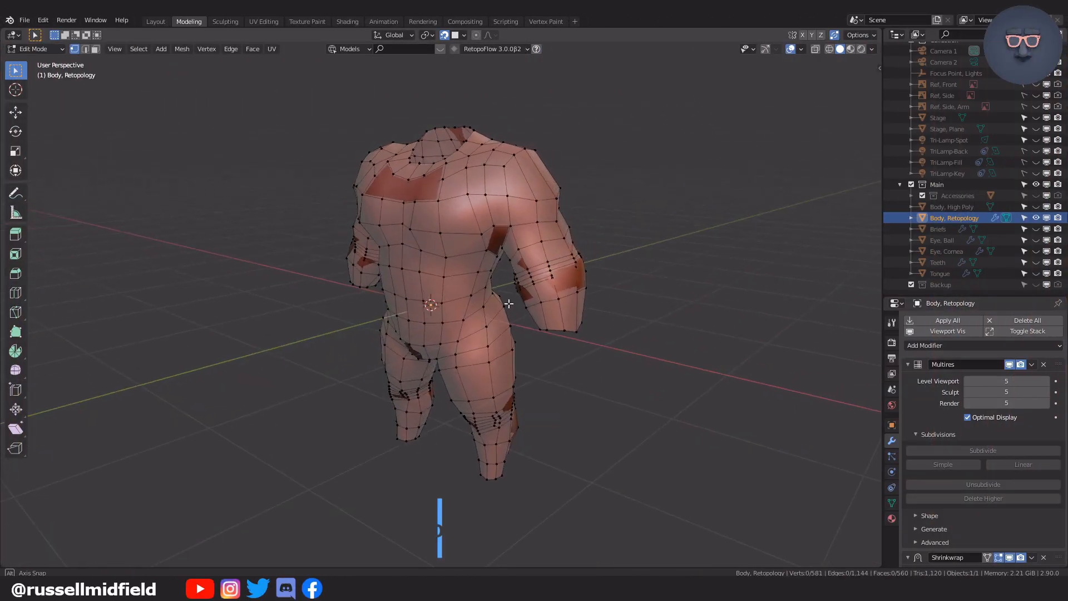
Leave Edit Mode on the retopology body mesh
middle_click_drag(508, 303, 548, 308)
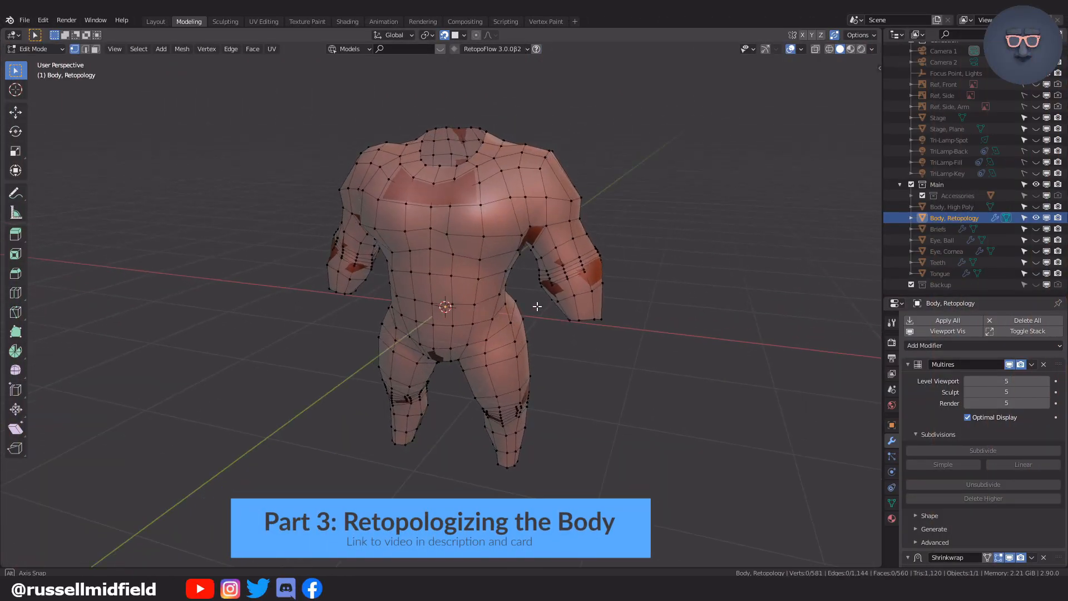
key("Tab")
left_click(629, 199)
mouse_move(622, 235)
middle_mouse_down()
mouse_move(709, 238)
mouse_move(643, 241)
middle_mouse_up()
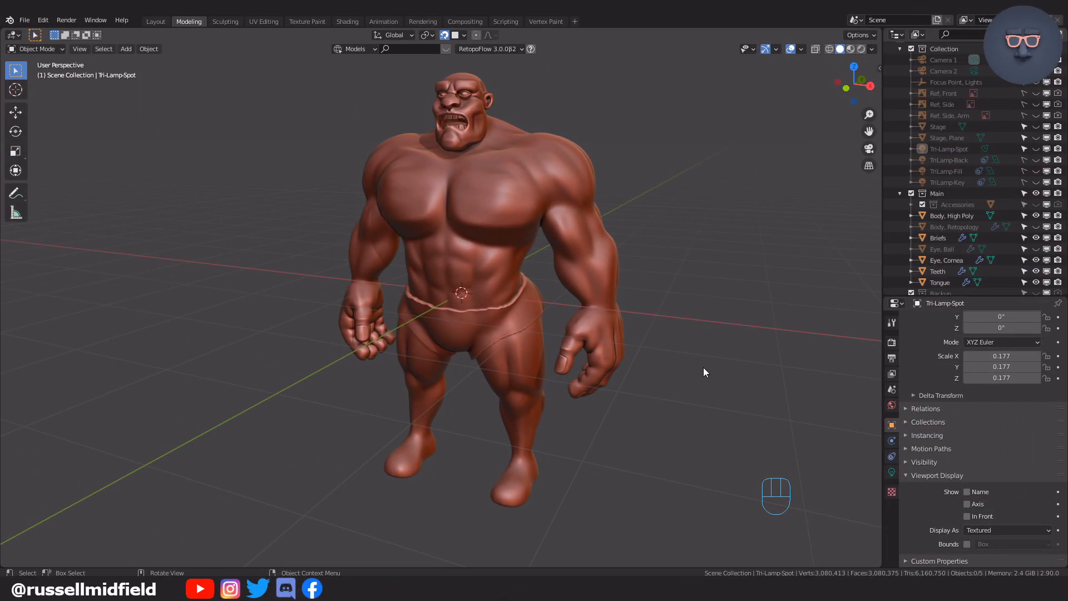
Select the Body, Retopology object in front view and enter Edit Mode with vertex selection
middle_click_drag(703, 367, 650, 316)
key("KP_1")
scroll(559, 316, "up", 8)
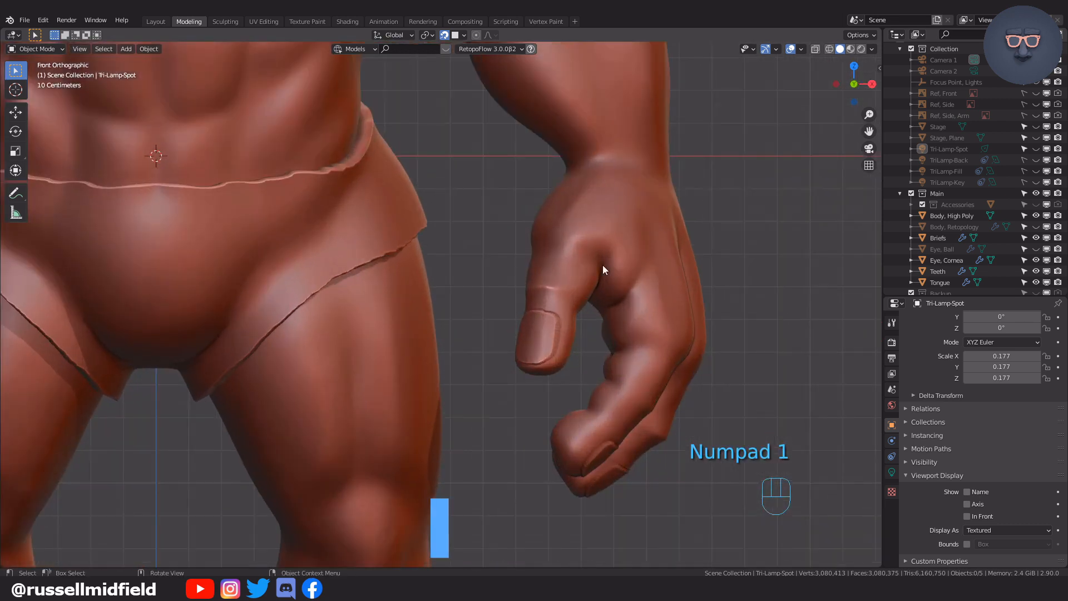
left_click(612, 288)
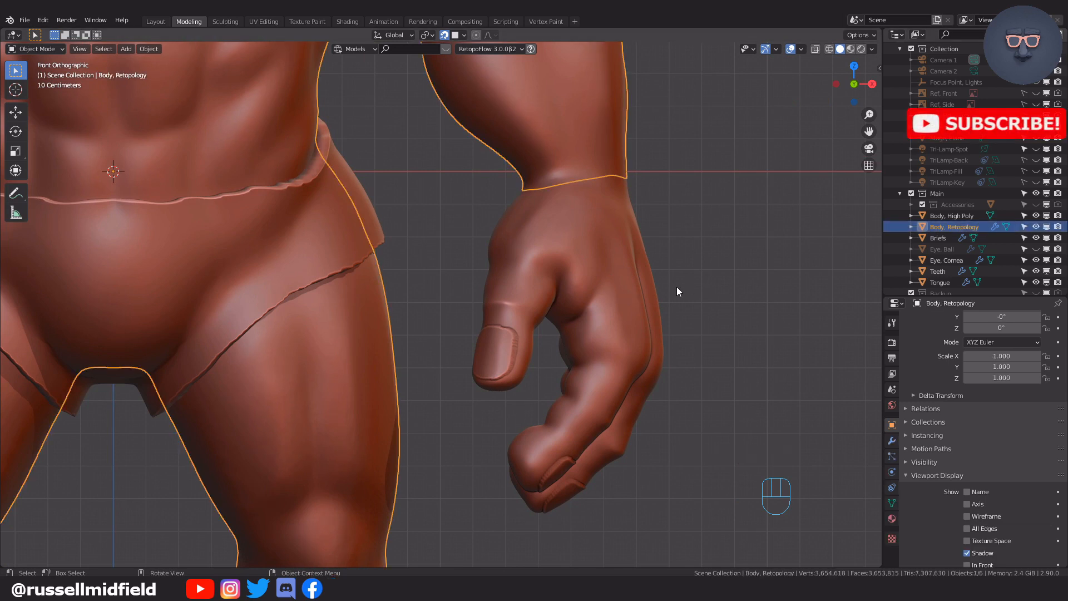
scroll(662, 278, "down", 4)
key("Tab")
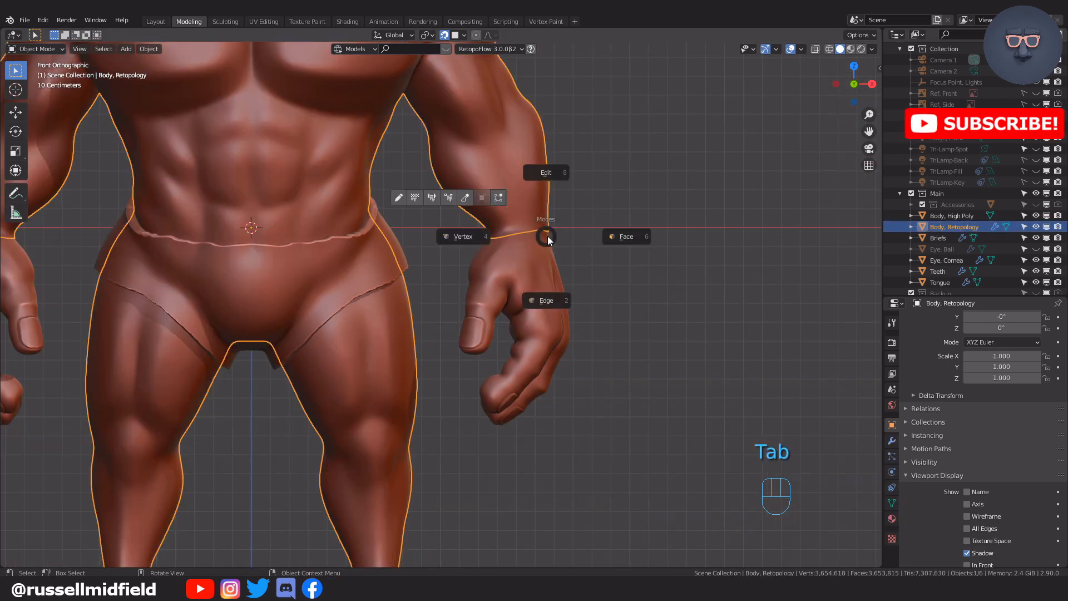
left_click(472, 242)
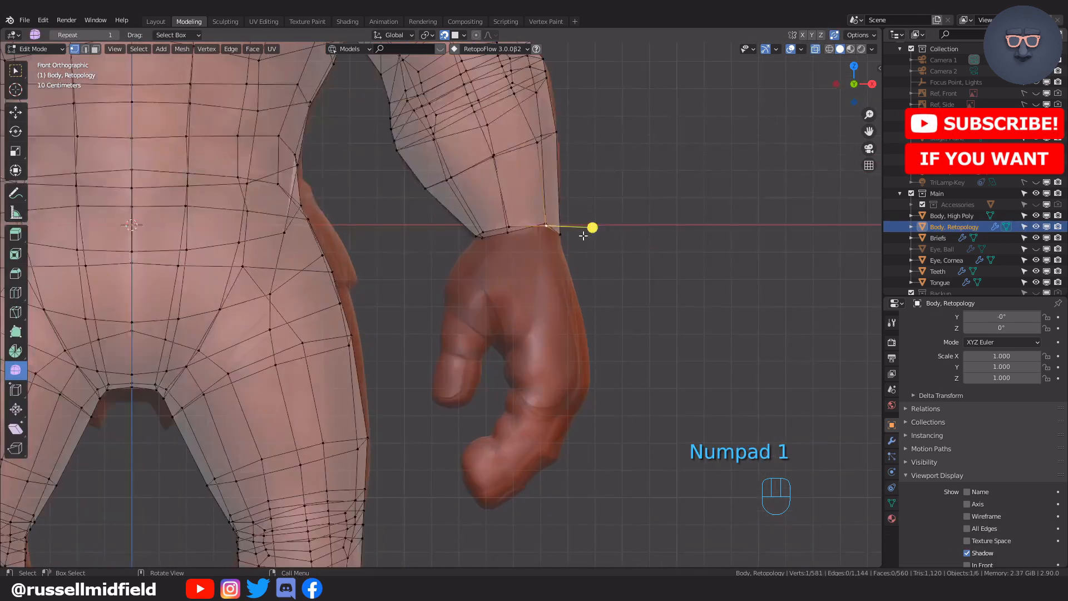
Duplicate the outer wrist vertex onto the base of the index finger and extrude it down the finger into an edge
left_click(578, 414)
key("alt+z")
scroll(561, 317, "up", 4)
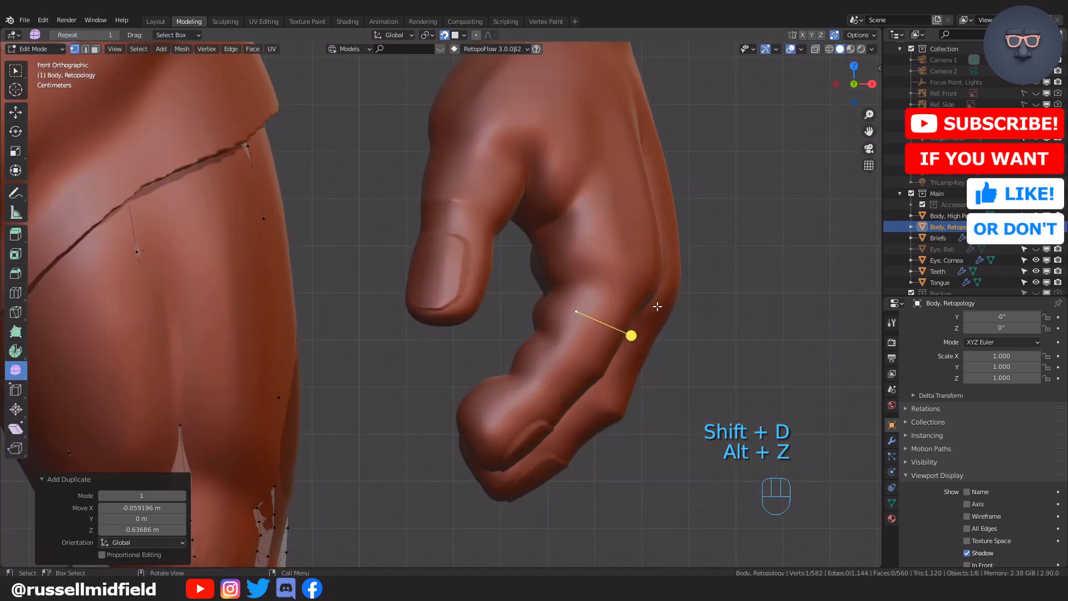
key("g")
left_click(674, 284)
middle_click_drag(694, 343, 621, 350, "shift")
scroll(661, 286, "up", 2)
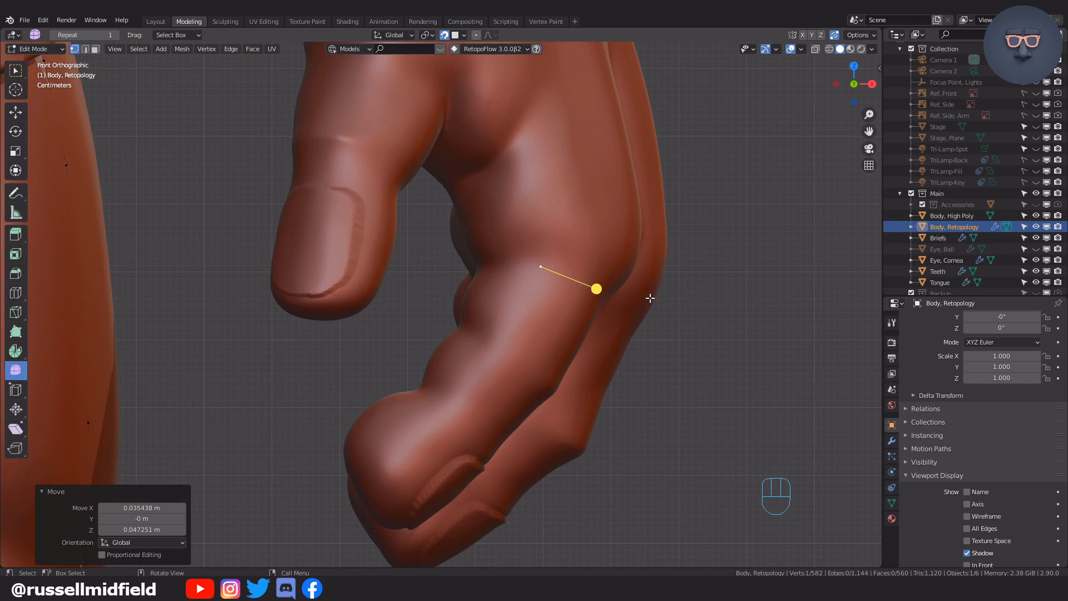
left_click(612, 373)
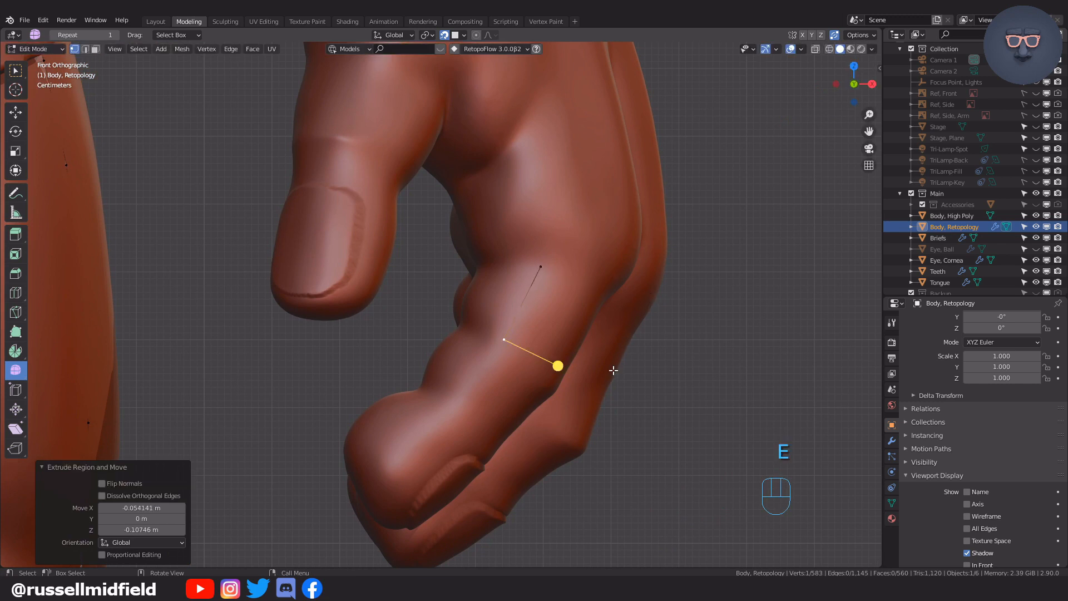
Turn on X-ray in front view and clip the view to a box around the wrist and hand
key("KP_1")
scroll(442, 228, "down", 2)
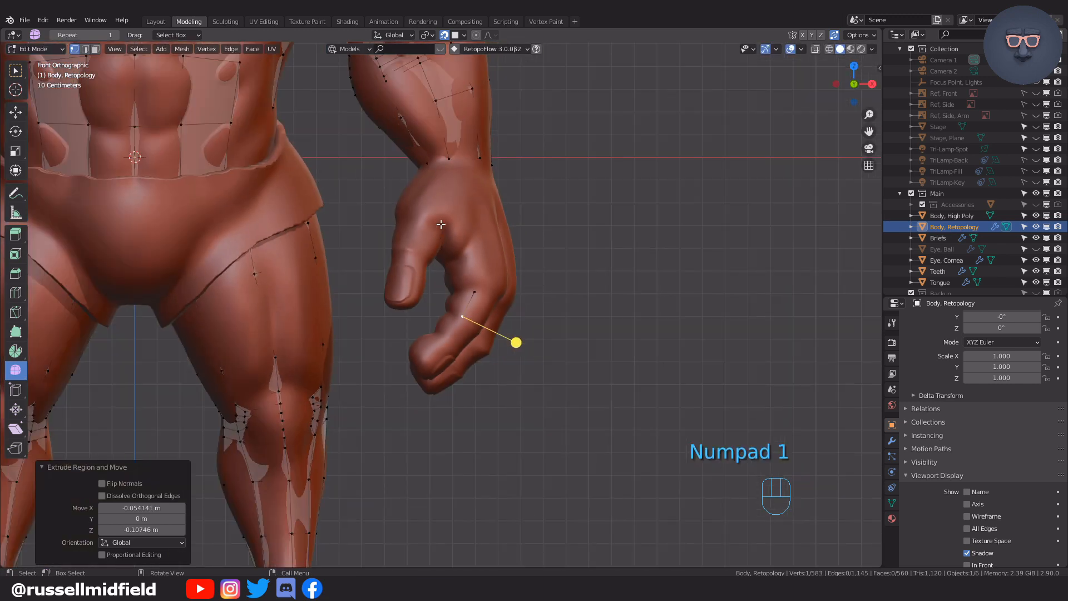
key("alt+z")
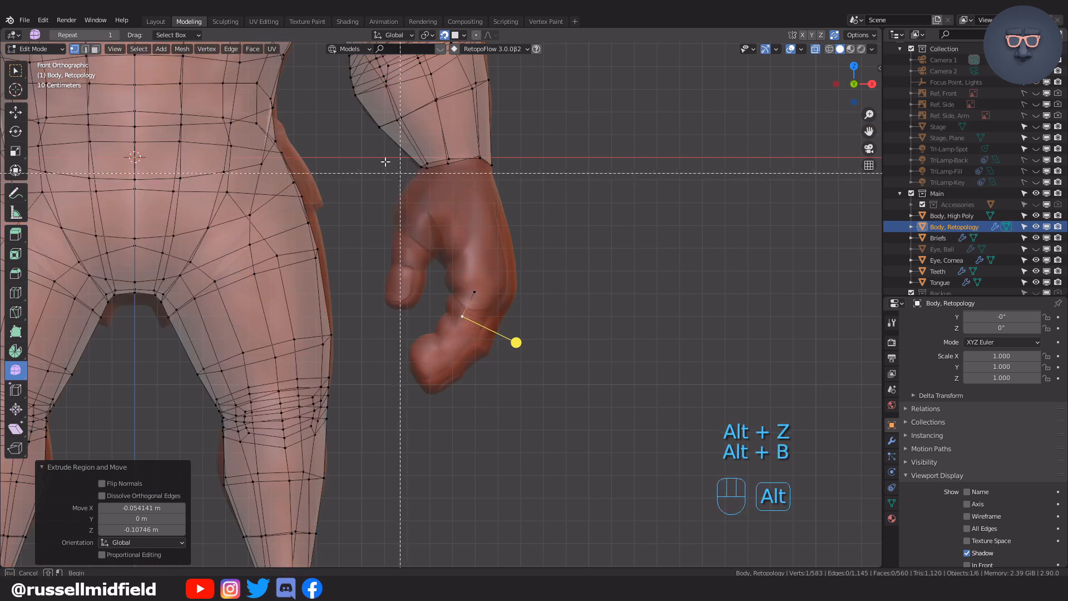
left_click_drag(352, 115, 529, 369)
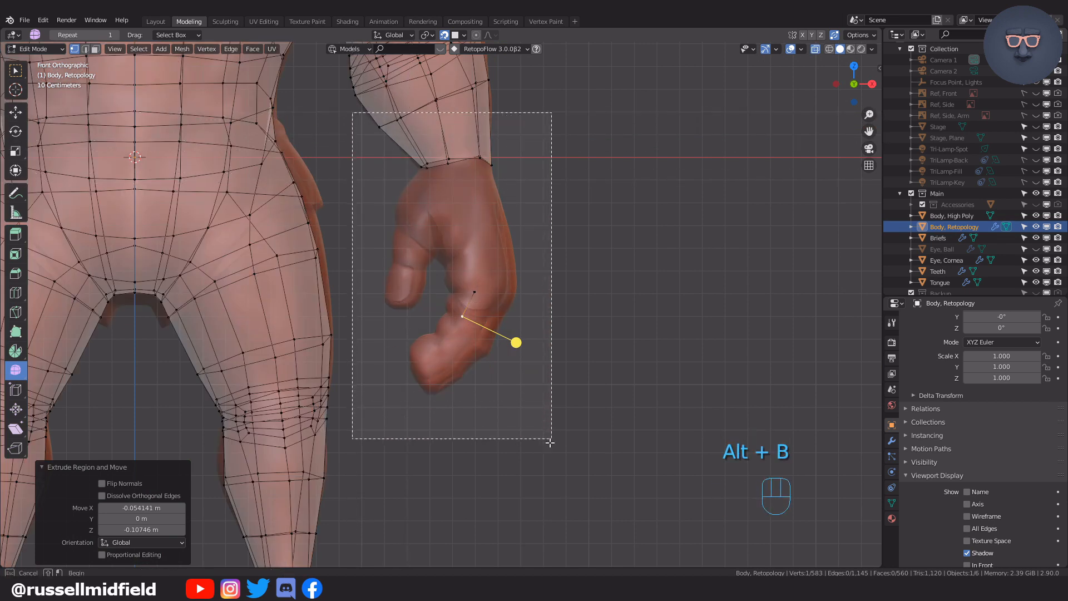
left_click_drag(551, 444, 551, 443)
Select the edge on the index finger, extrude it three times across the back of the finger, and rotate the last edge to fit
middle_click_drag(515, 377, 465, 350)
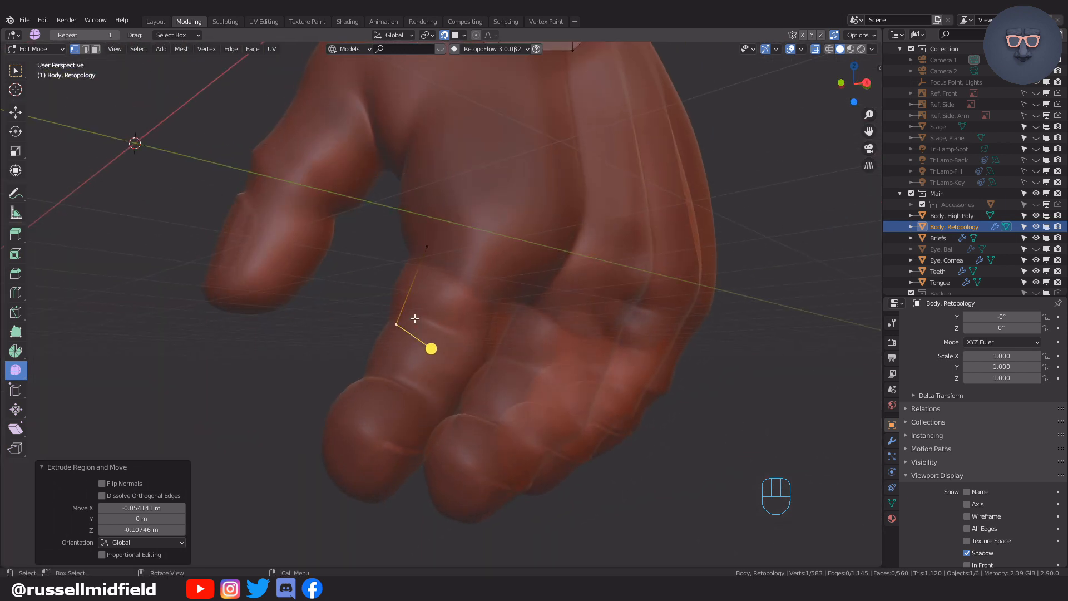
middle_click_drag(415, 319, 426, 241)
left_click(424, 231, "shift")
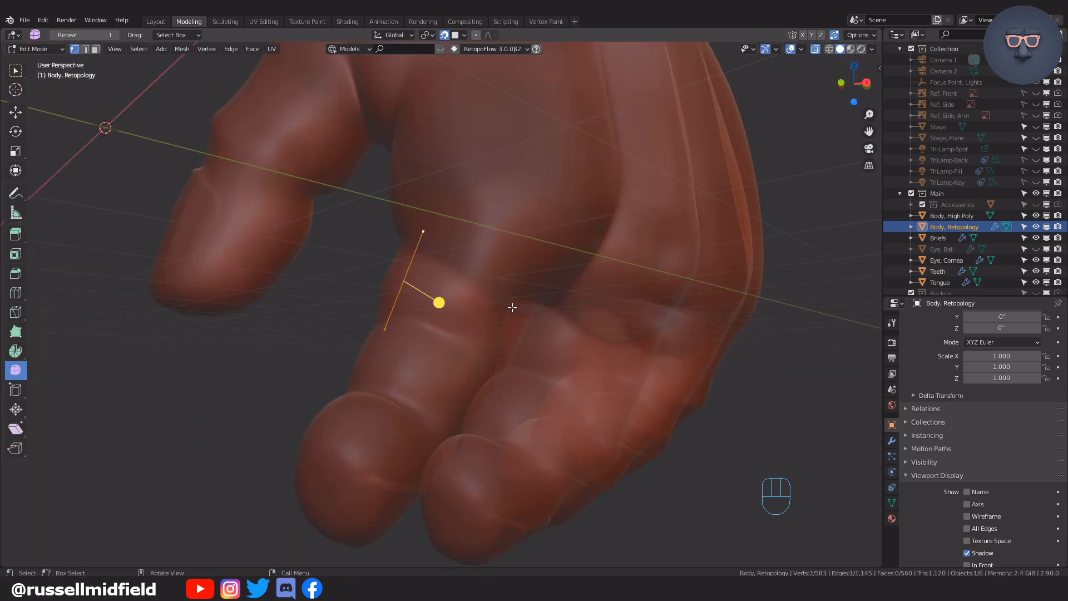
left_click(557, 340)
middle_click_drag(638, 365, 484, 280)
key("alt+z")
key("e")
left_click(473, 287)
key("e")
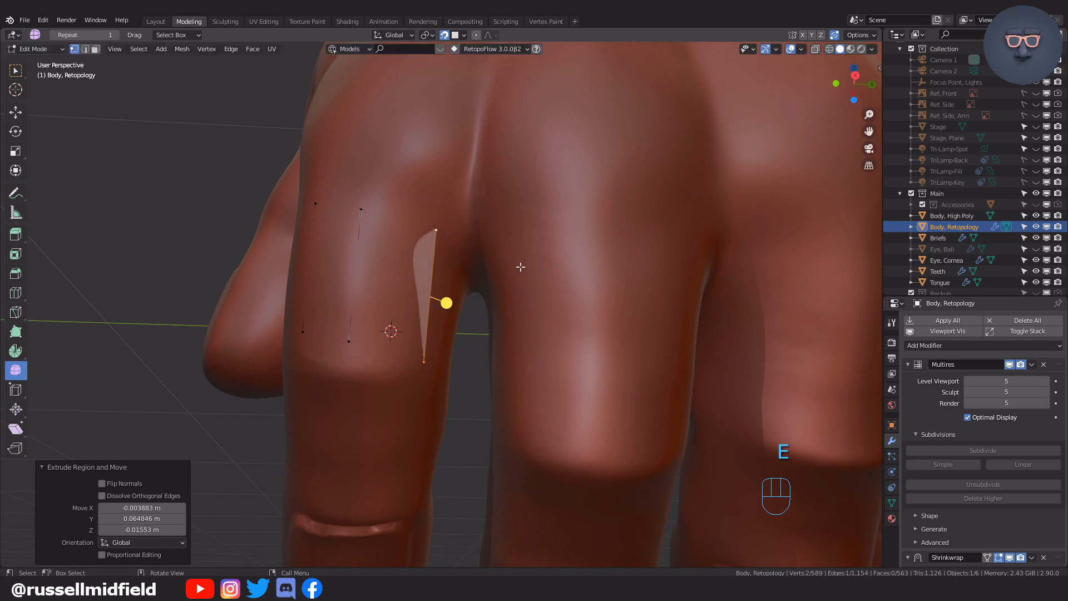
left_click(522, 290)
key("r")
left_click(532, 280)
Reposition the new patch's upper vertices and its lower thumb-side vertex on the back of the index finger
key("g")
left_click(361, 209)
key("g")
left_click(359, 213)
left_click(316, 204)
key("g")
left_click(311, 211)
left_click(303, 331)
key("g")
Fine-tune the patch's vertices with X-ray on so the faces wrap evenly around the index finger
key("alt+z")
middle_click_drag(439, 368, 302, 317)
key("g")
left_click(473, 368)
left_click(483, 253)
key("g")
left_click(475, 239)
left_click(445, 365)
left_click(470, 362)
left_click(475, 212)
key("g")
left_click(474, 212)
scroll(453, 284, "up", 3)
key("g")
left_click(374, 148)
Extrude the patch's open edge three more times around the index finger, scaling and moving the new edges to fit
middle_click_drag(374, 148, 403, 306)
key("e")
left_click(497, 296)
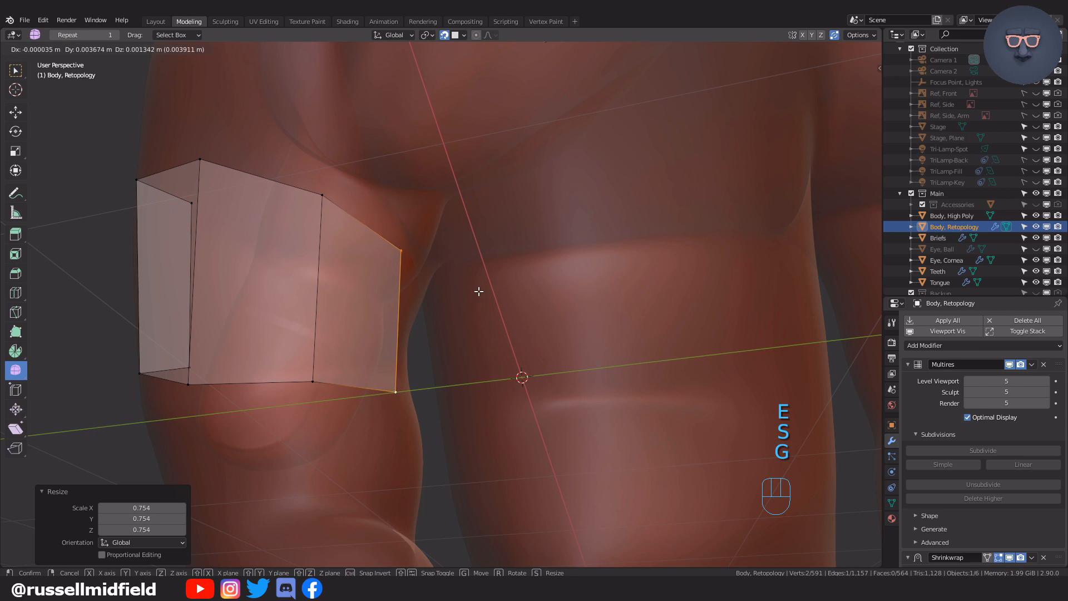
left_click(489, 291)
middle_click_drag(489, 290, 379, 318)
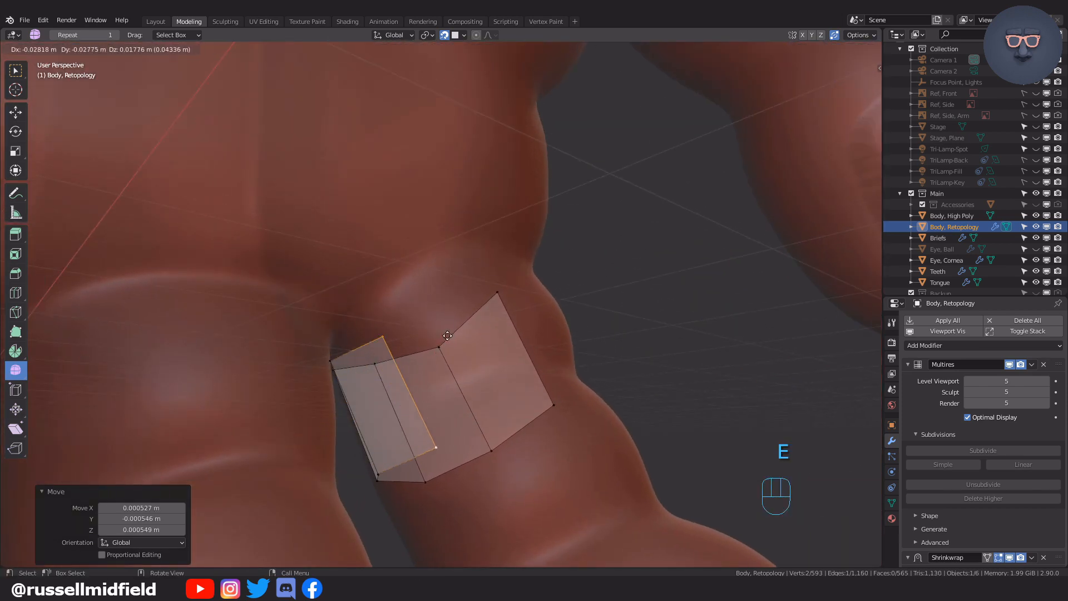
left_click(375, 369)
middle_click_drag(374, 369, 401, 333)
key("e")
key("s")
left_click(477, 305)
Extrude the last edge once more and fill the remaining gap with a face to close the ring around the index finger
middle_click_drag(476, 306, 710, 215)
key("e")
left_click(711, 215, "shift")
left_click(694, 356, "shift")
middle_click_drag(694, 355, 619, 313)
key("f")
Move vertices along the ring's lower and upper edges to even out their spacing around the index finger
left_click(567, 241)
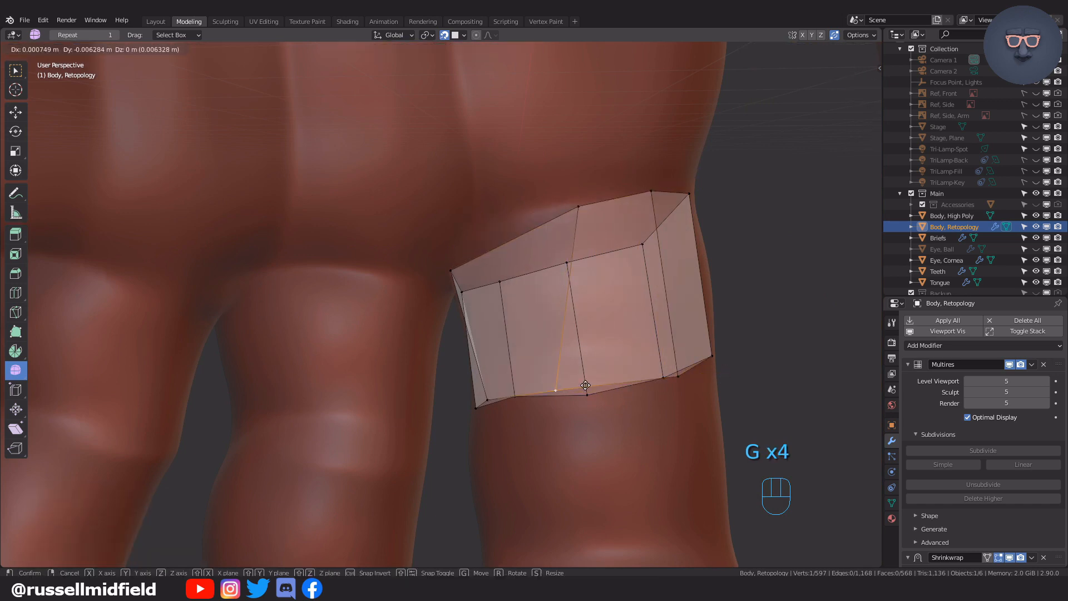
left_click(587, 388)
middle_click_drag(587, 388, 449, 299)
left_click(486, 405)
middle_click_drag(487, 405, 368, 343)
key("g")
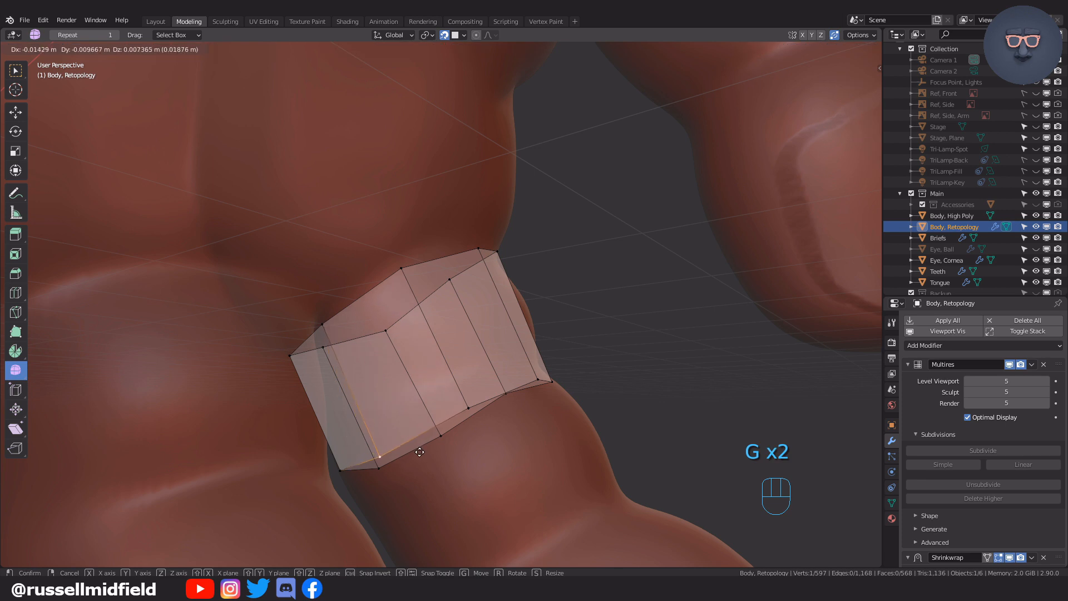
left_click(419, 452)
middle_click_drag(420, 452, 534, 415)
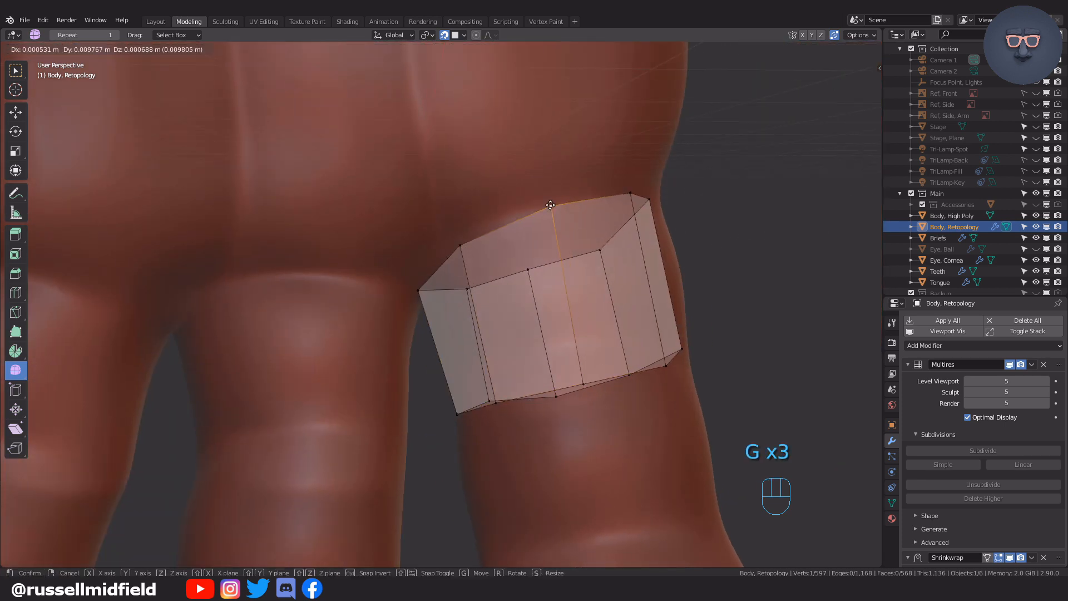
left_click(551, 205)
Turn off X-ray and reposition the ring's lower middle vertex near the crease on the palm side of the index finger
key("alt+z")
middle_click_drag(550, 205, 658, 300)
scroll(587, 353, "down", 3)
scroll(586, 352, "up", 3)
middle_click_drag(587, 353, 598, 358)
left_click(555, 370)
key("g")
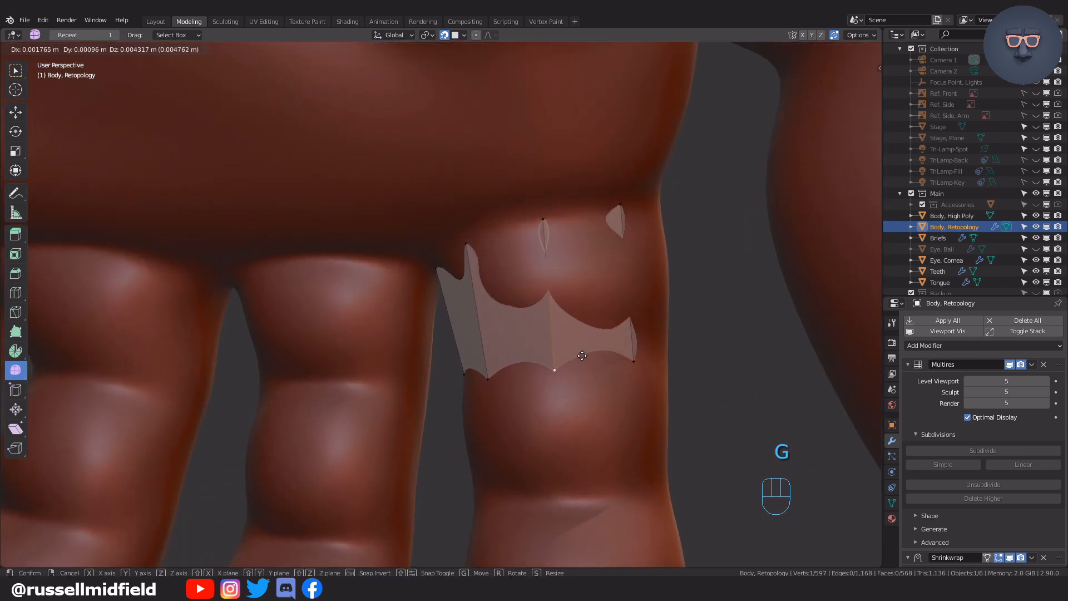
left_click(497, 355)
Turn on X-ray and adjust ring vertices on the palm side of the index finger, including the one at its upper edge
mouse_move(496, 355)
middle_mouse_down()
mouse_move(446, 370)
mouse_move(646, 331)
mouse_move(489, 339)
middle_mouse_up()
key("alt+z")
key("g")
left_click(425, 389)
middle_click_drag(425, 389, 357, 313)
scroll(357, 312, "up", 2)
key("g")
middle_click_drag(625, 321, 555, 379)
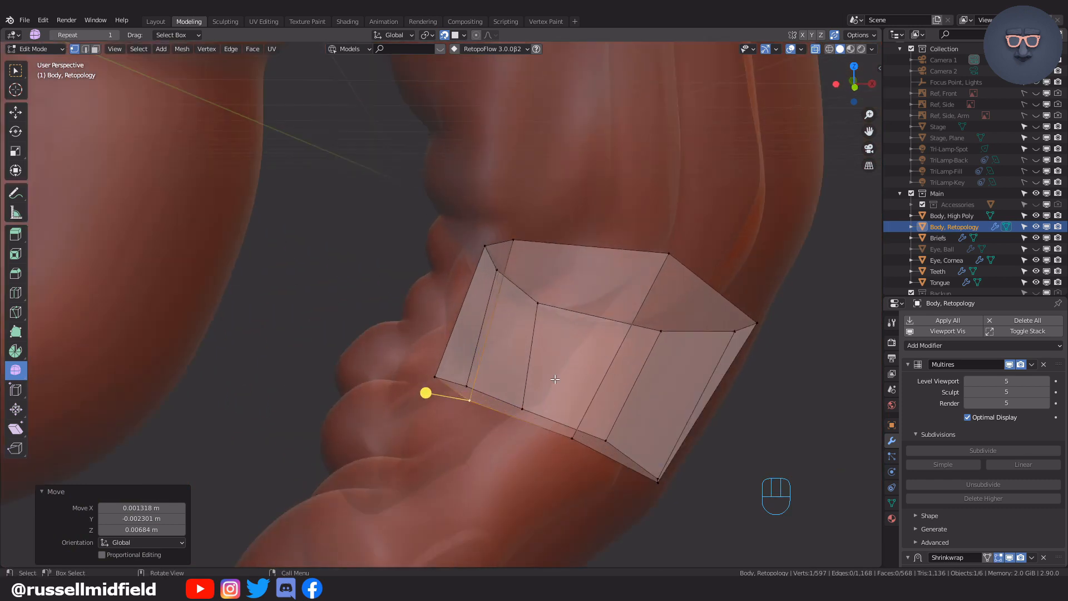
left_click(515, 243)
key("g")
left_click(551, 248)
Turn off X-ray and move the ring's lower vertex along the thumb-facing side of the index finger
middle_click_drag(645, 313, 573, 322)
key("alt+z")
left_click(466, 387)
key("g")
left_click(565, 421)
middle_click_drag(565, 422, 555, 400)
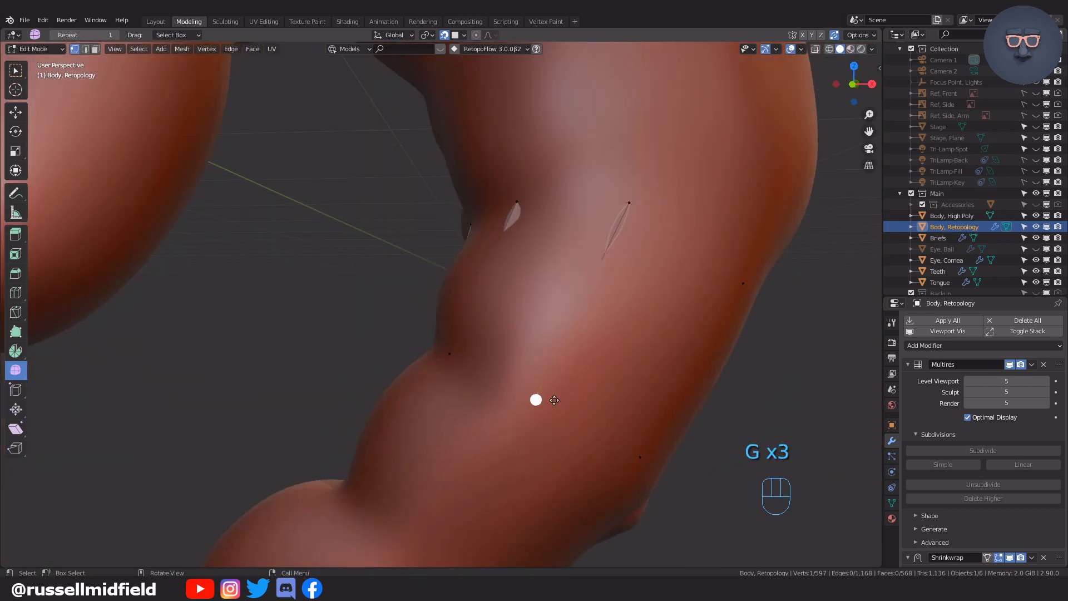
Reposition the ring's upper vertices toward the gap between the index and middle fingers
middle_click_drag(722, 426, 435, 337)
left_click(533, 205)
middle_click_drag(533, 205, 504, 233)
key("g")
left_click(479, 215)
left_click(483, 266)
key("g")
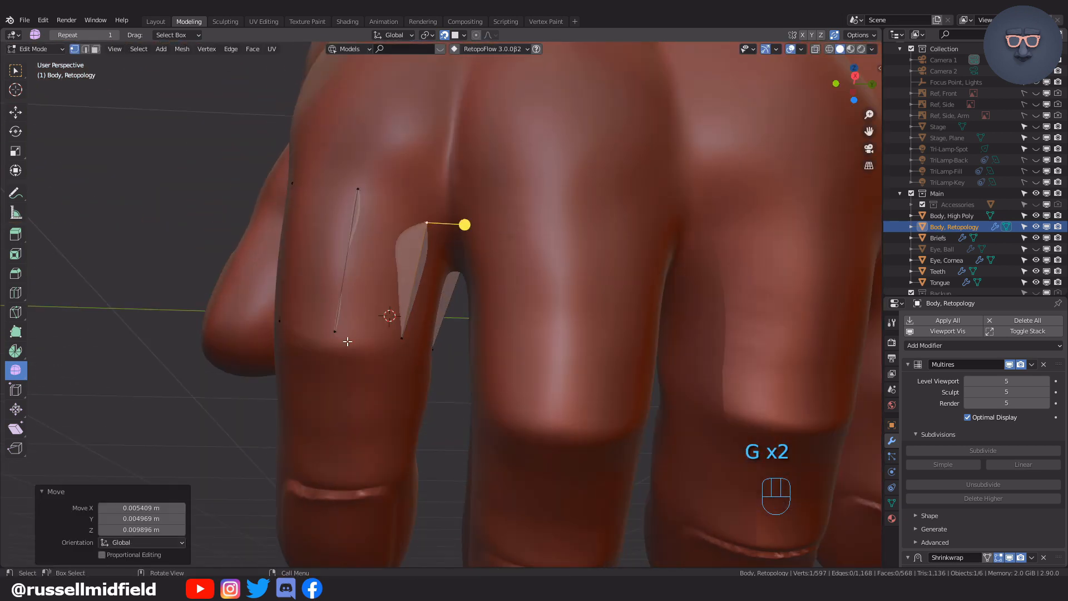
Adjust a ring vertex with X-ray on and extrude the ring's lower back edge down the index finger
middle_click_drag(409, 338, 462, 214)
key("alt+z")
key("g")
middle_click_drag(434, 298, 423, 356)
left_click(330, 390)
key("alt+z")
middle_click_drag(423, 356, 459, 302, "shift")
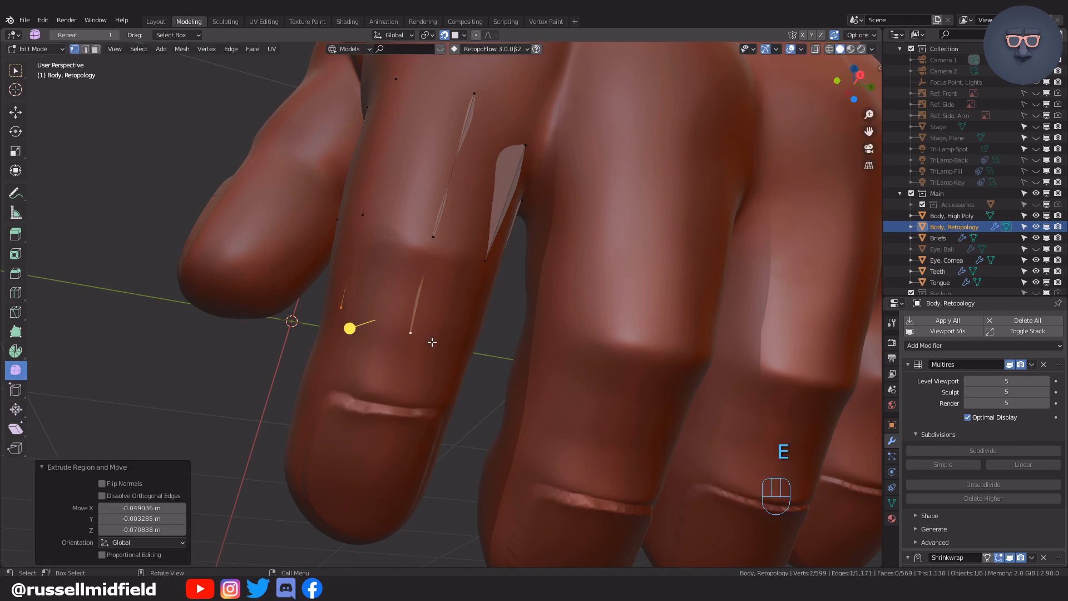
Extend the strip of faces down the back of the index finger to the fingertip and position its vertices
middle_click_drag(408, 431, 509, 291)
left_click(407, 419)
key("g")
left_click(397, 432)
key("alt+z")
middle_click_drag(459, 248, 489, 352, "shift")
left_click(363, 368)
key("g")
left_click(384, 383)
key("g")
left_click(389, 383)
Fill a second column of faces beside the strip on the back of the index finger and place its corners
middle_click_drag(456, 252, 485, 292)
left_click(397, 192)
key("f")
left_click(403, 282)
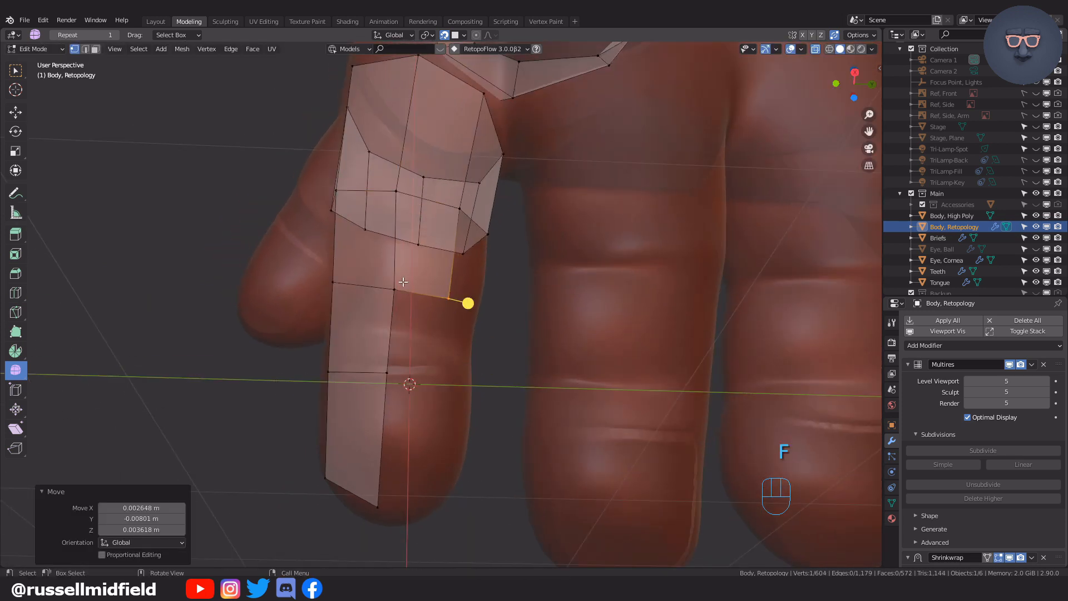
left_click(452, 340)
middle_click_drag(451, 341, 454, 239, "shift")
left_click(392, 267)
left_click(472, 268)
Reposition the vertices of the two columns on the back of the index finger
left_click(398, 183)
key("g")
left_click(432, 186)
left_click(333, 272)
key("g")
left_click(338, 266)
left_click(421, 390)
left_click(446, 389)
key("g")
left_click(448, 390)
Spread the lower vertices of the finger-back columns toward both sides of the index finger
middle_click_drag(448, 390, 453, 298)
left_click(347, 368)
key("g")
left_click(490, 310)
key("g")
left_click(503, 309)
left_click(390, 286)
middle_click_drag(389, 287, 373, 324)
key("g")
left_click(508, 363)
Adjust vertices along the side edge of the finger strips, checking the fit against the sculpt with X-ray toggled
left_click(334, 239)
middle_click_drag(334, 240, 432, 273)
left_click(397, 305)
middle_click_drag(397, 305, 418, 332)
key("g")
left_click(417, 343)
key("alt+z")
key("alt+z")
Fill another column of faces along the middle-finger-facing side, down to the index fingertip, and place its vertices
left_click(340, 222)
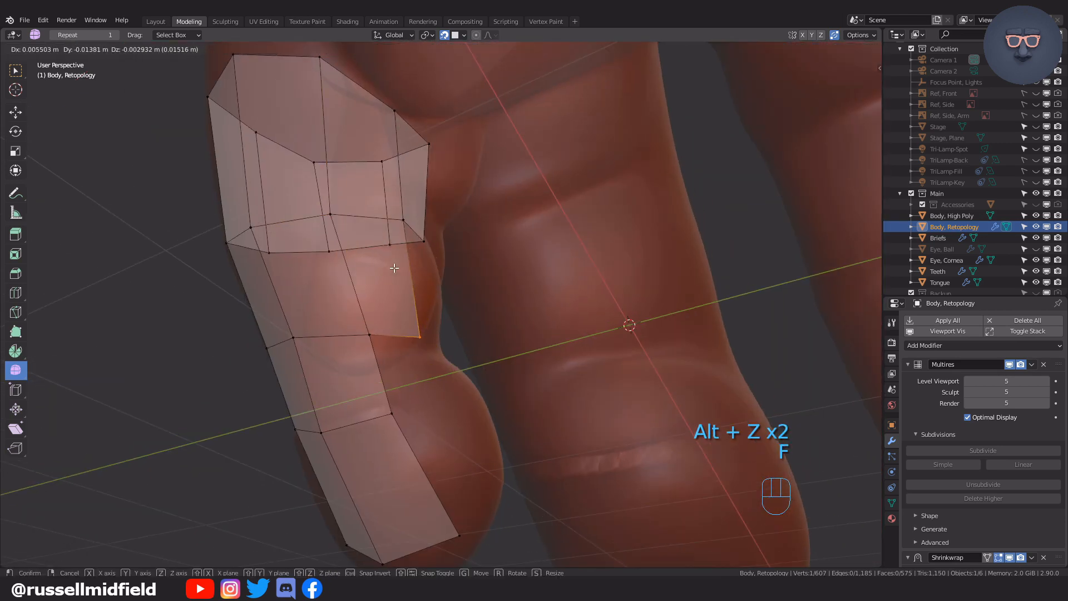
middle_click_drag(455, 371, 423, 356)
key("g")
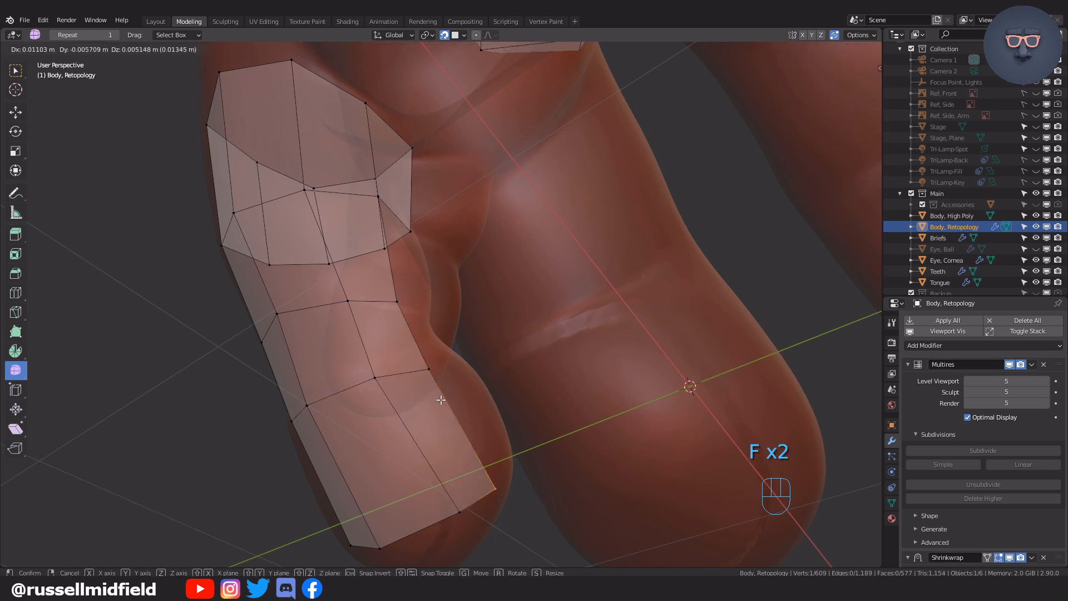
middle_click_drag(431, 394, 670, 306)
Fill a column of faces along the thumb-facing side of the index finger down to the fingertip
key("f")
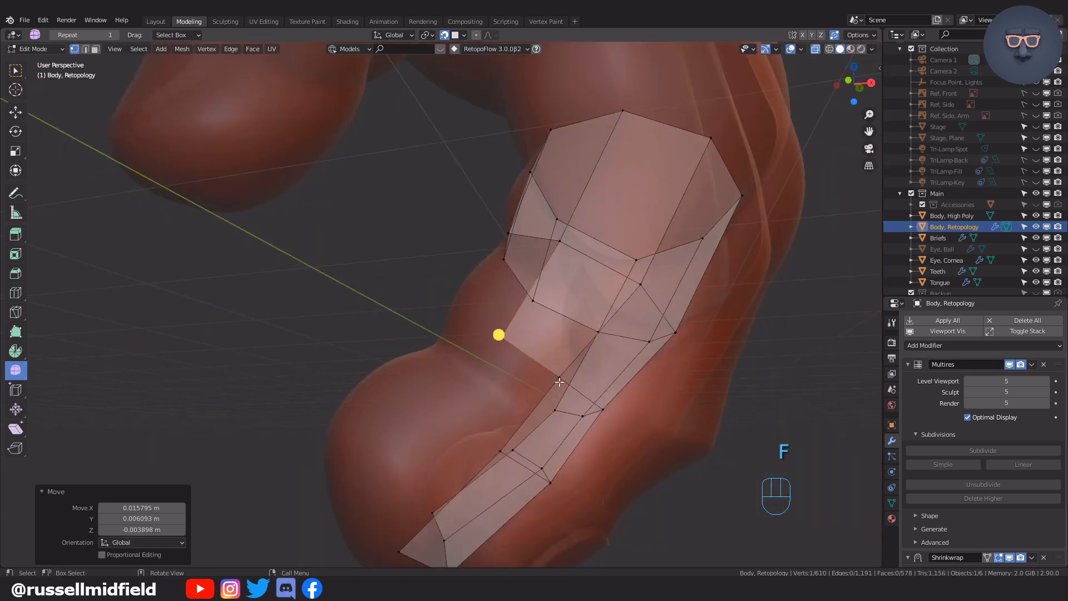
left_click(611, 370)
middle_click_drag(611, 371, 661, 253, "shift")
left_click(562, 316)
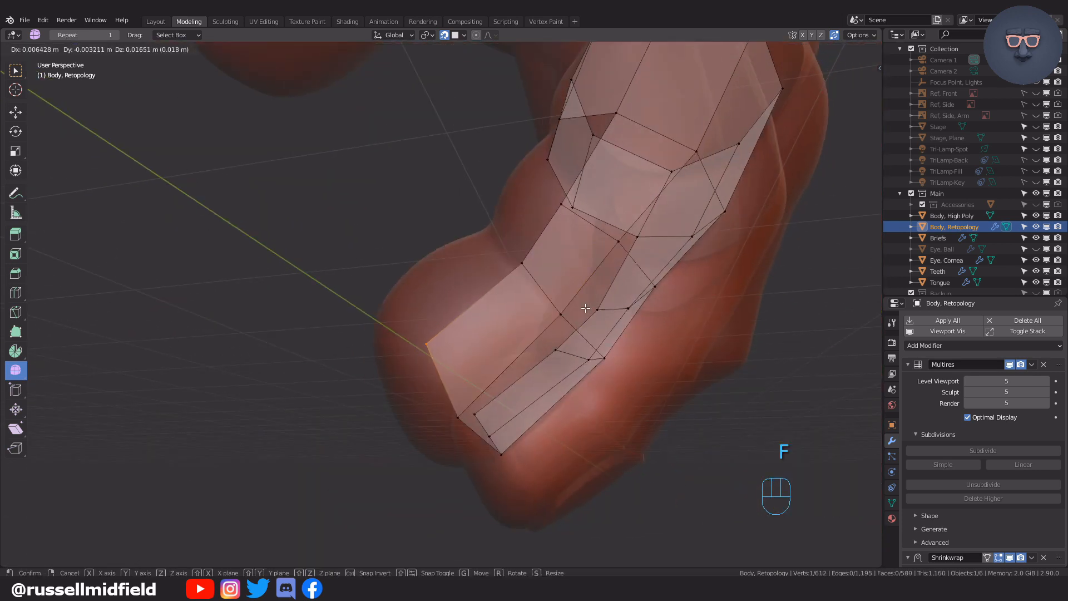
left_click(586, 308)
middle_click_drag(586, 307, 621, 214)
left_click(597, 283)
Adjust the joint vertices of the new column on the thumb-facing side of the index finger
middle_click_drag(597, 283, 520, 189)
left_click(584, 310)
left_click(582, 196)
key("g")
left_click(568, 209)
scroll(520, 189, "down", 2)
left_click(418, 206, "alt")
Fill a column of faces on the thumb side of the index finger's palm surface, down to the fingertip
middle_click_drag(445, 217, 621, 295)
scroll(567, 239, "up", 2)
left_click(569, 174)
key("alt+z")
key("alt+z")
key("f")
left_click(570, 174)
left_click(577, 251)
key("f")
left_click(627, 261)
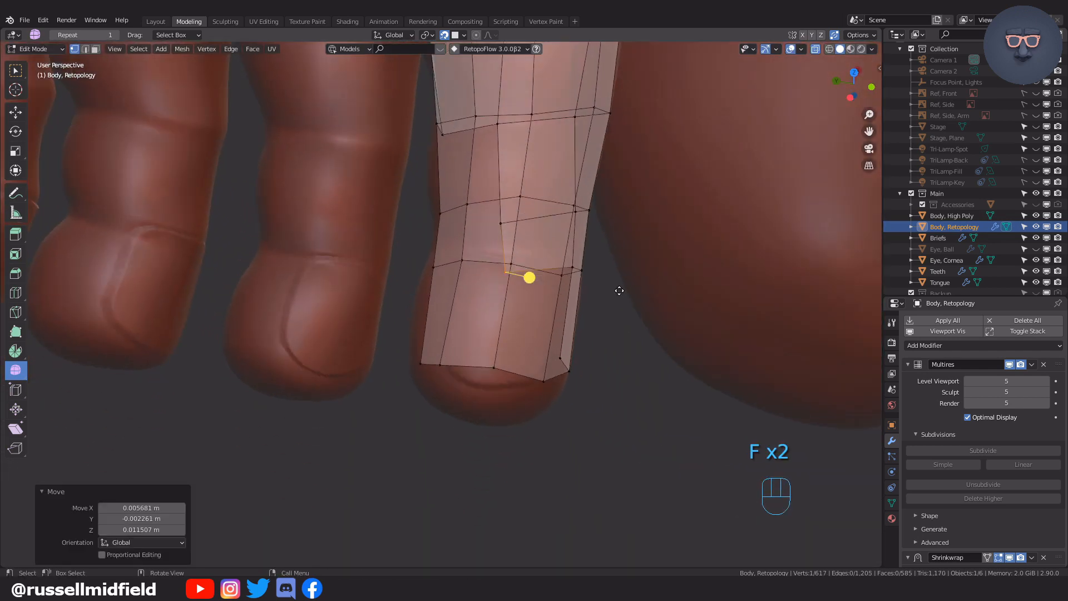
left_click(566, 207)
middle_click_drag(566, 207, 534, 233)
left_click(584, 270)
Fill the neighbouring palm-side column of faces from the base of the index finger down to the fingertip
left_click(441, 138)
middle_click_drag(442, 139, 598, 238, "shift")
key("KP_Decimal")
key("f")
left_click(504, 283)
key("f")
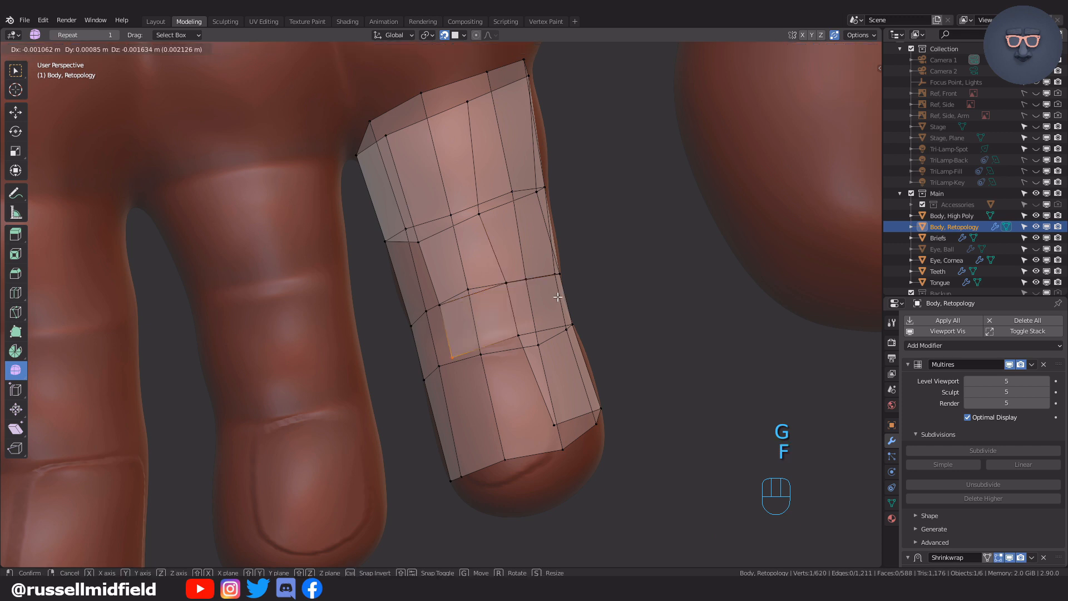
left_click(557, 350)
left_click(523, 284)
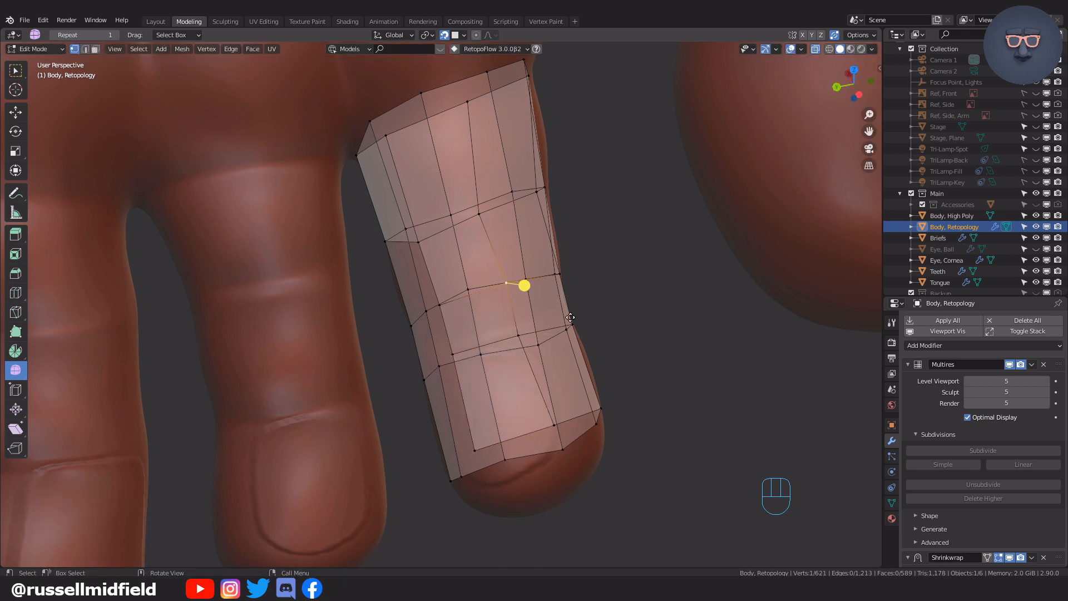
Shift a palm-side vertex in the middle of the index finger to even out the face spacing
middle_click_drag(571, 304, 541, 319)
key("g")
key("g")
left_click(523, 227)
Enable backface culling and fill the remaining gap faces on the palm side down to the fingertip
left_click(872, 48)
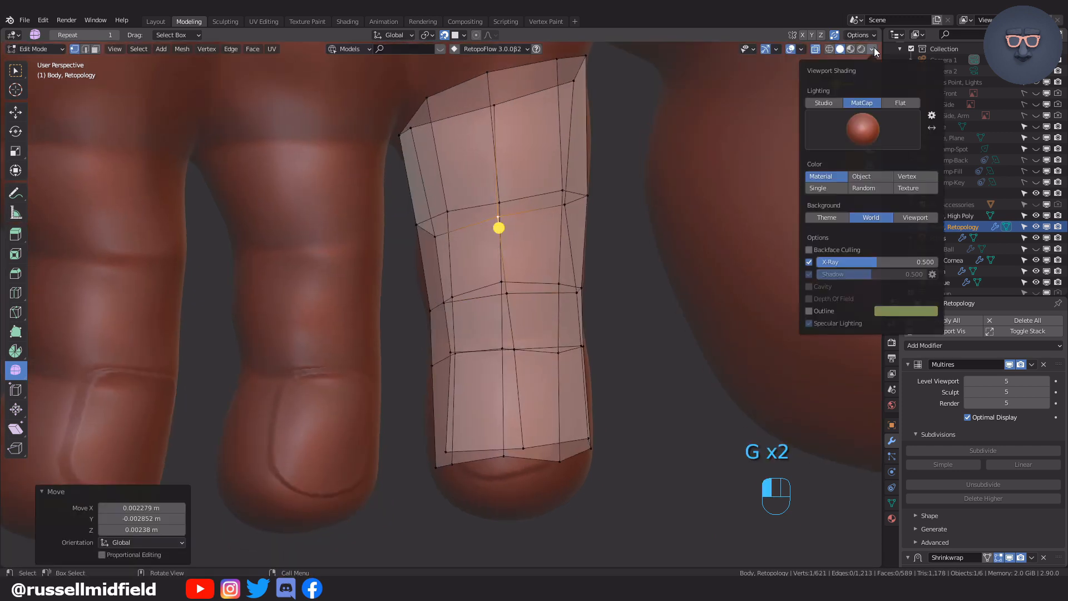
left_click(811, 251)
mouse_move(619, 282)
middle_mouse_down()
mouse_move(669, 283)
mouse_move(529, 301)
middle_mouse_up()
key("f")
left_click(446, 308)
middle_click_drag(446, 309, 429, 267)
left_click(457, 245)
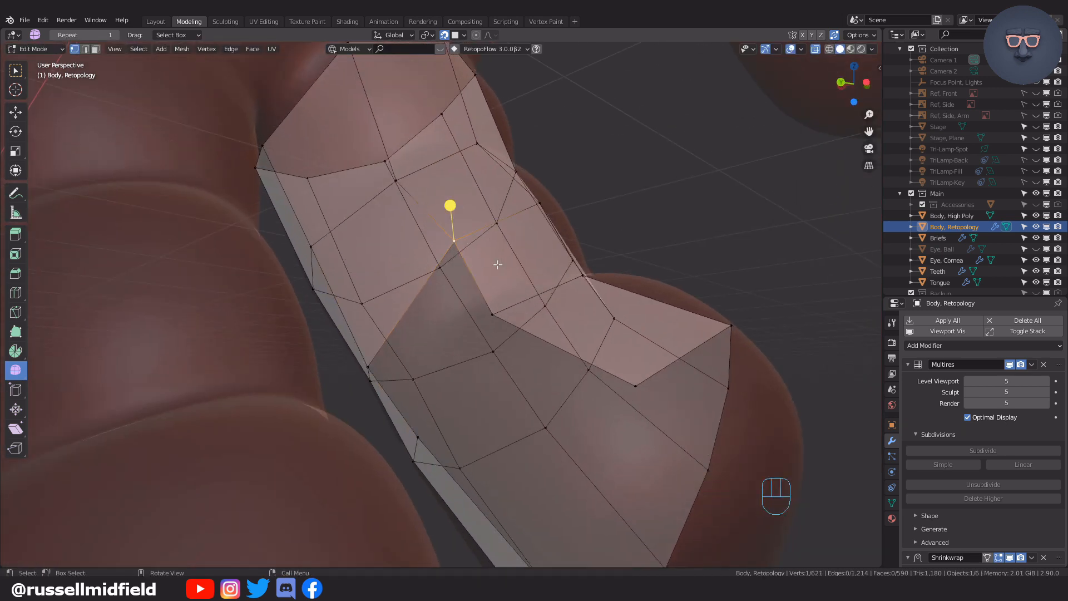
key("f")
left_click(517, 259)
left_click(492, 314)
middle_click_drag(550, 384, 517, 270, "shift")
key("f")
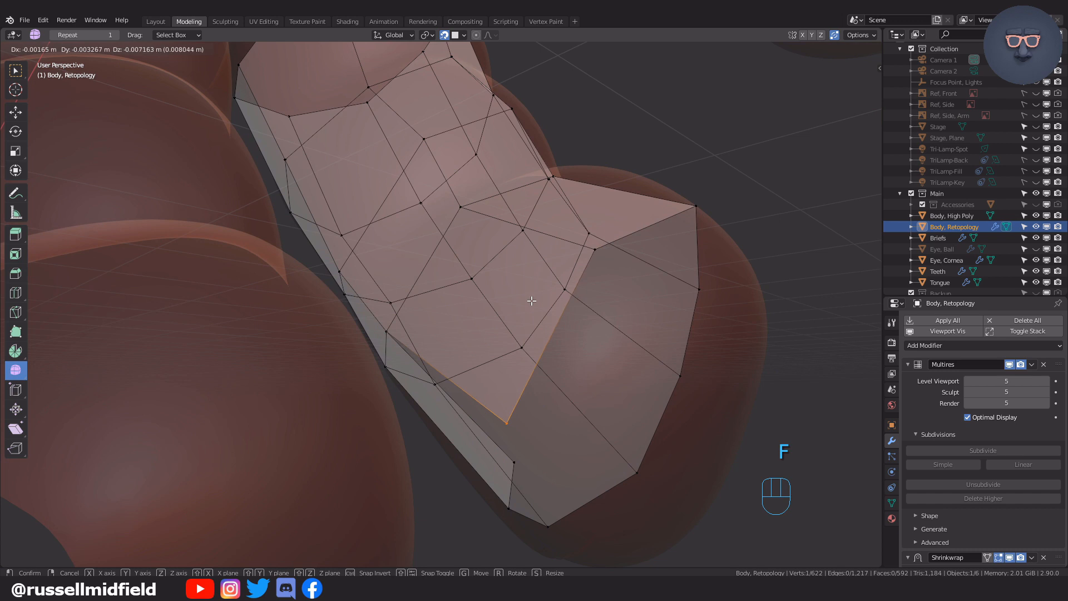
middle_click_drag(540, 336, 559, 379)
Move palm-side vertices of the index finger and turn off X-ray to place one facing the middle finger
key("g")
middle_click_drag(490, 243, 514, 283, "shift")
key("g")
left_click(487, 184)
key("alt+z")
key("g")
left_click(482, 237)
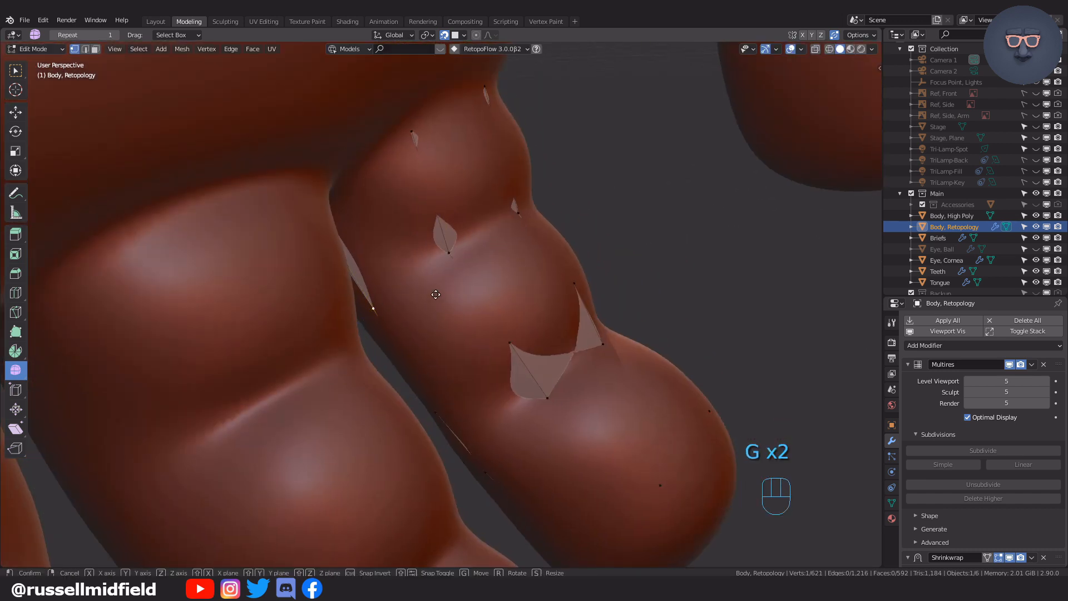
Reposition a palm-side vertex at the index finger's last joint crease, checking the fit with X-ray toggled
middle_click_drag(528, 215, 599, 231)
middle_click_drag(539, 335, 544, 280, "shift")
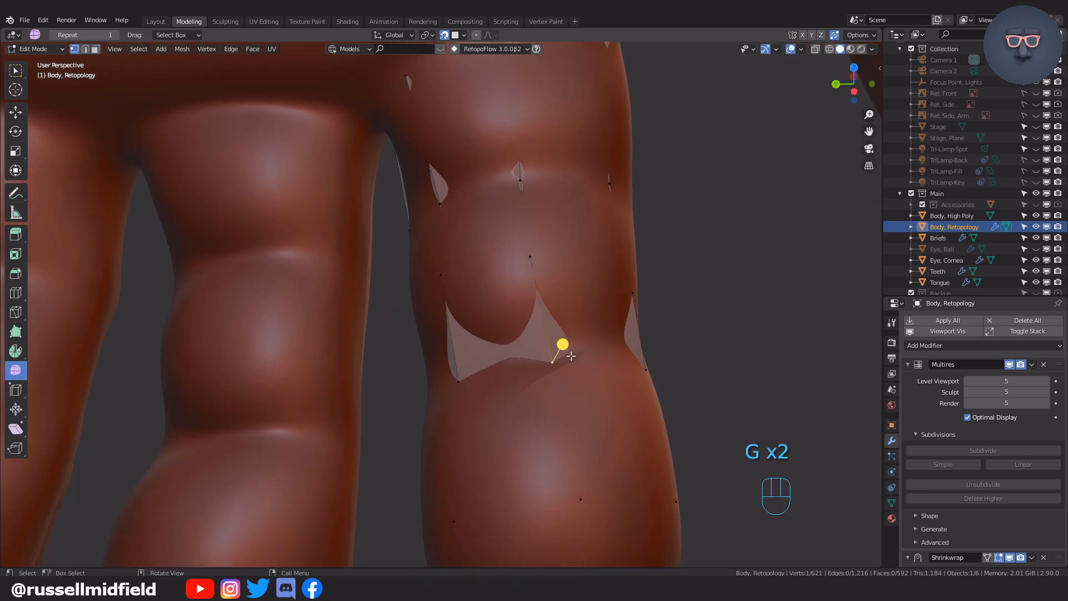
left_click(475, 354)
middle_click_drag(475, 354, 479, 274)
key("g")
left_click(496, 293)
key("alt+z")
key("alt+z")
Move further joint vertices around the index finger onto the sculpt's surface, switching X-ray as needed
left_click(443, 304)
key("g")
left_click(477, 282)
key("g")
left_click(442, 291)
key("alt+z")
key("g")
left_click(404, 181)
key("alt+z")
Reposition the vertices around the knuckle on the back of the index finger
key("g")
left_click(453, 257)
key("g")
left_click(467, 259)
left_click(389, 305)
key("g")
left_click(429, 304)
middle_click_drag(437, 68, 444, 140, "shift")
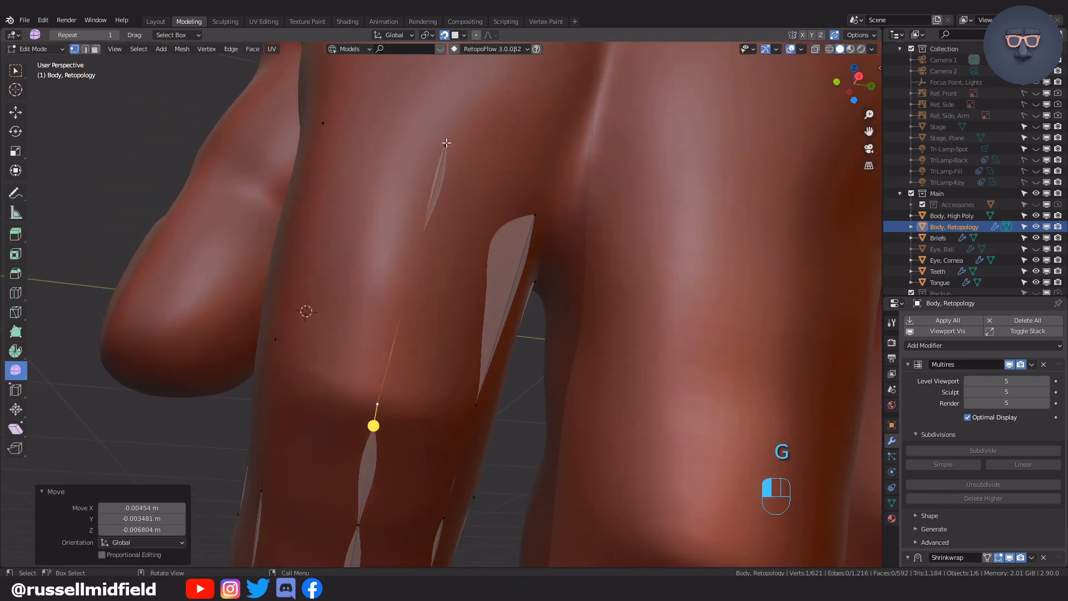
Move vertices from the knuckle toward the middle-finger-facing side of the index finger and turn X-ray back on
middle_click_drag(432, 193, 514, 159, "shift")
left_click(365, 301)
key("g")
left_click(436, 319)
middle_click_drag(437, 319, 529, 336)
key("g")
left_click(444, 353)
key("g")
left_click(454, 311)
left_click(508, 375)
key("alt+z")
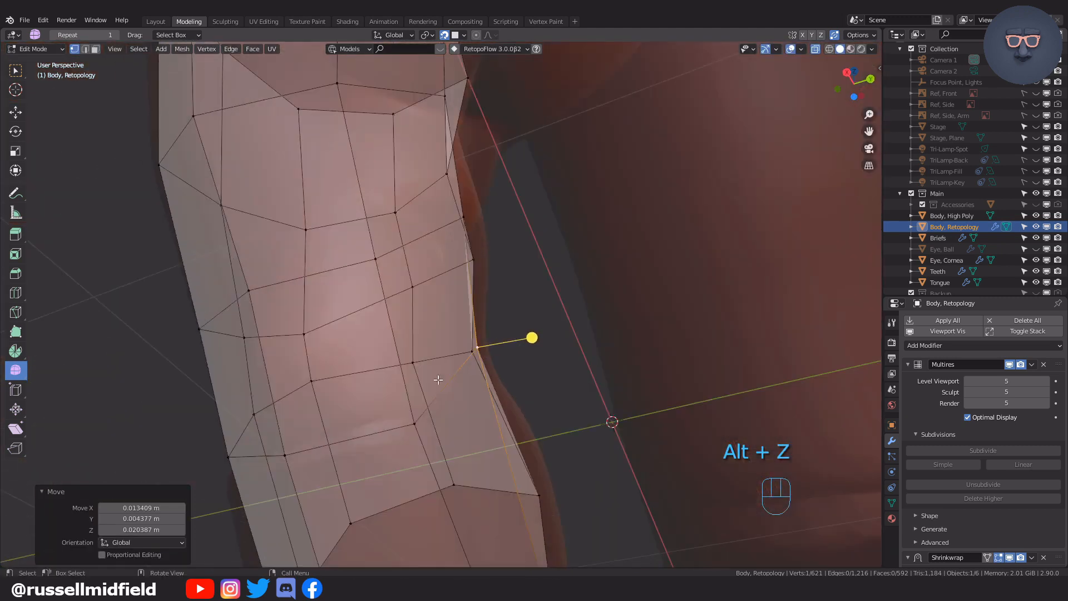
Move the vertex at the index finger's palm-side joint crease and check a neighbouring vertex with X-ray toggled
middle_click_drag(502, 379, 327, 345)
key("g")
left_click(445, 373)
left_click(332, 309)
middle_click_drag(331, 308, 522, 289)
key("alt+z")
key("alt+z")
Reposition the vertices along the side of the index finger's last joint to follow the sculpt
left_click(445, 315)
key("g")
left_click(423, 289)
key("g")
left_click(513, 345)
left_click(462, 349)
key("g")
left_click(445, 329)
left_click(482, 265)
key("g")
left_click(482, 265)
Nudge the next joint vertices of the index finger toward the base so they sit on the sculpted surface
left_click(437, 243)
key("g")
left_click(434, 240)
middle_click_drag(434, 241, 405, 291)
key("g")
left_click(441, 286)
key("g")
left_click(428, 287)
left_click(347, 221)
key("g")
left_click(345, 210)
Adjust two more vertices around the index finger's joint loops, checking the fit from several angles
middle_click_drag(344, 210, 306, 225)
left_click(452, 169)
key("g")
left_click(440, 174)
middle_click_drag(440, 175, 439, 178)
middle_click_drag(488, 255, 467, 245)
left_click(387, 186)
key("g")
left_click(395, 191)
Reposition the palm-side middle vertex on the open fingertip rim and clear the selection
scroll(400, 244, "down", 3)
left_click(482, 243)
key("g")
left_click(483, 234)
middle_click_drag(557, 256, 723, 275)
scroll(723, 275, "up", 3)
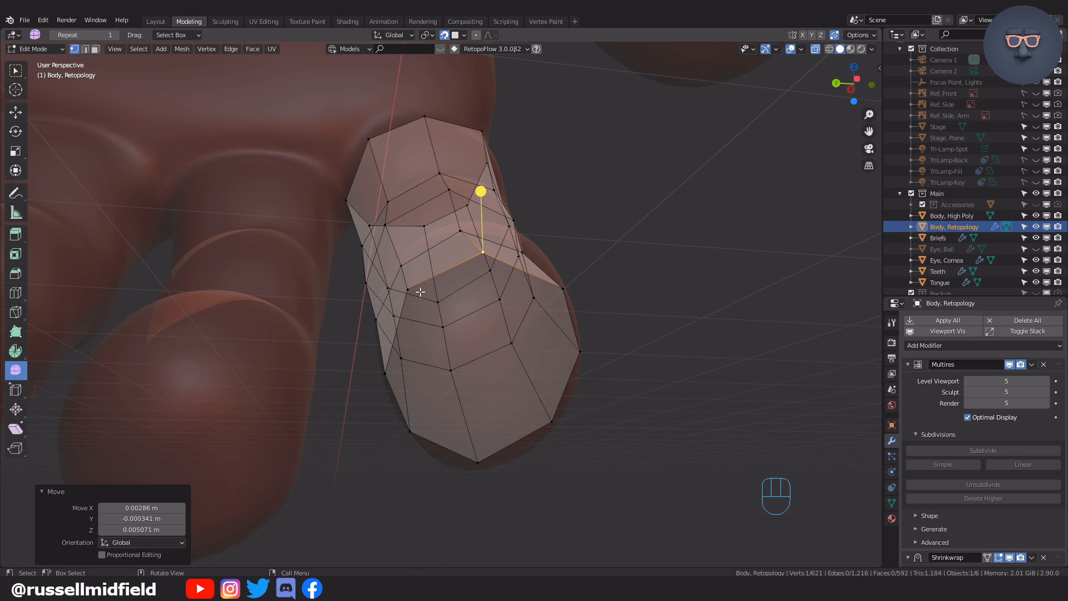
left_click(625, 296)
middle_click_drag(629, 308, 508, 225)
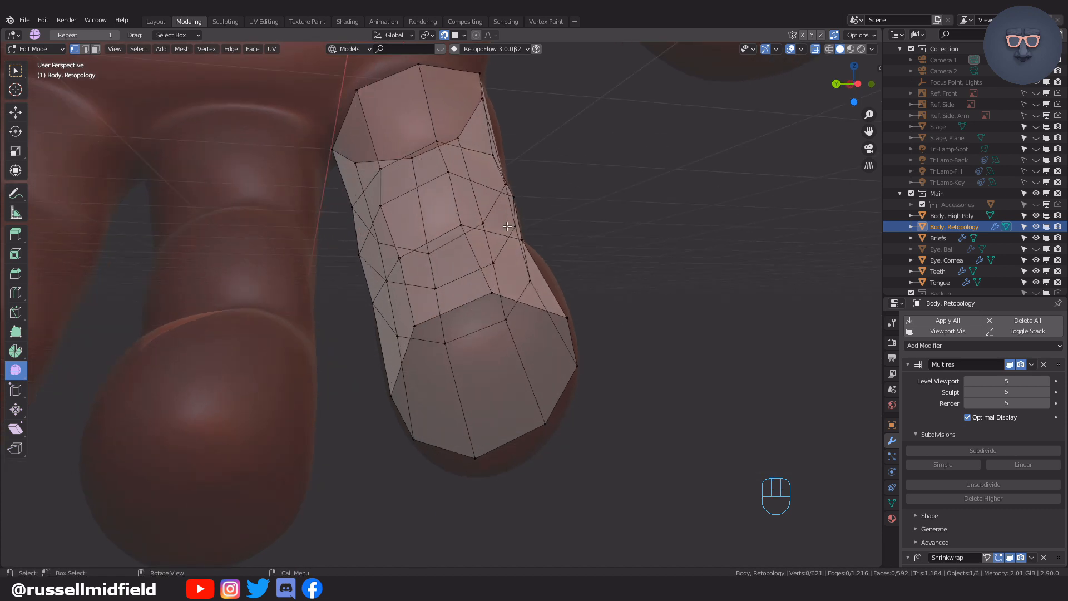
Select the lengthwise edge loops along the index finger one after another to examine the topology reaching the open fingertip
left_click(458, 205, "alt")
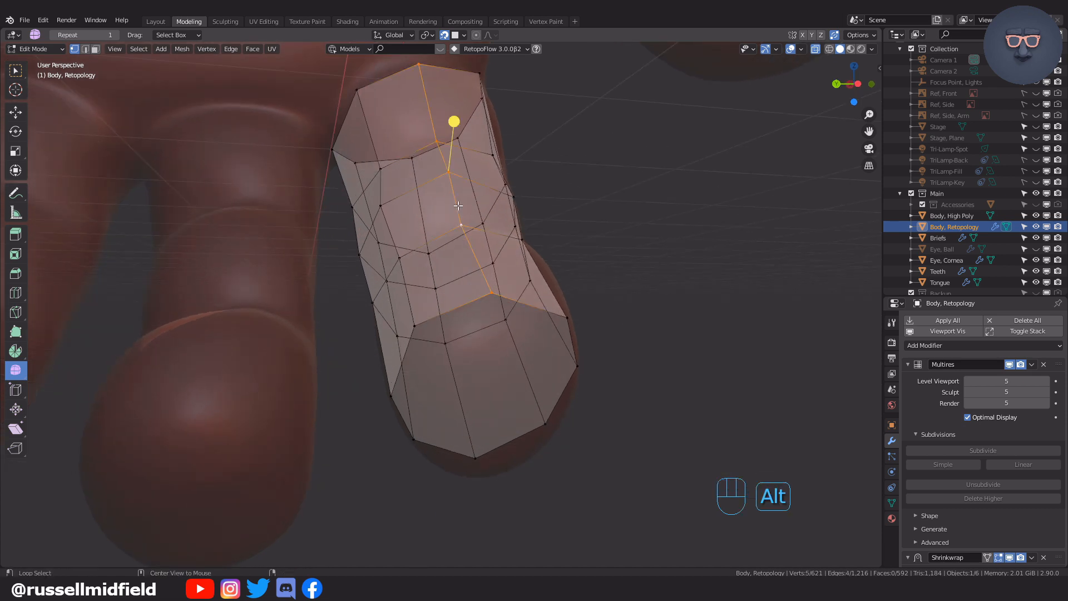
left_click(443, 329, "alt+shift")
middle_click_drag(665, 350, 563, 254)
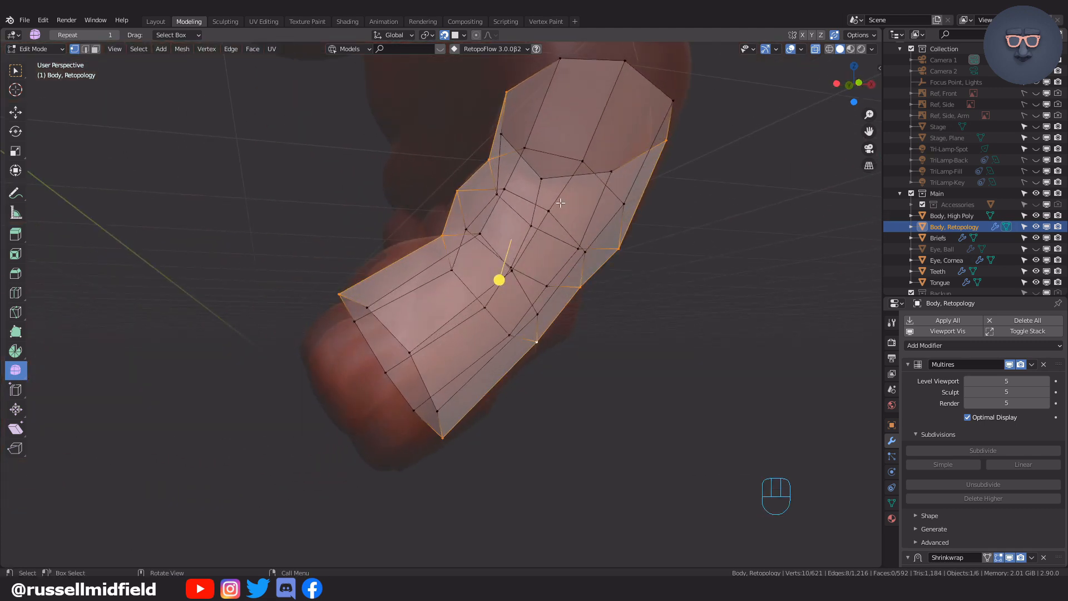
left_click(560, 194, "alt+shift")
middle_click_drag(559, 193, 613, 295)
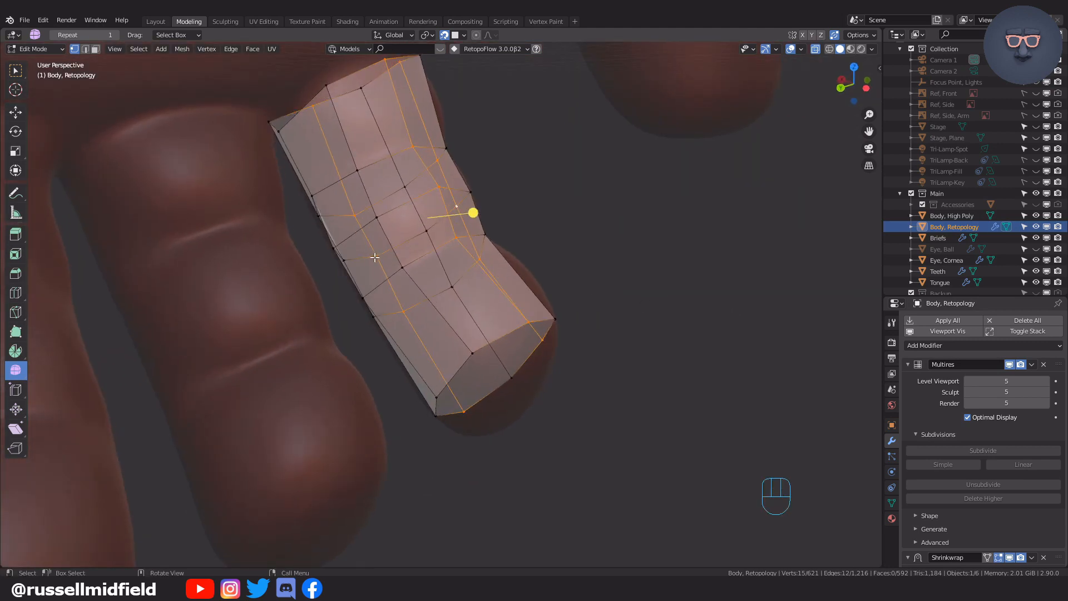
left_click(344, 209, "alt+shift")
middle_click_drag(361, 223, 459, 282)
Extrude the two palm-side edges of the open fingertip rim down over the tip of the index finger
left_click(475, 247)
left_click(411, 282, "shift")
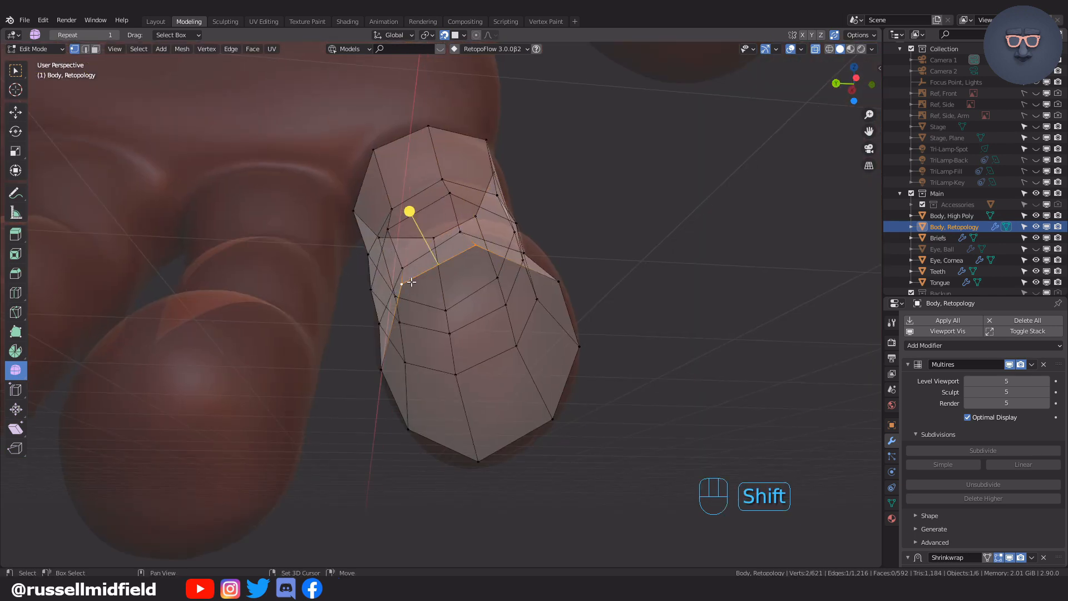
middle_click_drag(589, 290, 534, 299)
key("e")
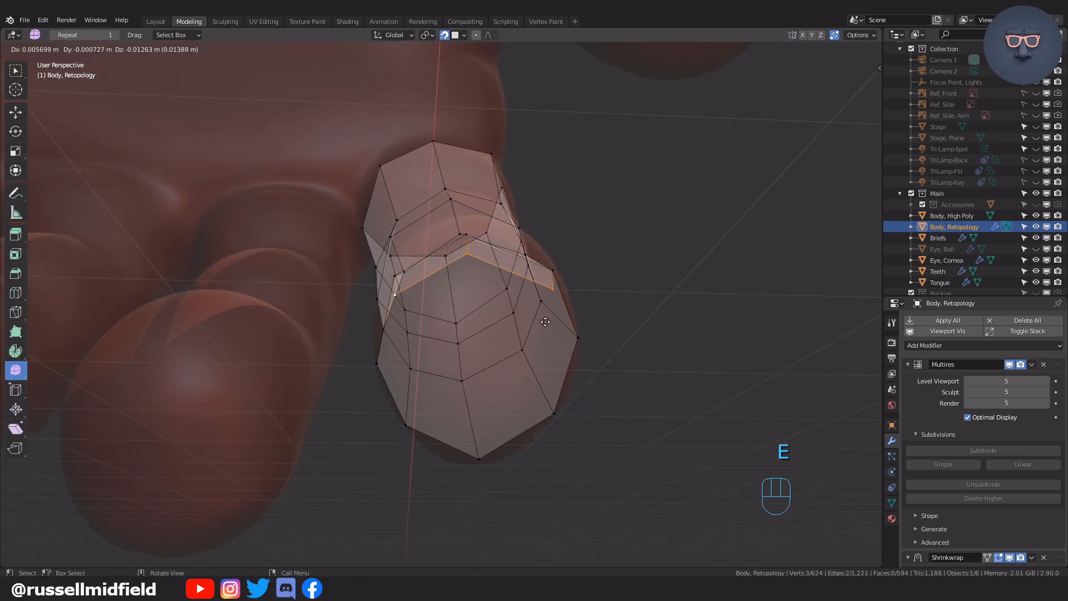
left_click(582, 337)
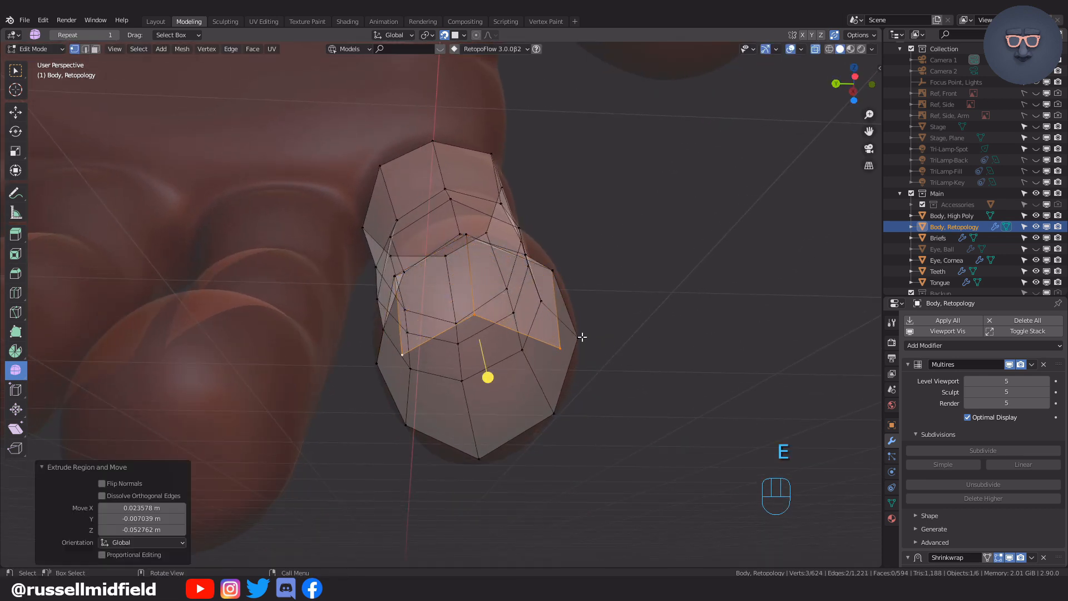
Move the extruded palm-side vertices inward so the new faces curve around the index fingertip
left_click(477, 320)
key("g")
left_click(508, 335)
left_click(411, 354)
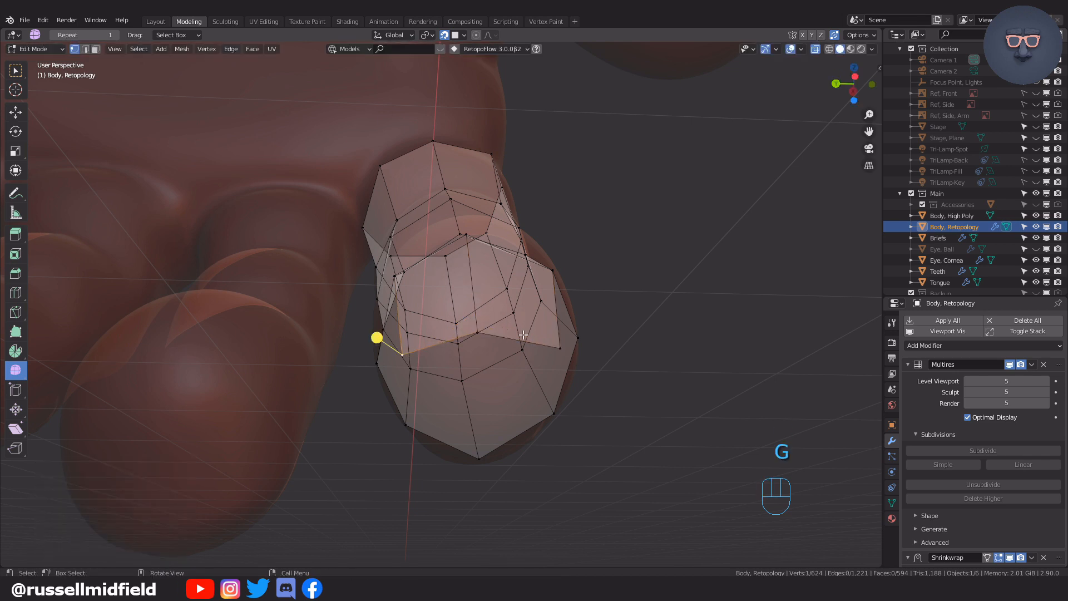
middle_click_drag(476, 352, 518, 312)
key("g")
left_click(545, 300)
left_click(543, 301)
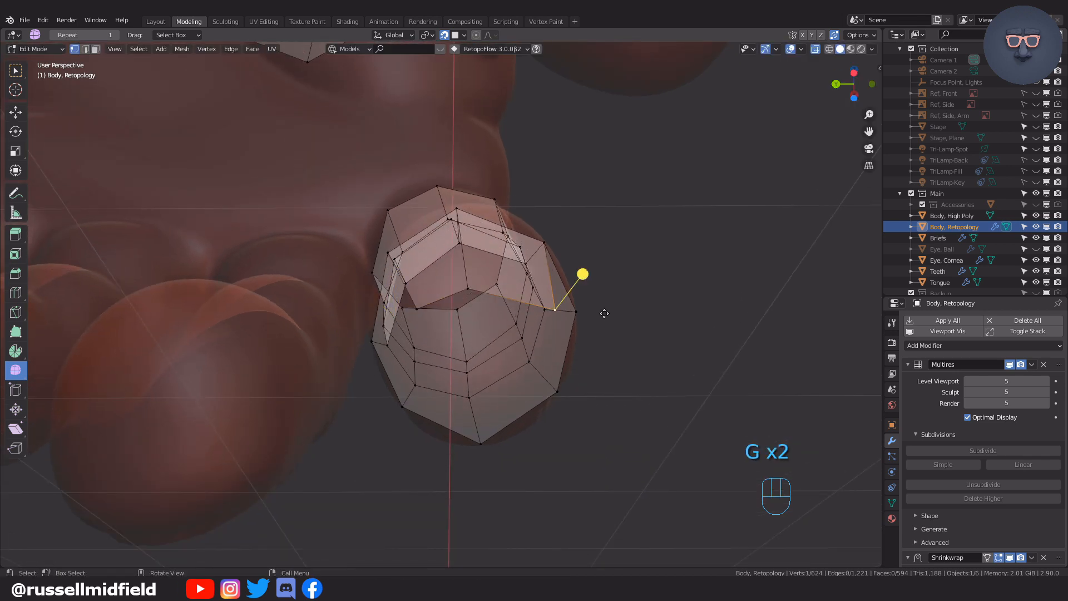
key("g")
left_click(582, 301)
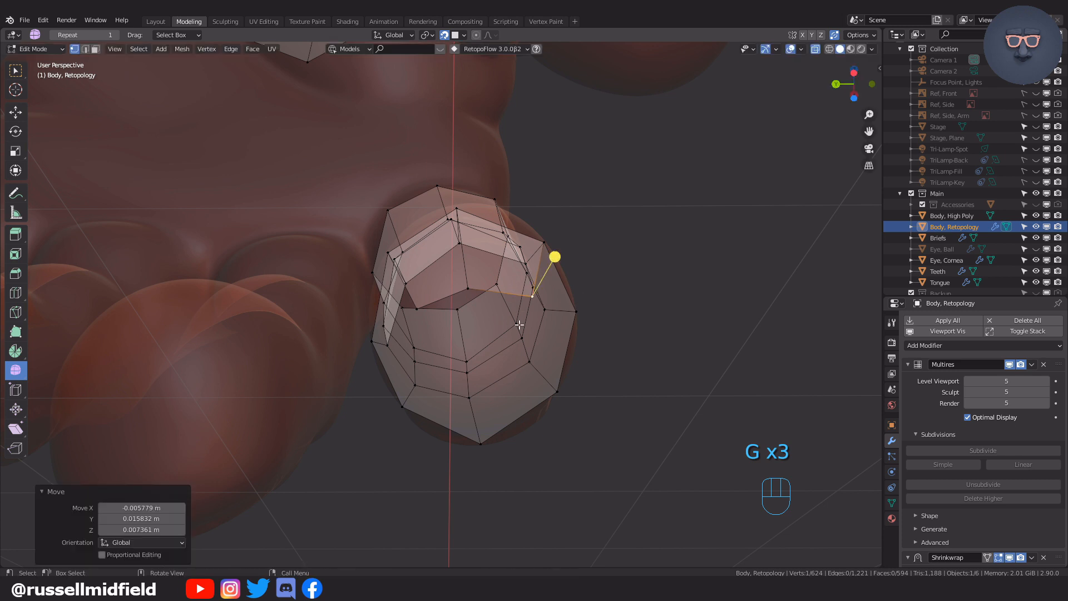
Extrude the two nail-side edges of the fingertip rim over the tip and scale them to 0.684
left_click(402, 407)
left_click(555, 392, "shift")
key("e")
left_click(586, 305)
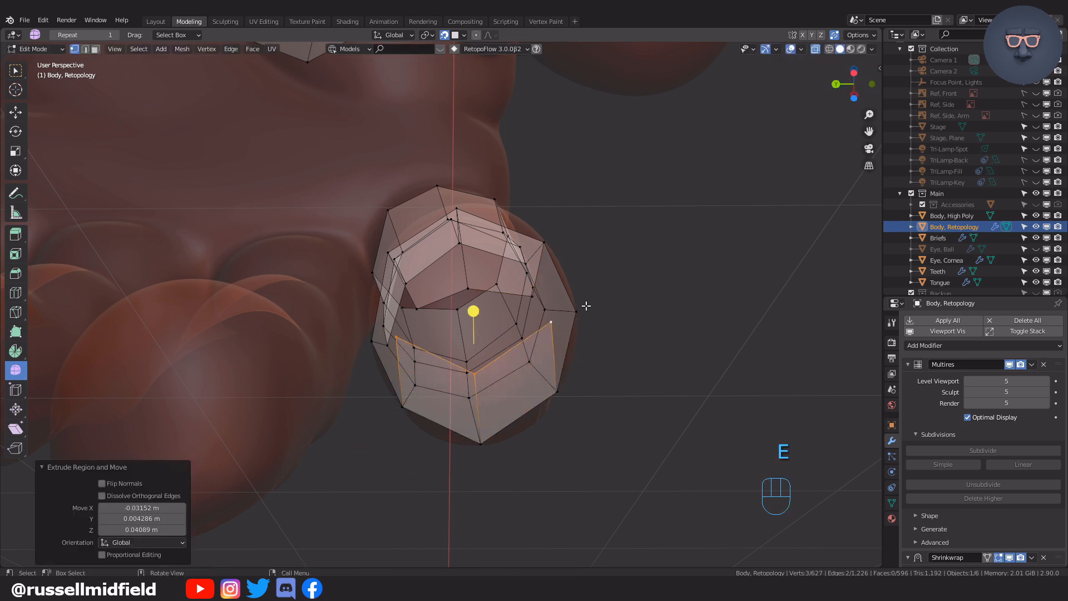
key("s")
left_click(555, 310)
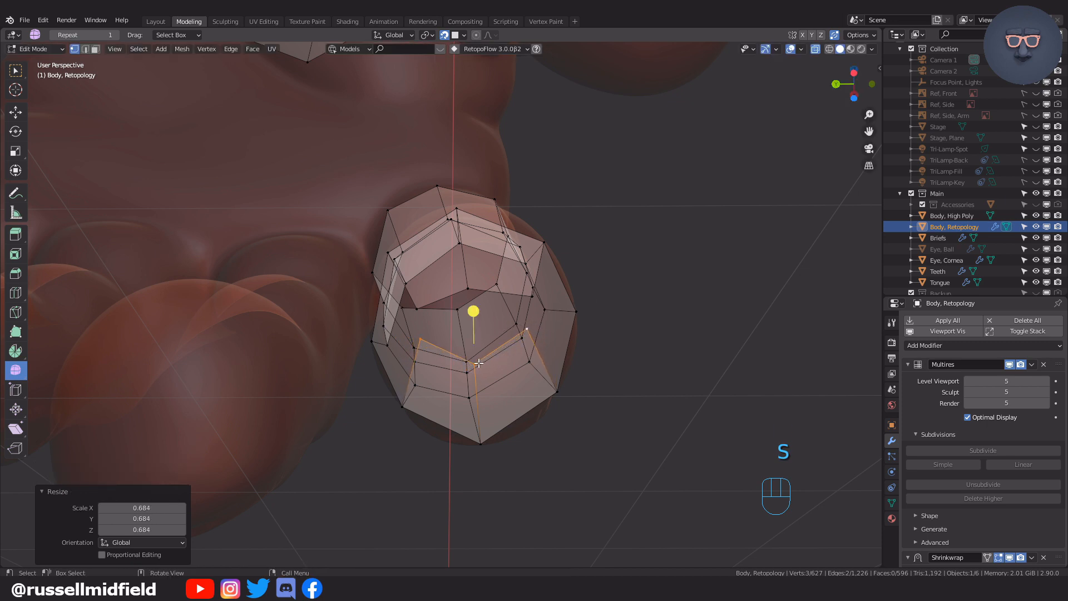
Reposition the middle and thumb-side vertices of the nail-side extrusion on the fingertip
left_click(480, 364)
key("g")
left_click(479, 350)
left_click(532, 329)
key("g")
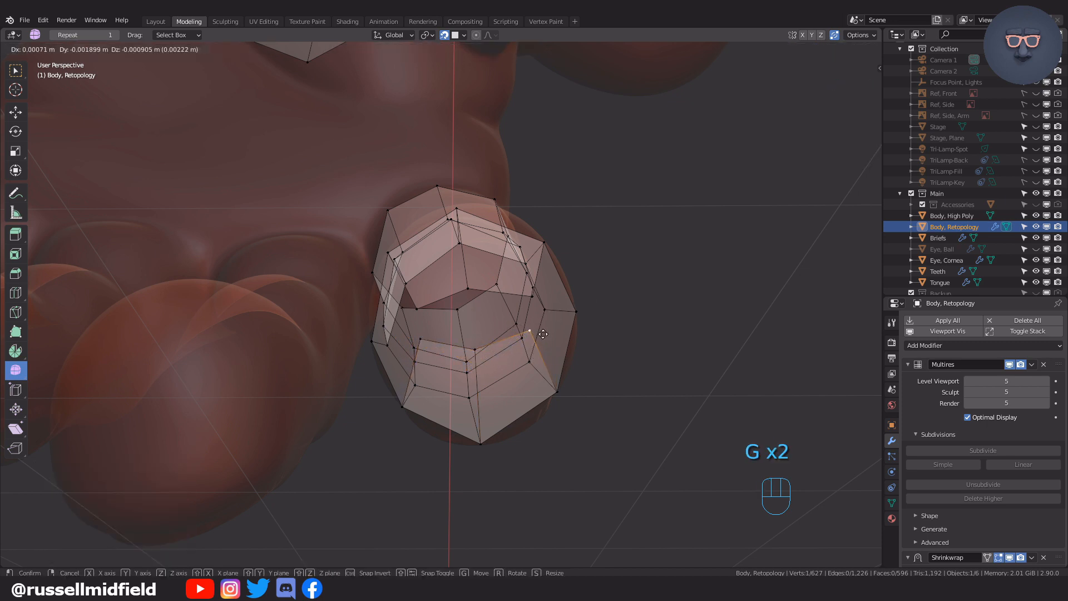
left_click(544, 335)
Fill two faces between the palm-side and nail-side extrusions on the fingertip and adjust a vertex beside them
left_click(470, 287, "shift")
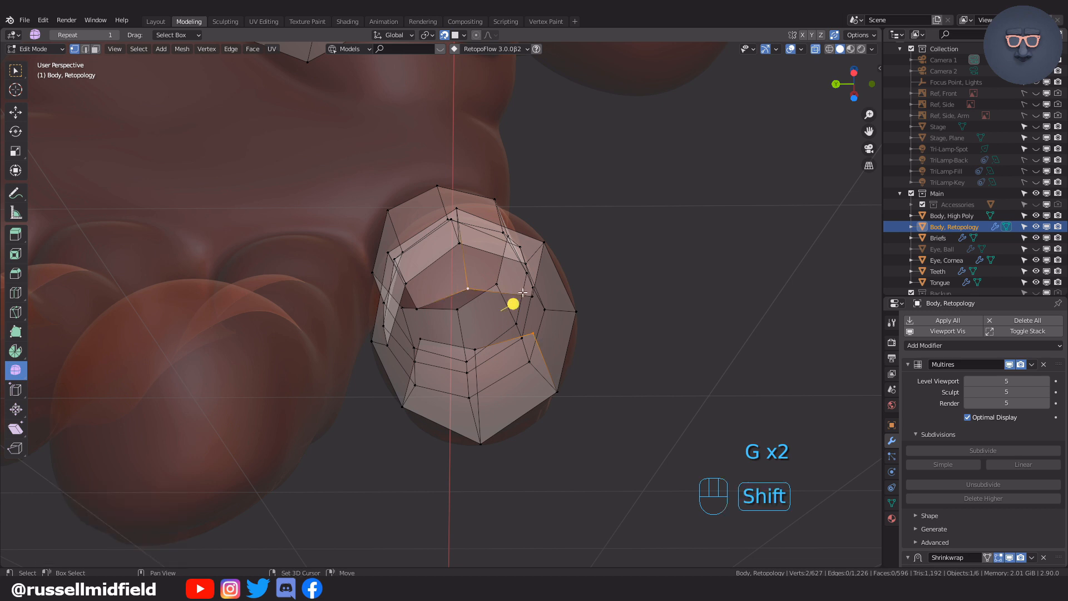
left_click(478, 349, "shift")
key("f")
middle_click_drag(479, 350, 541, 328)
left_click(456, 316)
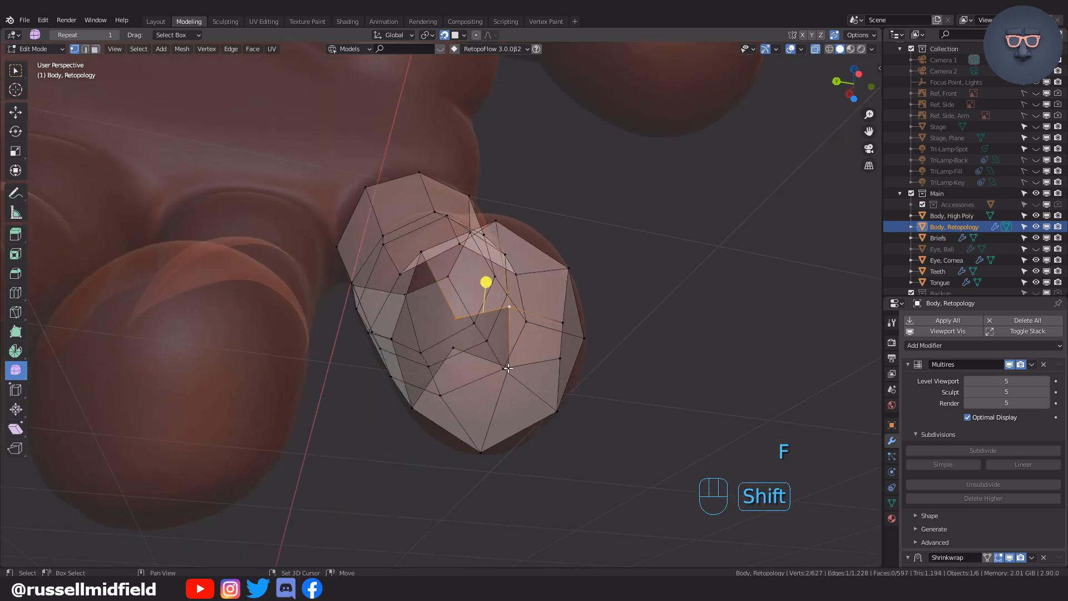
key("f")
middle_click_drag(599, 374, 494, 347)
key("g")
key("g")
left_click(579, 374)
Add an edge loop across the new fingertip faces and nudge it onto the sculpt
key("ctrl+r")
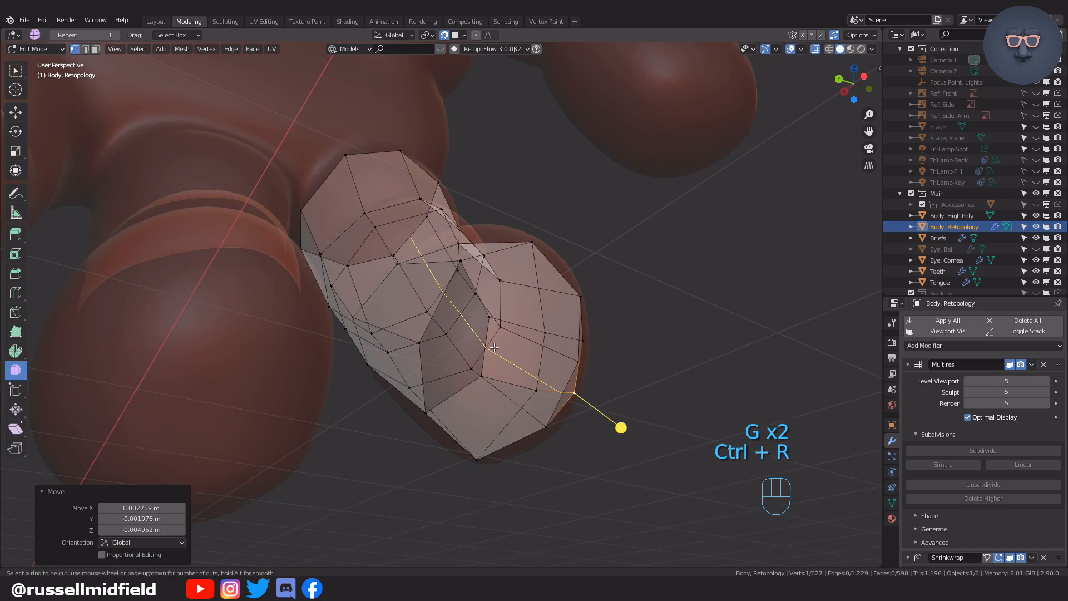
left_click(544, 358)
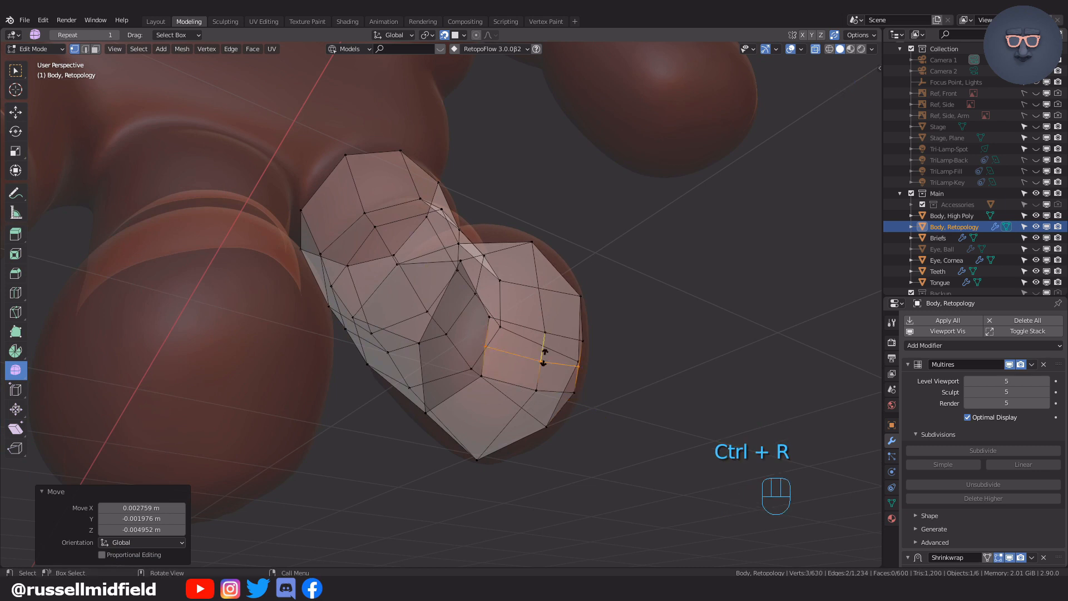
left_click(544, 357)
middle_click_drag(596, 386, 569, 374)
key("g")
left_click(581, 382)
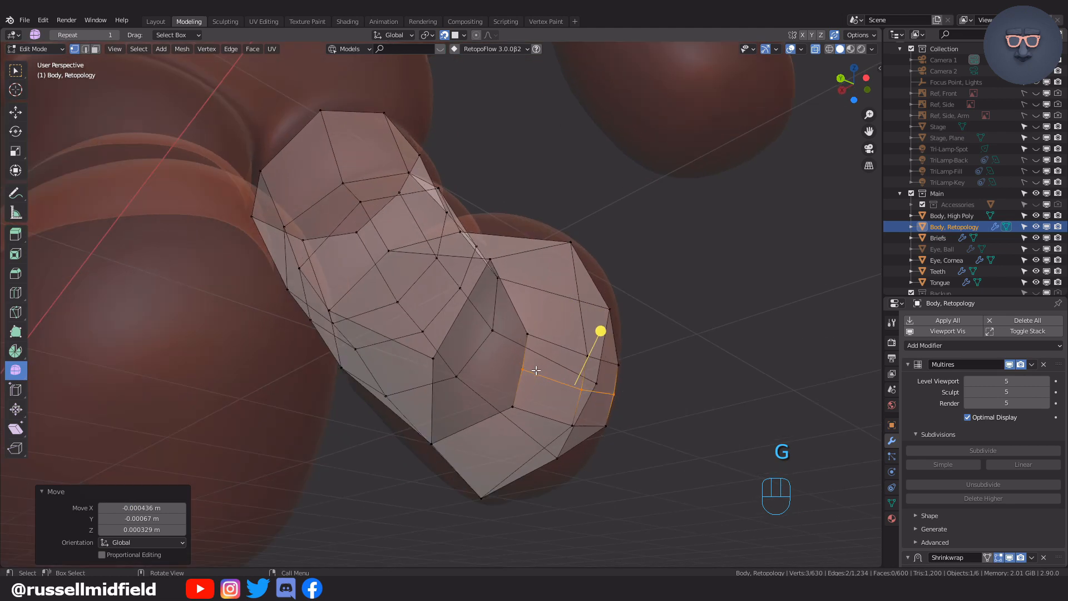
Fill the two adjacent gaps in the fingertip cap between the finger's side rim and the extruded edges
left_click(499, 261)
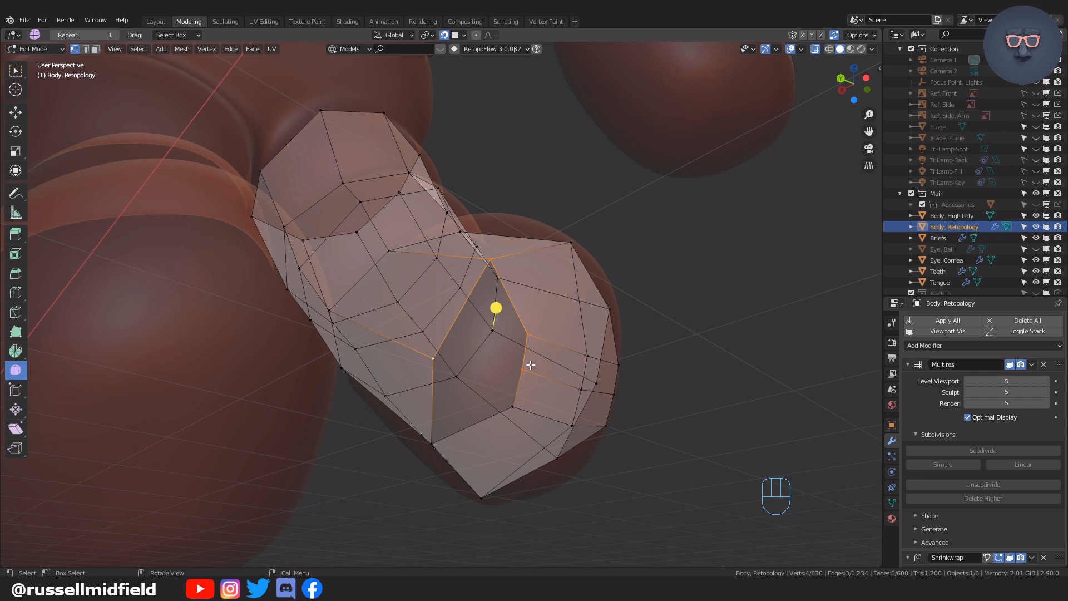
key("f")
left_click(513, 374, "shift")
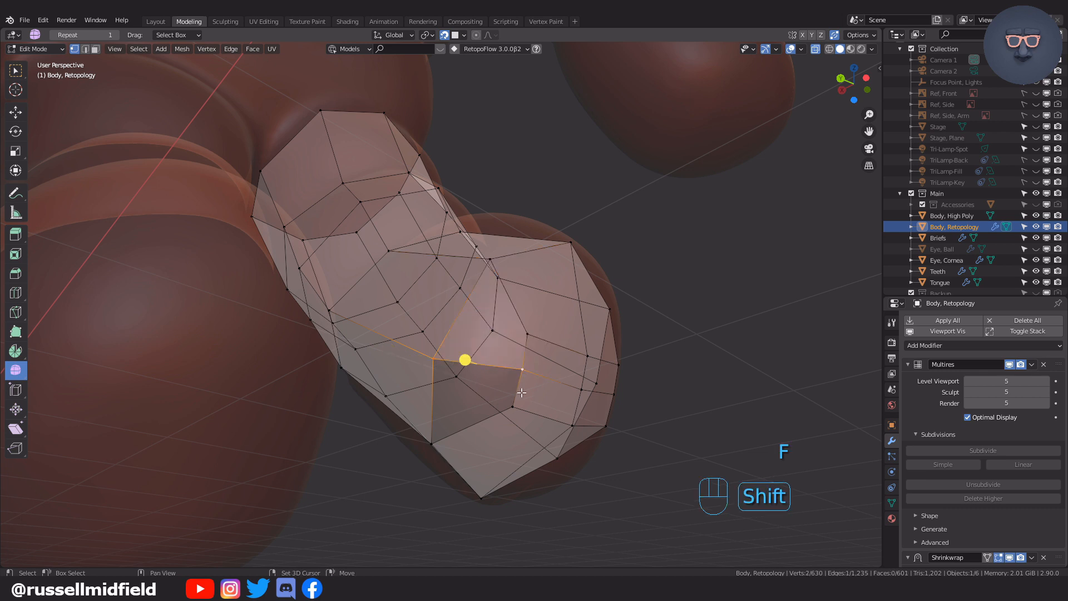
key("f")
Fill the remaining gaps on the other side of the fingertip to close the index finger's cap
middle_click_drag(668, 392, 500, 274)
left_click(477, 249)
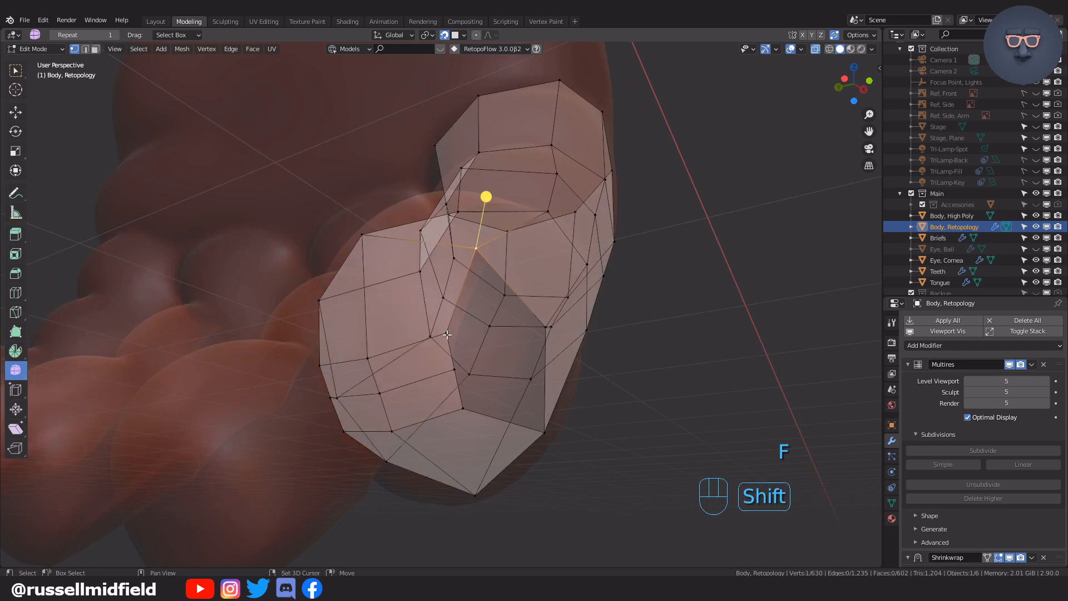
middle_click_drag(578, 361, 514, 300)
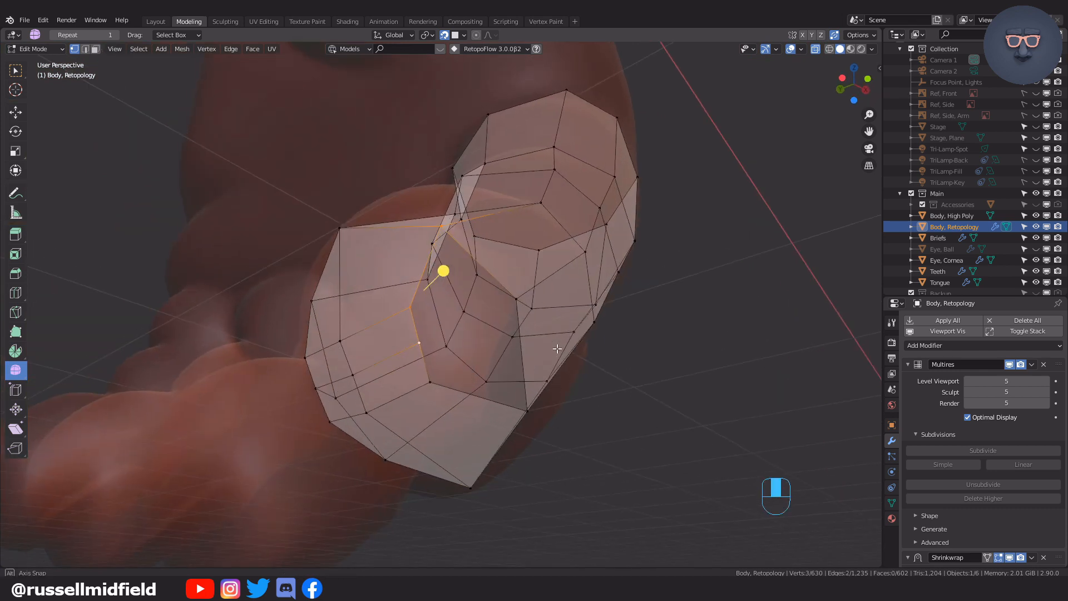
key("f")
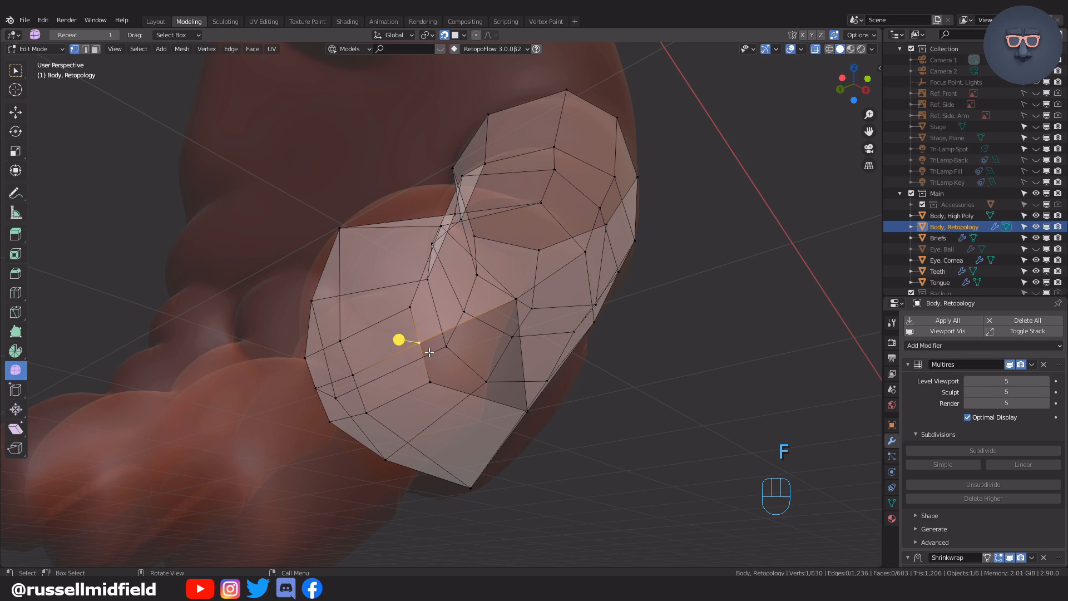
key("f")
middle_click_drag(568, 395, 485, 354)
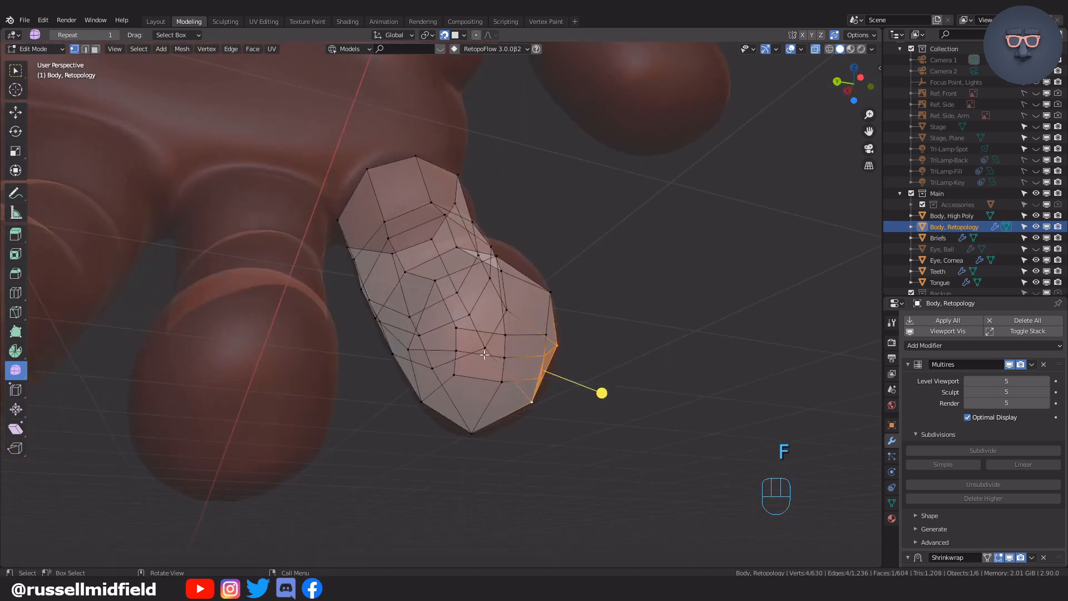
Select the whole index finger mesh through its linked geometry
left_click(484, 354, "alt")
mouse_move(670, 367)
middle_mouse_down()
mouse_move(577, 386)
mouse_move(694, 386)
mouse_move(660, 376)
middle_mouse_up()
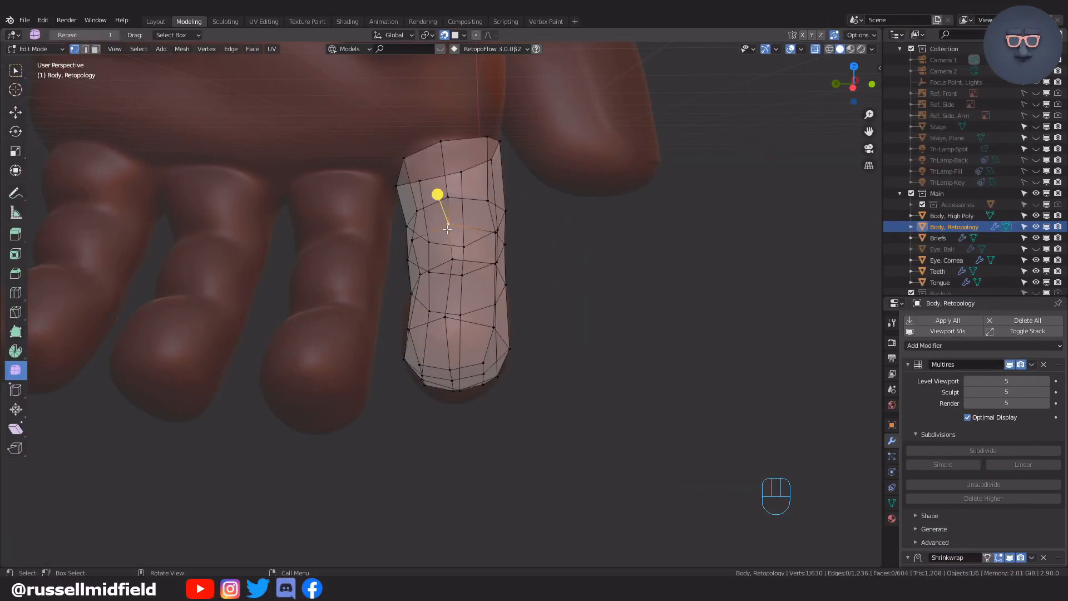
key("l")
key("KP_3")
key("shift+d")
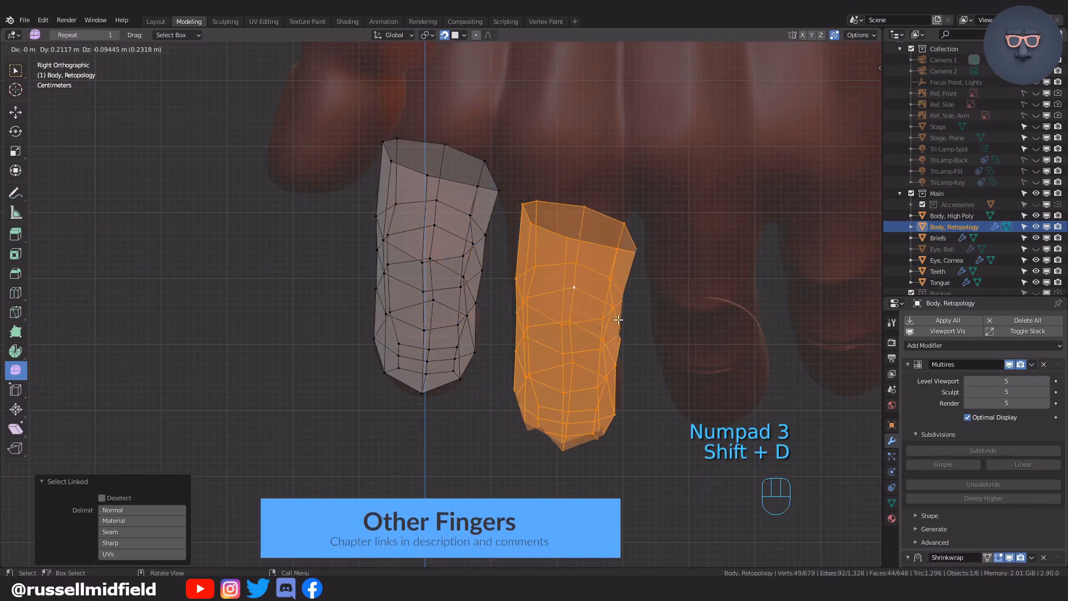
left_click(620, 320)
key("r")
left_click(642, 293)
key("g")
left_click(636, 299)
middle_click_drag(601, 311, 681, 323)
key("ctrl+z")
key("ctrl+z")
key("ctrl+z")
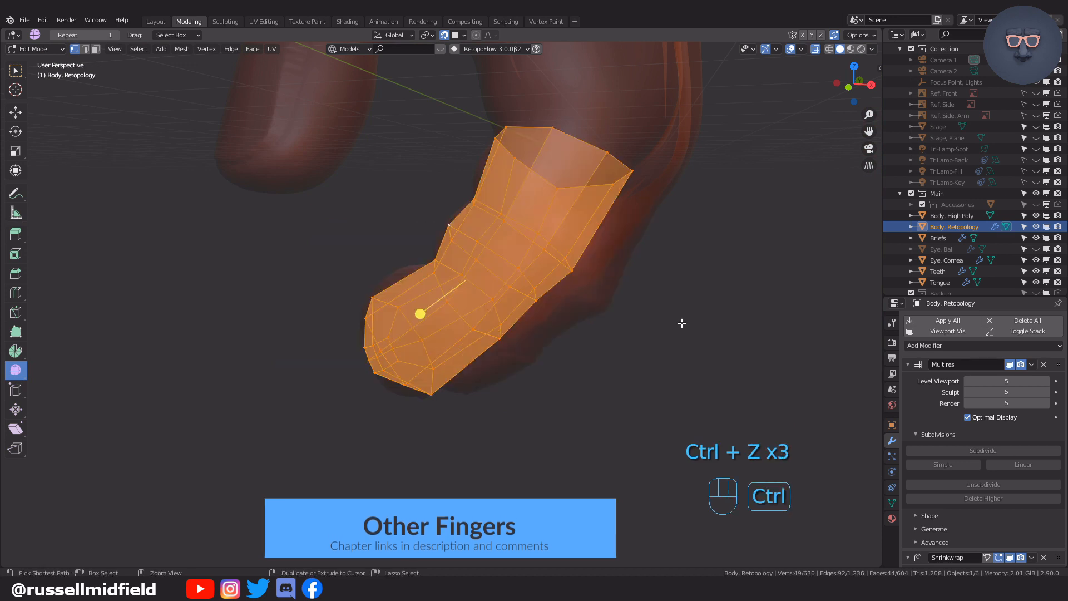
With snapping off, duplicate the index finger mesh in the right view onto the middle finger, rotating and moving it to fit
key("KP_3")
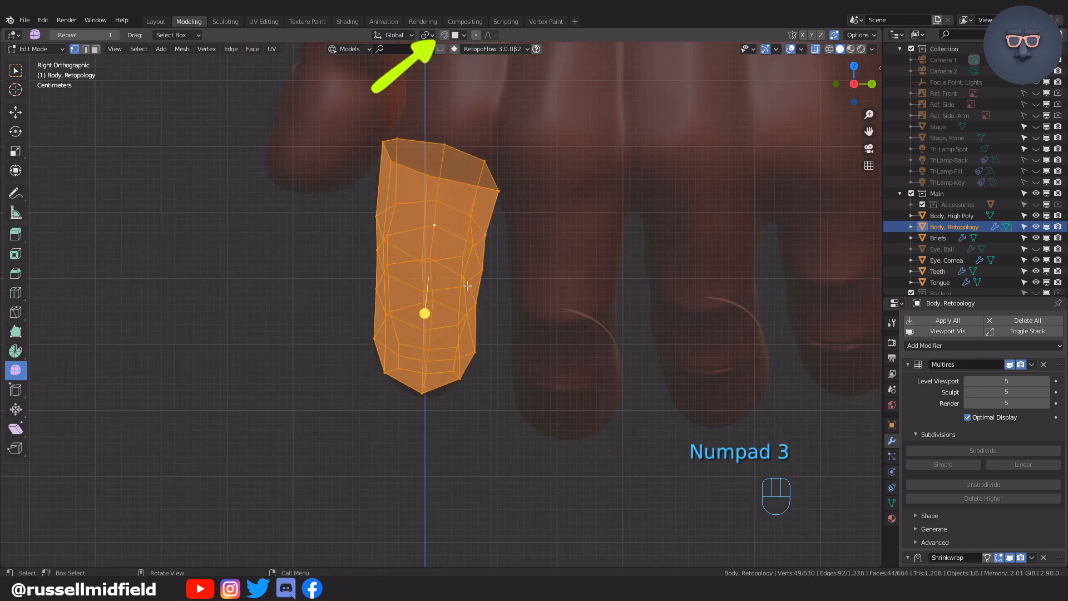
key("shift+d")
left_click(598, 339)
key("r")
left_click(651, 307)
key("g")
left_click(661, 296)
middle_click_drag(456, 329, 566, 404)
left_click(663, 362)
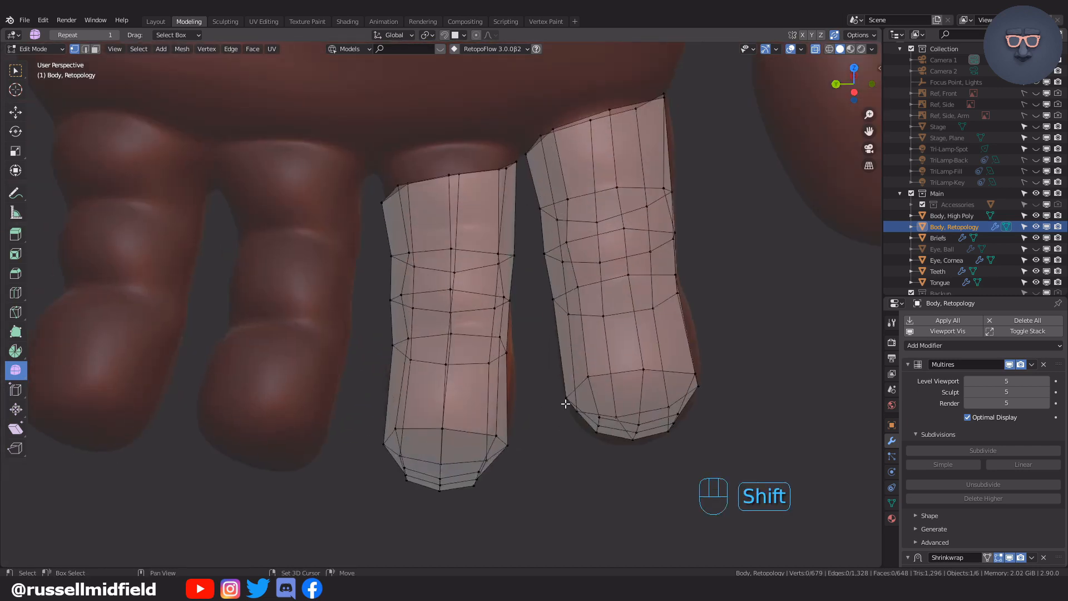
With the Poly Build tool, move the open-end vertices of the duplicated mesh up to the middle finger's base
left_click(16, 331)
left_click_drag(452, 174, 446, 148)
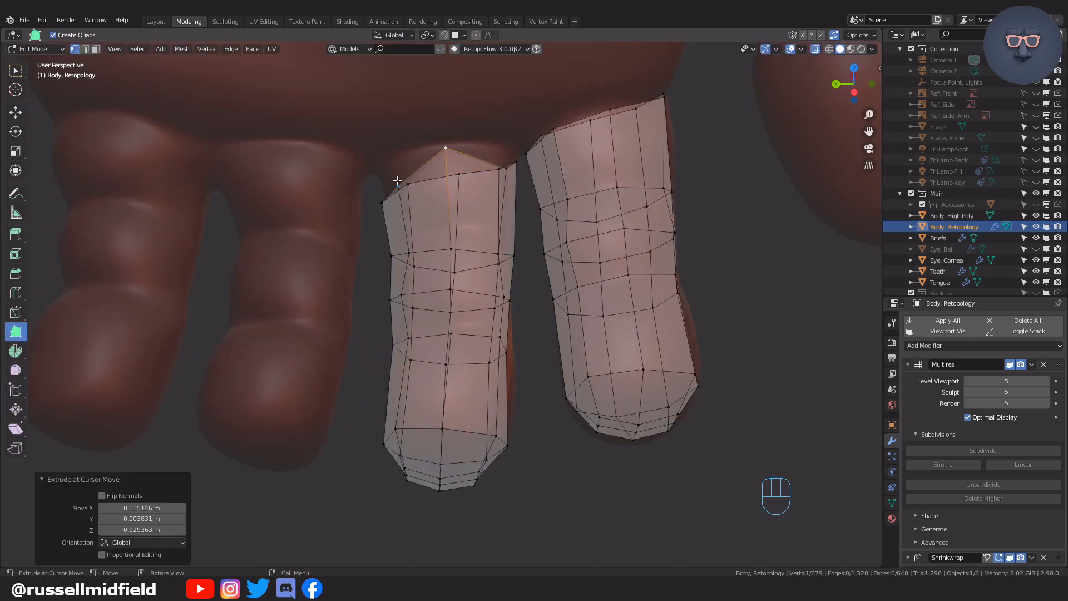
left_click_drag(399, 184, 406, 154)
left_click_drag(502, 169, 504, 147)
middle_click_drag(376, 216, 310, 230)
left_click_drag(310, 229, 323, 178)
middle_click_drag(384, 243, 444, 228)
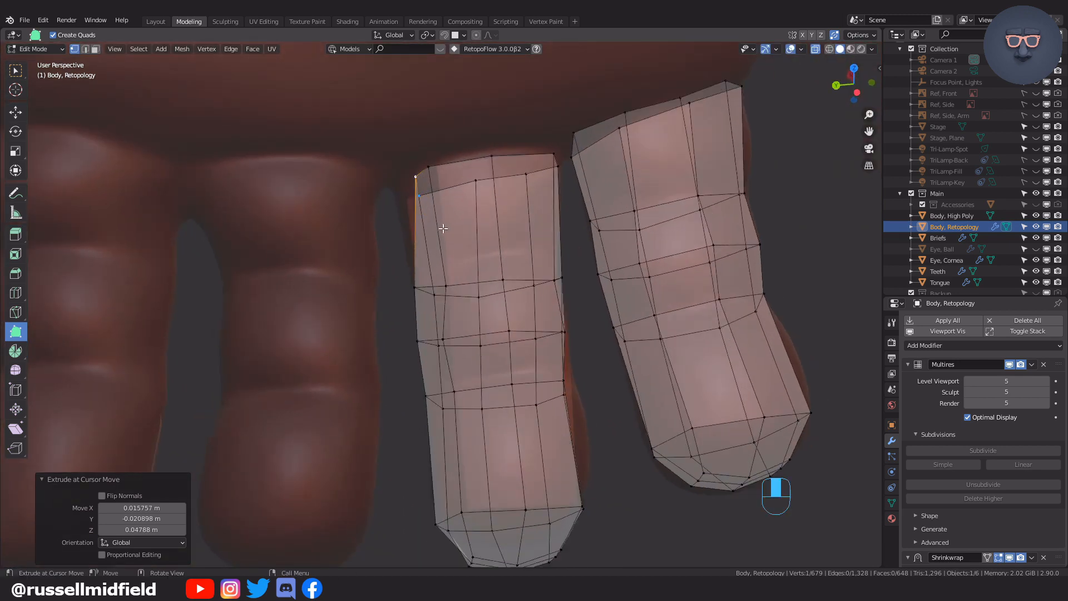
Refine the middle finger's base corner and fit its first palm-side crease vertices to the sculpt, turning X-ray off
scroll(444, 229, "up", 2)
middle_click_drag(403, 138, 462, 182, "shift")
left_click_drag(463, 183, 443, 199)
middle_click_drag(461, 216, 488, 276)
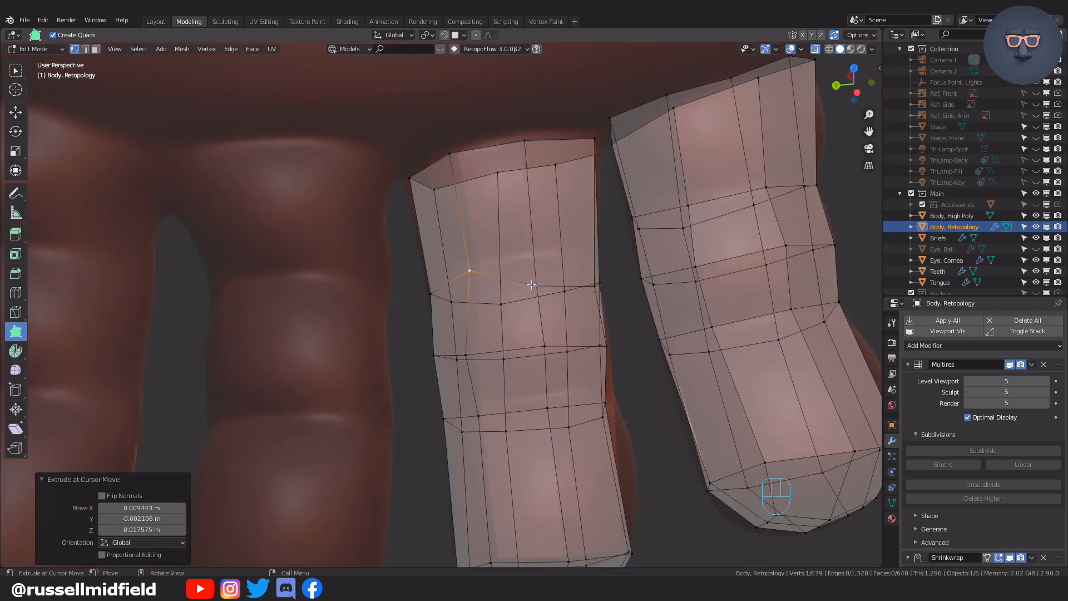
left_click_drag(532, 285, 532, 256)
key("alt+z")
middle_click_drag(558, 295, 623, 278)
left_click_drag(637, 262, 641, 237)
middle_click_drag(540, 248, 445, 260)
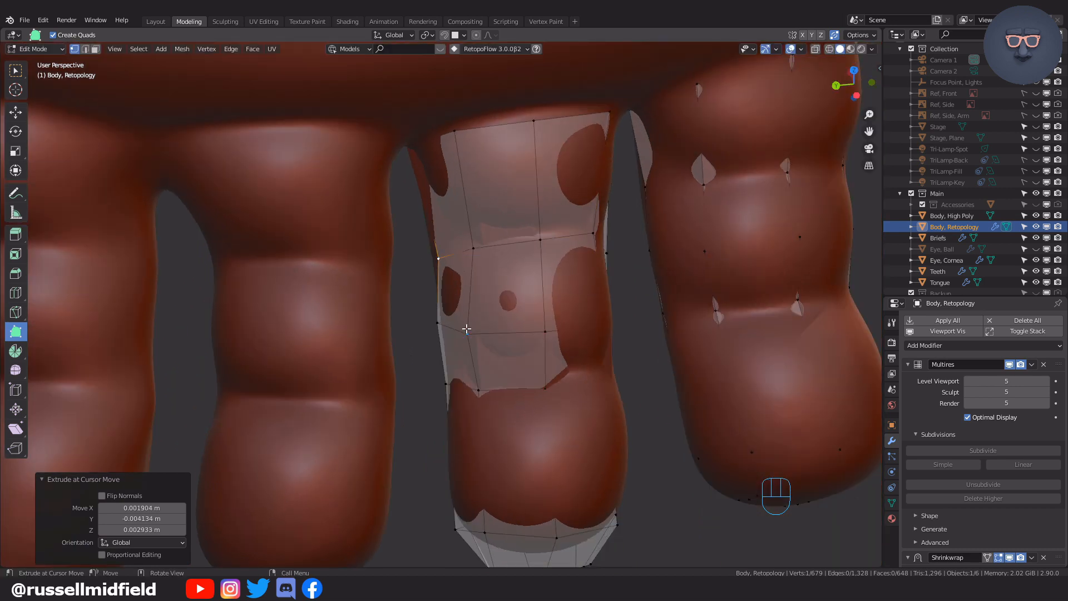
Fit the middle finger's palm-side crease vertices to the sculpt with the Poly Build tool
middle_click_drag(467, 329, 446, 302)
left_click_drag(446, 300, 455, 282)
left_click_drag(521, 296, 517, 294)
middle_click_drag(543, 295, 504, 306)
left_click_drag(650, 409, 661, 365)
middle_click_drag(661, 364, 694, 301, "shift")
left_click_drag(715, 228, 691, 216)
left_click_drag(635, 204, 632, 202)
Move the vertices along the middle finger's palm side and adjoining side edges onto the sculpted surface
middle_click_drag(606, 272, 690, 272)
left_click_drag(486, 293, 493, 295)
left_click_drag(466, 199, 476, 191)
left_click_drag(557, 175, 554, 167)
middle_click_drag(554, 167, 526, 161)
left_click_drag(689, 196, 686, 191)
middle_click_drag(685, 190, 700, 83, "shift")
left_click_drag(529, 361, 535, 364)
middle_click_drag(535, 365, 557, 388)
Turn X-ray on and adjust the vertices along the side of the middle finger
key("alt+z")
middle_click_drag(538, 348, 590, 348)
left_click_drag(429, 226, 441, 226)
middle_click_drag(453, 262, 450, 326, "shift")
left_click_drag(395, 236, 413, 238)
middle_click_drag(432, 265, 542, 278)
left_click_drag(542, 278, 545, 279)
Adjust further middle finger side vertices, turn X-ray off and pull a vertex toward the fingertip surface
left_click_drag(496, 126, 500, 120)
middle_click_drag(499, 287, 562, 320)
middle_click_drag(529, 317, 474, 268, "shift")
key("alt+z")
middle_click_drag(486, 379, 428, 358)
left_click_drag(339, 336, 379, 265)
middle_click_drag(519, 334, 582, 420)
middle_click_drag(624, 355, 583, 261, "shift")
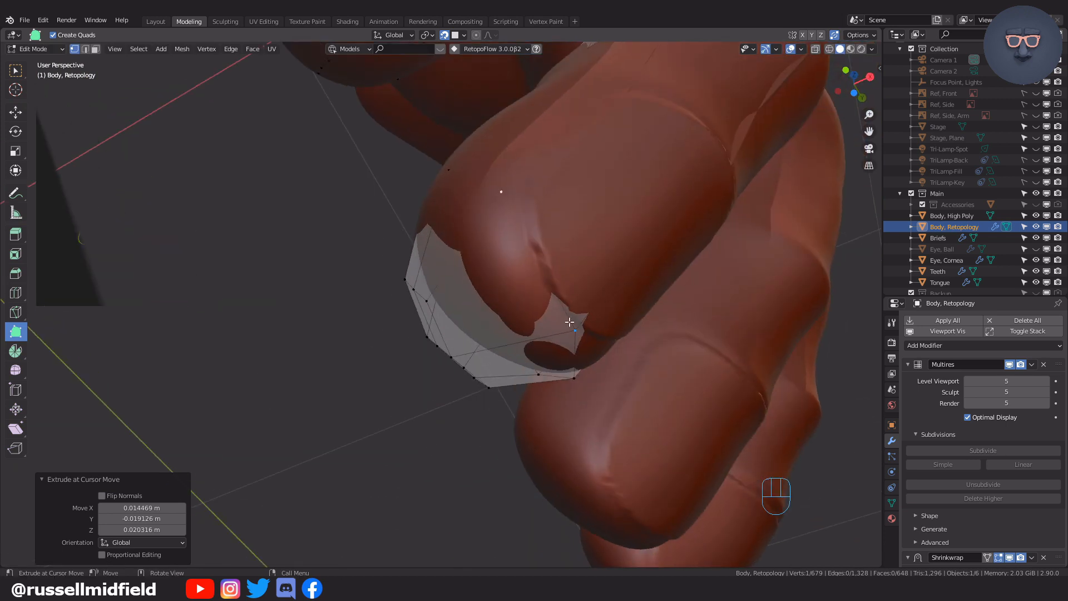
Spread the bunched cap vertices of the middle finger over the rounded fingertip of the sculpt
left_click_drag(567, 322, 567, 272)
middle_click_drag(558, 334, 334, 323)
left_click_drag(448, 281, 470, 271)
middle_click_drag(470, 271, 445, 312)
left_click_drag(465, 276, 459, 266)
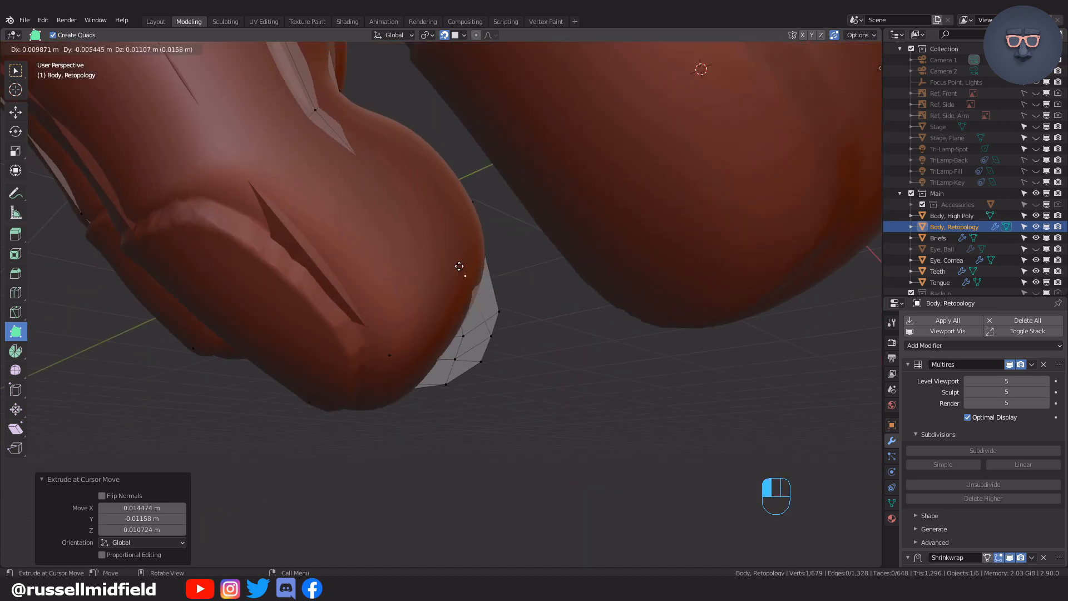
middle_click_drag(504, 240, 353, 236)
left_click_drag(353, 236, 331, 234)
middle_click_drag(331, 233, 424, 285)
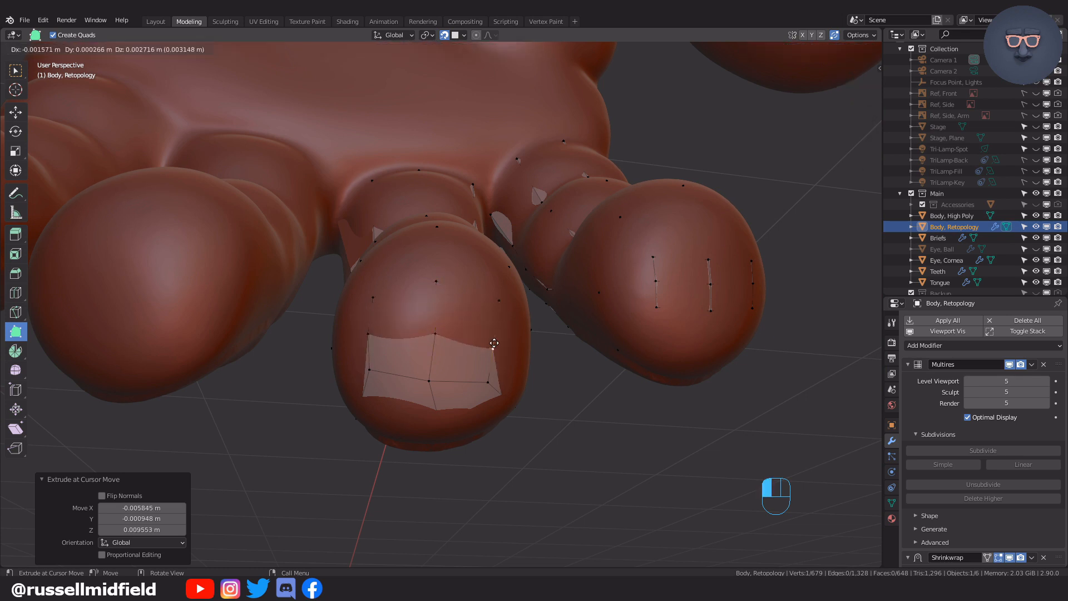
Even out the middle fingertip's front vertices and fit the side vertices near the outer palm-side crease
left_click_drag(494, 343, 494, 344)
middle_click_drag(494, 343, 406, 311)
left_click_drag(519, 324, 518, 324)
middle_click_drag(519, 325, 551, 362)
middle_click_drag(550, 361, 406, 339, "shift")
left_click_drag(392, 342, 395, 340)
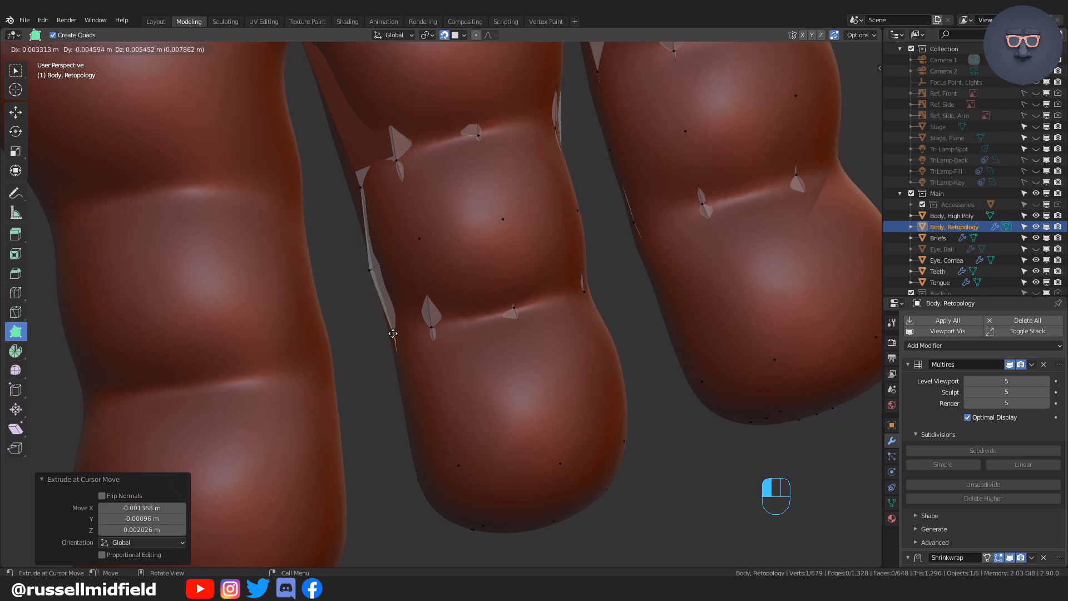
left_click_drag(377, 266, 377, 266)
Toggle X-ray and reposition vertices on the middle finger's back and open base edge
middle_click_drag(377, 266, 362, 312)
scroll(446, 308, "down", 2)
middle_click_drag(361, 312, 454, 320, "shift")
key("alt+z")
key("alt+z")
left_click_drag(371, 259, 373, 262)
key("alt+z")
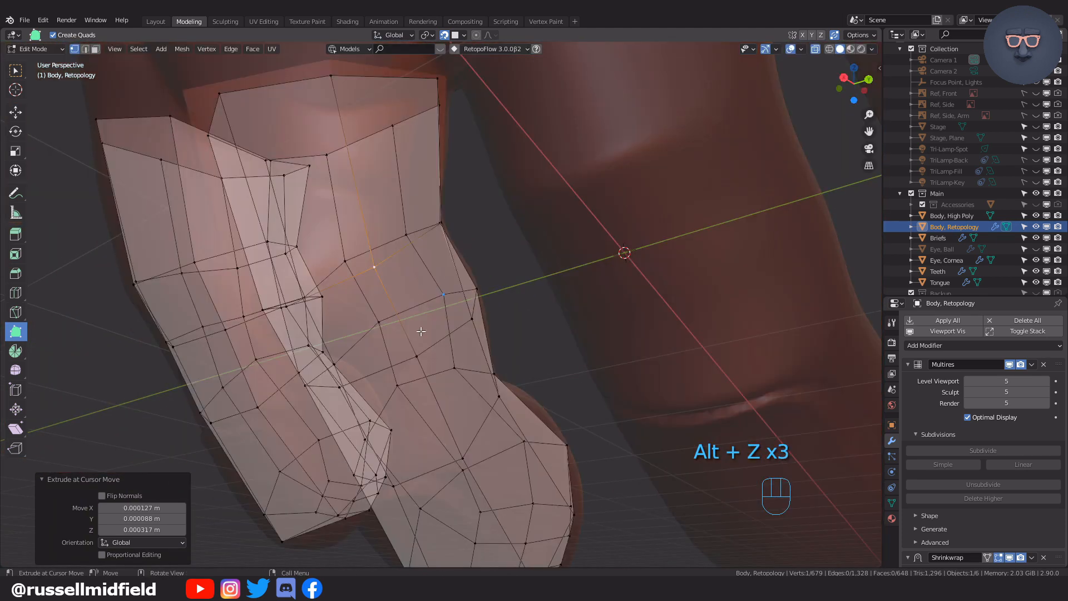
left_click_drag(330, 76, 346, 116)
Align the vertices around the middle finger's back knuckle with the sculpt and turn X-ray off
scroll(390, 162, "down", 2)
middle_click_drag(417, 198, 517, 257)
middle_click_drag(448, 191, 486, 245)
left_click_drag(487, 245, 487, 244)
left_click_drag(471, 308, 477, 313)
key("alt+z")
middle_click_drag(469, 241, 455, 241)
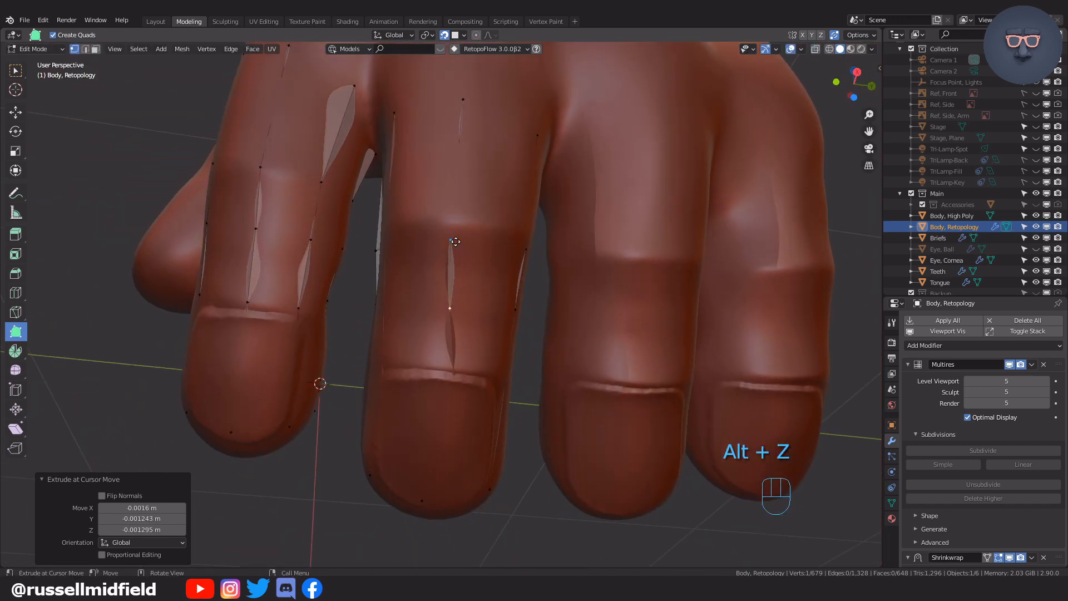
middle_click_drag(517, 257, 464, 257)
left_click_drag(375, 334, 375, 335)
Fit the middle finger's side vertices between knuckle and nail to the sculpt, toggling X-ray as needed
middle_click_drag(378, 335, 475, 324)
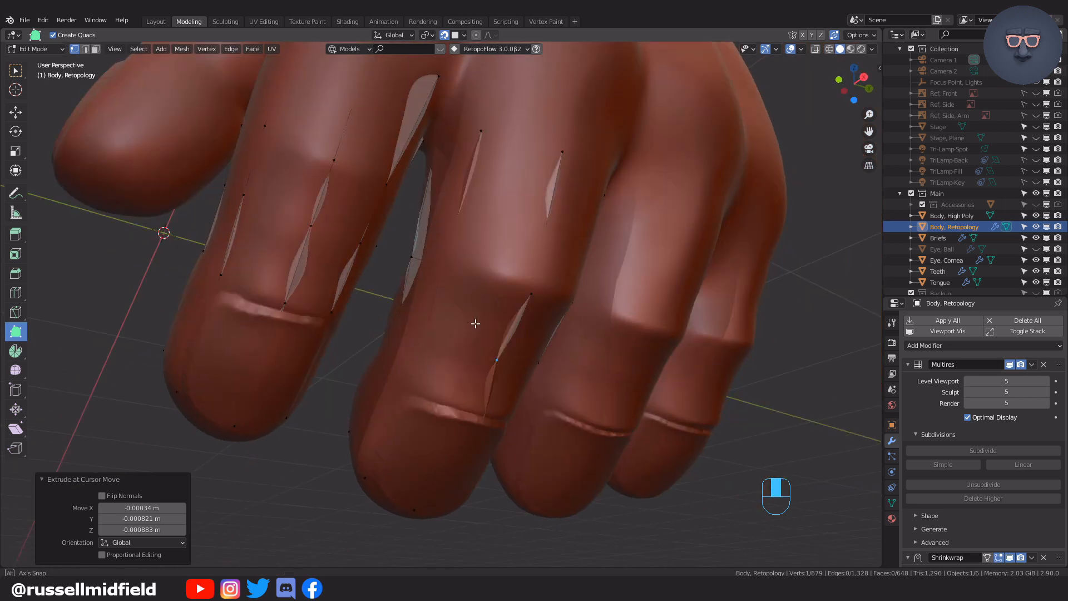
key("alt+z")
left_click_drag(445, 307, 436, 342)
key("alt+z")
left_click_drag(451, 268, 462, 271)
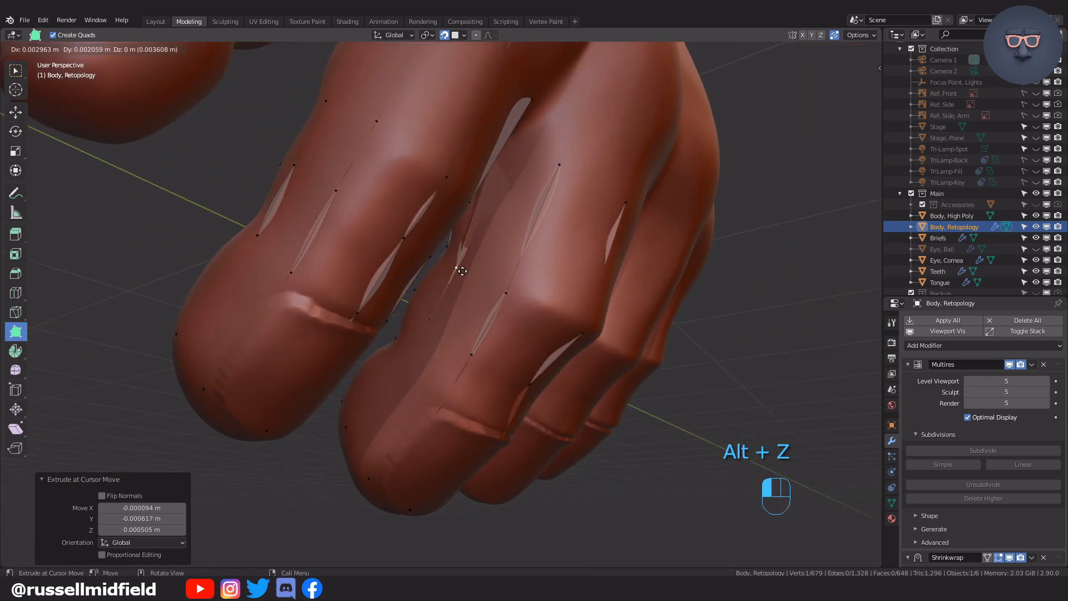
left_click_drag(429, 320, 430, 319)
Turn X-ray on and shift the vertex row at the middle finger's nail base and tip into place
middle_click_drag(431, 317, 496, 198)
left_click_drag(457, 135, 457, 135)
middle_click_drag(535, 368, 445, 311, "shift")
key("alt+z")
left_click_drag(412, 259, 345, 256)
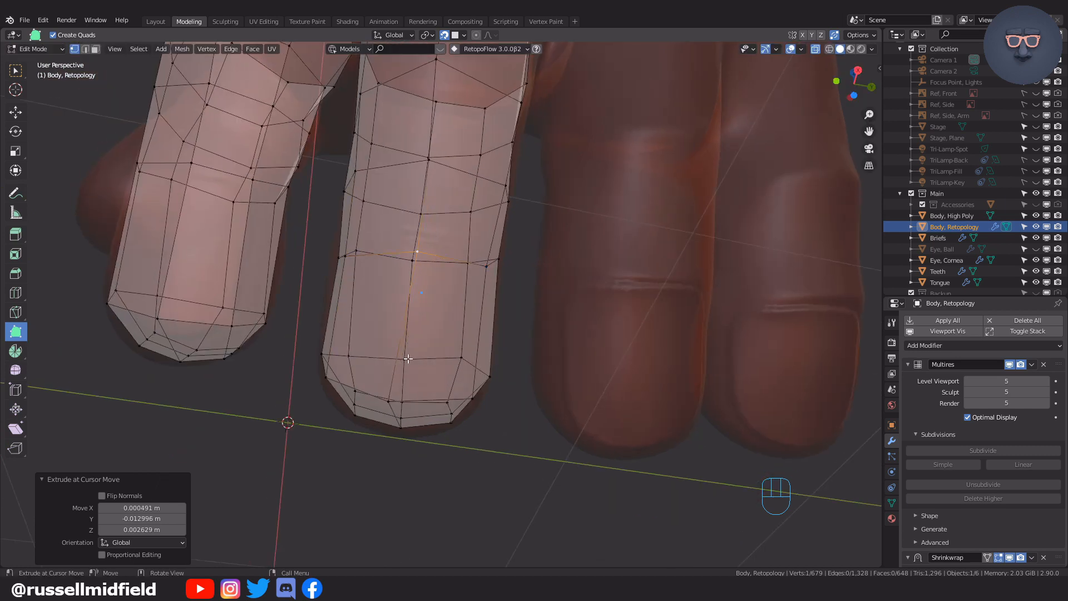
middle_click_drag(464, 386, 467, 348)
left_click_drag(468, 347, 470, 343)
Adjust the spacing of the vertices around the middle finger's tip and sides
middle_click_drag(470, 343, 367, 311)
left_click_drag(367, 311, 365, 308)
middle_click_drag(364, 308, 371, 290)
left_click_drag(372, 290, 374, 292)
middle_click_drag(374, 292, 428, 372)
left_click_drag(428, 373, 426, 371)
Check the middle finger with X-ray off, nudge its remaining uneven vertices and turn X-ray back on
key("alt+z")
middle_click_drag(425, 371, 442, 396)
left_click_drag(442, 396, 443, 396)
middle_click_drag(300, 292, 329, 301)
left_click_drag(329, 300, 335, 305)
middle_click_drag(373, 223, 440, 300)
key("alt+z")
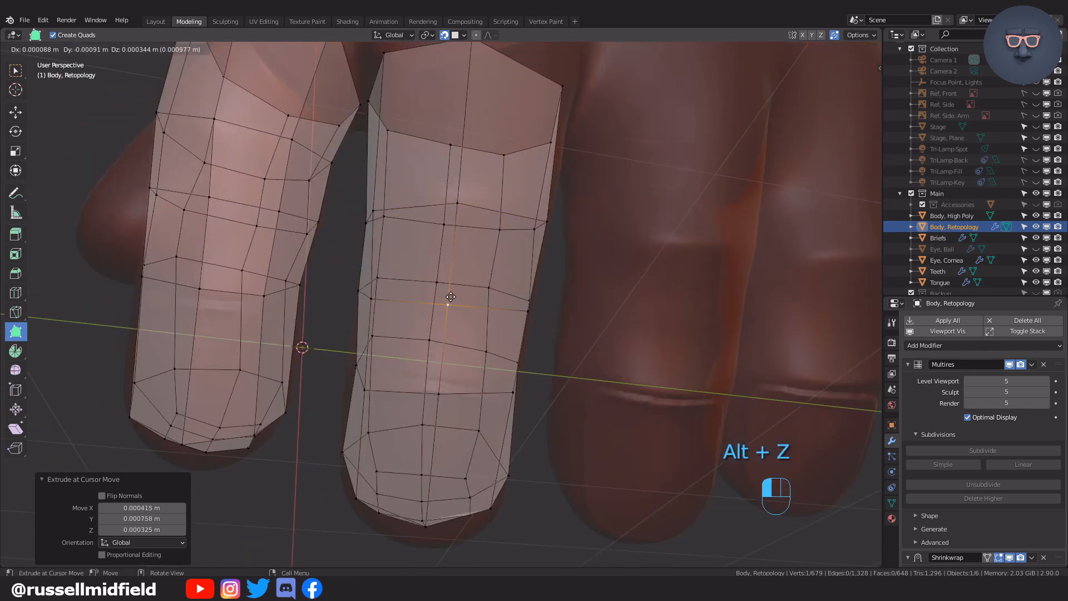
Straighten the central edge line on the back of the middle finger with small vertex moves
left_click_drag(451, 297, 451, 296)
middle_click_drag(452, 296, 461, 245)
left_click_drag(453, 238, 455, 239)
middle_click_drag(455, 239, 513, 284)
left_click_drag(412, 314, 414, 312)
middle_click_drag(414, 312, 590, 356)
Select the linked middle finger mesh and duplicate it onto the ring finger, moving, rotating and scaling it to fit
key("l")
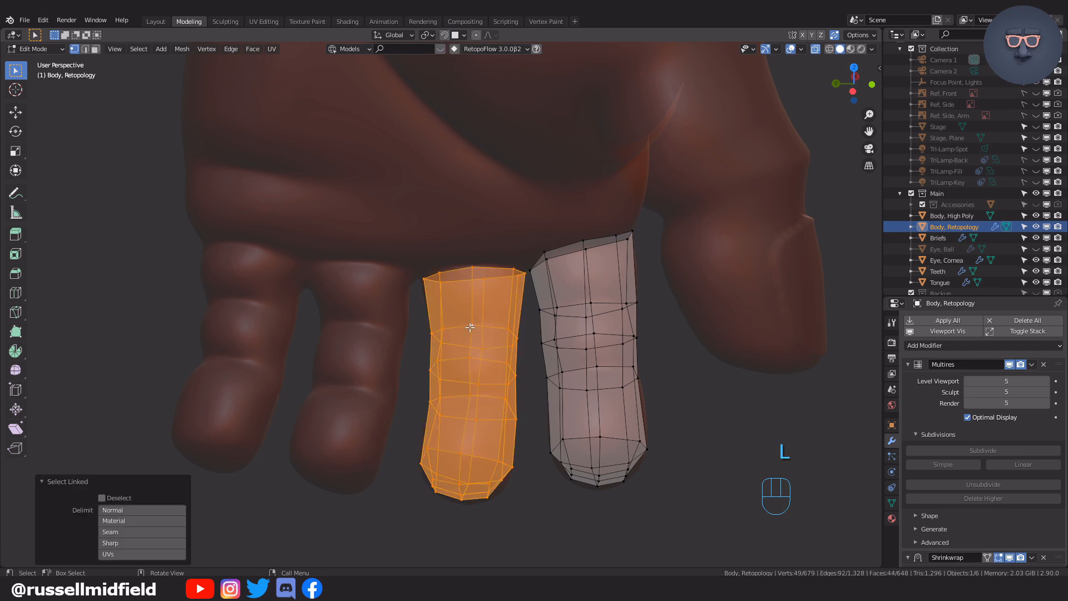
key("shift+d")
left_click(341, 319)
scroll(341, 320, "up", 1)
middle_click_drag(412, 313, 601, 308)
key("g")
key("r")
key("g")
key("s")
key("g")
left_click(412, 330)
With the Poly Build tool, move the back and fingertip vertices of the duplicated mesh onto the ring finger
left_click(16, 331)
middle_click_drag(389, 312, 428, 334)
left_click(435, 321, "ctrl")
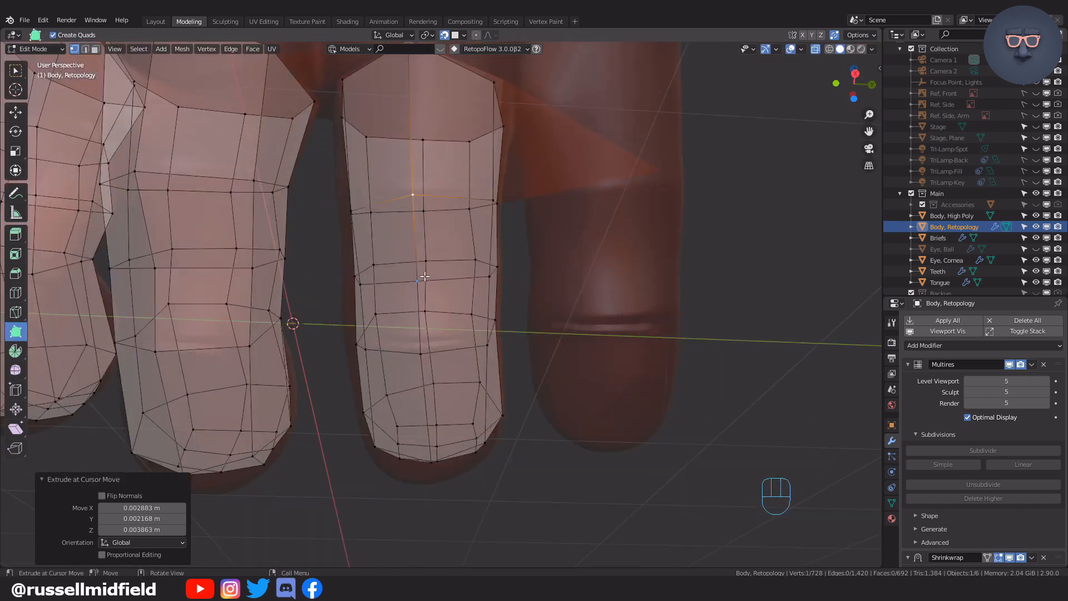
left_click(427, 437, "ctrl")
middle_click_drag(427, 438, 424, 329)
middle_click_drag(453, 251, 414, 263)
Try further vertex moves on the ring finger and undo them, turning X-ray off
left_click(414, 263, "ctrl")
key("ctrl+z")
middle_click_drag(522, 355, 480, 271)
left_click(464, 199, "ctrl")
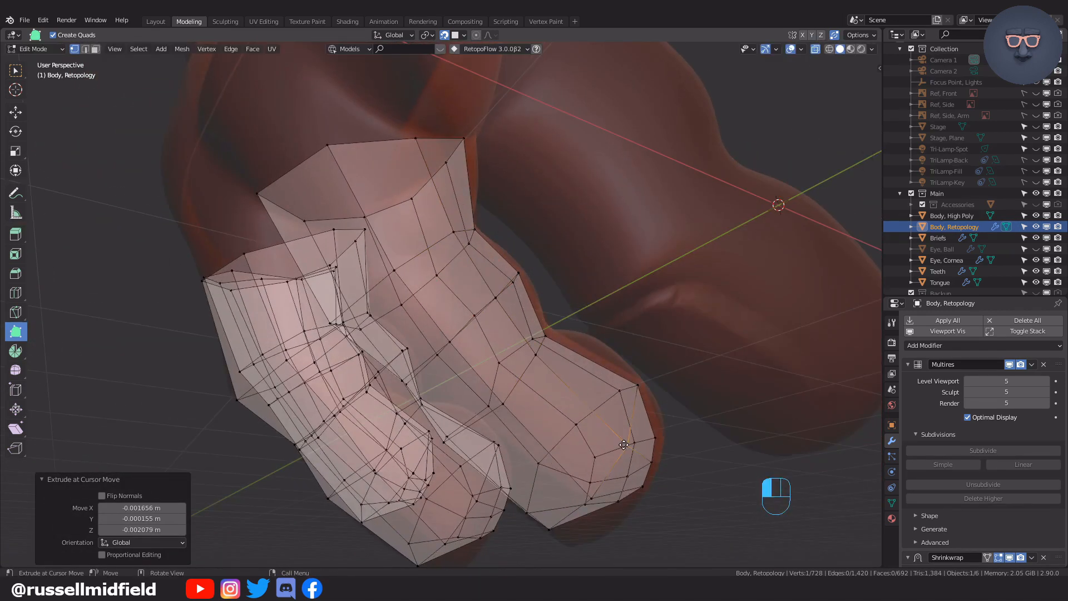
key("alt+z")
key("ctrl+z")
key("ctrl+z")
key("ctrl+z")
key("ctrl+z")
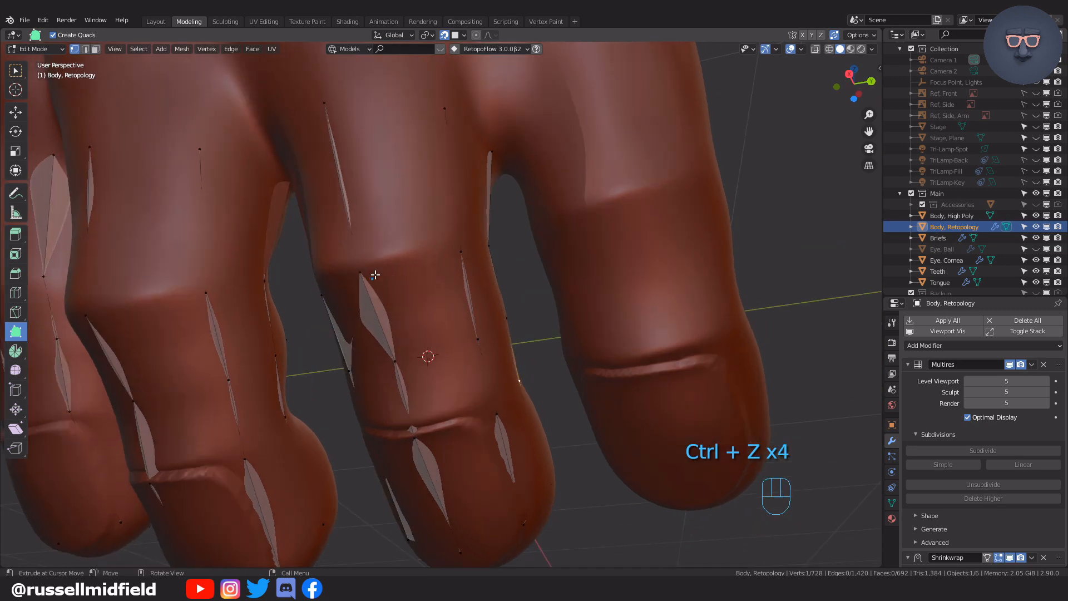
Fit the ring finger's knuckle, nail-base and back-of-tip vertices to the sculpt
left_click_drag(363, 273, 361, 263)
left_click_drag(325, 104, 329, 107)
middle_click_drag(477, 262, 407, 217)
left_click_drag(395, 213, 391, 199)
mouse_move(391, 200)
middle_mouse_down()
mouse_move(368, 294)
mouse_move(411, 282)
mouse_move(406, 195)
middle_mouse_up()
left_click_drag(456, 282, 460, 276)
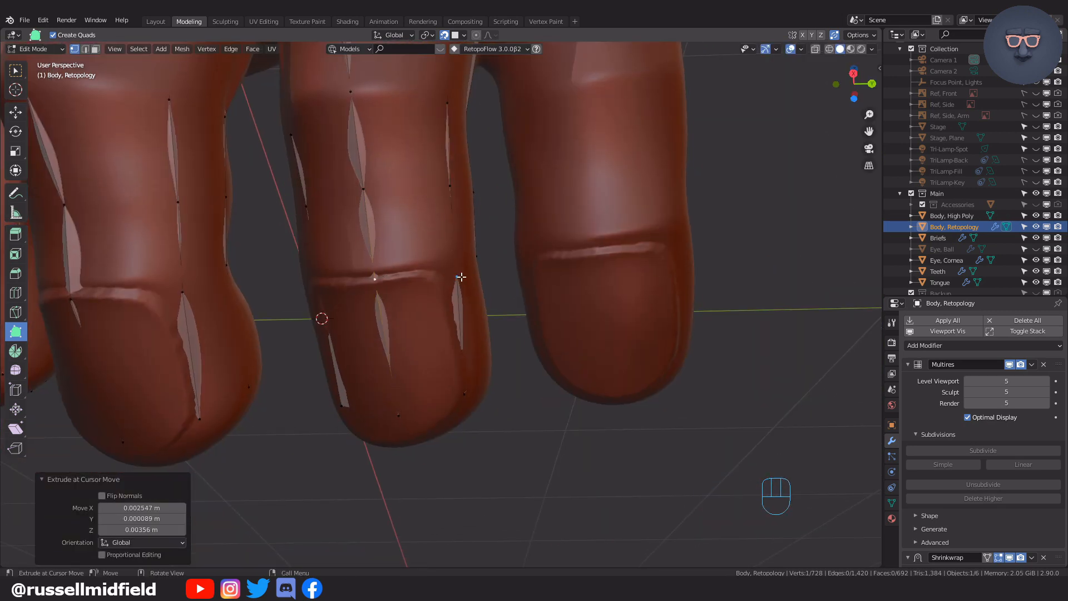
middle_click_drag(460, 277, 455, 244)
left_click_drag(398, 409, 403, 420)
Turn X-ray on and reposition the vertices around the ring finger's tip and side
middle_click_drag(376, 368, 389, 233)
key("alt+z")
scroll(448, 285, "up", 4)
left_click_drag(448, 285, 447, 285)
middle_click_drag(427, 172, 428, 289)
left_click_drag(302, 358, 305, 355)
middle_click_drag(305, 355, 415, 402)
Spread the ring finger's front and palm-side vertices over the fingertip and creases
middle_click_drag(312, 445, 566, 348, "shift")
key("alt+z")
key("alt+z")
left_click_drag(505, 303, 505, 303)
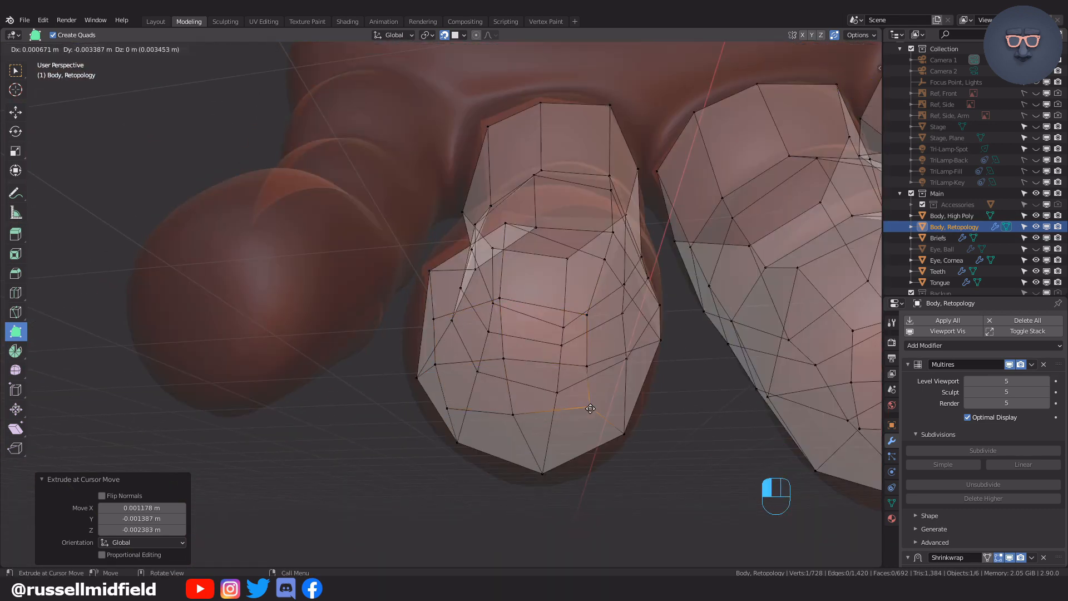
middle_click_drag(537, 305, 539, 331)
left_click_drag(542, 278, 540, 306)
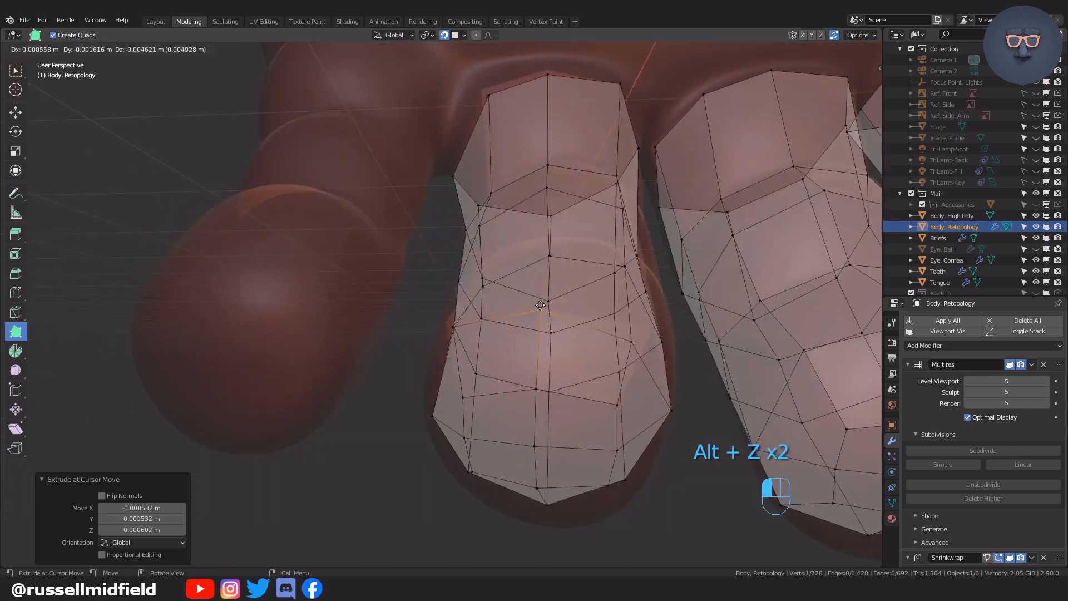
middle_click_drag(517, 335, 512, 268)
left_click_drag(509, 266, 520, 267)
middle_click_drag(520, 267, 514, 376)
Select the linked index and middle finger meshes and hide them
key("shift+l")
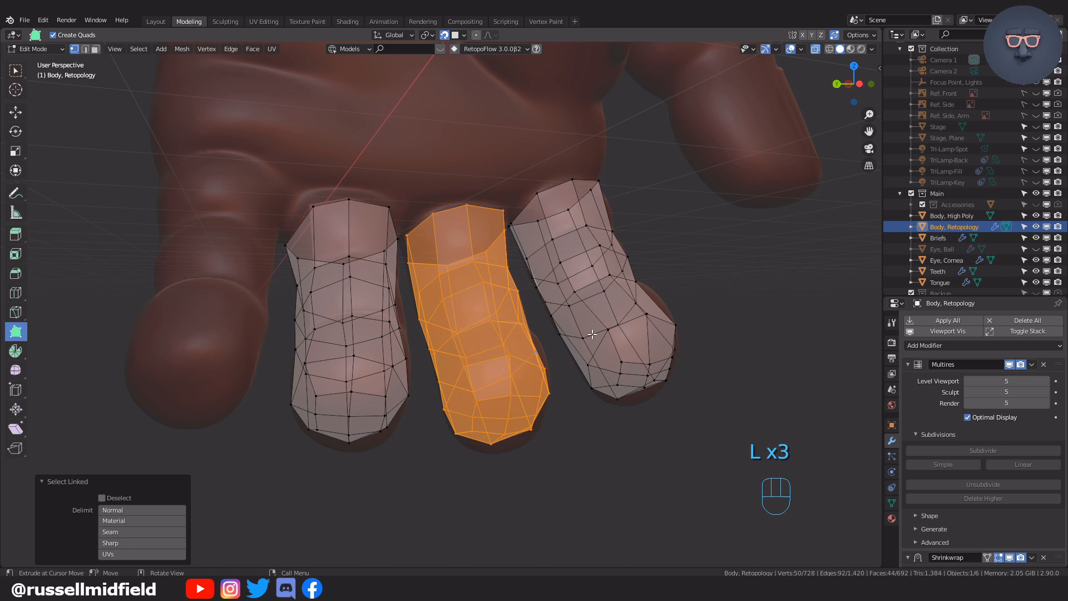
key("h")
Fit the ring finger's palm-side crease vertices and open base edge to the sculpt
middle_click_drag(593, 334, 351, 340)
left_click_drag(328, 350, 323, 340)
left_click_drag(381, 333, 388, 317)
middle_click_drag(387, 317, 523, 320)
left_click_drag(388, 312, 391, 291)
left_click_drag(435, 202, 436, 200)
middle_click_drag(438, 107, 454, 239, "shift")
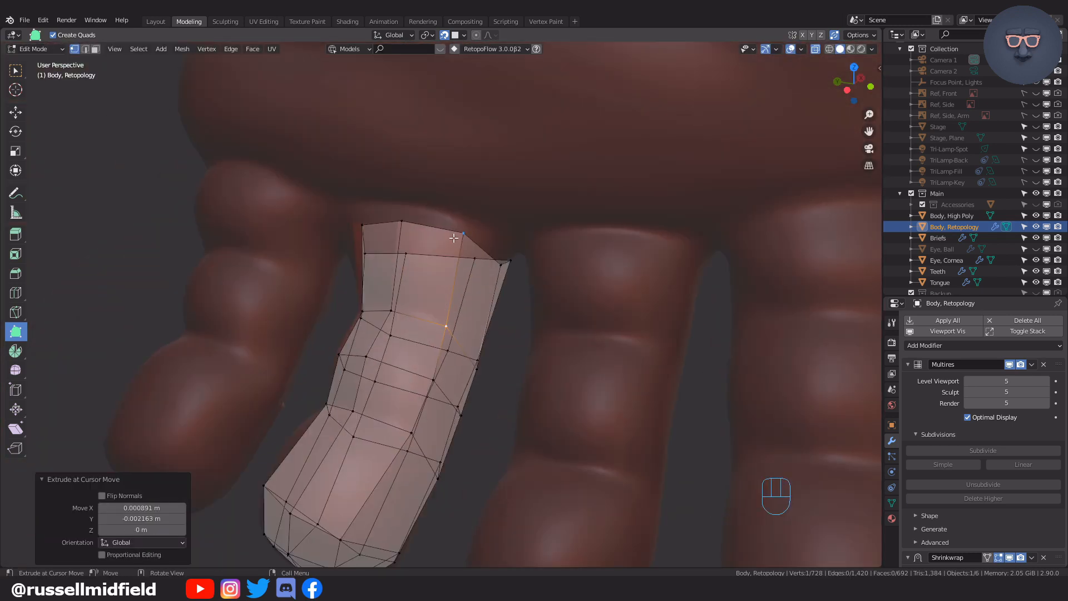
left_click_drag(399, 215, 399, 216)
middle_click_drag(399, 217, 432, 267)
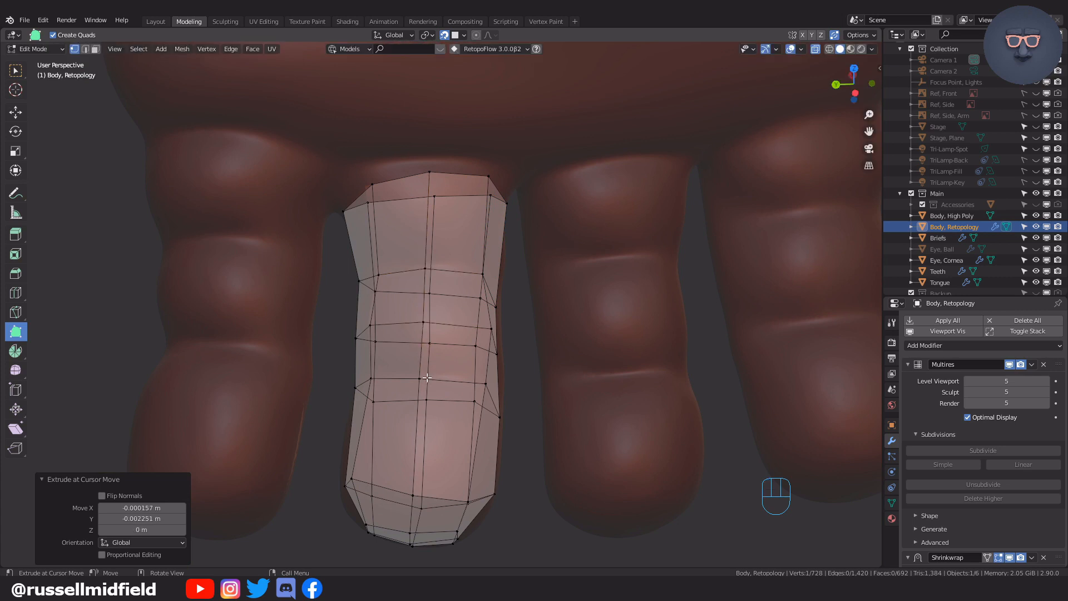
Select the linked ring finger mesh, duplicate it, and scale and move the copy onto the little finger
middle_click_drag(427, 378, 487, 298)
key("l")
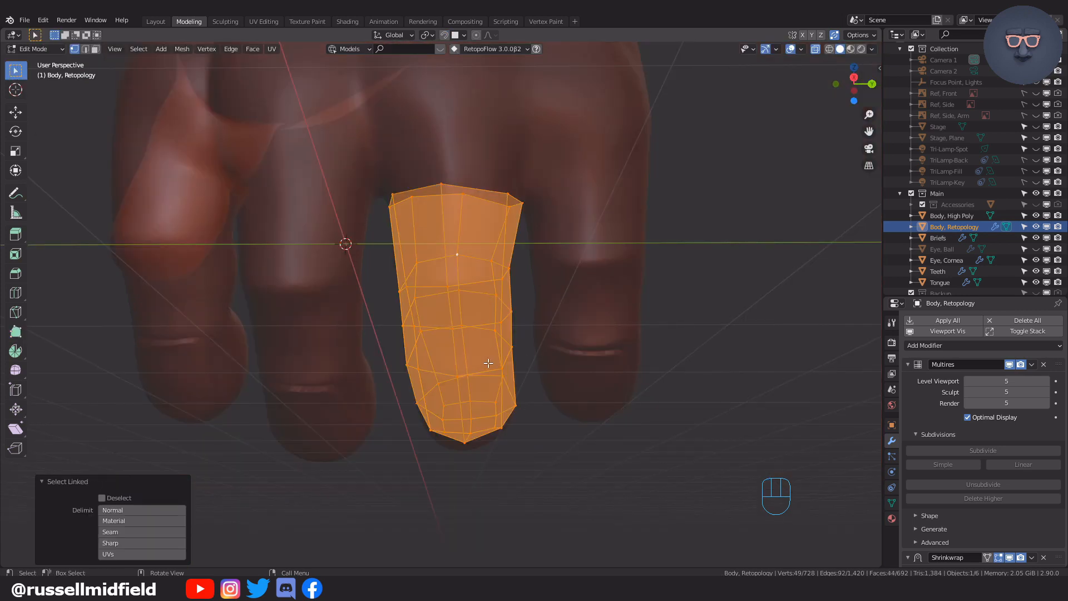
key("shift+d")
left_click(616, 363)
key("s")
key("g")
left_click(684, 291)
Move, rotate and scale the duplicated finger mesh to line up with the little finger from several angles
middle_click_drag(685, 291, 567, 367)
key("ctrl+KP_1")
key("g")
left_click(581, 317)
middle_click_drag(582, 317, 480, 331)
key("g")
left_click(433, 312)
key("r")
key("g")
key("s")
key("g")
key("r")
left_click(439, 307)
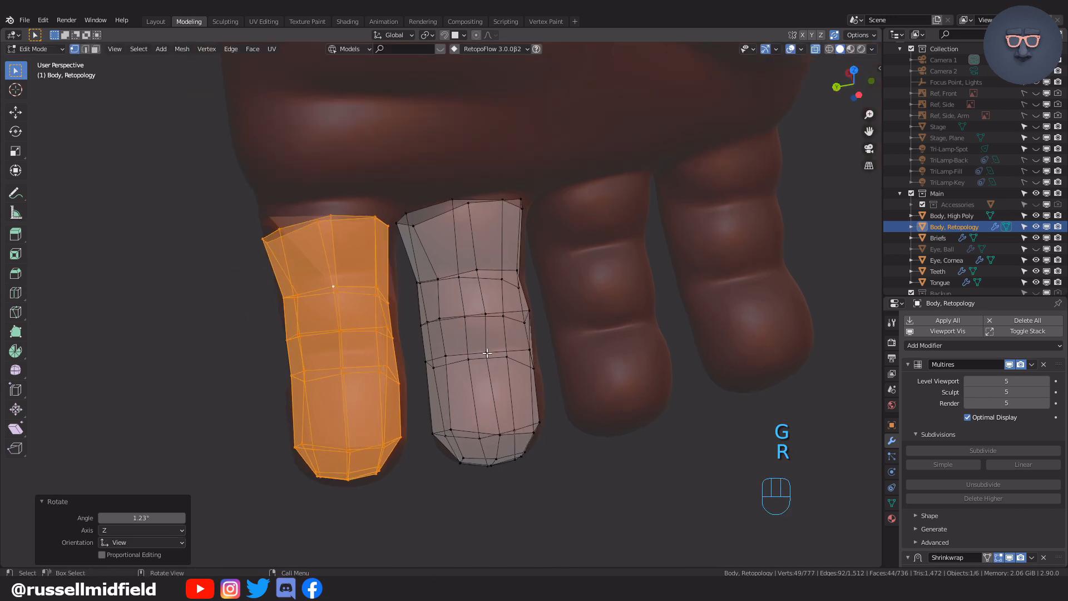
Select the linked ring finger mesh and hide it
left_click(490, 350)
key("l")
key("h")
Fit the vertices along the little finger mesh's open base edge to the sculpt using the Poly Build tool
scroll(239, 189, "up", 1)
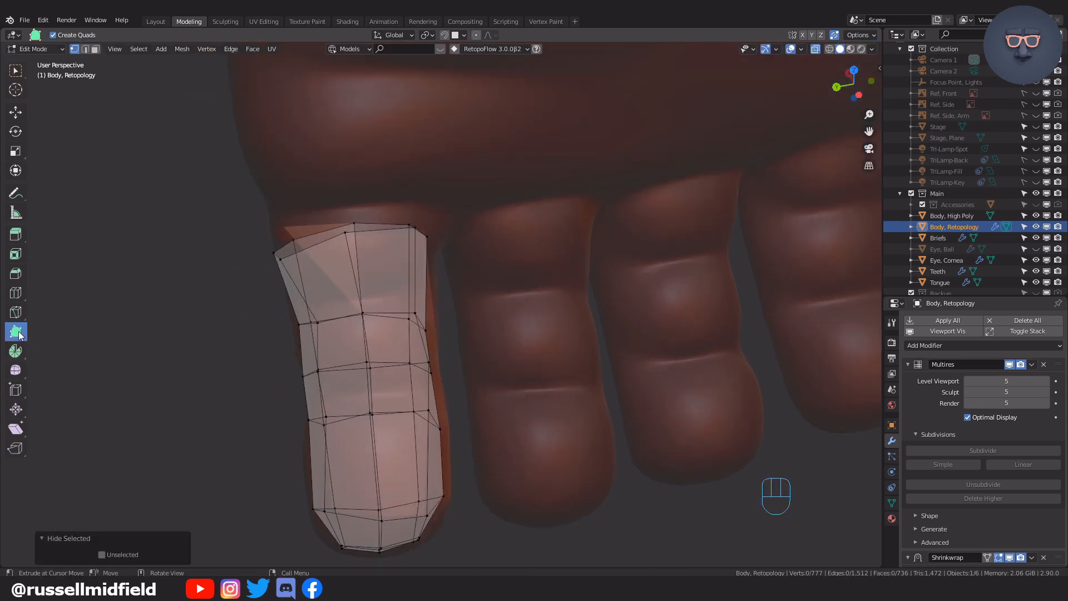
scroll(357, 372, "up", 1)
middle_click_drag(479, 311, 548, 311)
left_click_drag(356, 236, 359, 217)
left_click_drag(286, 274, 274, 246)
middle_click_drag(274, 247, 373, 217)
left_click_drag(377, 204, 373, 191)
Reposition the vertices between the little finger's base and first knuckle to follow the sculpt's sides
middle_click_drag(368, 259, 412, 269)
left_click_drag(413, 270, 415, 270)
middle_click_drag(415, 270, 374, 229)
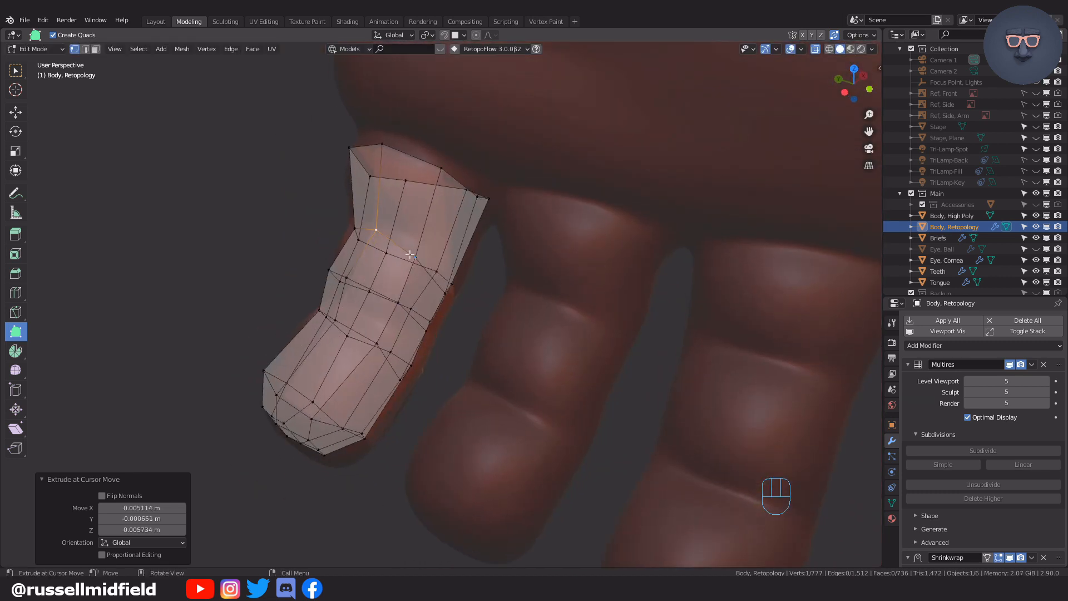
left_click_drag(374, 230, 384, 221)
middle_click_drag(384, 222, 439, 279)
left_click_drag(439, 279, 453, 248)
middle_click_drag(453, 247, 671, 201)
key("w")
scroll(610, 240, "up", 3)
left_click(610, 239)
middle_click_drag(610, 240, 608, 250)
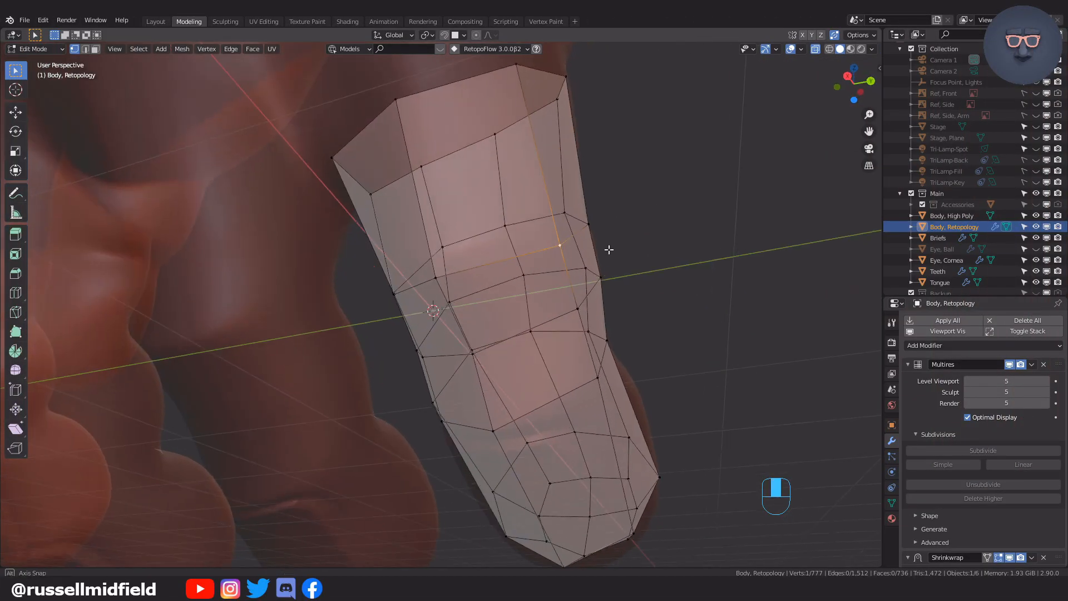
left_click(631, 153)
middle_click_drag(631, 153, 456, 295)
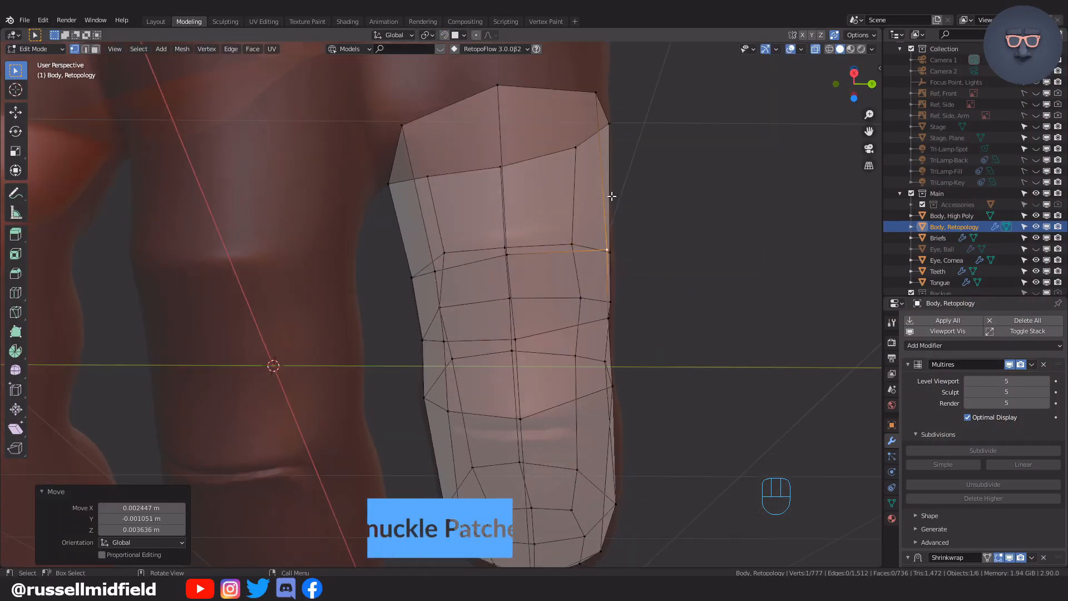
Add two edge loops around the little finger's first knuckle and adjust their placement
key("ctrl+r")
left_click(443, 293)
right_click(443, 294)
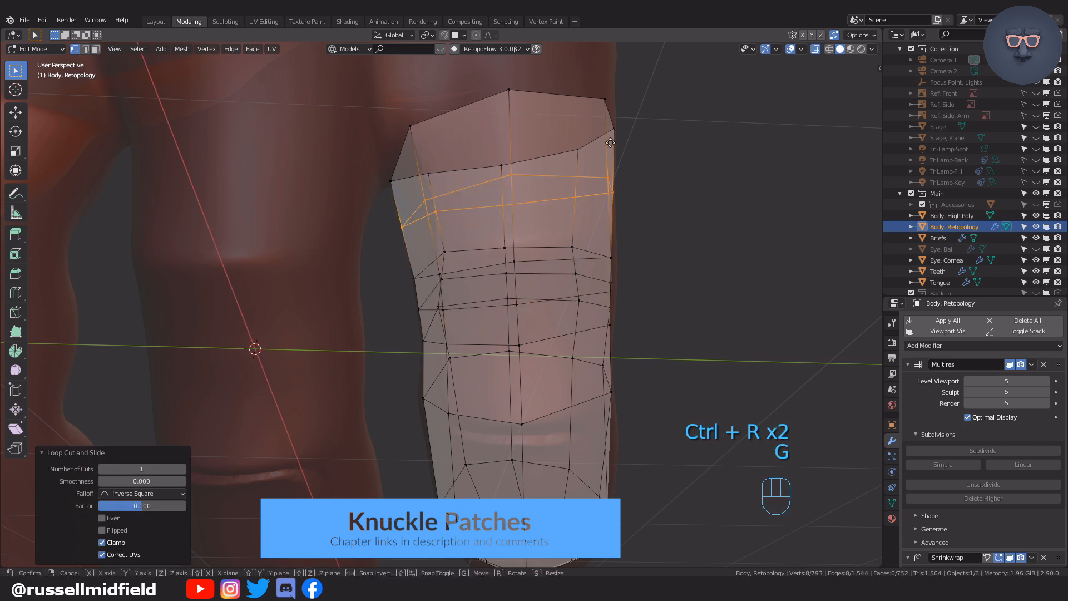
left_click(611, 175)
middle_click_drag(611, 175, 599, 236)
Select the four faces on the back of the little finger's first knuckle and inset them
key("Tab")
left_click(478, 235)
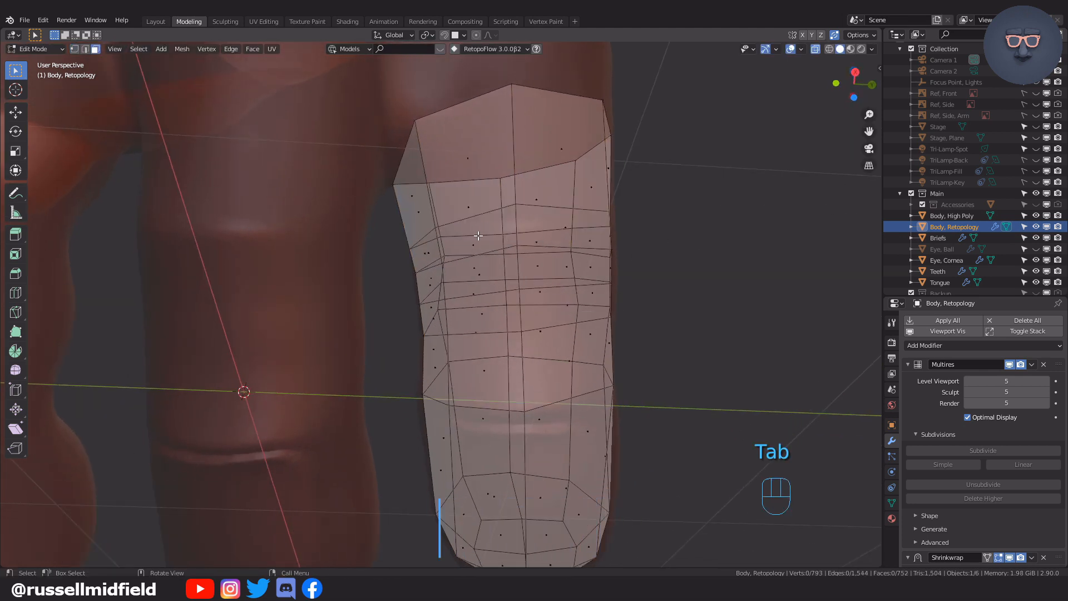
left_click(480, 273, "shift")
left_click(562, 268, "shift")
middle_click_drag(561, 268, 533, 200)
left_click(673, 207)
key("Tab")
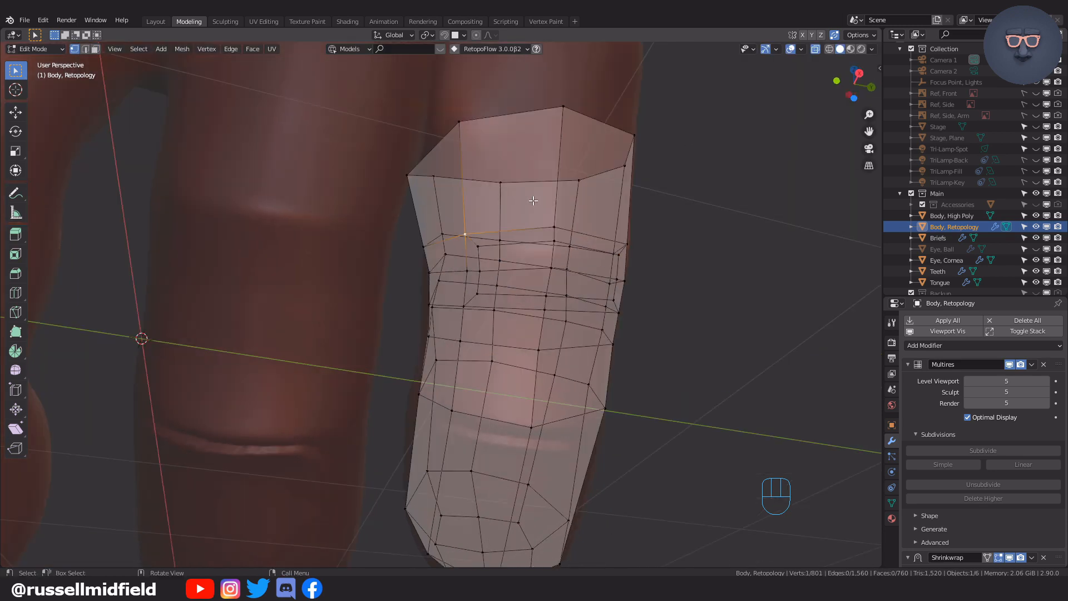
Turn on snapping and reposition the vertices of the inset patch on the little finger's first knuckle
middle_click_drag(514, 154, 559, 244)
key("g")
key("g")
left_click(532, 273)
key("g")
left_click(553, 294)
key("g")
left_click(562, 289)
middle_click_drag(567, 290, 477, 267)
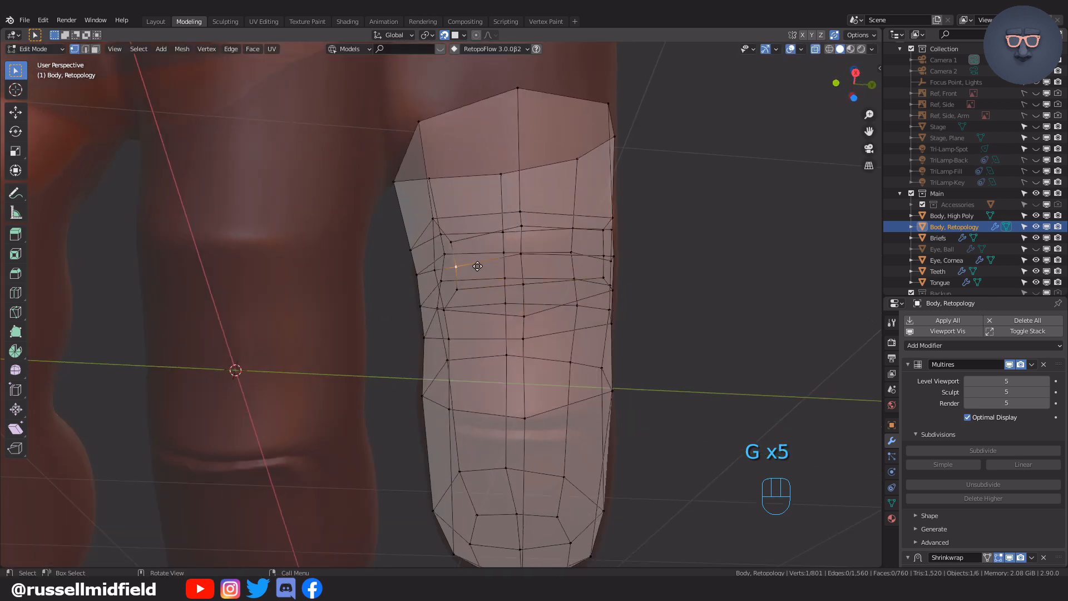
Move the first knuckle patch's outer-side vertices to follow the sculpted knuckle
middle_click_drag(608, 240, 603, 207)
key("g")
left_click(554, 245)
key("g")
left_click(558, 212)
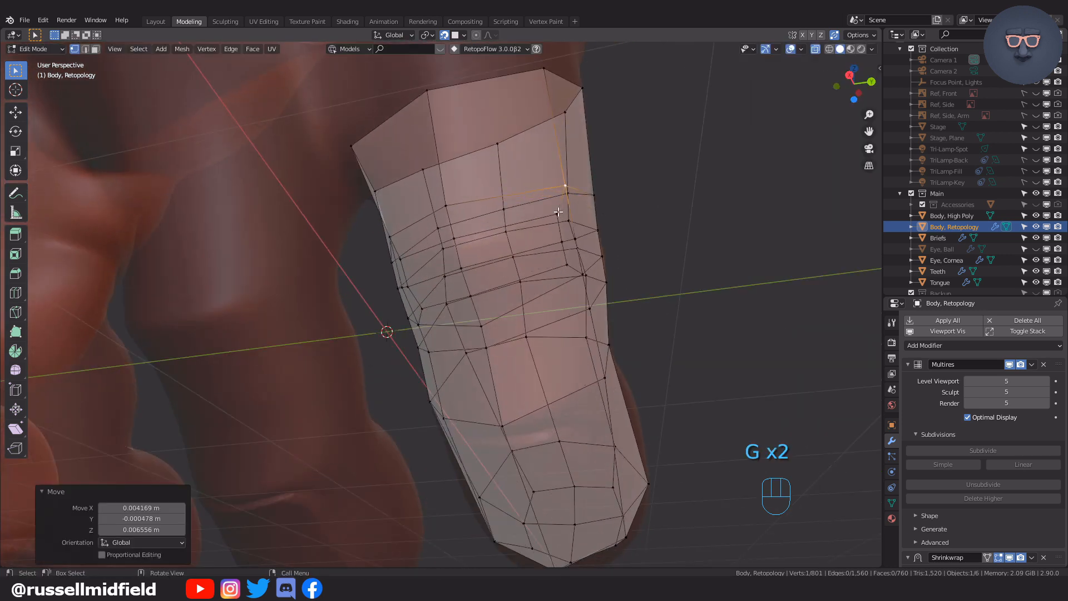
left_click(573, 269)
left_click(610, 265)
Spread the first knuckle patch's vertices on the side facing the ring finger
middle_click_drag(572, 268, 504, 262)
key("g")
left_click(598, 256)
key("g")
left_click(529, 231)
key("g")
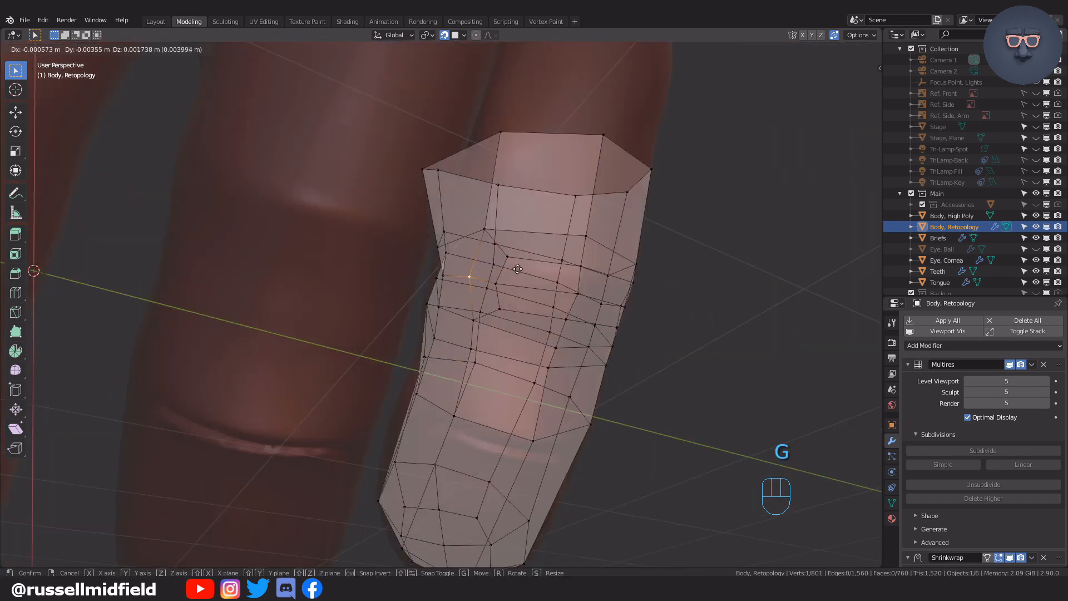
left_click(501, 291)
Space out the vertices below and beside the little finger's first knuckle patch
middle_click_drag(551, 332, 551, 273)
key("g")
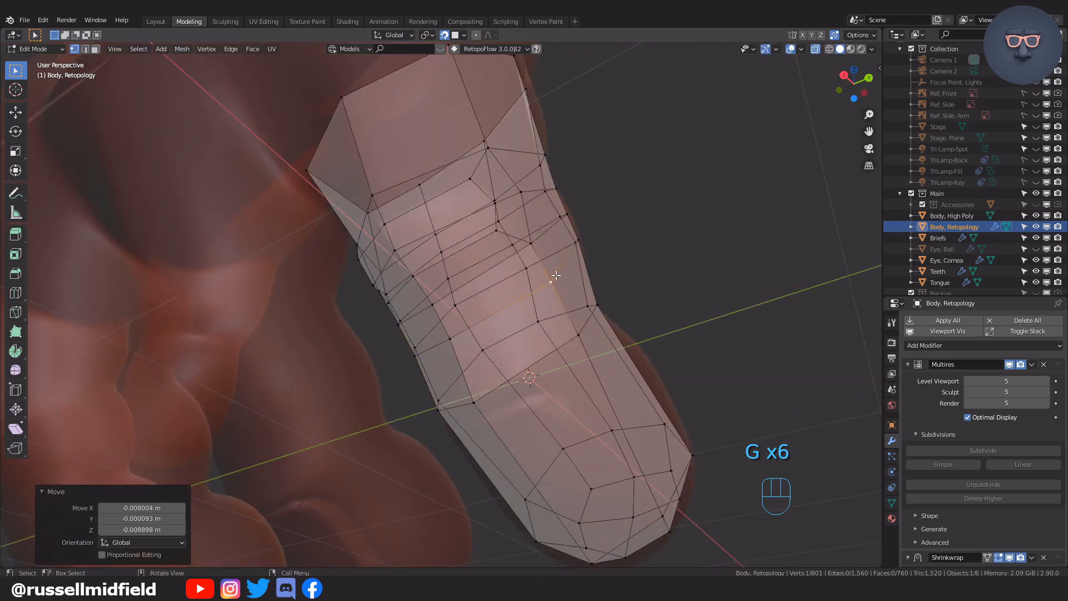
key("KP_Decimal")
key("g")
middle_click_drag(513, 214, 565, 267)
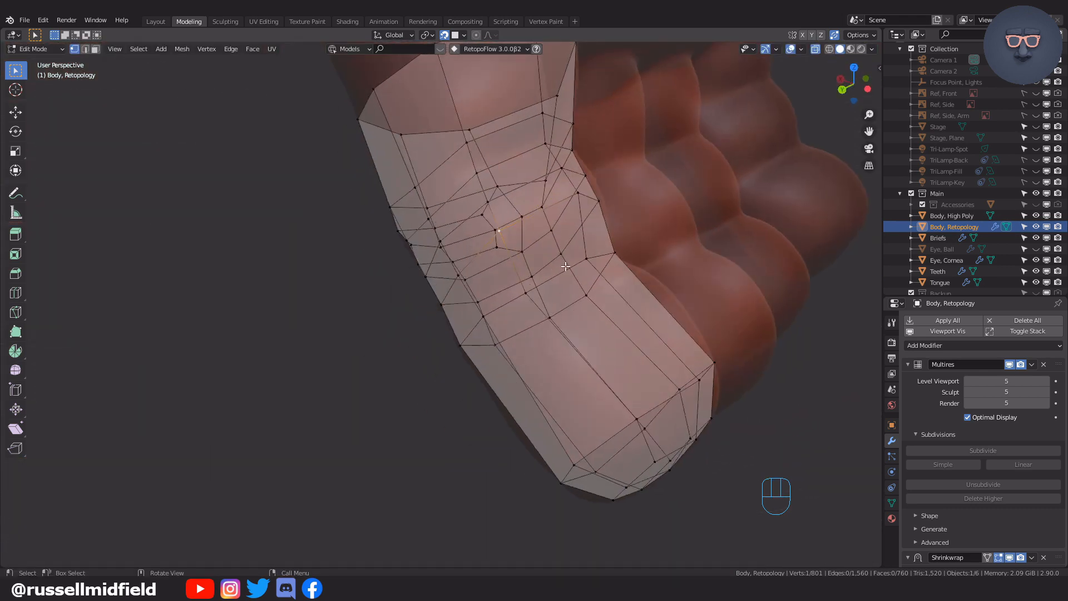
middle_click_drag(589, 200, 526, 219)
key("g")
left_click(551, 223)
Even out the remaining vertices around the first knuckle patch on both sides of the little finger
middle_click_drag(629, 233, 556, 255)
key("g")
key("g")
left_click(632, 310)
key("g")
left_click(529, 262)
key("g")
left_click(537, 265)
Add an edge loop through the inset patch on the little finger's first knuckle
key("ctrl+r")
right_click(526, 212)
middle_click_drag(526, 212, 554, 231)
left_click(537, 222)
right_click(551, 232)
key("ctrl+z")
key("ctrl+r")
left_click(551, 232)
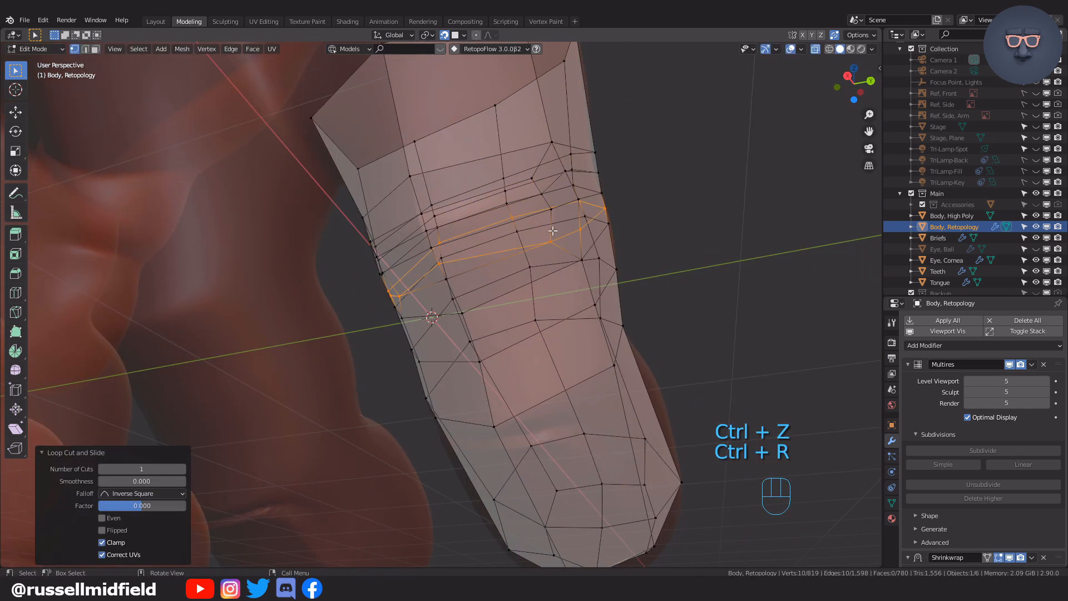
key("ctrl+z")
Turn off Auto Merge Vertices and add a second, centred edge loop through the first knuckle patch
left_click(833, 34)
left_click(556, 231)
right_click(556, 230)
middle_click_drag(556, 230, 594, 241)
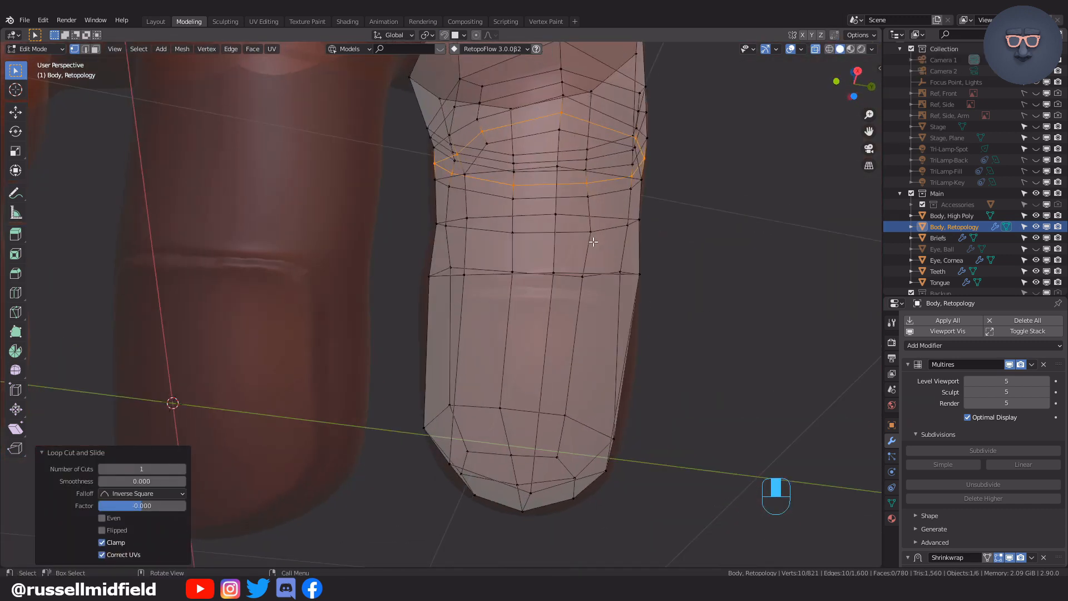
Add an edge loop at the little finger's second knuckle and adjust the neighbouring loop's placement
left_click(441, 266)
left_click(480, 219, "alt")
left_click(615, 247)
middle_click_drag(615, 247, 634, 328)
Select the four faces on the back of the little finger's second knuckle and inset them
key("Tab")
left_click(511, 278)
middle_click_drag(583, 259, 629, 253)
left_click(500, 270)
middle_click_drag(656, 321, 638, 274)
key("i")
left_click(694, 232)
key("Tab")
left_click(556, 275)
Reposition the middle vertices along the upper and lower edges of the second knuckle's inset patch
middle_click_drag(566, 279, 590, 245, "shift")
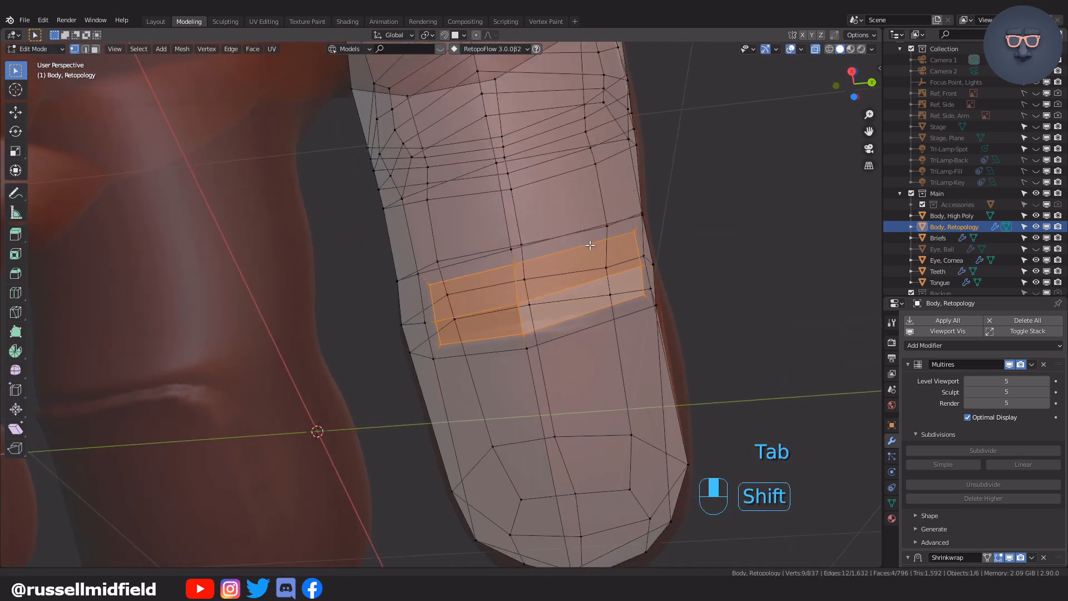
left_click(592, 296)
left_click(527, 331)
key("g")
left_click(529, 324)
left_click(520, 265)
key("g")
left_click(539, 265)
Spread the second knuckle patch's corner and side vertices around the sculpted crease
middle_click_drag(539, 265, 498, 260)
left_click(459, 259)
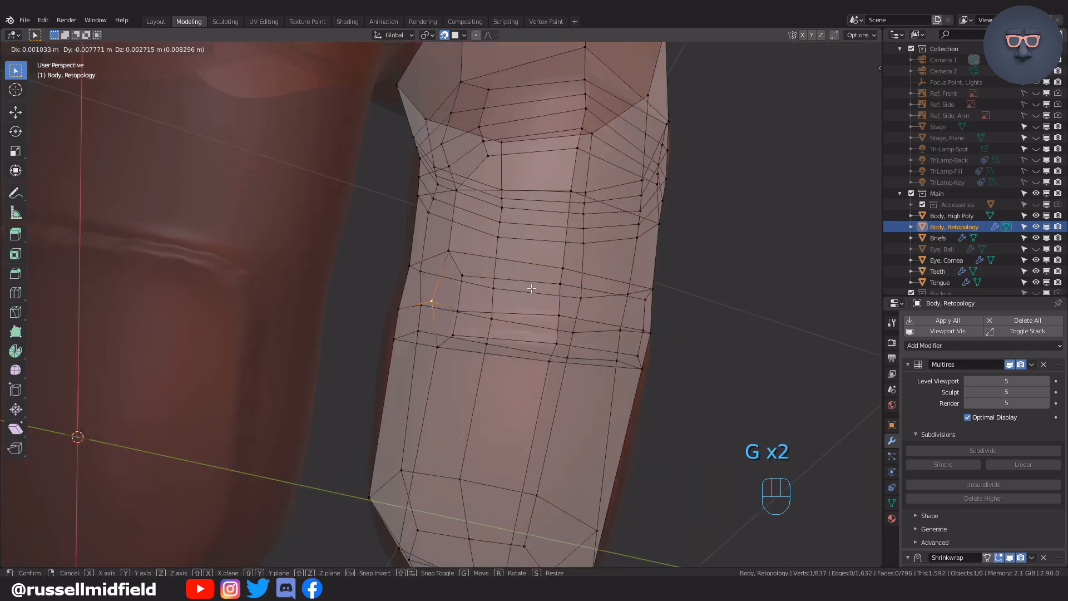
left_click(476, 298)
left_click(563, 268)
middle_click_drag(618, 280, 577, 342)
left_click(652, 264)
left_click(532, 340)
left_click(508, 334)
middle_click_drag(606, 310, 552, 248)
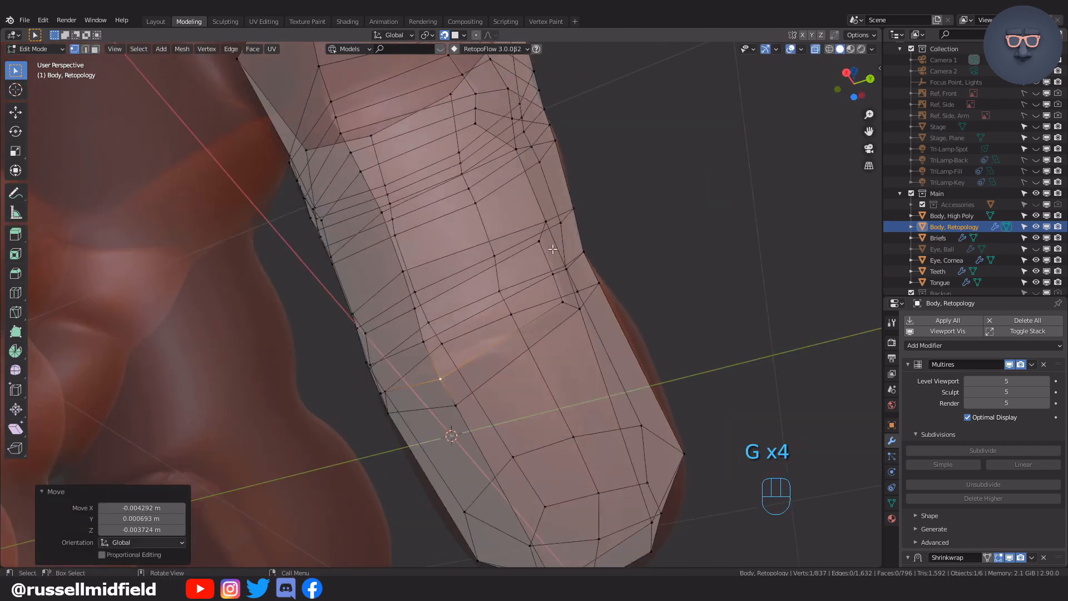
Adjust the second knuckle patch's outer-side vertices to follow the crease
left_click(453, 257)
middle_click_drag(453, 257, 556, 267)
middle_click_drag(557, 267, 473, 255)
left_click(467, 253)
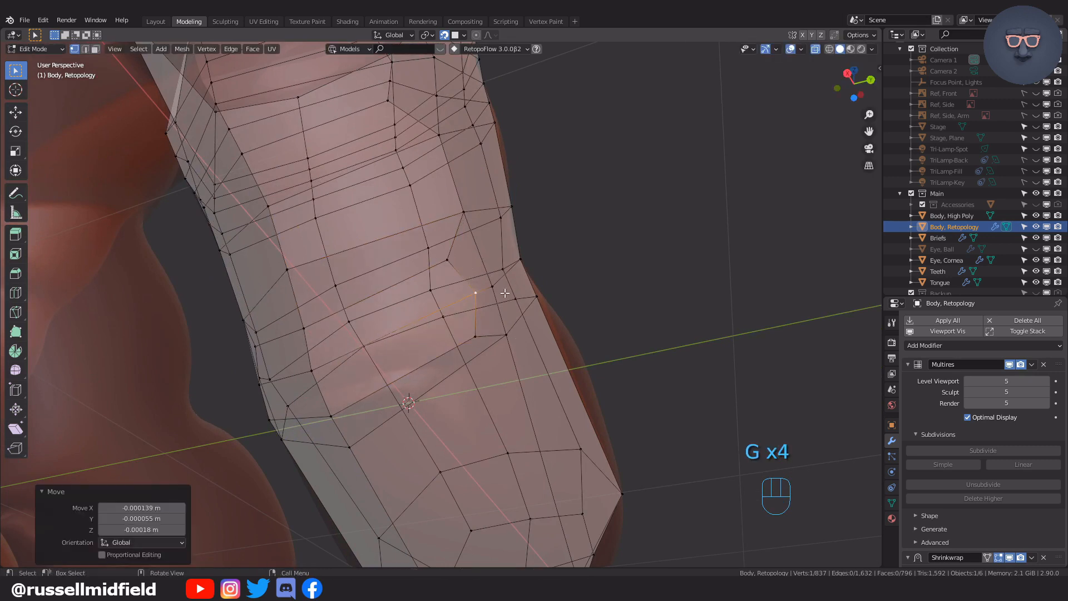
left_click(525, 364)
middle_click_drag(525, 365, 488, 306)
Refine the vertices bordering the second knuckle patch so its edges flow evenly along the finger's side
key("g")
left_click(434, 256)
key("g")
left_click(486, 239)
left_click(489, 307)
key("g")
left_click(550, 325)
middle_click_drag(551, 325, 627, 265)
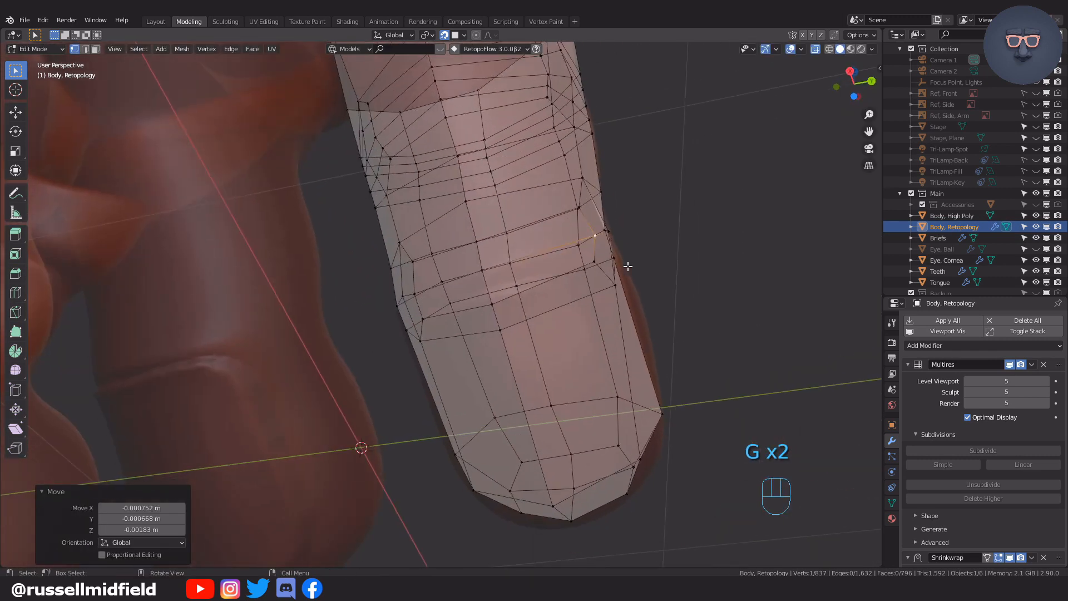
Reposition the vertex below the second knuckle patch and add a loop cut across the finger
left_click(516, 333)
key("g")
left_click(529, 338)
middle_click_drag(529, 337, 535, 300)
middle_click_drag(535, 300, 640, 307)
key("ctrl+r")
left_click(556, 250)
right_click(555, 250)
Reveal the hidden geometry and hide everything except the thumb and finger meshes
scroll(623, 304, "down", 5)
left_click(446, 35)
left_click(640, 250)
key("alt+z")
key("alt+z")
key("shift+Tab")
key("alt+h")
scroll(589, 288, "down", 3)
left_click(424, 234)
left_click(703, 312)
middle_click_drag(703, 313, 625, 302)
scroll(624, 303, "up", 2)
middle_click_drag(545, 311, 642, 272)
scroll(632, 350, "up", 2)
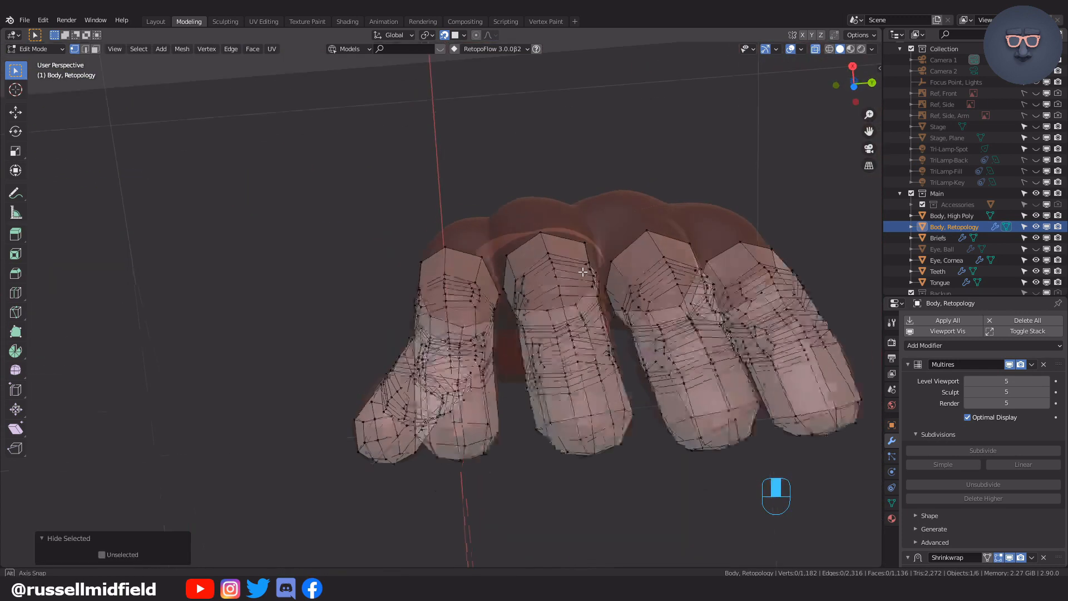
Fill the gap between the index and middle finger bases with two faces
middle_click_drag(573, 243, 569, 292)
key("KP_Decimal")
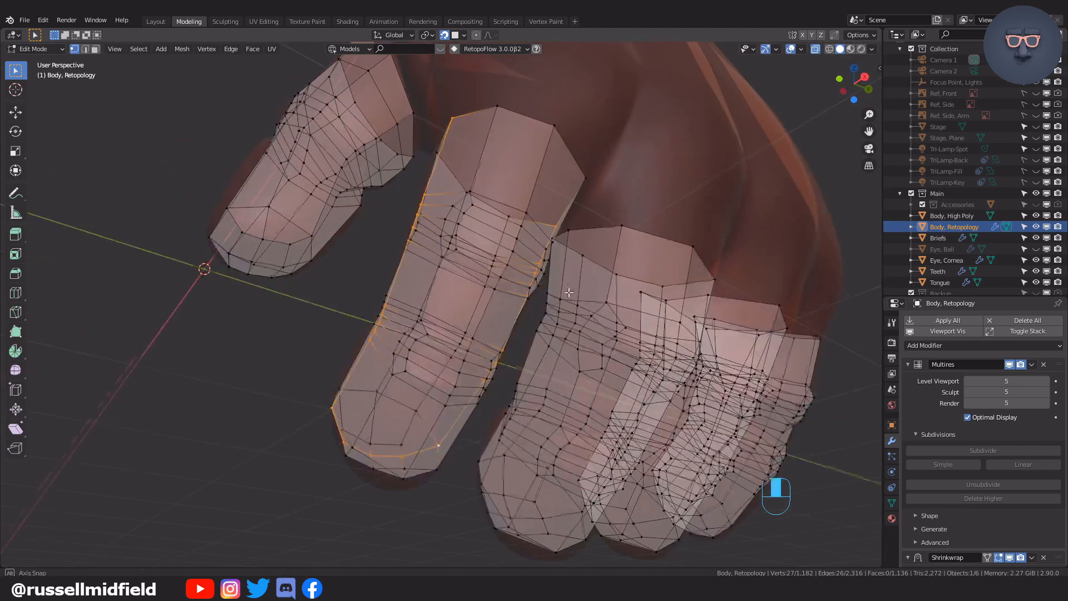
middle_click_drag(690, 345, 553, 321)
scroll(627, 358, "up", 4)
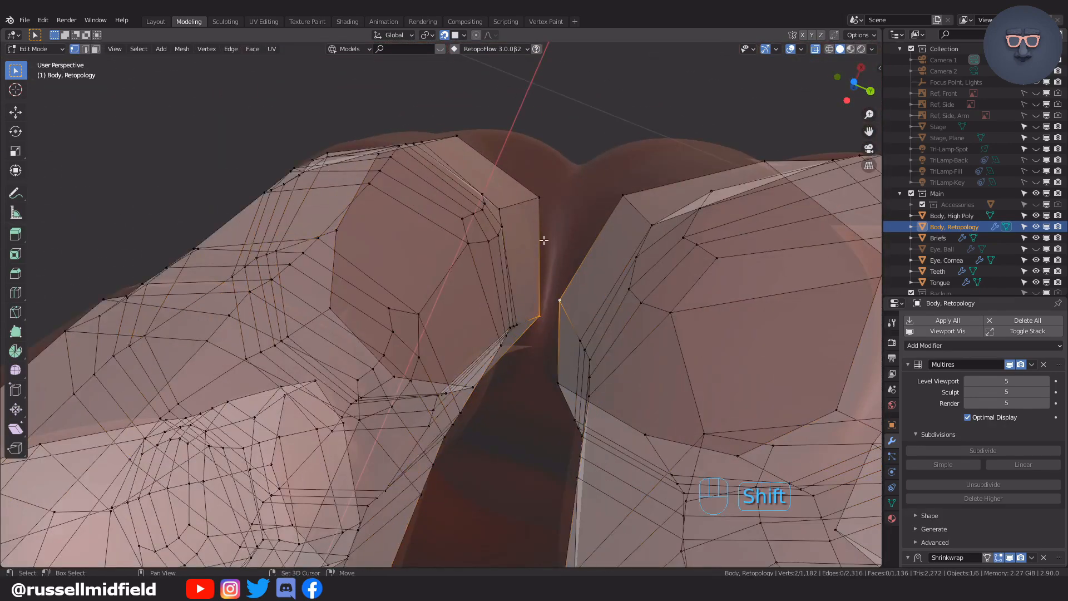
middle_click_drag(574, 337, 550, 271)
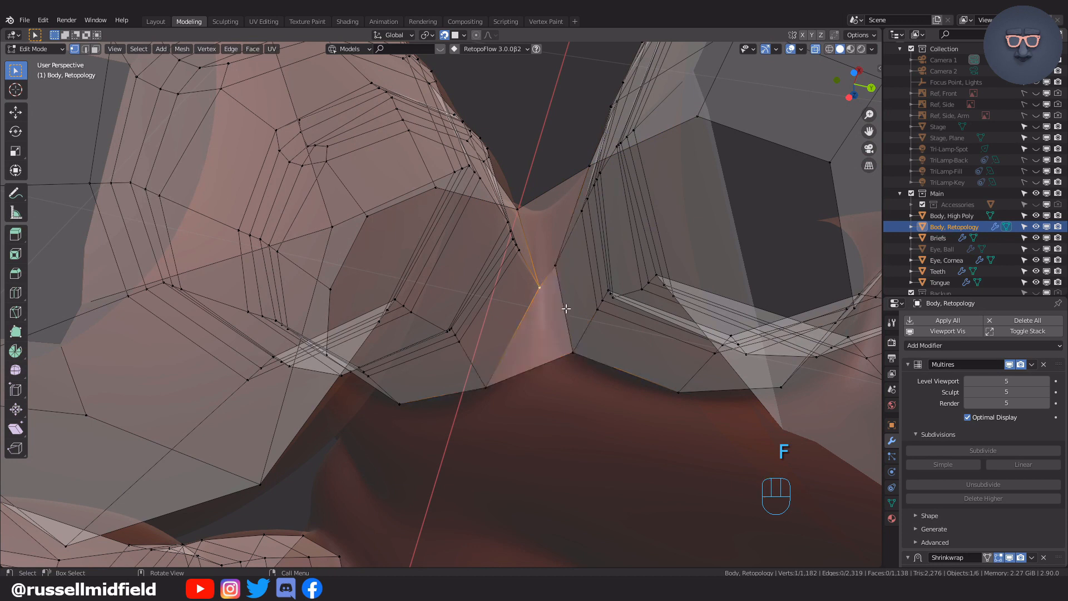
Reposition the middle and lower vertices of the index-middle web to follow the sculpt
middle_click_drag(566, 308, 570, 320)
left_click(566, 312)
key("ctrl+z")
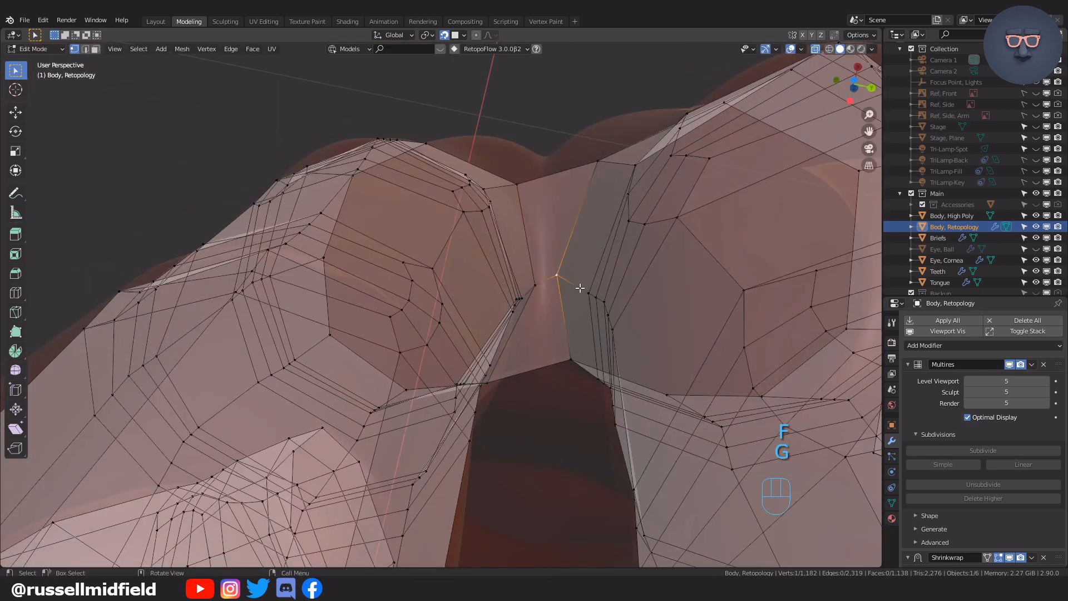
left_click(575, 301)
middle_click_drag(574, 303, 565, 315)
key("g")
left_click(598, 381)
left_click(491, 384)
key("g")
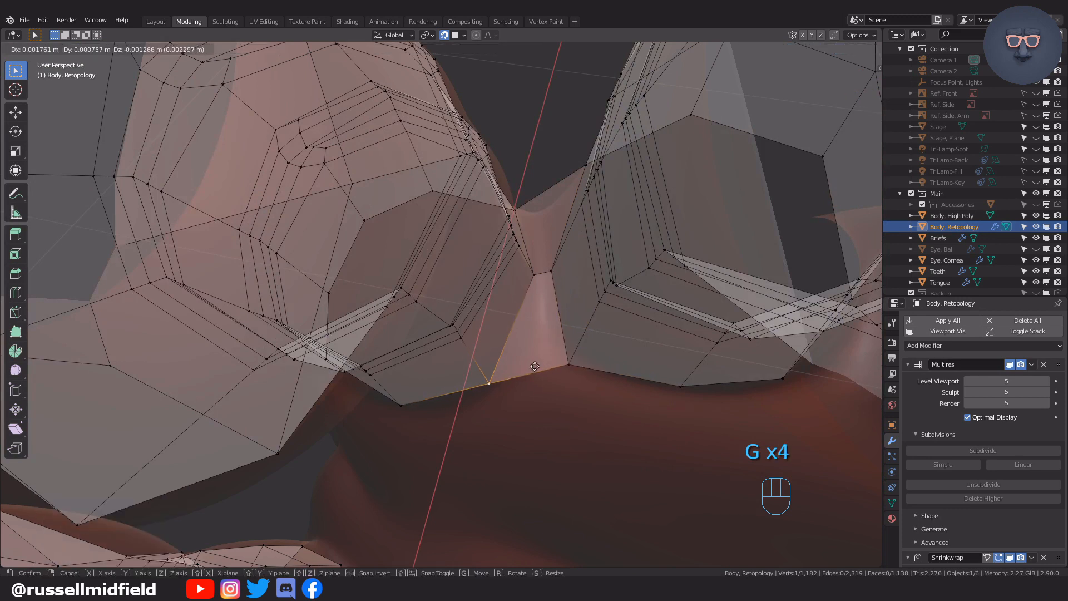
left_click(566, 327)
Add a centred loop cut down the index-middle web and reposition its upper edge vertices
middle_click_drag(566, 327, 628, 172)
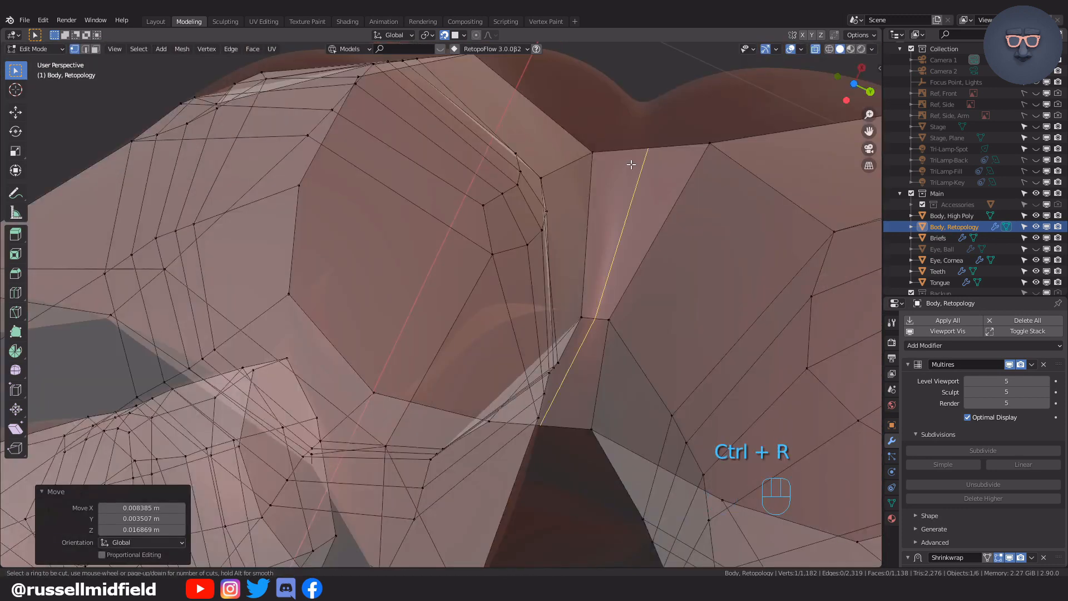
left_click(631, 165)
right_click(650, 199)
left_click(647, 152)
key("g")
left_click(637, 152)
left_click(610, 150)
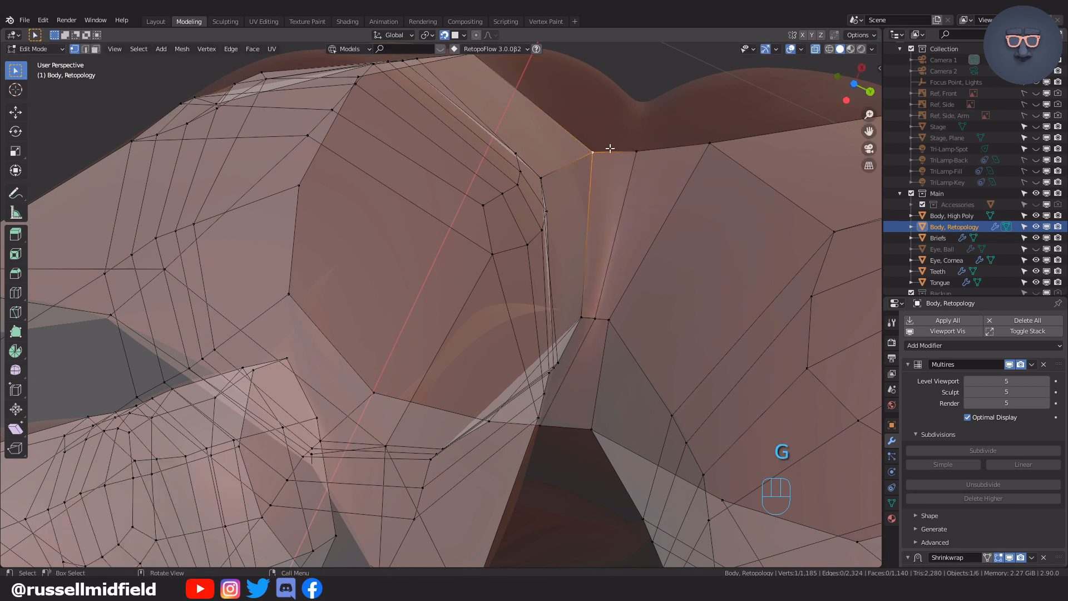
left_click(603, 126)
Adjust the vertices along the index-middle web's edge between the two fingers
middle_click_drag(603, 124, 579, 384)
left_click(548, 392)
left_click(618, 409)
key("g")
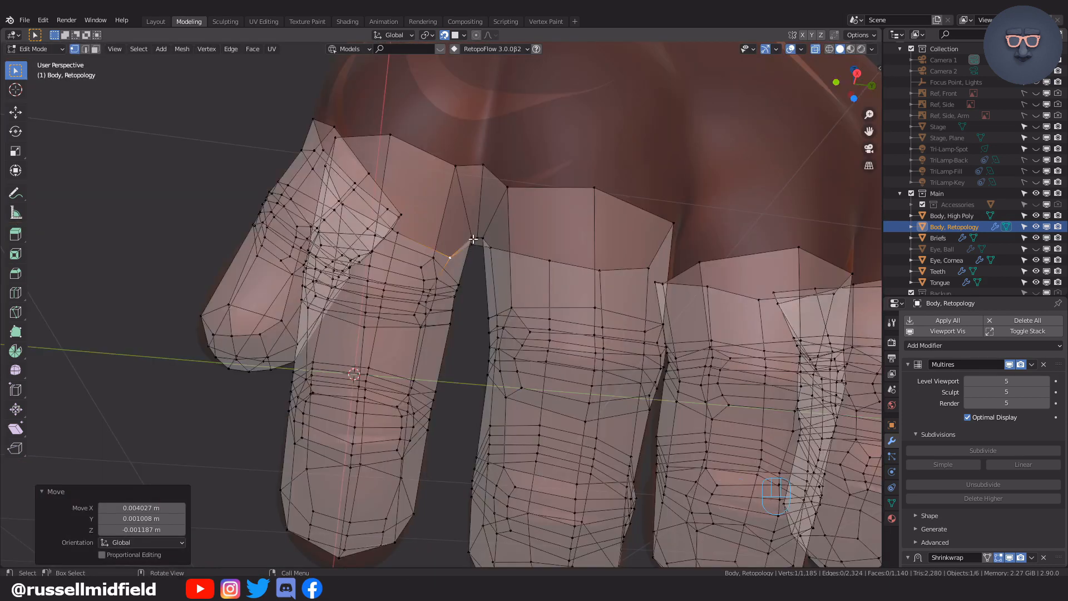
Fill the gap between the middle and ring finger bases with faces and add a loop cut down its centre
left_click(475, 236, "alt")
middle_click_drag(690, 329, 547, 380)
scroll(640, 340, "up", 5)
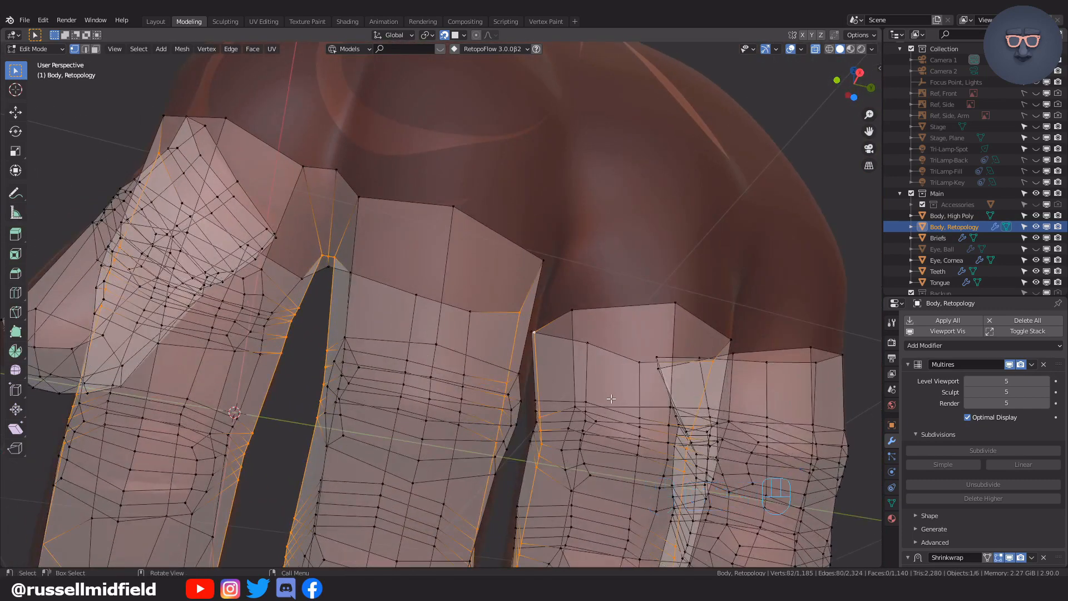
scroll(611, 398, "down", 4)
middle_click_drag(610, 399, 520, 342)
scroll(606, 390, "up", 5)
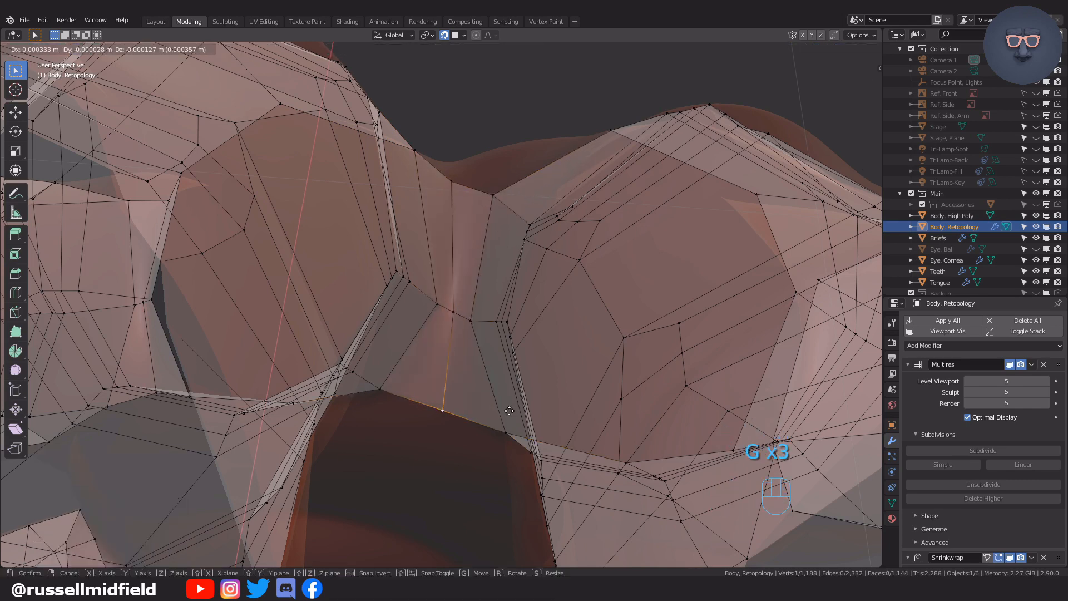
Reposition the vertices along the middle-ring web's lower and upper edges to fit the sculpt
left_click(560, 426)
scroll(560, 426, "down", 5)
middle_click_drag(561, 427, 525, 354)
key("ctrl+z")
scroll(569, 353, "up", 4)
scroll(569, 353, "down", 4)
key("g")
key("g")
left_click(452, 335)
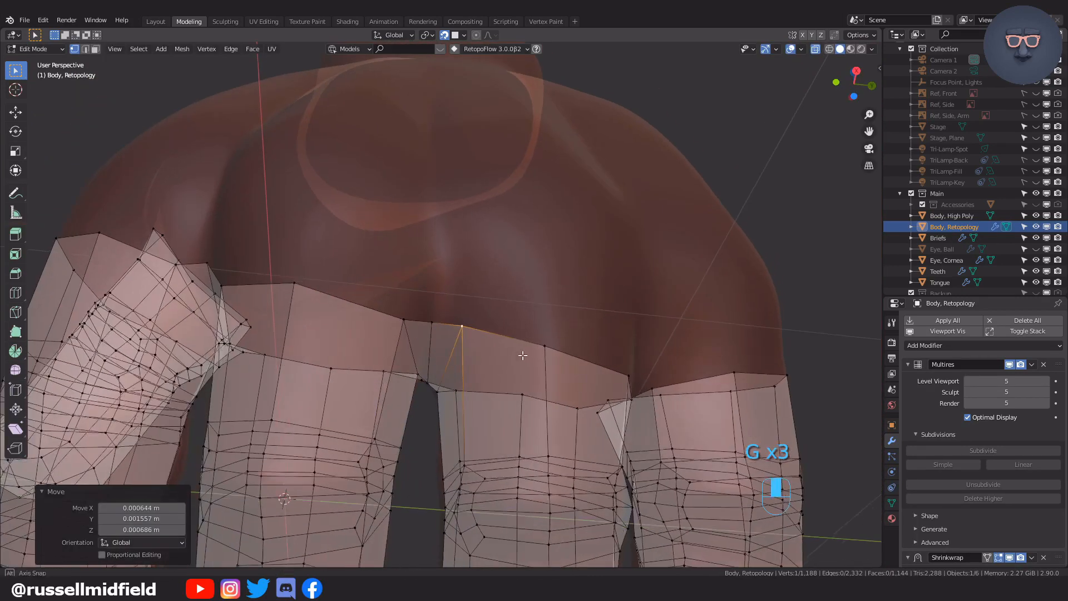
Fill the first face bridging the ring and little finger bases
left_click(445, 396, "alt")
scroll(445, 396, "down", 3)
mouse_move(445, 396)
middle_mouse_down()
mouse_move(356, 383)
mouse_move(523, 396)
mouse_move(445, 384)
middle_mouse_up()
scroll(389, 389, "up", 3)
left_click(373, 359, "alt+shift")
scroll(379, 367, "down", 4)
middle_click_drag(378, 367, 491, 384)
scroll(438, 470, "up", 4)
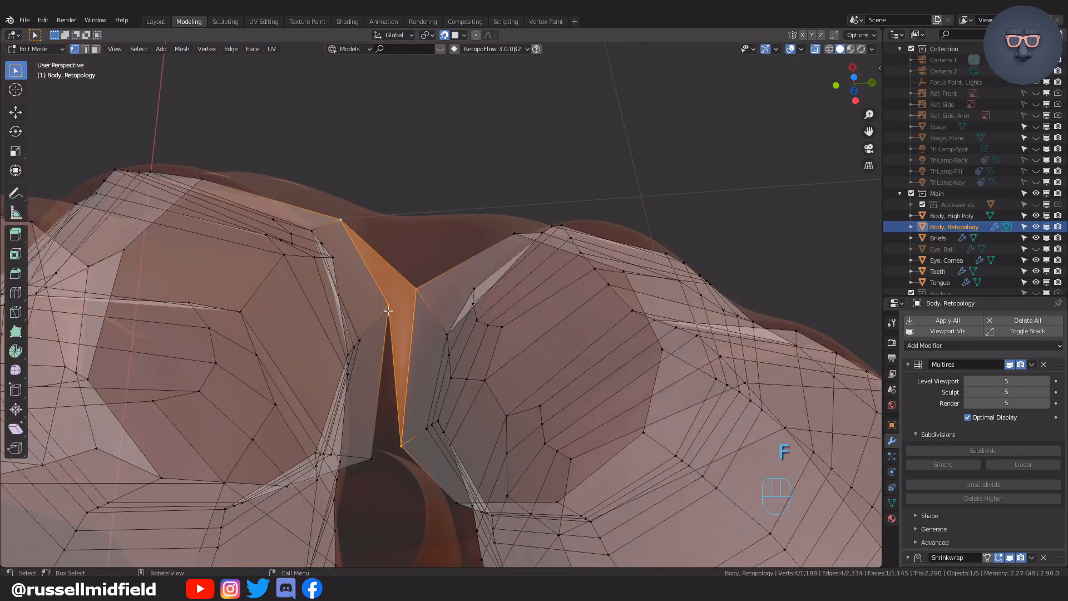
Move the inner vertices of the first ring-little web face into the crease between the fingers
left_click(450, 366)
middle_click_drag(451, 366, 449, 392)
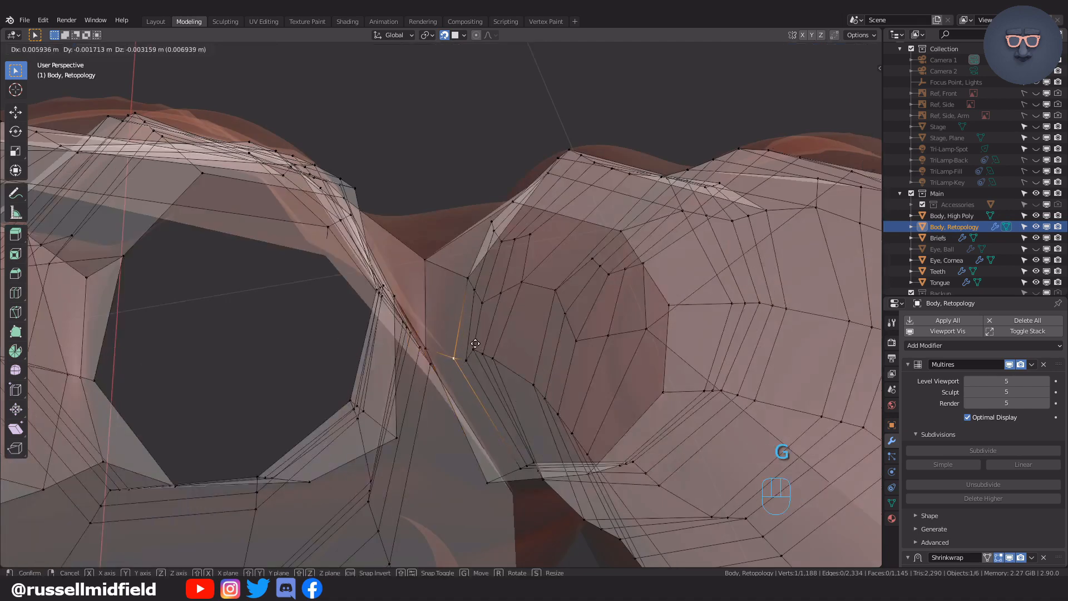
left_click(509, 357)
middle_click_drag(509, 357, 444, 351)
key("KP_Decimal")
key("g")
left_click(417, 247)
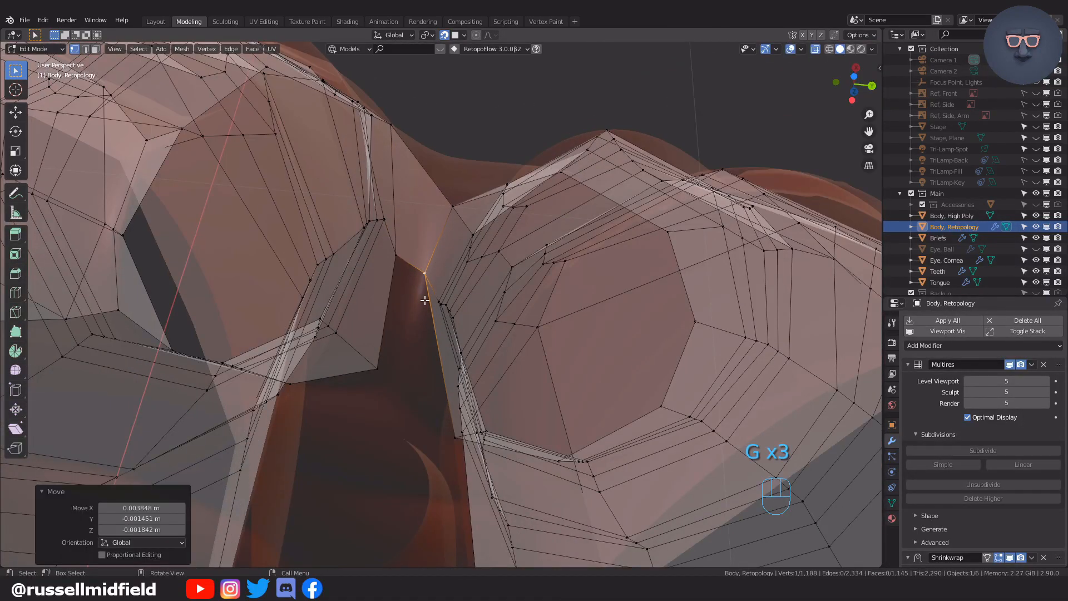
Fill the second face of the ring-little web and reposition its lower vertices
key("f")
middle_click_drag(373, 367, 461, 416)
left_click(488, 462)
key("g")
left_click(488, 457)
key("g")
left_click(489, 445)
Add a loop cut down the ring-little web and move its vertices toward the sculpted crease
key("ctrl+r")
middle_click_drag(446, 262, 523, 239)
key("ctrl+z")
key("g")
left_click(489, 240)
key("g")
left_click(468, 334)
Refine the remaining ring-little web vertices so the faces are evenly spaced between the fingers
left_click(484, 281)
key("g")
left_click(487, 272)
key("g")
left_click(520, 236)
left_click(501, 245)
middle_click_drag(531, 287, 446, 345)
key("g")
left_click(510, 234)
Extrude a chain of vertices from the thumb's base across the hand and join it to the index finger's base
left_click(529, 269, "alt")
middle_click_drag(445, 345, 496, 384, "shift")
middle_click_drag(394, 340, 432, 161)
left_click(432, 160, "alt+shift")
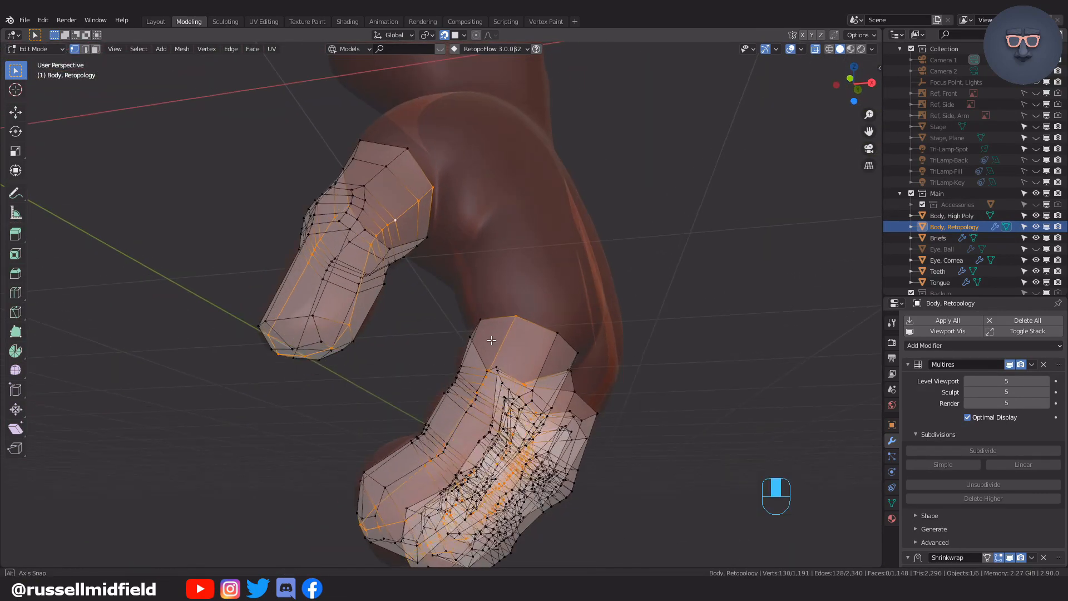
left_click(428, 158)
key("e")
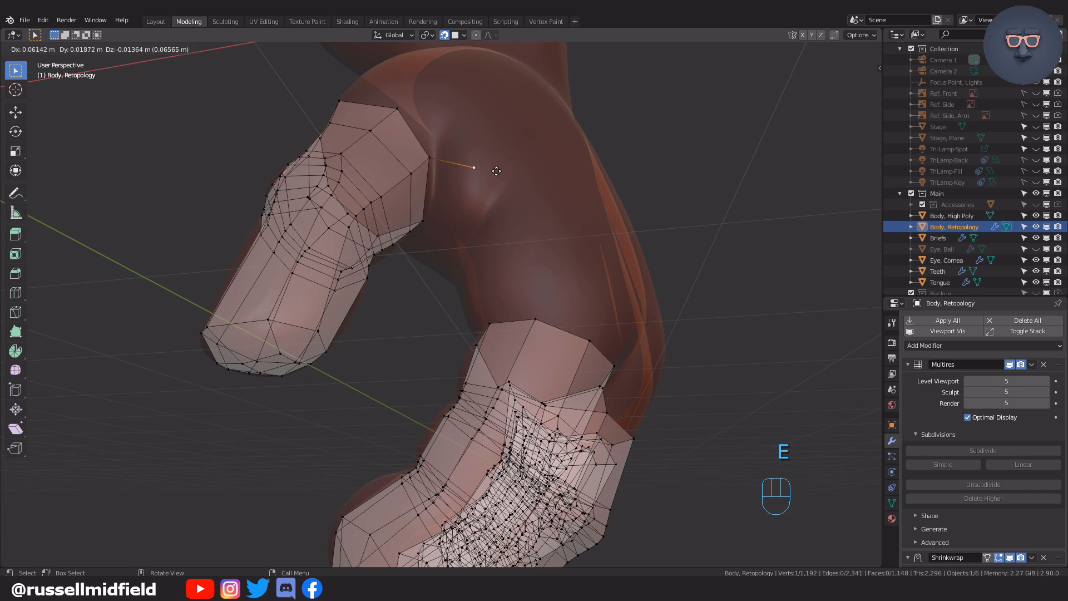
left_click(498, 167)
key("e")
left_click(570, 268)
left_click(567, 319, "shift")
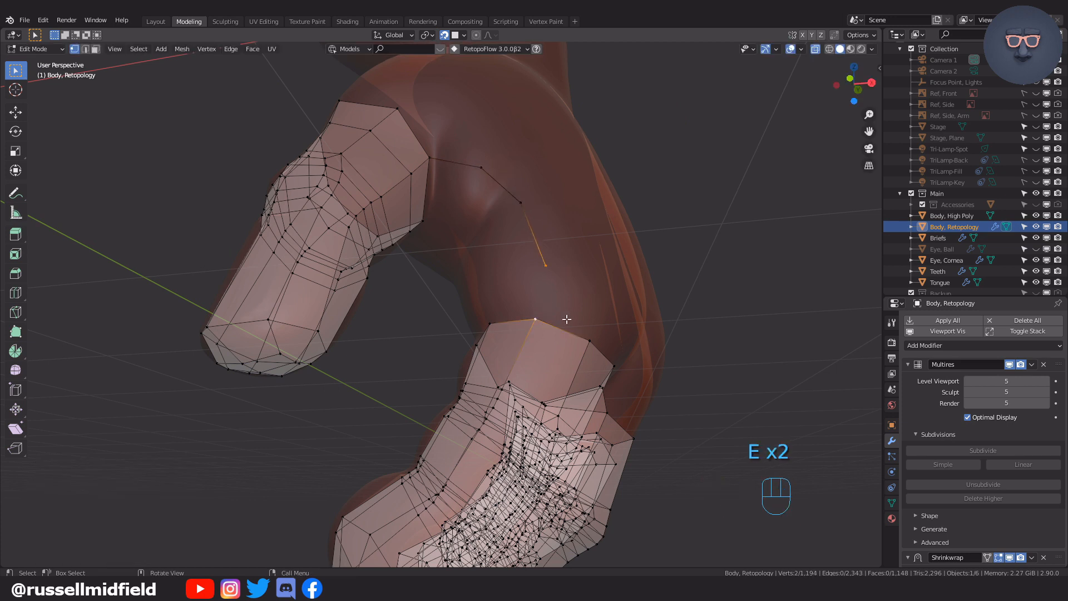
scroll(523, 352, "down", 3)
scroll(524, 352, "up", 3)
Extrude a second vertex chain from the index finger's base back toward the thumb and fill faces between both chains
left_click(594, 334)
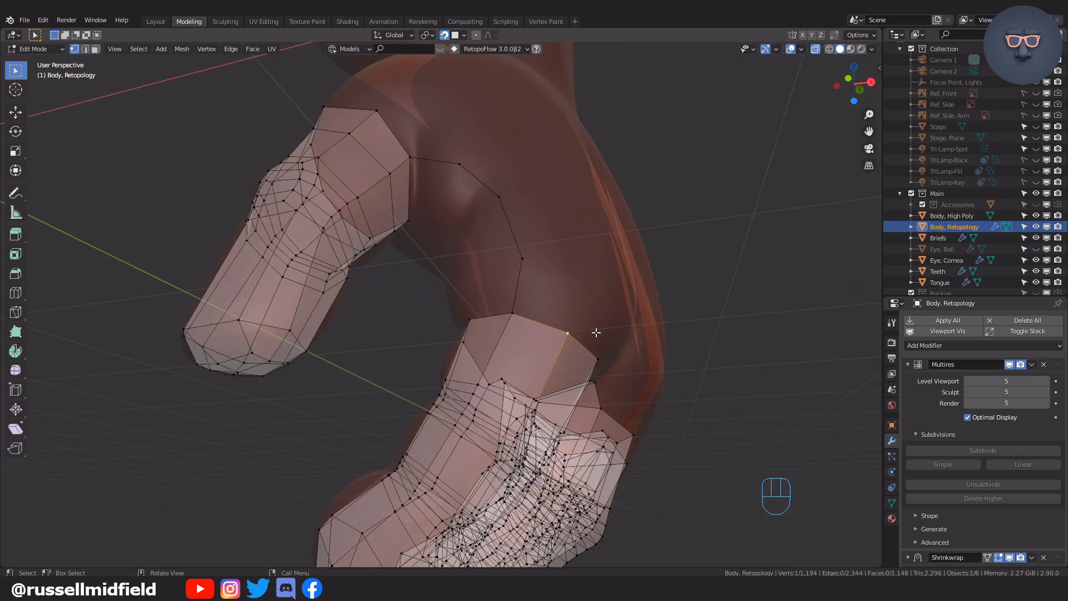
middle_click_drag(596, 332, 588, 330)
key("e")
left_click(591, 244)
key("e")
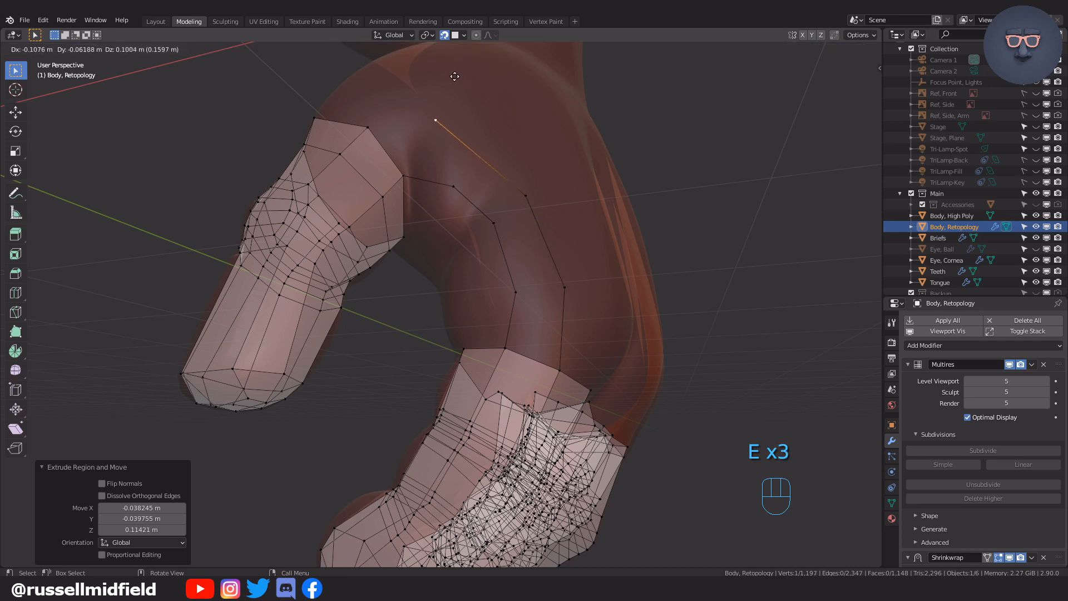
left_click(453, 74)
left_click(368, 127, "shift")
left_click(404, 176, "shift")
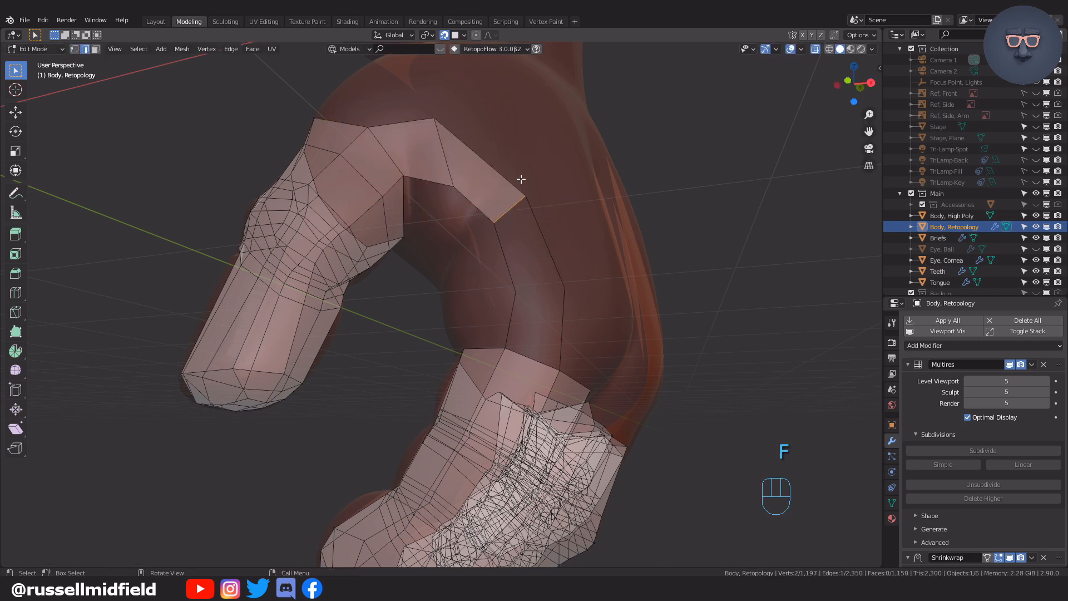
Reposition the thumb-index strip's vertices to space its faces evenly along the curve of the hand
key("g")
left_click(502, 151)
left_click(468, 188)
key("g")
left_click(485, 169)
left_click(369, 128)
key("g")
left_click(382, 123)
left_click(497, 222)
key("g")
left_click(508, 207)
left_click(533, 195)
key("g")
left_click(548, 237, "alt")
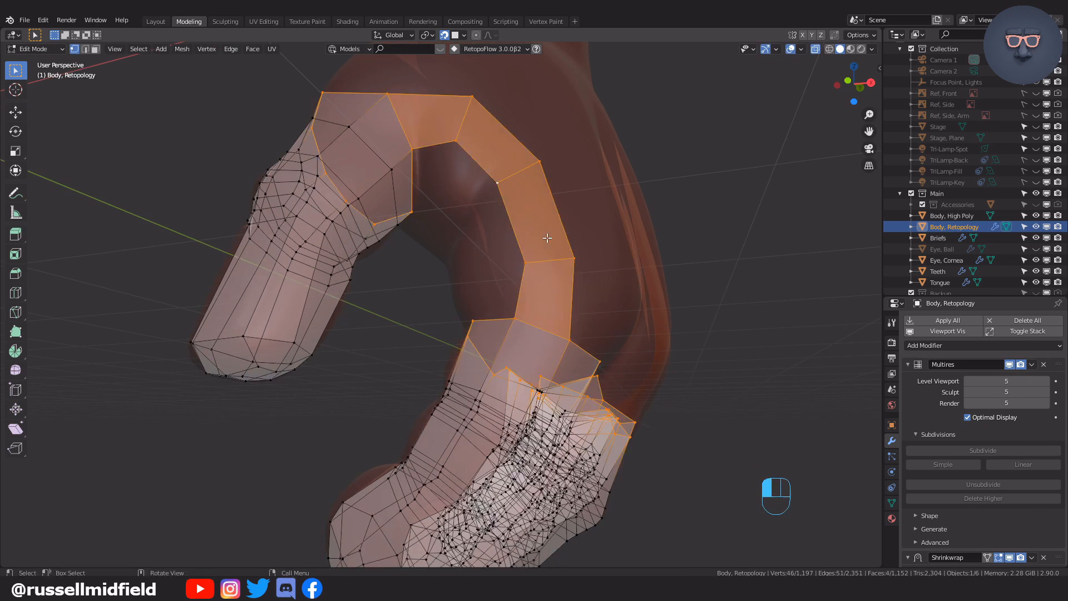
Fill a row of faces along the inner edge of the thumb-index strip, from the index finger's base toward the thumb
left_click(524, 262)
key("KP_Decimal")
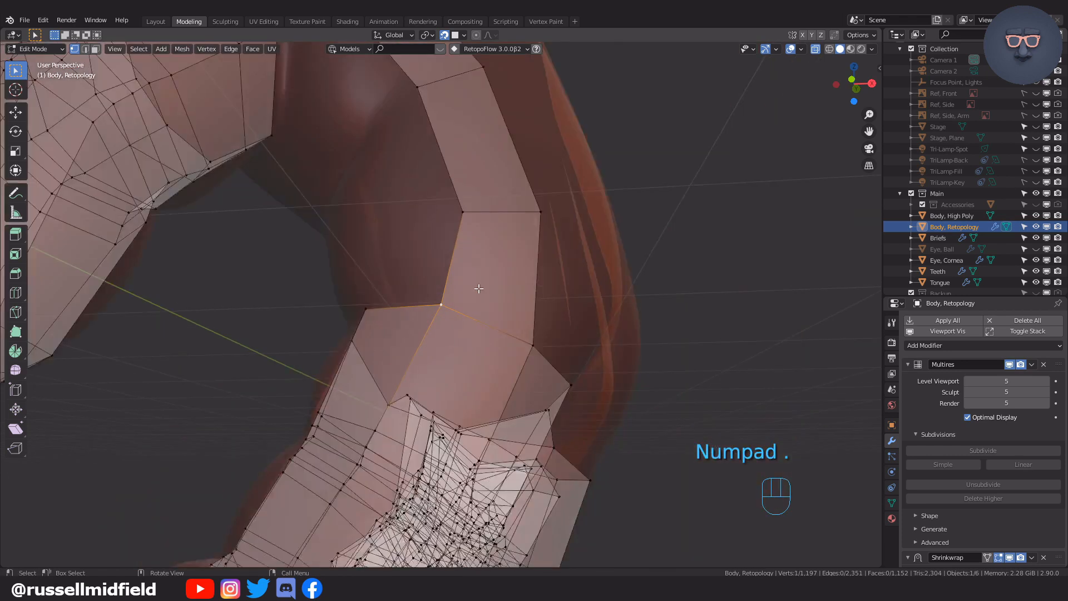
key("f")
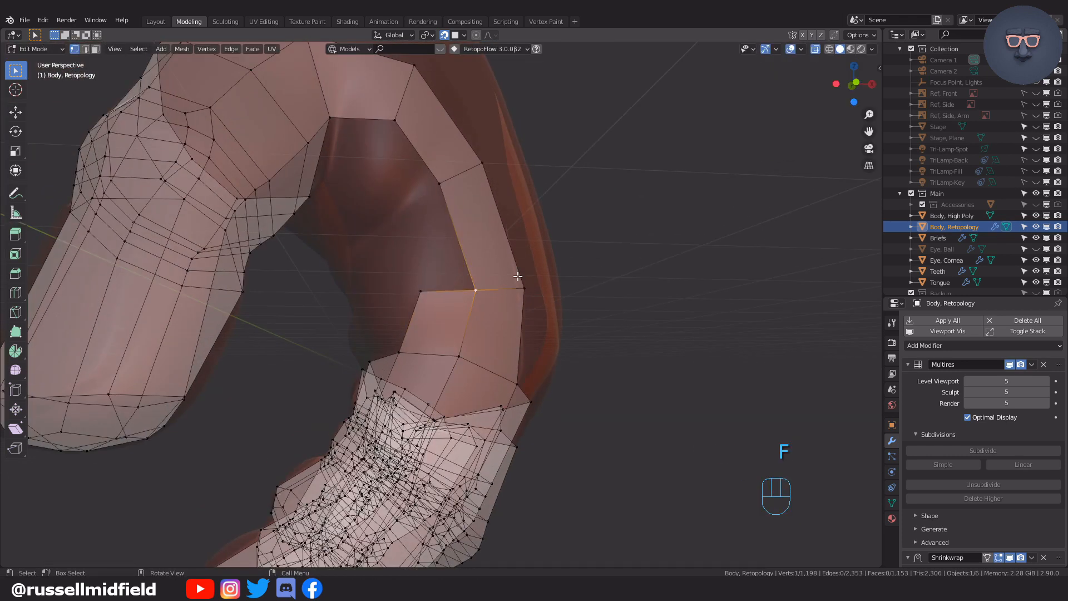
key("f")
left_click(532, 289)
middle_click_drag(486, 226, 491, 303, "shift")
left_click(504, 265)
left_click(545, 283)
middle_click_drag(545, 283, 478, 319)
scroll(472, 319, "up", 3)
key("f")
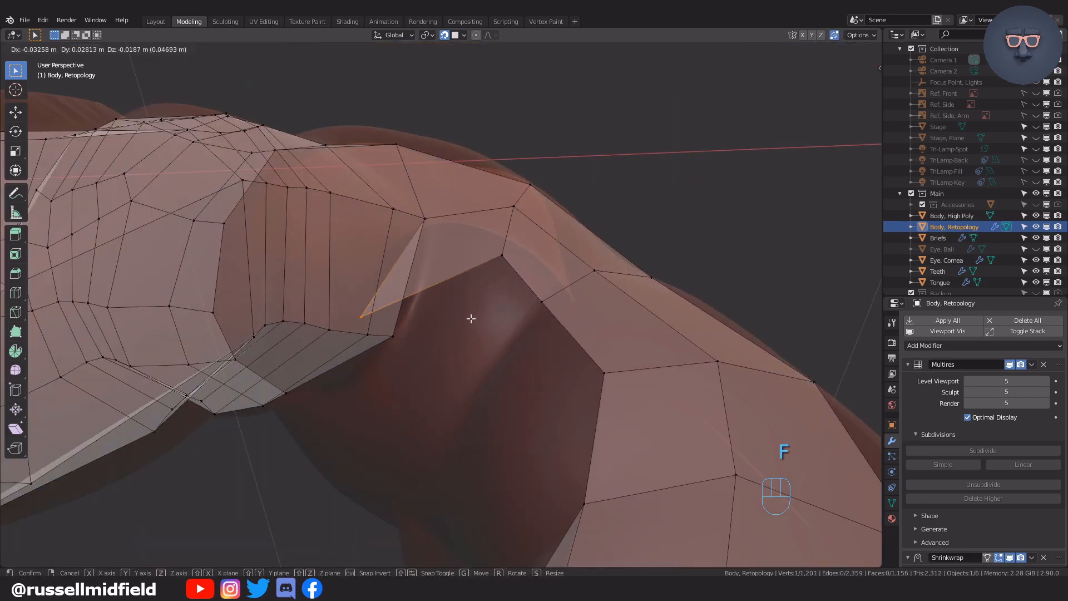
left_click(446, 331)
Reposition the vertices of the inner web row to join it to the thumb's base and even out its faces
key("g")
left_click(436, 339)
key("g")
middle_click_drag(436, 338, 508, 374)
left_click(478, 345)
key("g")
left_click(489, 356)
key("g")
left_click(503, 300)
key("g")
left_click(503, 301)
key("g")
left_click(503, 301)
middle_click_drag(503, 300, 582, 384)
key("g")
left_click(629, 417)
middle_click_drag(629, 417, 500, 311)
Extrude a vertex from the index-middle web onto the back of the hand and fill a face between both finger bases
left_click(549, 196)
left_click(477, 236, "alt")
scroll(504, 289, "up", 2)
scroll(504, 290, "up", 2)
key("alt+a")
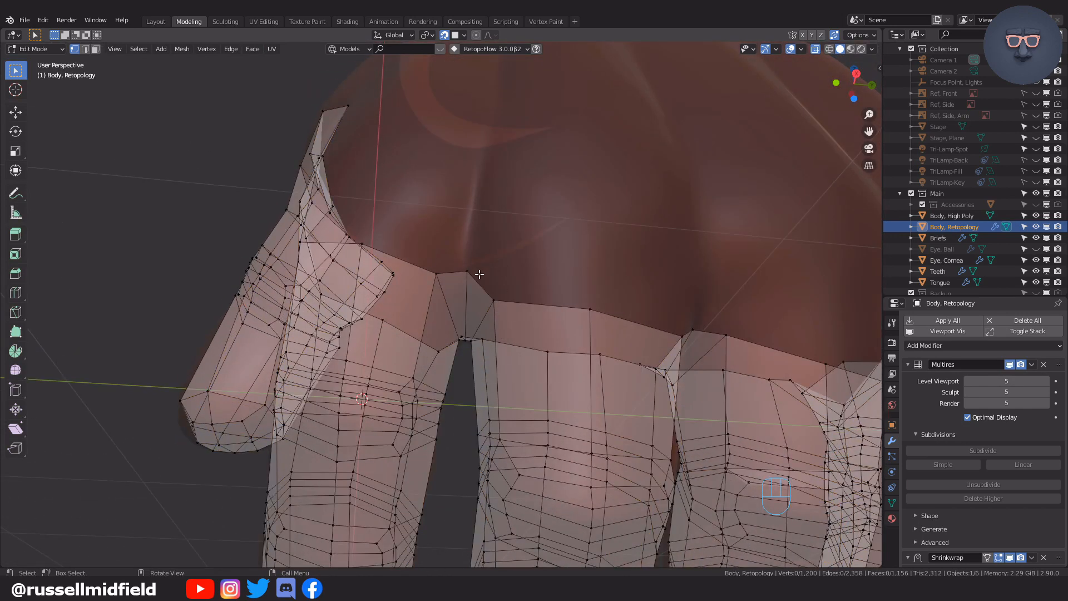
middle_click_drag(499, 238, 480, 298, "shift")
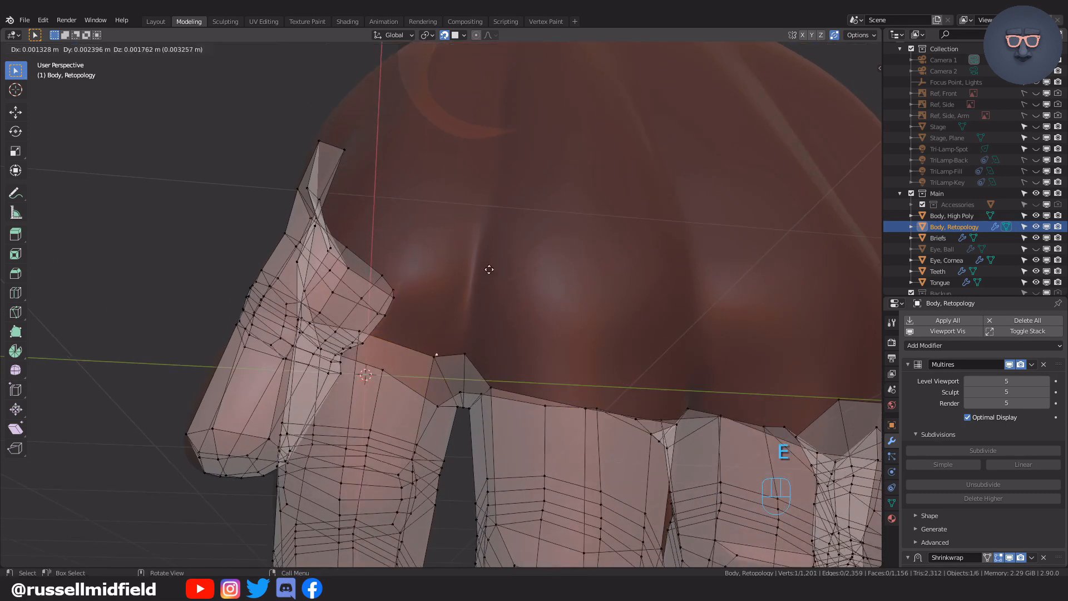
left_click(519, 172)
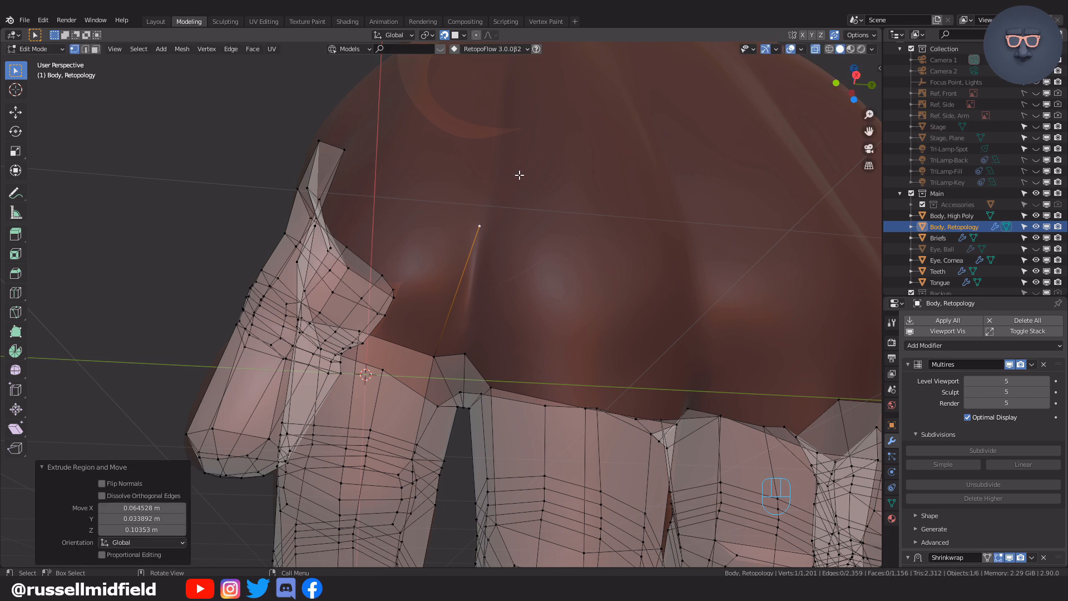
left_click(496, 385, "shift")
middle_click_drag(539, 346, 551, 340)
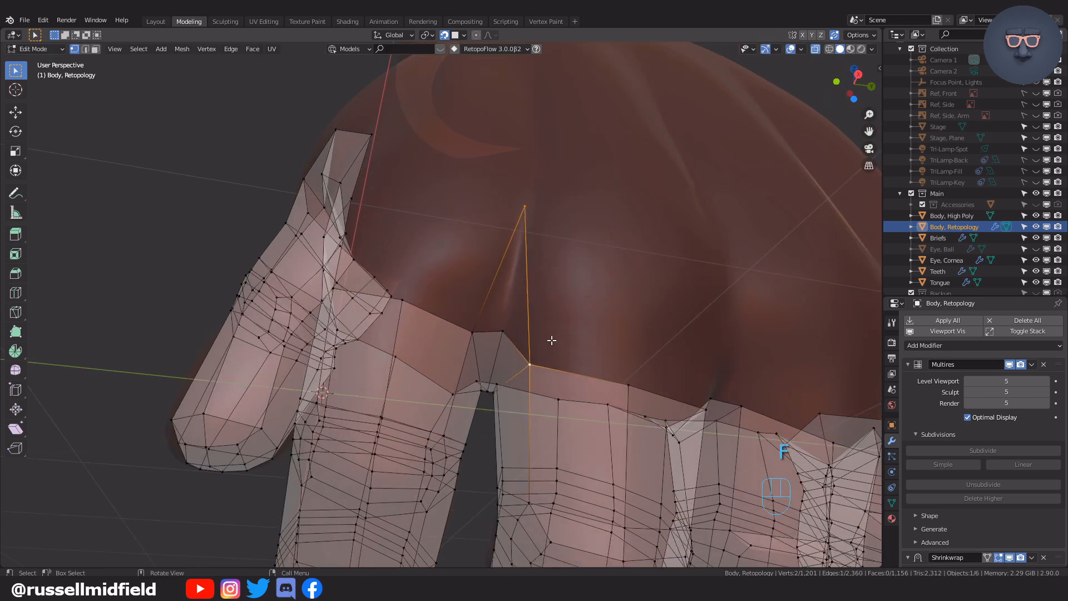
key("f")
middle_click_drag(638, 339, 497, 331)
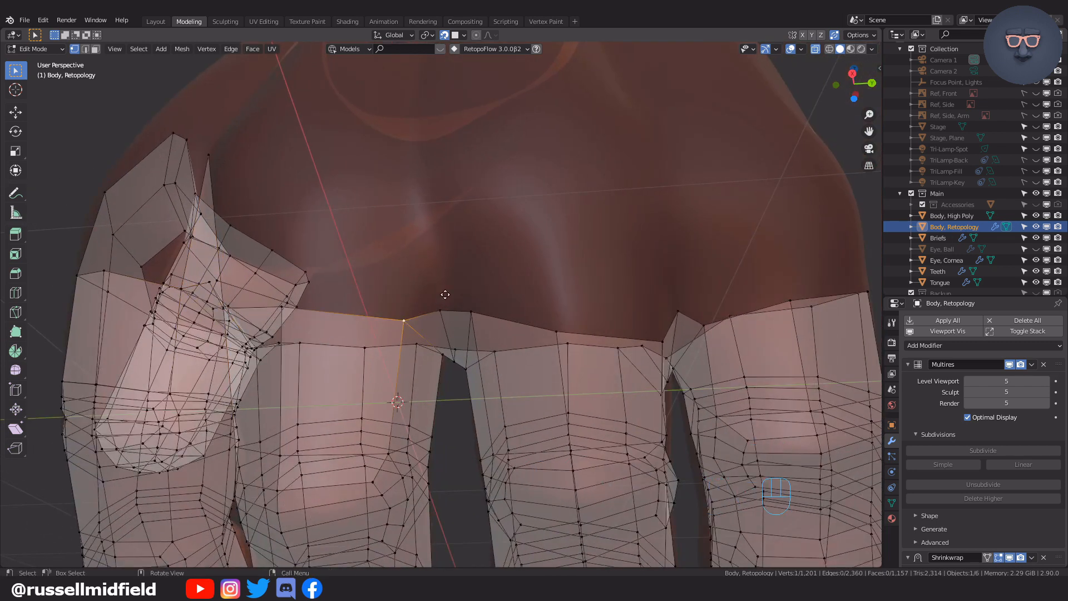
Extend a vertex from the middle-ring web up the back of the hand and fill the face above that web
left_click(459, 115)
left_click(471, 312, "shift")
key("f")
left_click(440, 311, "shift")
left_click(404, 320, "shift")
key("f")
middle_click_drag(551, 314, 501, 300)
Extend a vertex from the ring-little web up the back of the hand and fill the face above that web
left_click(541, 232)
left_click(269, 199)
key("g")
left_click(271, 203)
middle_click_drag(501, 301, 457, 371, "shift")
scroll(439, 309, "up", 2)
left_click(369, 379)
middle_click_drag(466, 316, 477, 336)
scroll(503, 362, "down", 3)
left_click(507, 225)
left_click(470, 395, "shift")
key("f")
middle_click_drag(549, 381, 358, 319)
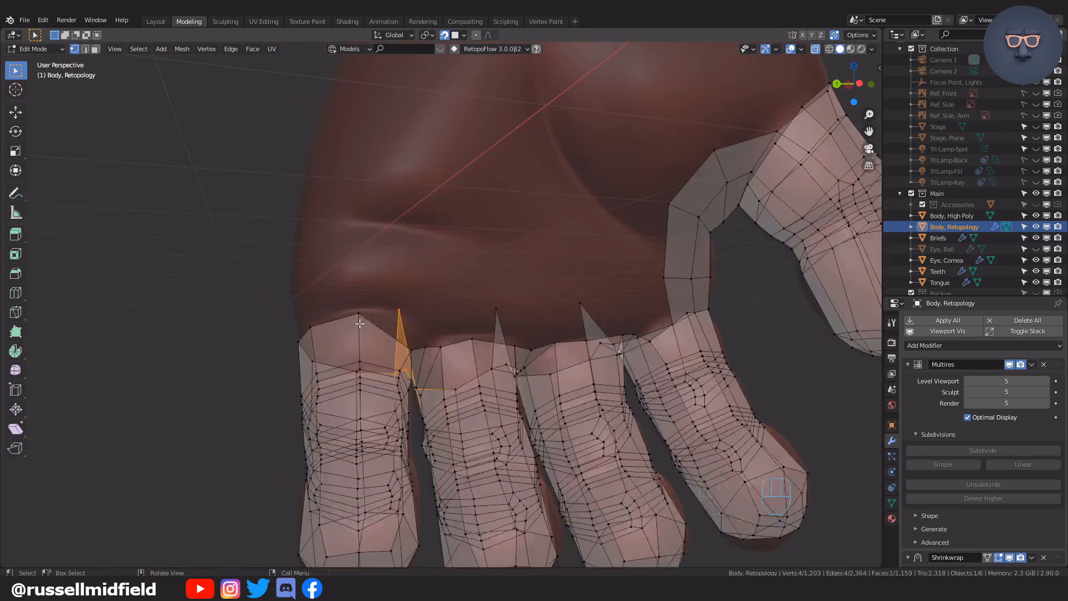
Extrude a vertex from the ring-little web onto the palm and fill the face between the two finger bases
scroll(358, 319, "up", 2)
middle_click_drag(423, 328, 395, 334)
left_click(388, 359)
key("e")
left_click(482, 222)
left_click(439, 359, "shift")
left_click(413, 358, "shift")
key("f")
key("f")
middle_click_drag(584, 353, 531, 357)
Extrude a vertex from the middle-ring web onto the palm and fill the face between the two finger bases
left_click(531, 364)
middle_click_drag(589, 372, 549, 406, "shift")
key("e")
left_click(608, 293)
left_click(574, 395, "shift")
key("f")
key("f")
Extrude a vertex from the index-middle web onto the palm and connect it to the neighbouring finger's base
middle_click_drag(582, 361, 377, 255)
left_click(588, 362)
key("ctrl+z")
key("e")
left_click(573, 298)
left_click(554, 396, "shift")
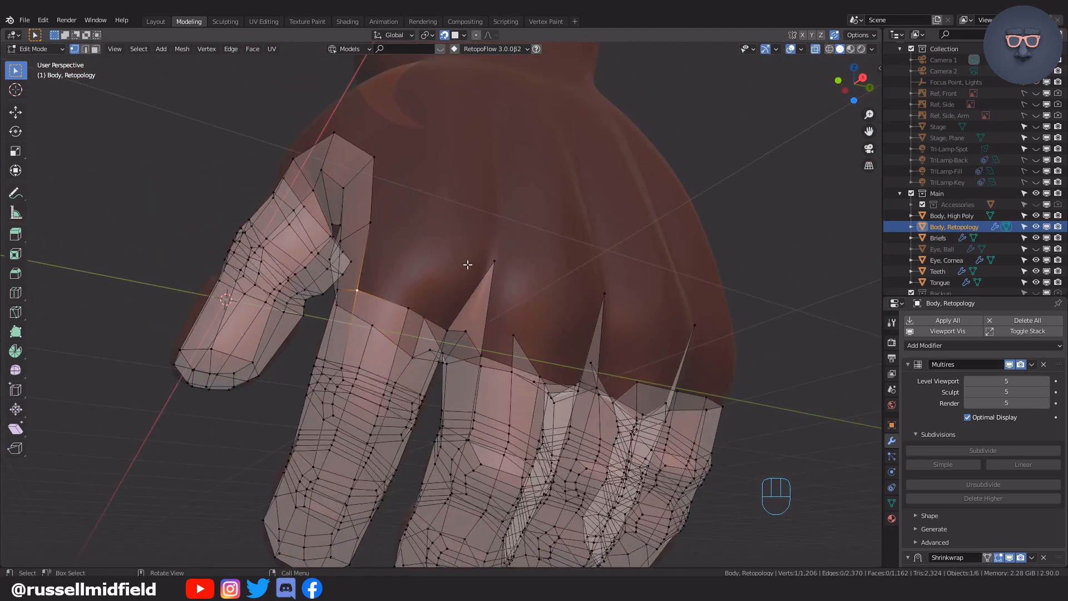
Fill the faces over the index knuckle, linking the thumb-index strip to the index-middle web face on the back of the hand
left_click(452, 271)
middle_click_drag(452, 271, 371, 289)
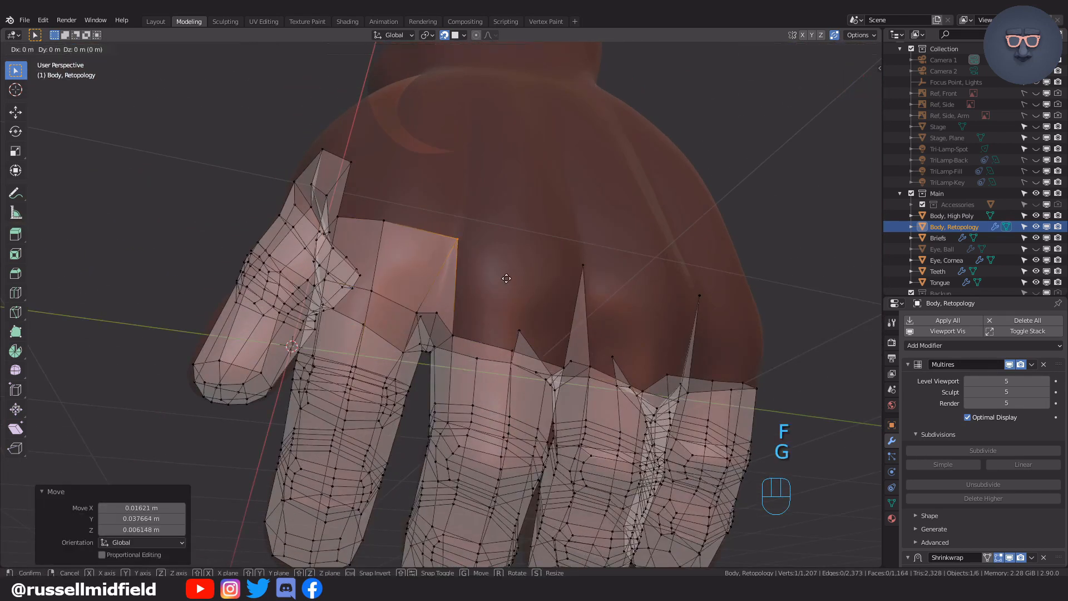
Continue the row of faces across the back of the hand behind the middle and ring knuckles
middle_click_drag(451, 336, 565, 295)
left_click(552, 316)
left_click(562, 281)
key("g")
right_click(578, 306)
left_click(581, 345)
middle_click_drag(663, 320, 620, 366)
key("f")
left_click(639, 332)
left_click(580, 359)
key("f")
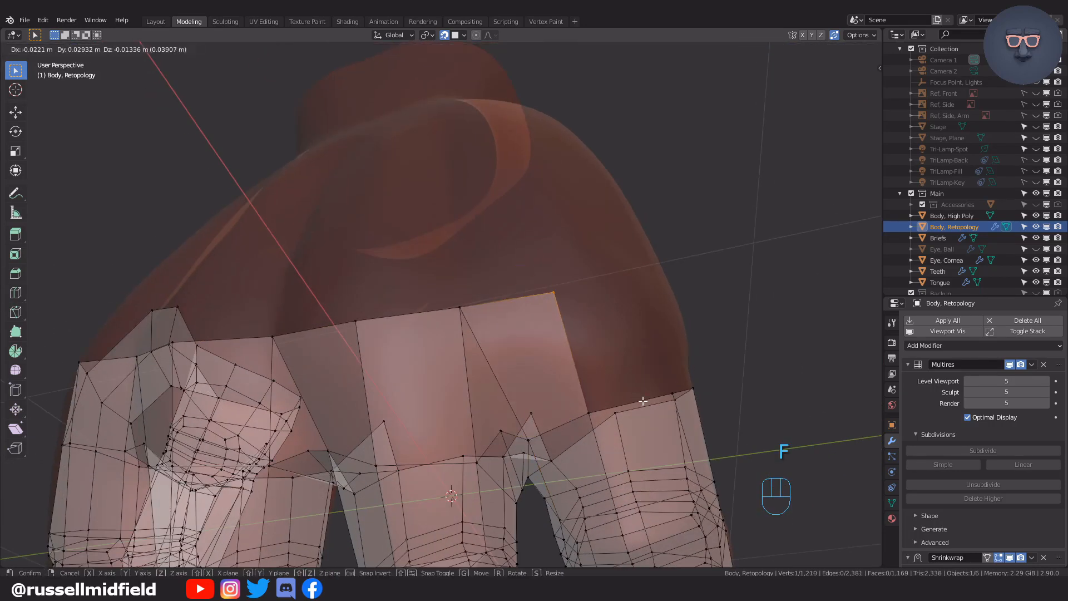
Extend the row over the little finger's knuckle and move its end vertex toward the hand's outer edge
key("f")
middle_click_drag(703, 375, 567, 378)
left_click(669, 358)
key("g")
left_click(642, 399)
Fill faces around the hand's outer edge onto the palm side of the little finger's base and position the new vertex
key("KP_Decimal")
scroll(567, 378, "down", 4)
middle_click_drag(567, 378, 627, 286, "shift")
scroll(550, 333, "up", 2)
left_click(467, 333)
left_click(575, 315)
scroll(540, 318, "up", 4)
left_click(476, 306)
key("f")
key("f")
key("g")
left_click(554, 287)
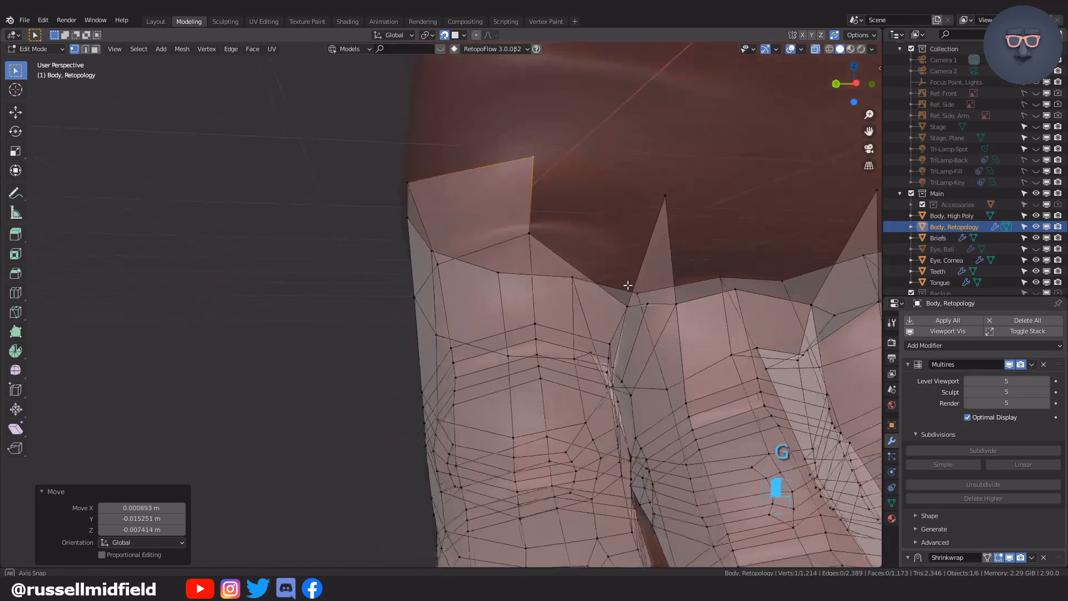
Shape the little finger's palm faces and join them to the ring-little web face
left_click(467, 195)
key("g")
left_click(578, 213)
middle_click_drag(579, 213, 519, 217)
left_click(453, 211)
middle_click_drag(453, 210, 615, 231)
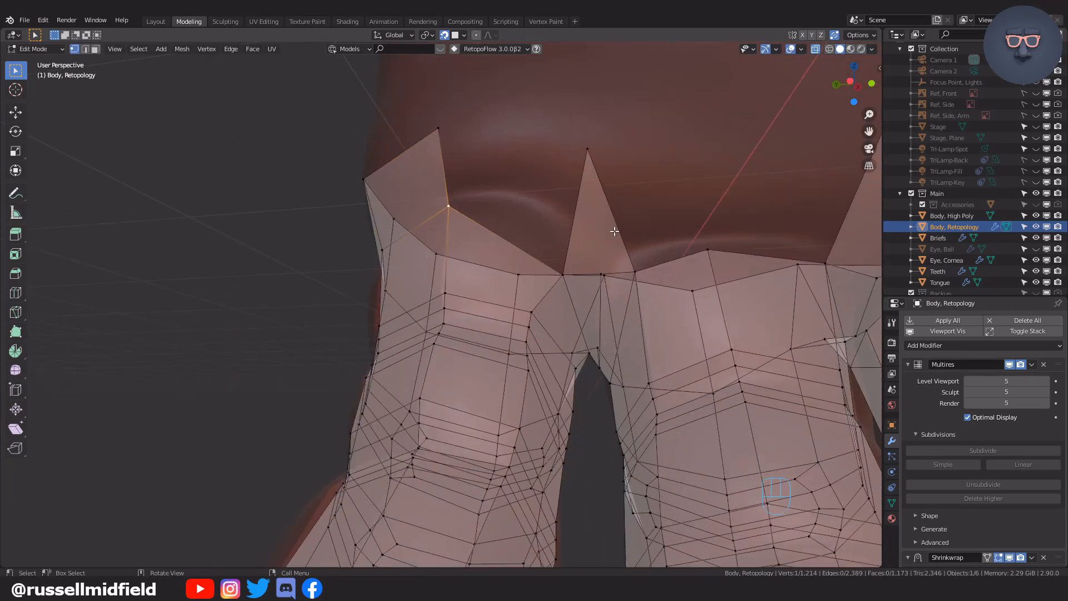
left_click(656, 193)
middle_click_drag(657, 195, 598, 214)
left_click(507, 262)
key("g")
left_click(498, 257)
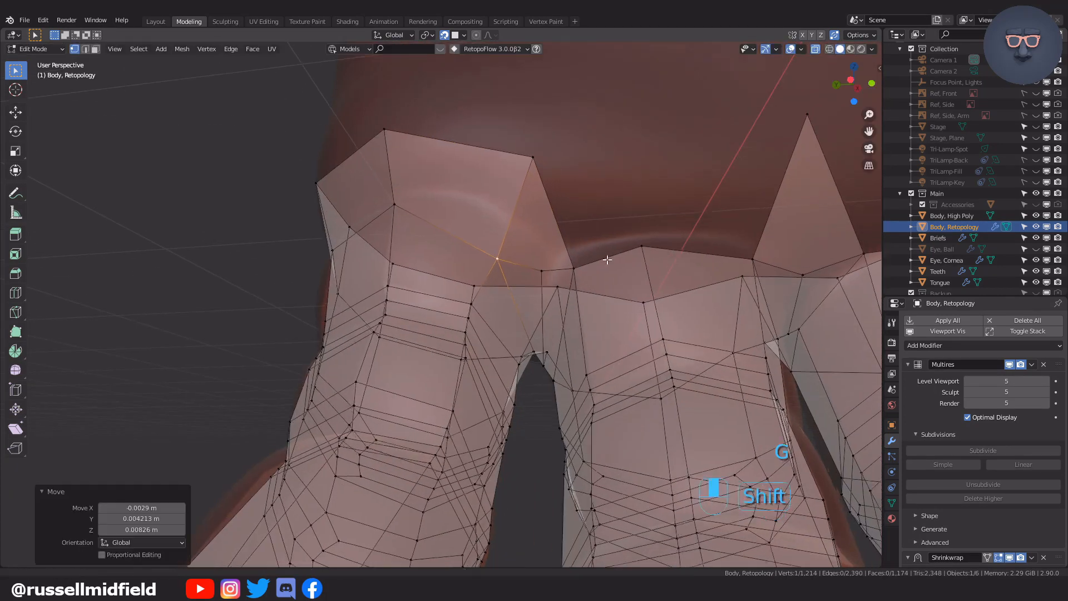
Reposition the vertices along the ring finger's base on the palm to space the edges evenly
middle_click_drag(607, 258, 584, 245, "shift")
left_click(578, 247)
key("g")
left_click(726, 242)
key("g")
middle_click_drag(727, 242, 682, 234)
left_click(702, 224)
left_click(548, 253)
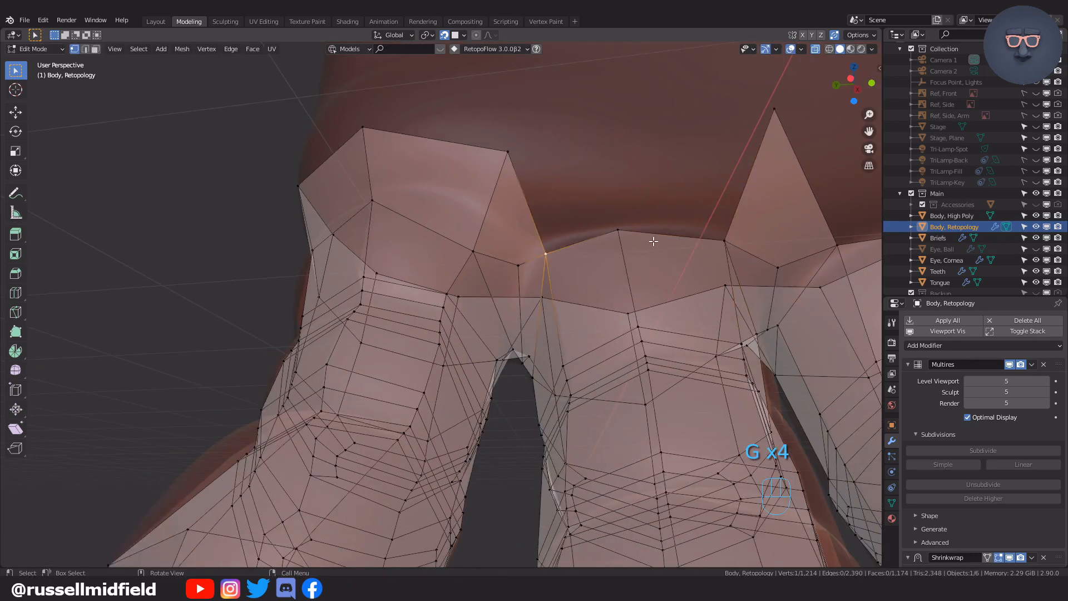
Fill the faces across the ring finger's palm base up to the middle-ring web and adjust their vertices
middle_click_drag(761, 229, 707, 285)
key("f")
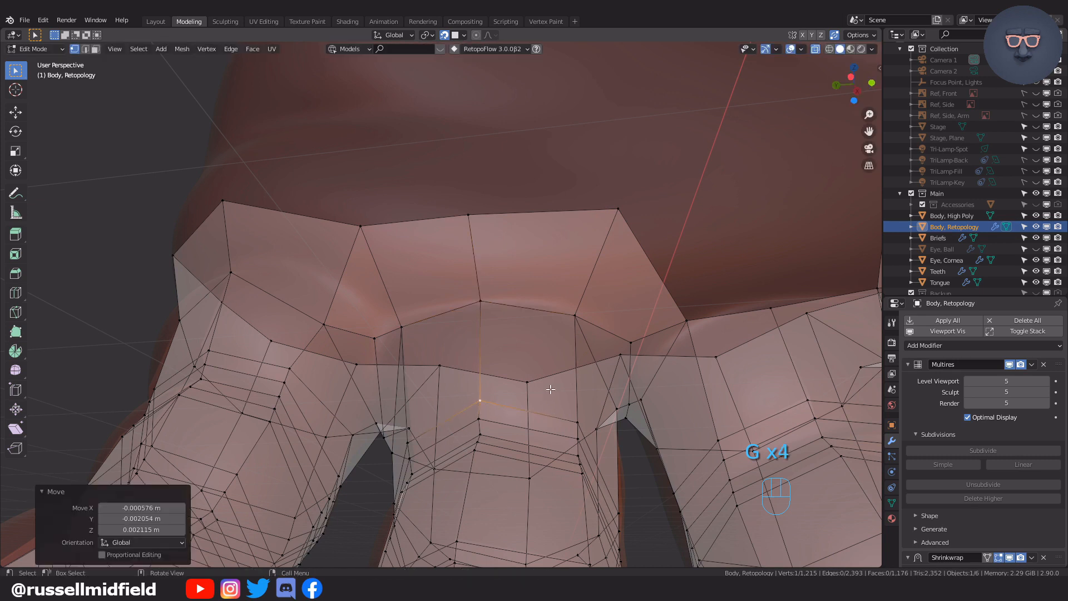
middle_click_drag(530, 410, 442, 334, "shift")
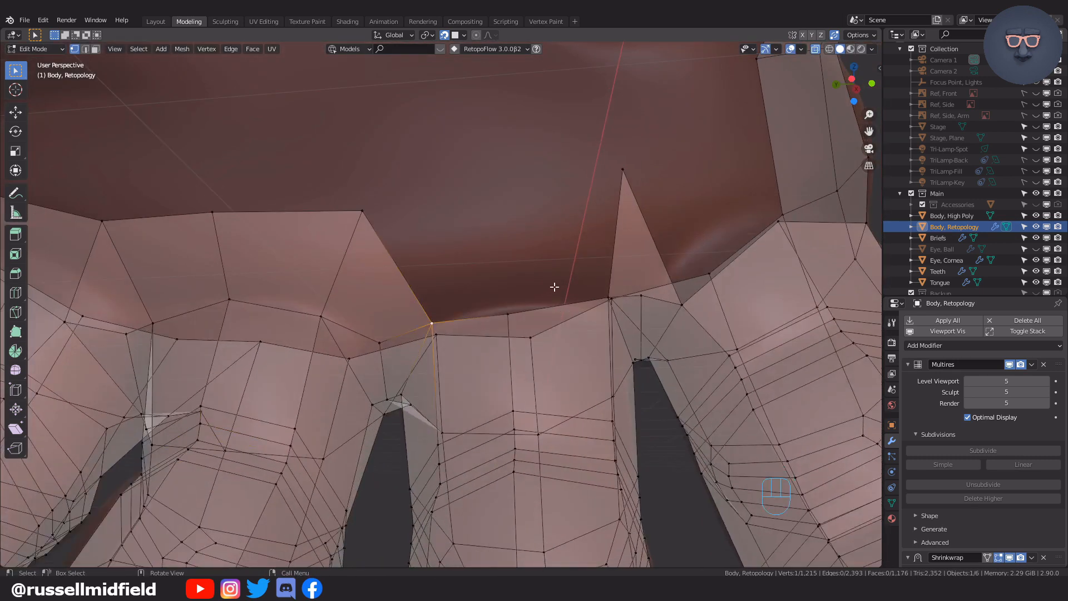
Fill the faces across the middle finger's palm base up to the index-middle web and adjust their vertices
left_click(598, 289)
left_click(507, 314)
middle_click_drag(620, 270, 530, 284, "shift")
key("g")
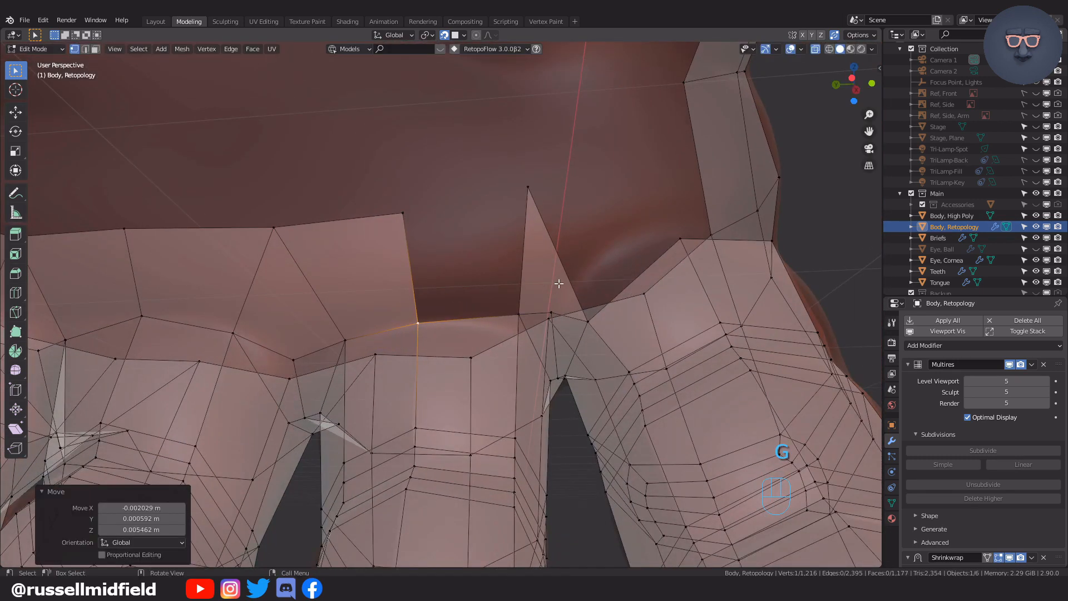
middle_click_drag(581, 311, 634, 268, "shift")
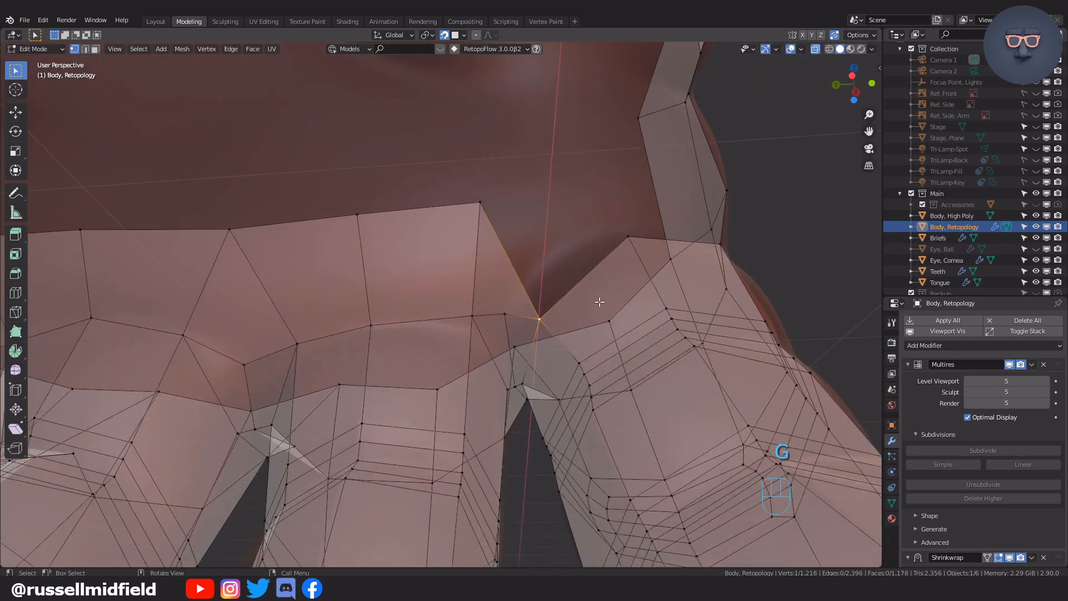
Fill faces from the index finger's palm base toward the thumb web and reposition their edge vertices
key("f")
middle_click_drag(665, 321, 504, 233)
left_click(595, 258)
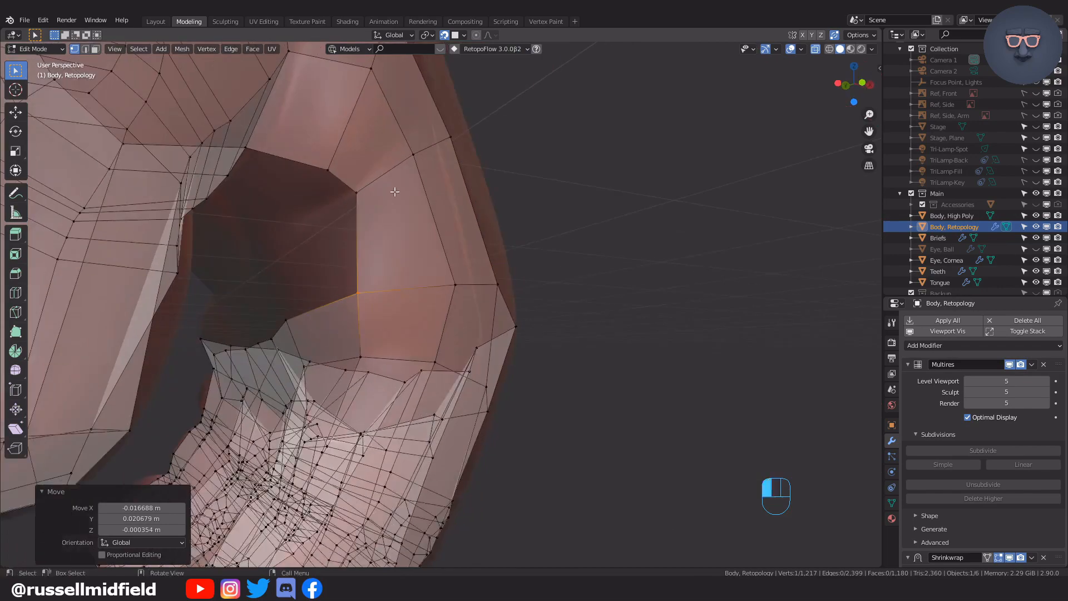
key("g")
left_click(362, 150)
middle_click_drag(361, 150, 438, 254)
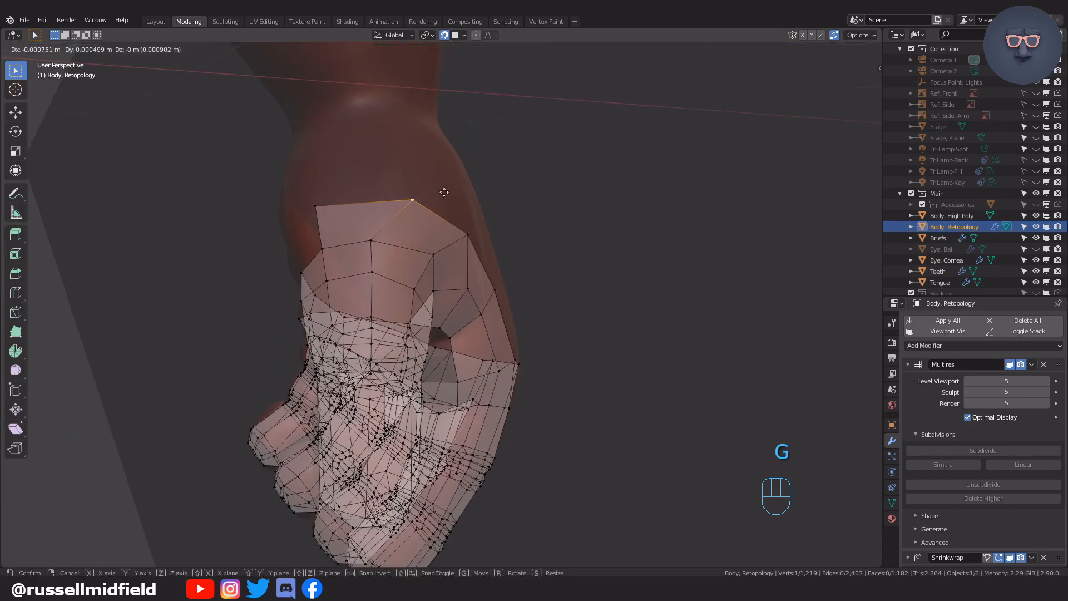
Reposition the open-edge vertices at the thumb's base on the side facing the wrist
left_click(403, 191)
left_click(434, 197)
middle_click_drag(434, 197, 557, 184)
left_click(431, 267)
key("g")
left_click(436, 236)
Fill the faces between the thumb's base and the index finger's side and adjust their outer vertices
key("f")
left_click(583, 230)
key("f")
left_click(534, 223)
middle_click_drag(534, 223, 490, 167)
middle_click_drag(489, 167, 430, 217, "shift")
key("g")
left_click(431, 219)
Slide and move the vertices around the thumb web to follow the curve of the hand
left_click(425, 149)
middle_click_drag(426, 149, 504, 295)
left_click(494, 236)
key("g")
key("g")
left_click(433, 268)
mouse_move(432, 268)
middle_mouse_down()
mouse_move(445, 311)
mouse_move(423, 275)
mouse_move(410, 205)
mouse_move(437, 229)
mouse_move(424, 238)
mouse_move(462, 249)
mouse_move(491, 286)
mouse_move(457, 251)
mouse_move(506, 346)
mouse_move(536, 367)
mouse_move(501, 351)
mouse_move(396, 213)
mouse_move(489, 233)
mouse_move(420, 264)
middle_mouse_up()
key("g")
left_click(457, 312)
left_click(423, 275)
Reposition the vertices between the thumb web and the index knuckle to space the edges evenly
key("g")
left_click(413, 209)
left_click(469, 282)
key("g")
left_click(511, 380)
key("g")
left_click(504, 365)
key("g")
left_click(503, 353)
Add a loop cut beside the thumb web and fill a row of faces across the back of the hand
key("ctrl+r")
middle_click_drag(489, 282, 521, 298)
key("f")
key("f")
middle_click_drag(605, 319, 658, 353)
left_click(628, 323)
key("f")
left_click(586, 356)
key("f")
left_click(586, 356)
key("f")
left_click(581, 356)
Fill a row of faces across the palm from the little finger's outer edge toward the index finger
middle_click_drag(581, 355, 448, 365)
key("f")
left_click(567, 372)
left_click(333, 364)
left_click(292, 386)
key("f")
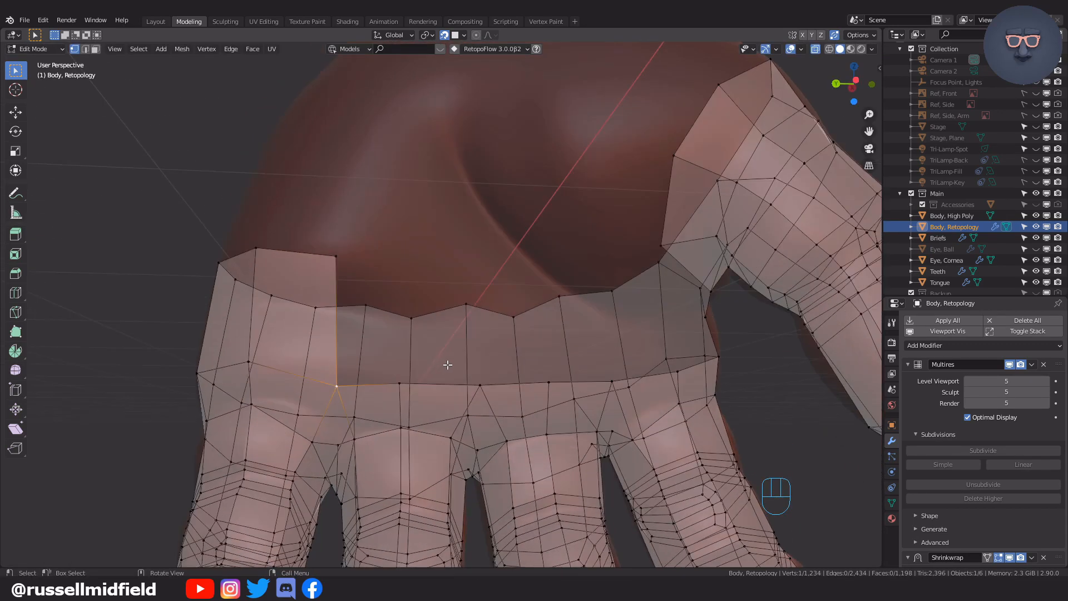
key("f")
middle_click_drag(616, 344, 593, 364)
key("f")
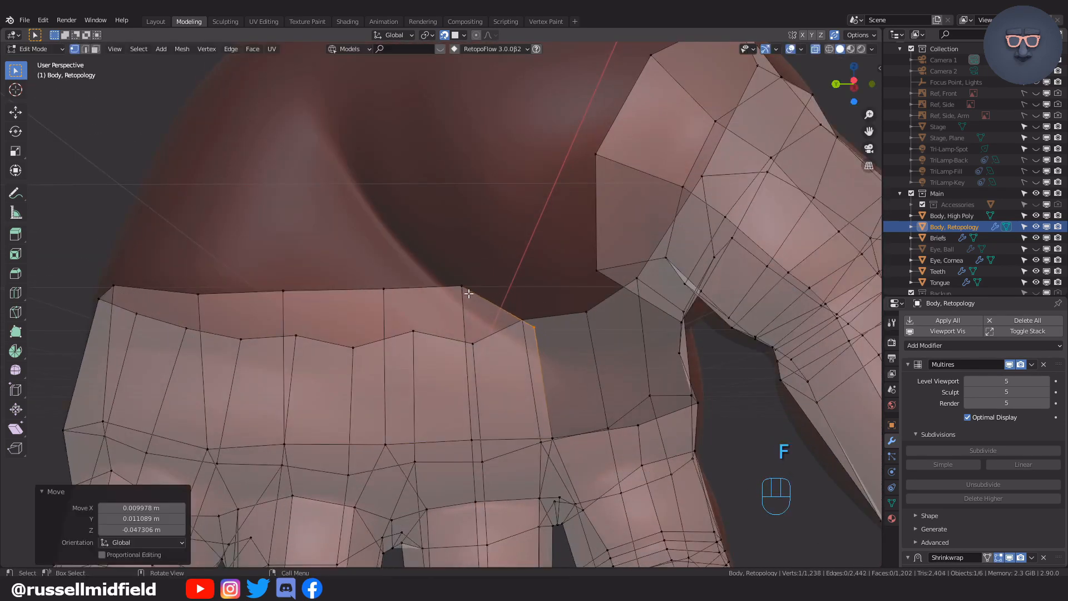
Reposition the open-edge vertices of the new palm row and the matching edge on the back of the hand
middle_click_drag(420, 284, 509, 279)
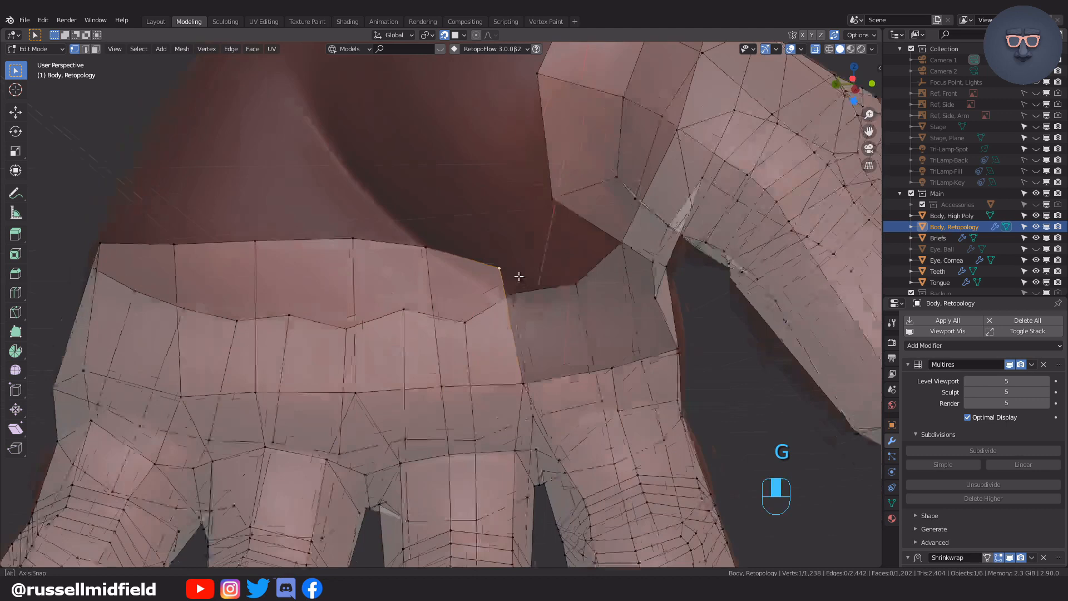
key("g")
left_click(586, 398)
middle_click_drag(586, 397, 414, 276)
key("g")
left_click(645, 337)
scroll(414, 276, "down", 2)
left_click(343, 272)
middle_click_drag(344, 272, 451, 307)
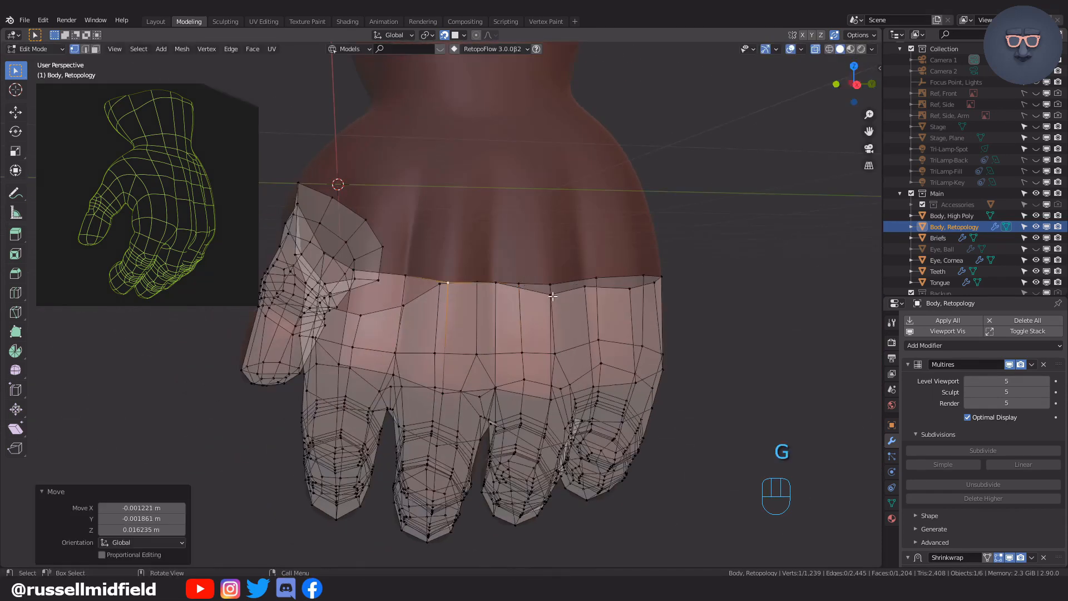
Even out the open-edge vertices along the back of the hand toward the little finger's side
left_click(552, 296)
middle_click_drag(552, 296, 539, 289)
key("g")
left_click(618, 281)
middle_click_drag(618, 281, 733, 163)
key("g")
left_click(612, 270)
left_click(694, 264)
middle_click_drag(694, 265, 583, 301)
left_click(576, 267)
left_click(505, 281)
Fill the next row of faces toward the wrist across the back of the hand
key("f")
left_click(467, 288)
left_click(465, 290)
key("f")
key("f")
left_click(605, 301)
left_click(589, 298)
left_click(510, 293)
middle_click_drag(510, 294, 397, 294)
left_click(313, 294)
Continue the face row around the hand's outer side and across the palm
key("f")
left_click(330, 296)
left_click(356, 301)
key("f")
left_click(328, 306)
left_click(314, 299)
key("f")
left_click(327, 299)
left_click(482, 300)
Reposition the vertices in the middle of the palm to straighten the edge rows
middle_click_drag(481, 300, 487, 271)
left_click(495, 278)
middle_click_drag(509, 306, 493, 274, "shift")
left_click(539, 329)
middle_click_drag(539, 329, 529, 291, "shift")
key("g")
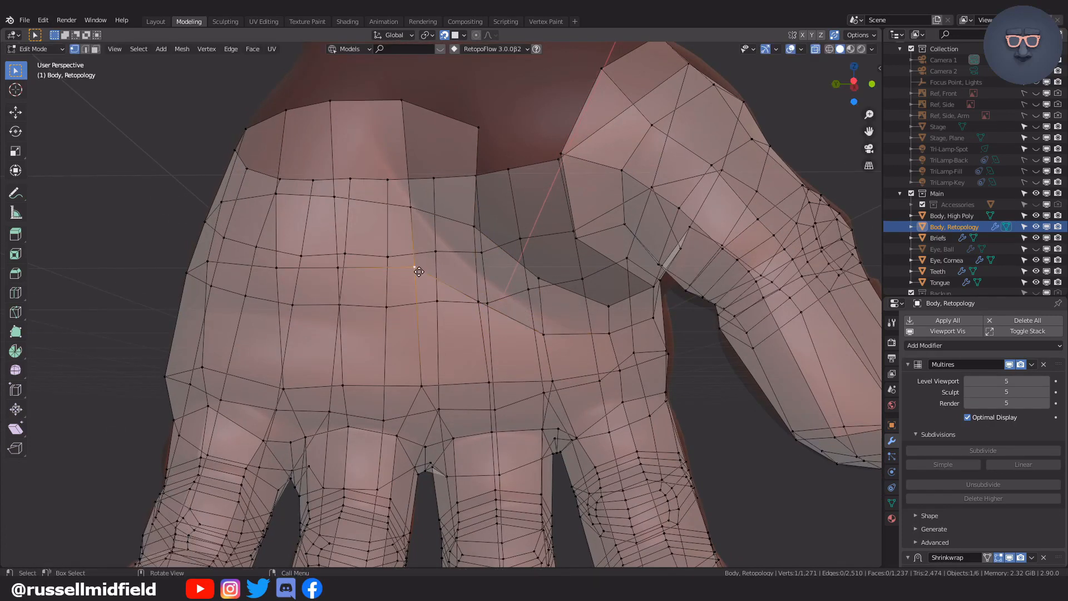
middle_click_drag(341, 270, 324, 250)
left_click(568, 276)
key("g")
left_click(588, 286)
left_click(614, 265)
middle_click_drag(588, 286, 494, 219)
Adjust the vertices near the palm's open edge to even out the upper face rows
key("g")
left_click(558, 240)
key("g")
left_click(563, 253)
key("g")
left_click(542, 201)
left_click(493, 219)
left_click(428, 184)
key("g")
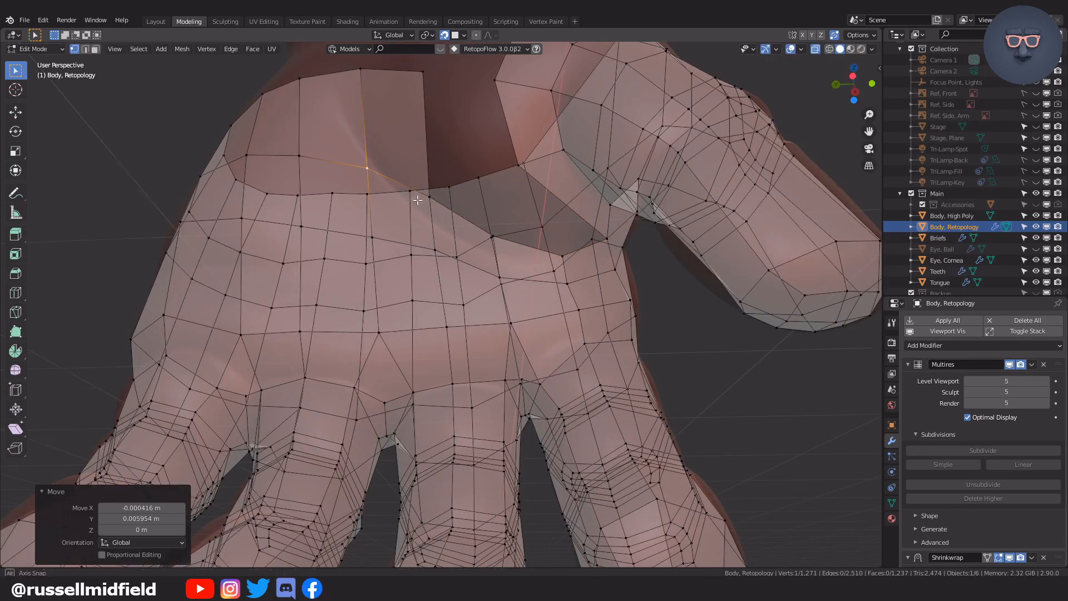
Extend the palm faces toward the thumb's base and join them to the faces beside the thumb web
middle_click_drag(418, 200, 465, 105)
key("g")
left_click(309, 91)
middle_click_drag(309, 90, 462, 244)
left_click(450, 223)
left_click(507, 235)
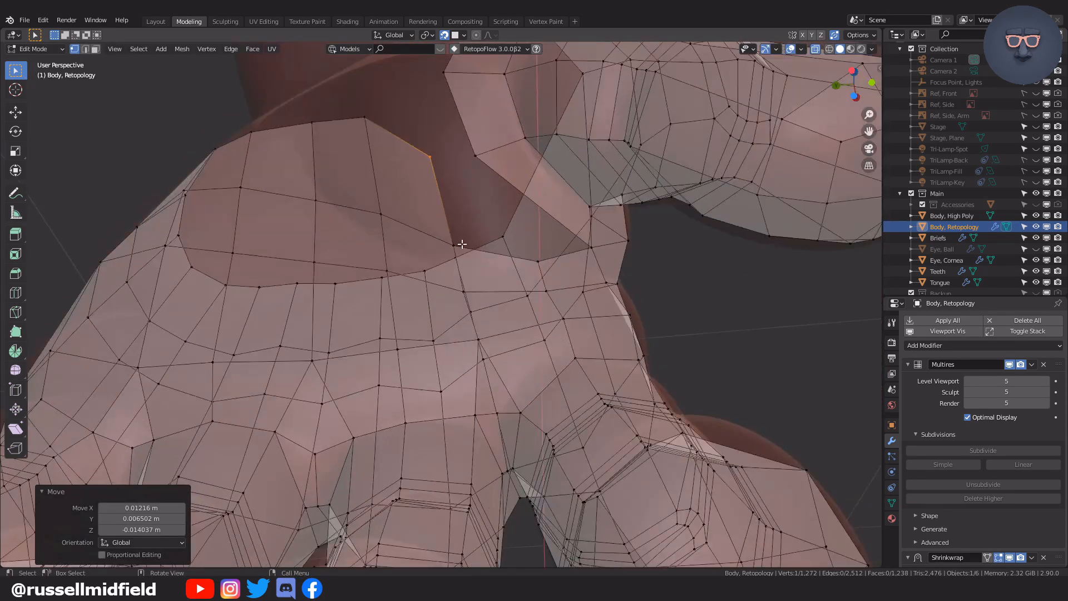
middle_click_drag(432, 201, 508, 270)
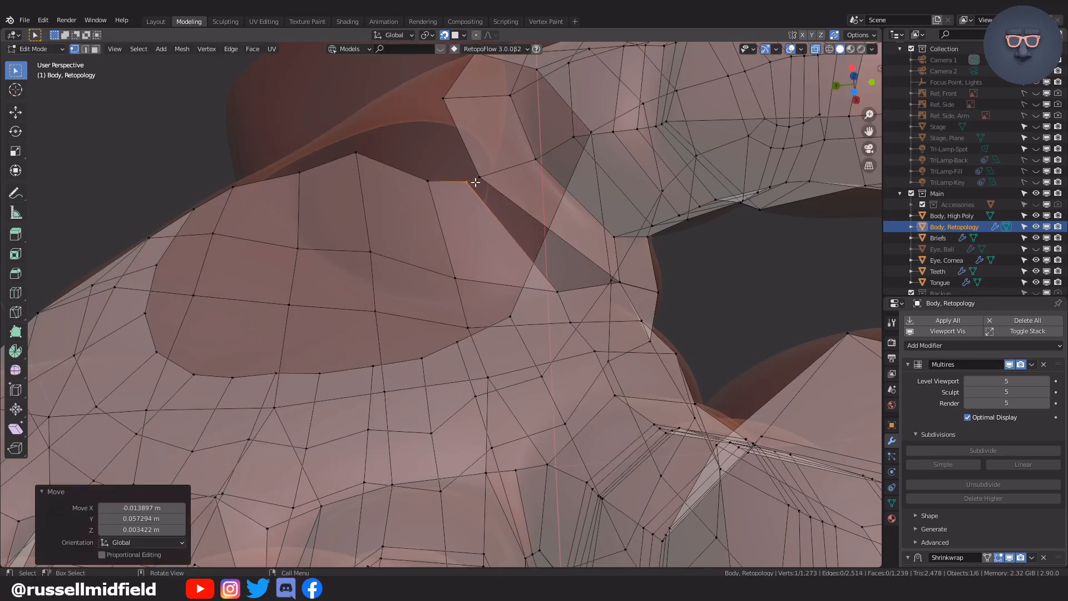
left_click(613, 286)
key("alt+a")
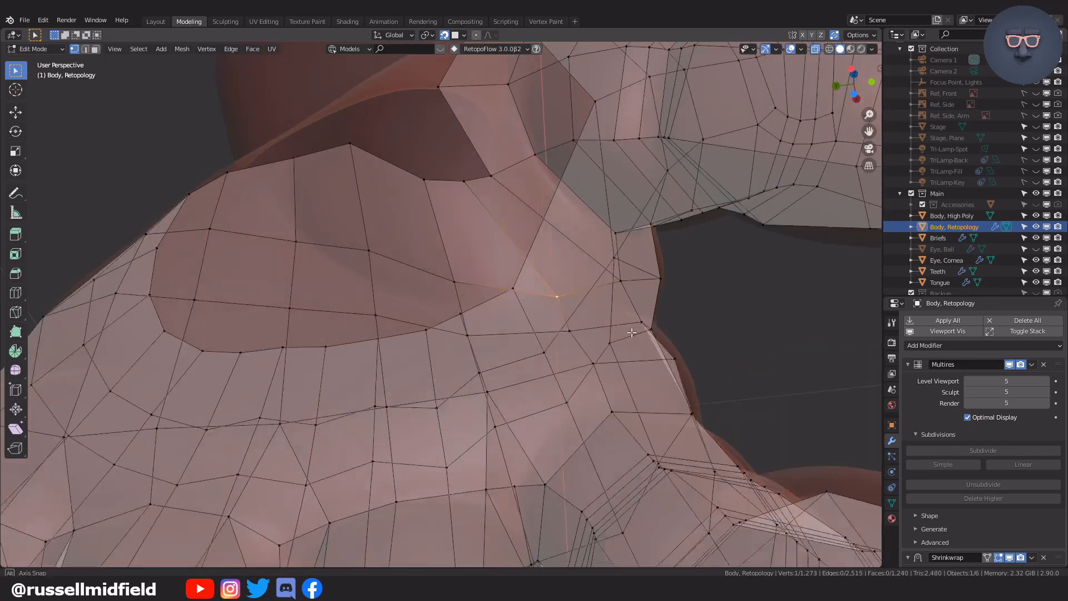
key("ctrl+r")
left_click(441, 239)
right_click(441, 239)
scroll(442, 239, "down", 2)
middle_click_drag(441, 239, 454, 294)
key("ctrl+z")
Reposition the vertices along the palm's open edge leading to the thumb's base
scroll(567, 289, "up", 2)
key("g")
left_click(561, 283)
middle_click_drag(384, 242, 343, 199)
key("g")
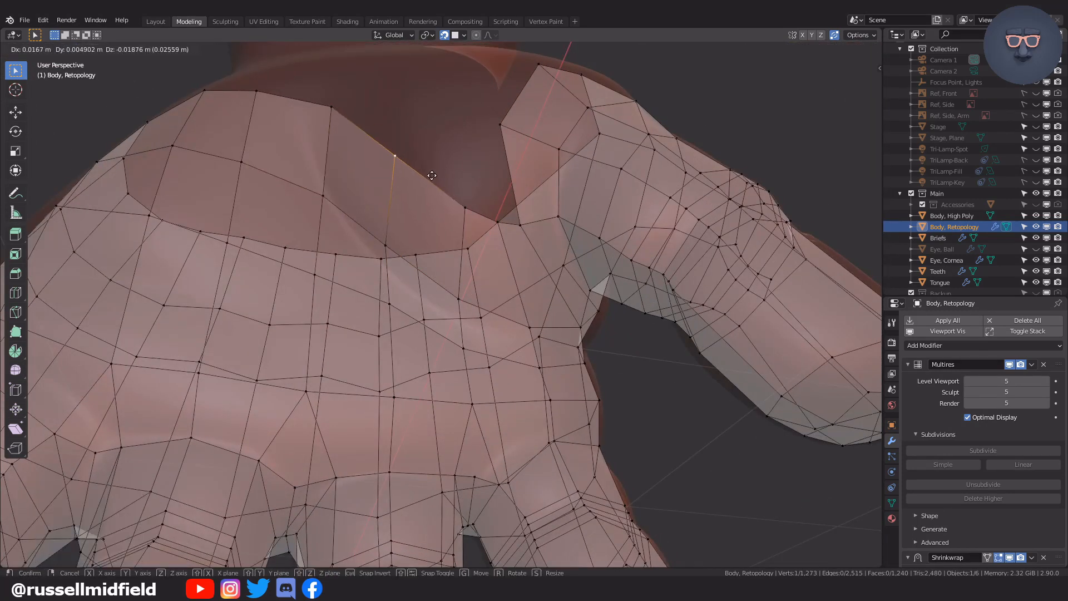
left_click(431, 176)
Adjust the vertices where the palm meets the thumb's base to smooth the edge flow
scroll(432, 175, "down", 2)
middle_click_drag(432, 175, 598, 198)
scroll(484, 256, "up", 2)
key("g")
left_click(493, 188)
left_click(454, 200)
key("g")
left_click(542, 185)
left_click(617, 241)
left_click(507, 228)
Add a face on the palm next to the thumb's base and reposition its lower vertex
scroll(521, 226, "up", 3)
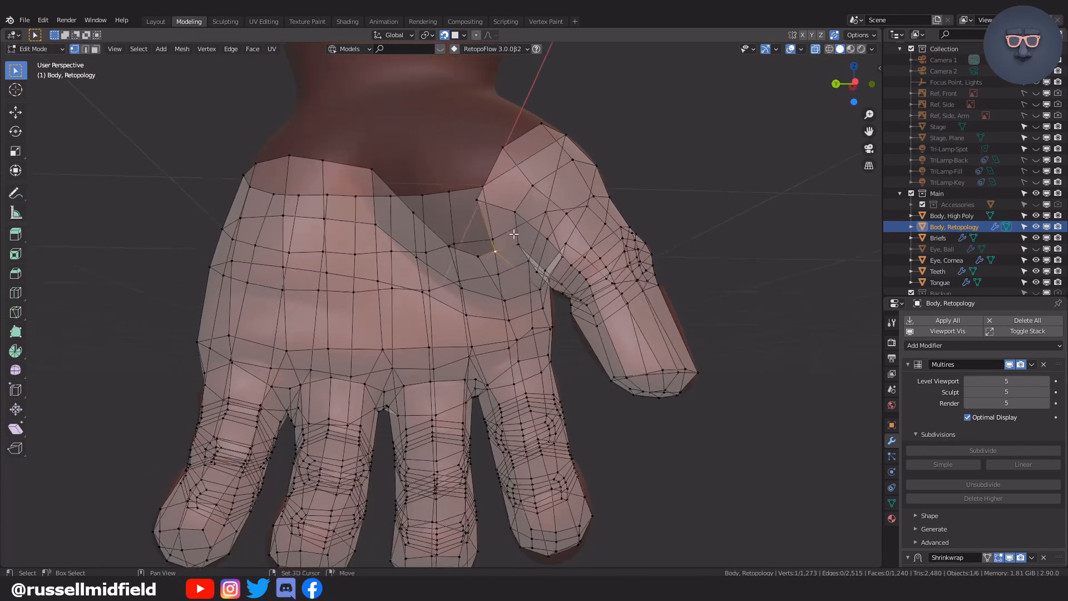
left_click(534, 214)
left_click(500, 302)
key("g")
left_click(527, 279)
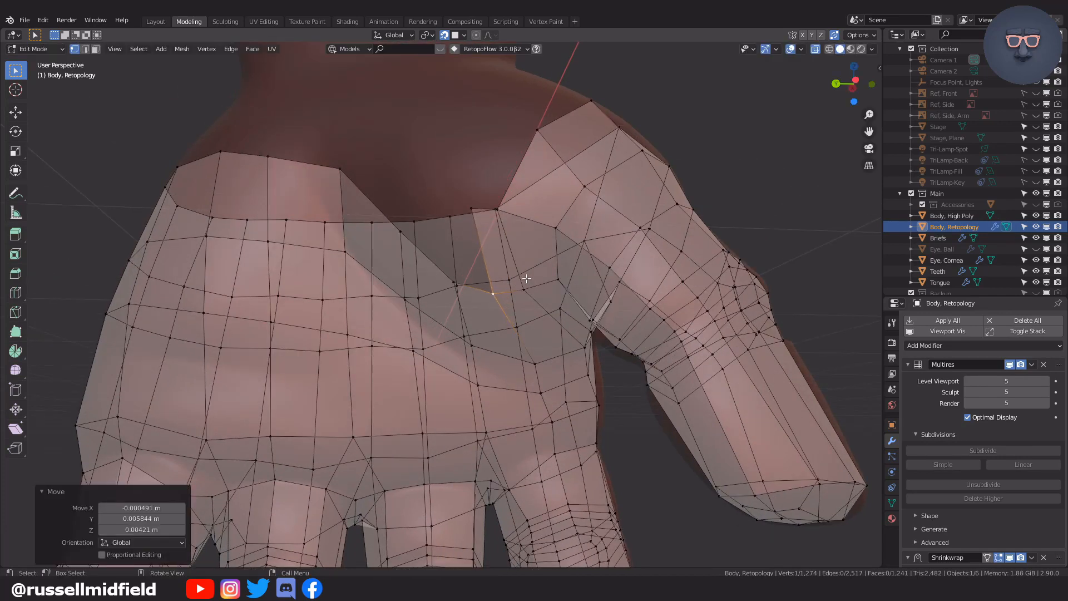
Adjust a palm vertex near the thumb's base and extrude the neighbouring open-edge vertices toward the wrist
middle_click_drag(527, 278, 548, 334)
left_click(548, 356)
key("g")
left_click(542, 348)
middle_click_drag(549, 376, 553, 334)
key("e")
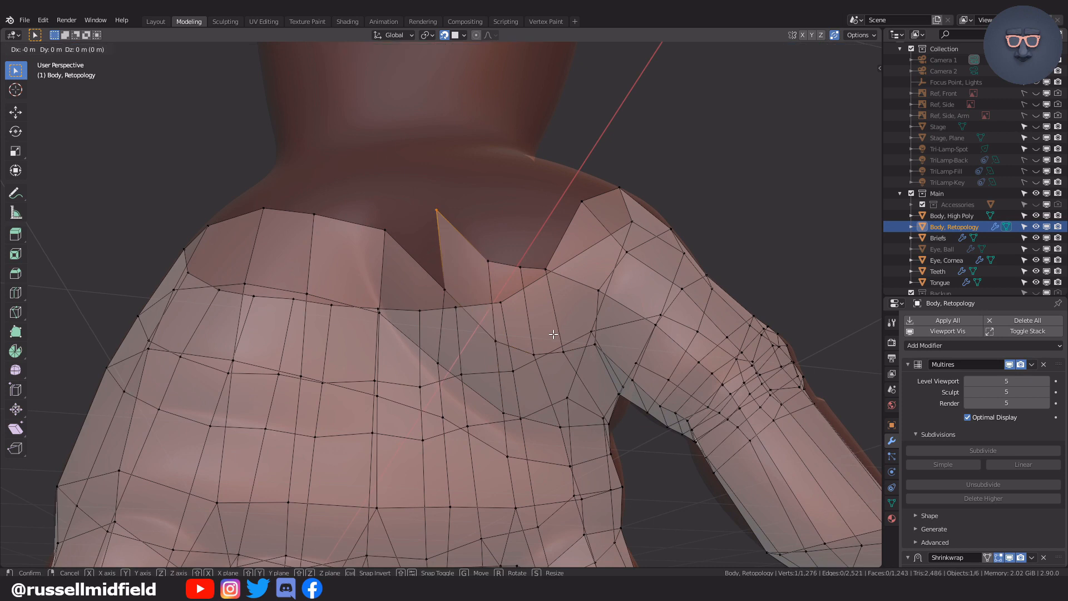
middle_click_drag(525, 267, 484, 286)
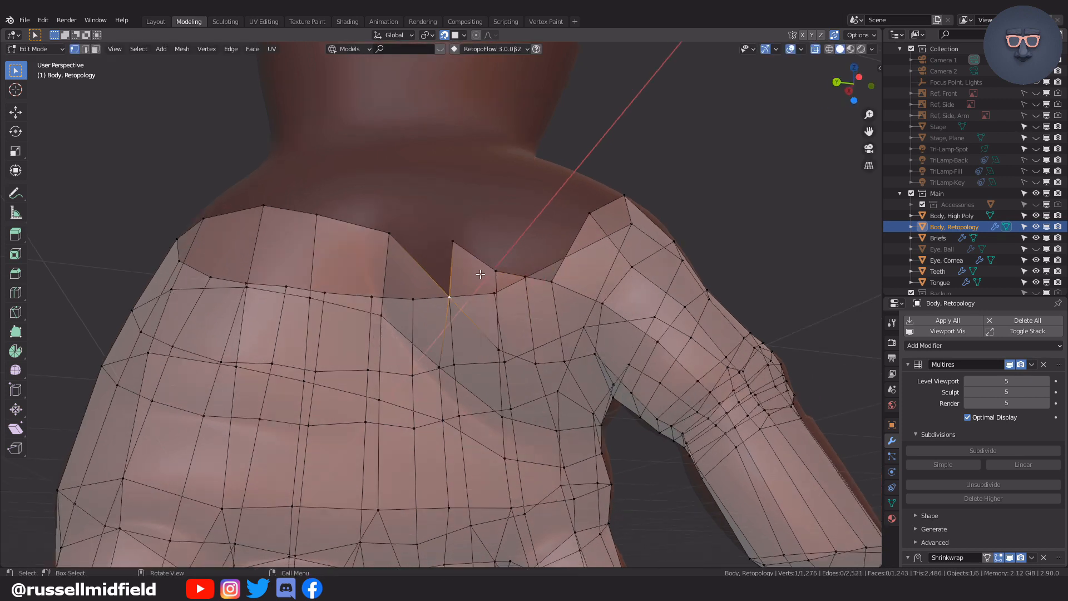
key("e")
left_click(487, 237)
Fill in faces across the gap in the wrist-side edge between the palm and the thumb's base
middle_click_drag(486, 237, 579, 308)
left_click(567, 263)
key("f")
left_click(425, 270)
key("f")
left_click(425, 279)
scroll(425, 279, "down", 1)
key("f")
left_click(370, 301)
left_click(414, 314)
key("f")
Continue the new row of faces along the hand's wrist-side edge
left_click(470, 328)
left_click(521, 308)
key("f")
left_click(567, 302)
left_click(567, 302)
left_click(588, 309)
left_click(530, 310)
key("f")
left_click(577, 307)
left_click(513, 306)
middle_click_drag(513, 305, 568, 300)
Carry the row of faces around the remaining wrist-side edge of the hand up to the thumb's base
key("f")
left_click(520, 306)
left_click(512, 295)
key("f")
left_click(562, 296)
left_click(461, 295)
left_click(529, 296)
left_click(412, 292)
key("f")
left_click(472, 296)
middle_click_drag(471, 295, 523, 301)
left_click(406, 297)
Try to cut an edge loop through the new faces near the wrist
middle_click_drag(406, 297, 448, 354)
left_click(503, 315)
key("ctrl+r")
left_click(486, 305)
right_click(487, 305)
key("ctrl+z")
key("ctrl+shift+z")
mouse_move(491, 324)
middle_mouse_down()
mouse_move(577, 377)
mouse_move(501, 420)
mouse_move(455, 405)
mouse_move(528, 322)
mouse_move(501, 328)
middle_mouse_up()
key("ctrl+z")
key("ctrl+z")
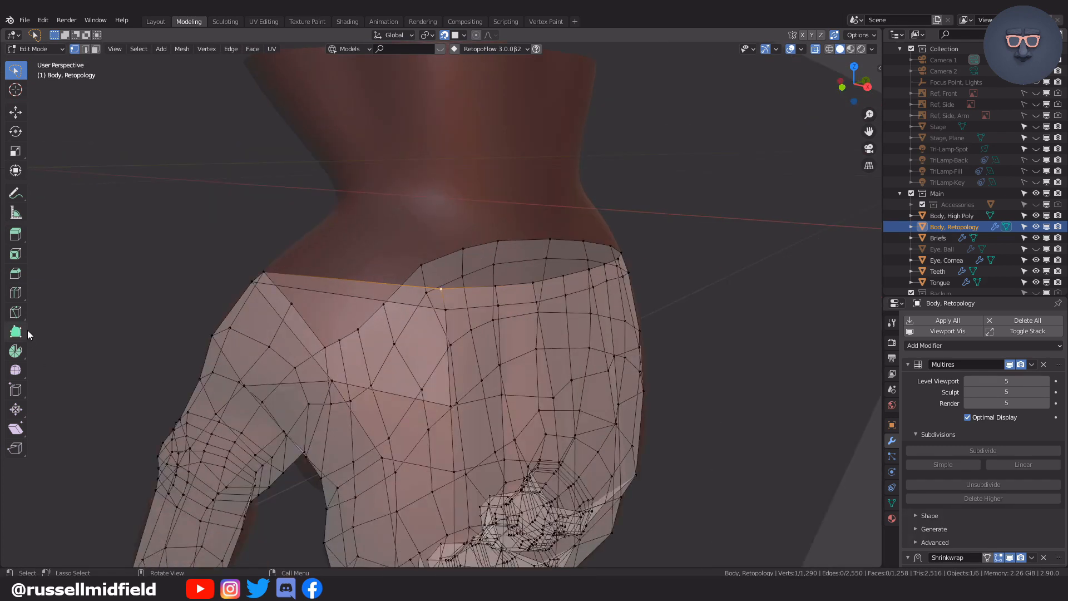
Use Poly Build to reposition vertices in the middle of the hand and even out the rows behind the fingers
left_click(16, 332)
middle_click_drag(389, 362, 458, 318)
left_click_drag(457, 306, 393, 284)
middle_click_drag(452, 409, 447, 257)
left_click_drag(465, 278, 469, 266)
middle_click_drag(503, 233, 484, 245)
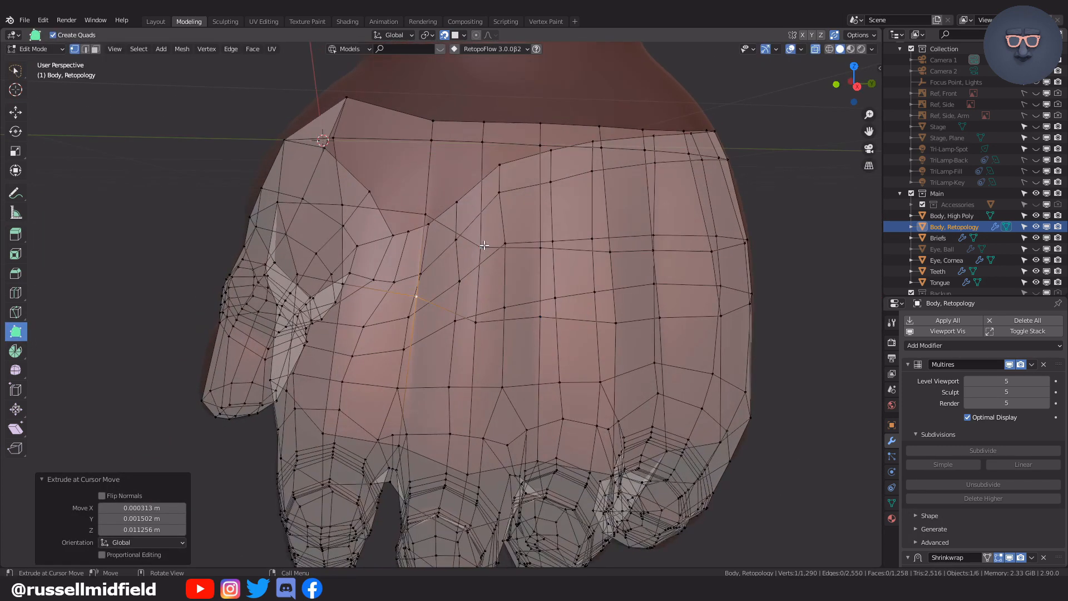
left_click_drag(548, 315, 547, 306)
middle_click_drag(547, 306, 543, 267)
left_click_drag(585, 357, 583, 349)
middle_click_drag(584, 349, 479, 279)
left_click_drag(478, 276, 478, 276)
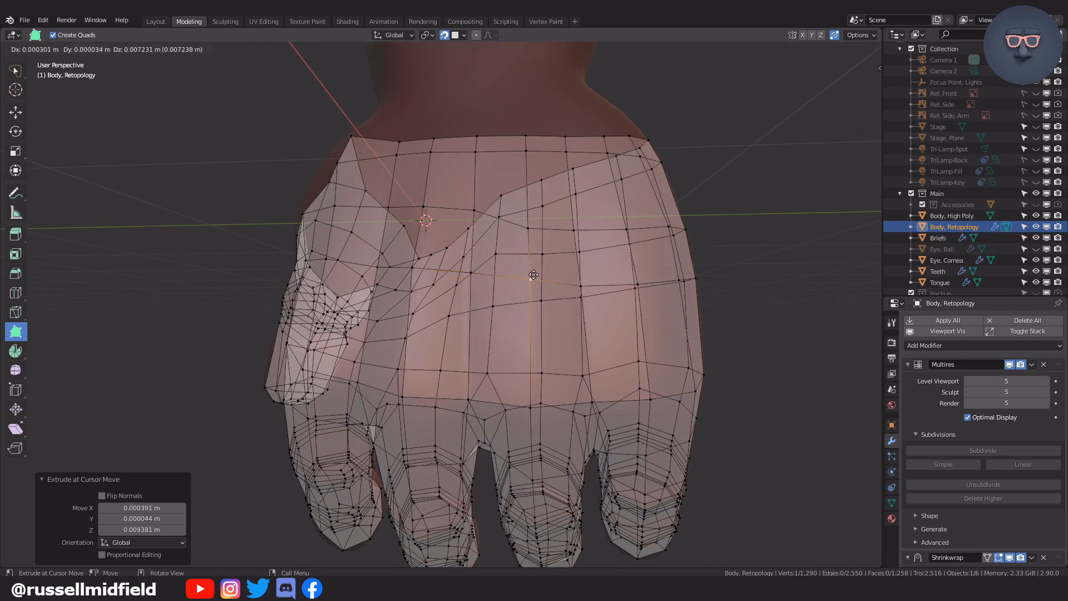
Even out the vertex spacing on both sides of the hand between the finger bases and the wrist-side rows
left_click_drag(641, 276, 641, 274)
middle_click_drag(641, 275, 690, 283)
left_click_drag(621, 312, 619, 295)
middle_click_drag(620, 295, 812, 279)
left_click_drag(381, 226, 384, 252)
middle_click_drag(384, 252, 328, 201)
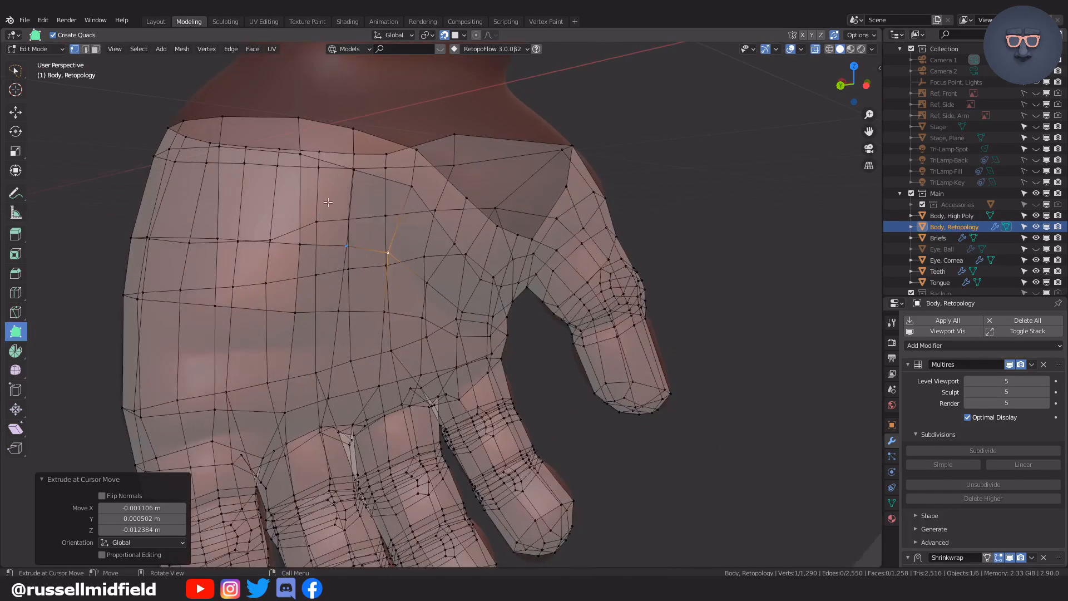
left_click_drag(301, 161, 303, 161)
middle_click_drag(303, 162, 548, 254)
left_click_drag(548, 254, 541, 258)
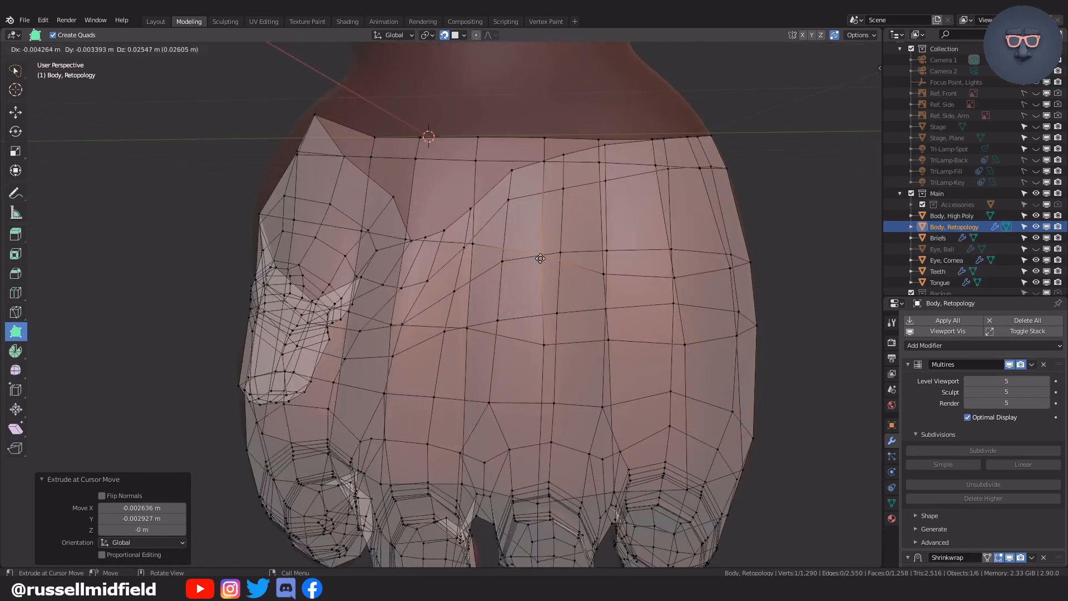
Straighten the vertical edge lines running from the fingers toward the wrist by shifting their vertices
middle_click_drag(606, 291, 599, 278)
left_click_drag(543, 231, 551, 227)
middle_click_drag(551, 227, 520, 272)
left_click_drag(519, 277, 516, 240)
middle_click_drag(572, 242, 518, 251)
left_click_drag(414, 254, 421, 250)
middle_click_drag(434, 251, 398, 245)
left_click_drag(267, 239, 264, 235)
middle_click_drag(295, 229, 261, 228)
left_click_drag(364, 264, 364, 253)
Reposition the vertices in the upper rows below the wrist, working toward the little-finger side
middle_click_drag(364, 253, 491, 221)
left_click_drag(491, 221, 476, 221)
middle_click_drag(476, 221, 512, 245)
left_click_drag(539, 170, 537, 144)
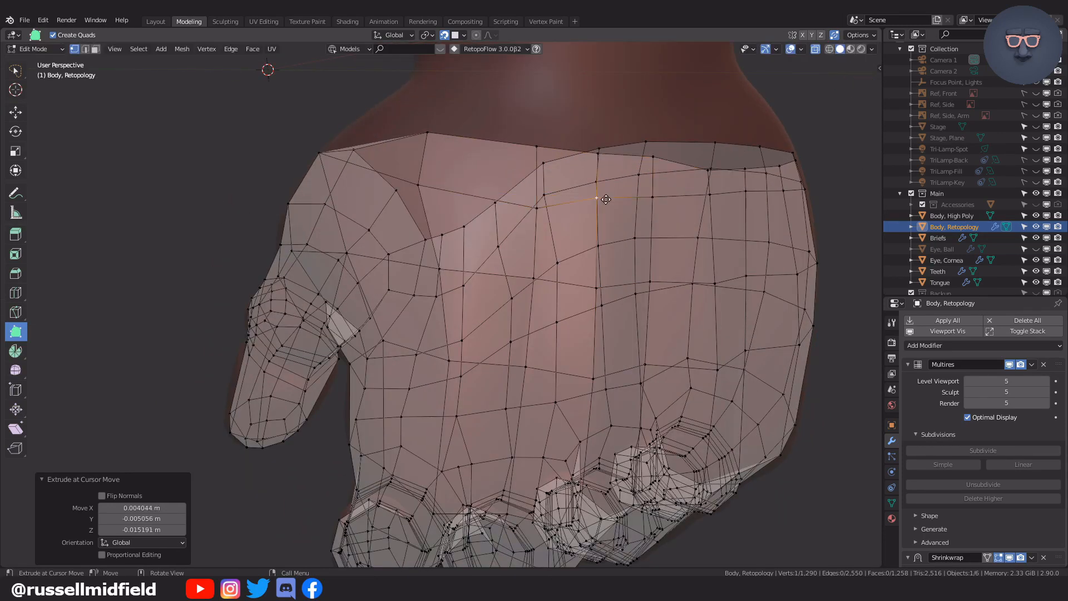
left_click_drag(659, 207, 661, 207)
middle_click_drag(661, 207, 604, 203)
left_click_drag(604, 204, 604, 203)
left_click_drag(737, 220, 737, 222)
middle_click_drag(737, 221, 688, 227)
left_click_drag(688, 227, 687, 231)
middle_click_drag(686, 231, 562, 197)
Adjust the vertices below the wrist edge and along the outer side of the thumb's base
left_click_drag(562, 197, 537, 198)
middle_click_drag(536, 198, 612, 175)
left_click_drag(613, 176, 610, 152)
middle_click_drag(610, 151, 645, 161)
left_click_drag(389, 188, 429, 204)
middle_click_drag(428, 204, 528, 250)
left_click_drag(502, 316, 502, 315)
middle_click_drag(502, 315, 368, 300)
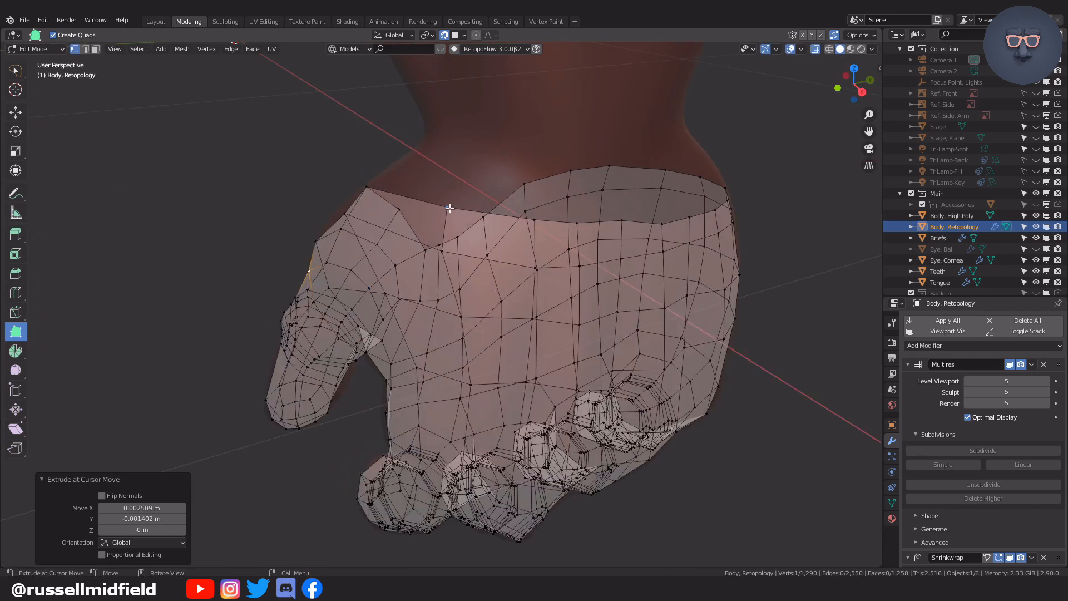
Space out the vertices along the open wrist-side edge from the thumb's base to the little-finger side
left_click_drag(411, 187, 371, 172)
middle_click_drag(472, 236, 485, 244)
left_click_drag(514, 198, 514, 200)
middle_click_drag(515, 199, 577, 221)
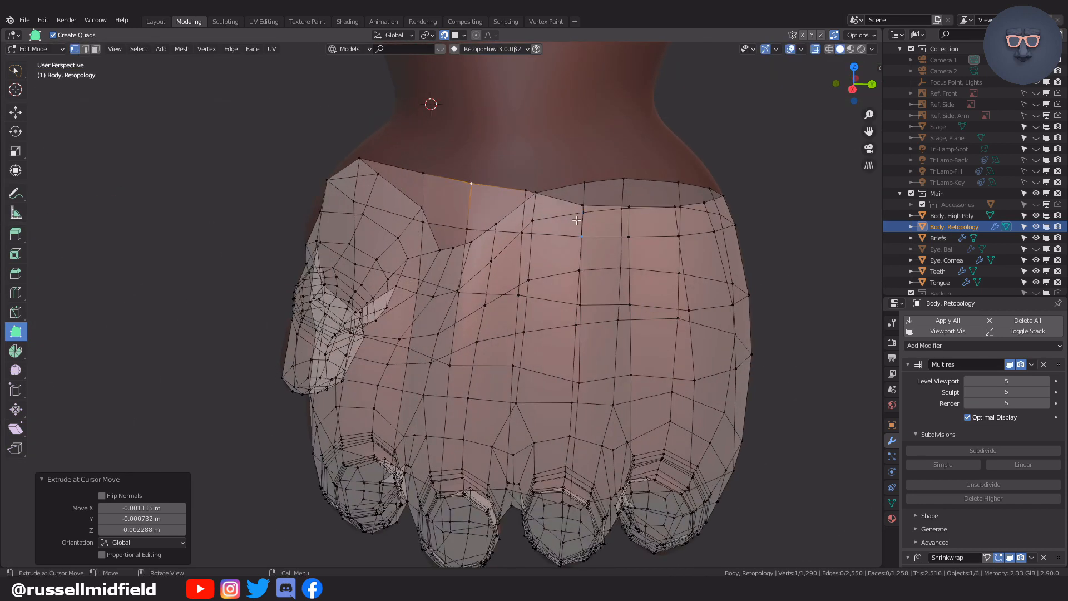
left_click_drag(637, 199, 638, 200)
middle_click_drag(637, 201, 606, 197)
left_click_drag(641, 194, 642, 195)
middle_click_drag(641, 194, 462, 312)
Reposition the palm vertices beside the thumb's base to smooth the edge flow toward the wrist
key("ctrl+r")
left_click_drag(462, 312, 490, 300)
middle_click_drag(490, 301, 523, 249)
left_click_drag(523, 248, 520, 243)
middle_click_drag(521, 243, 496, 211)
left_click_drag(496, 211, 501, 203)
middle_click_drag(501, 203, 510, 193)
scroll(510, 193, "up", 2)
left_click_drag(443, 229, 445, 215)
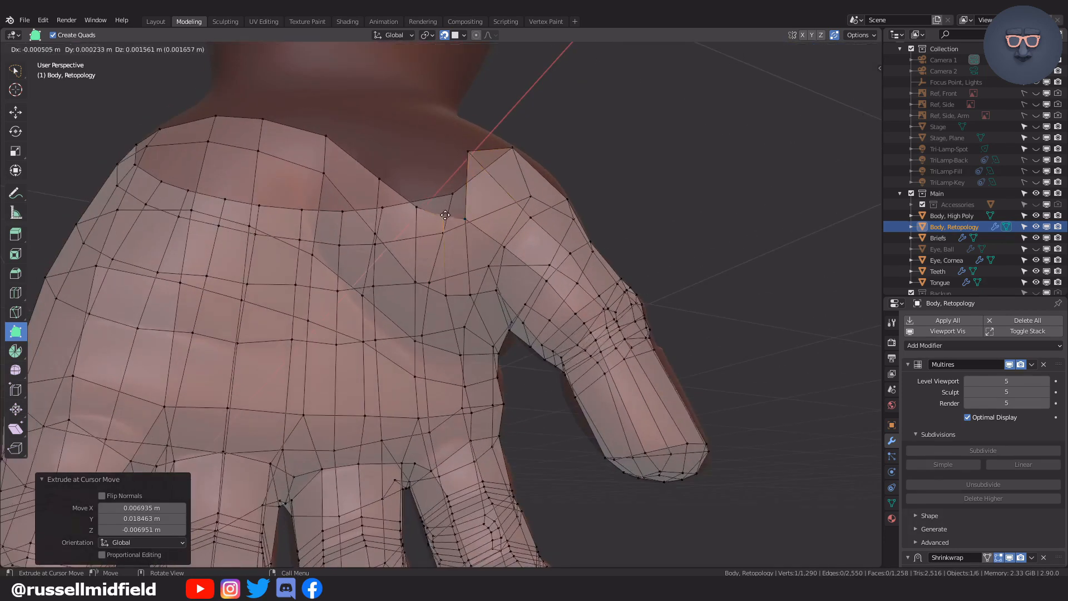
middle_click_drag(388, 205, 460, 248)
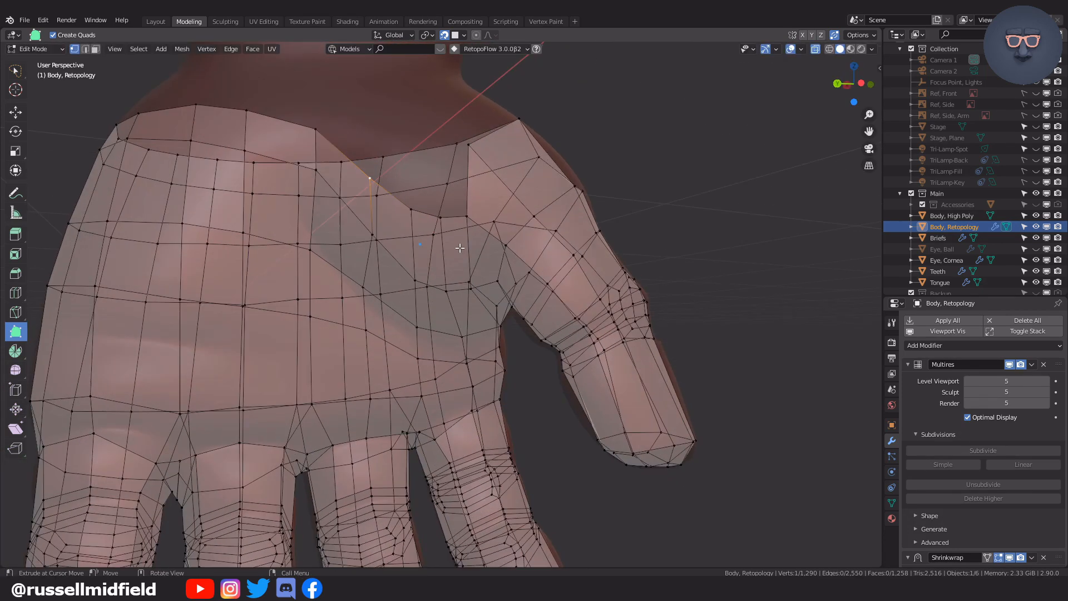
left_click_drag(368, 229, 371, 221)
middle_click_drag(389, 195, 590, 300)
scroll(443, 295, "down", 3)
Switch to the Select tool and add a row of faces from the thumb's base along the palm's open edge
key("w")
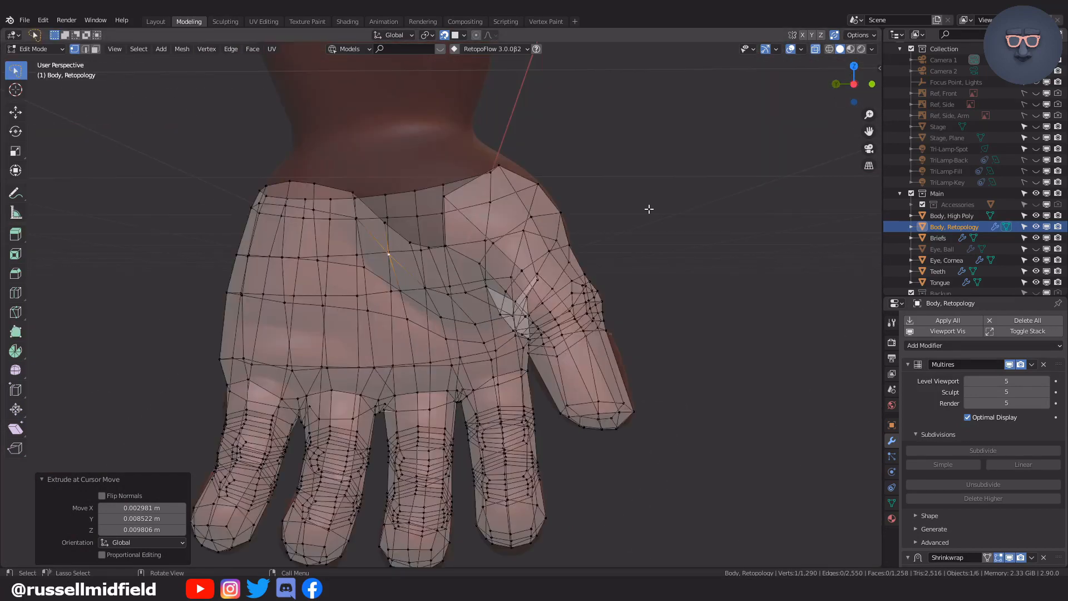
left_click(448, 247)
middle_click_drag(484, 253, 490, 260, "shift")
scroll(491, 260, "up", 2)
left_click(535, 201)
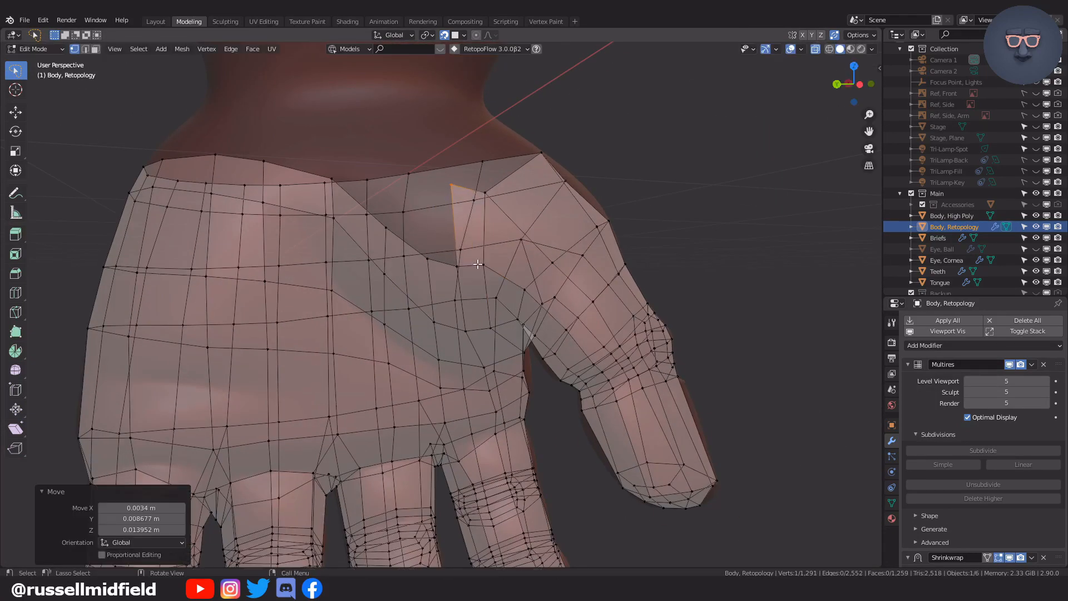
left_click(457, 266)
key("f")
left_click(440, 236)
left_click(427, 258)
key("f")
left_click(409, 230)
left_click(390, 228)
Extend the new row of faces along the palm's wrist-side edge toward the little-finger side
middle_click_drag(488, 227, 520, 269, "shift")
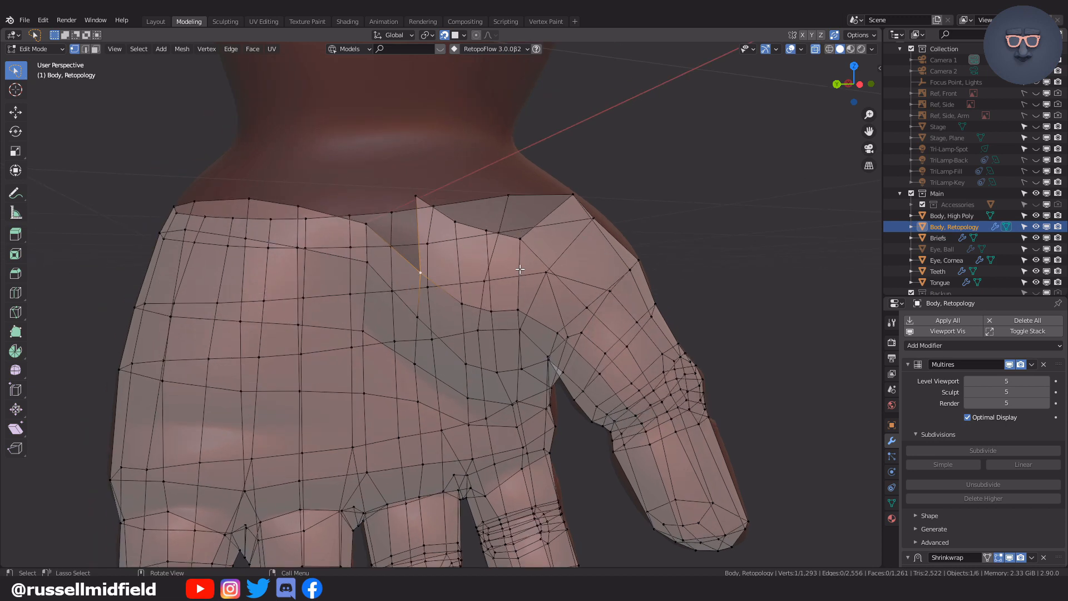
left_click(526, 312)
left_click(366, 224)
key("f")
left_click(365, 236)
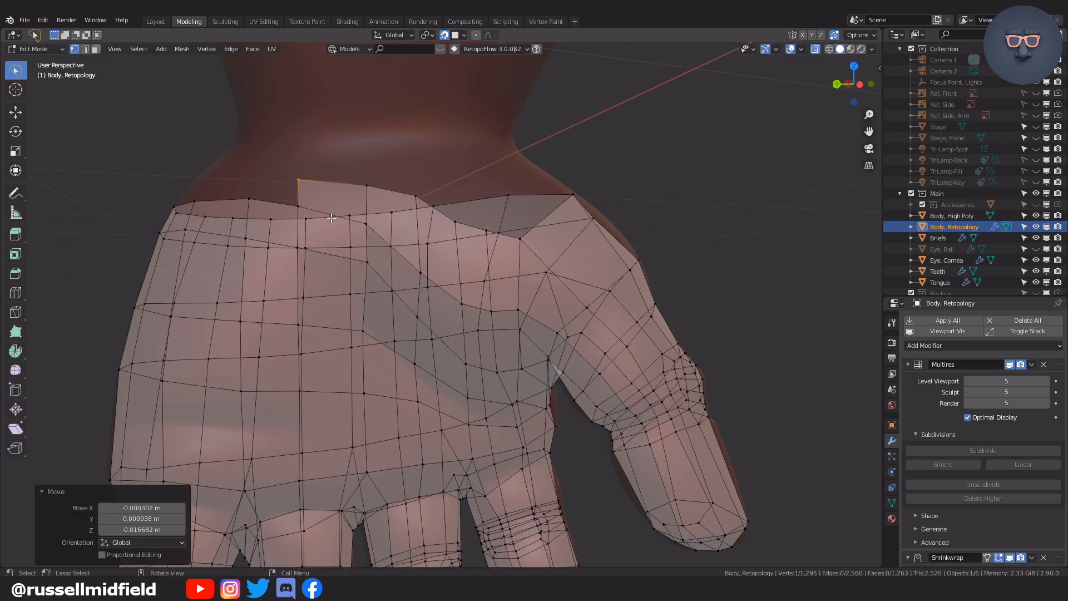
left_click(303, 206)
key("f")
left_click(344, 210)
Try to cut an edge loop across the palm faces beside the thumb's base
key("ctrl+r")
left_click(462, 251)
right_click(461, 251)
scroll(461, 251, "down", 4)
middle_click_drag(462, 251, 422, 287)
scroll(493, 273, "up", 1)
key("ctrl+z")
Complete the new row of faces around the hand's open wrist edge and align its newly added vertices
left_click(405, 296)
left_click(424, 305)
middle_click_drag(424, 304, 261, 284)
left_click(320, 285)
scroll(389, 295, "up", 1)
key("g")
left_click(337, 330)
key("g")
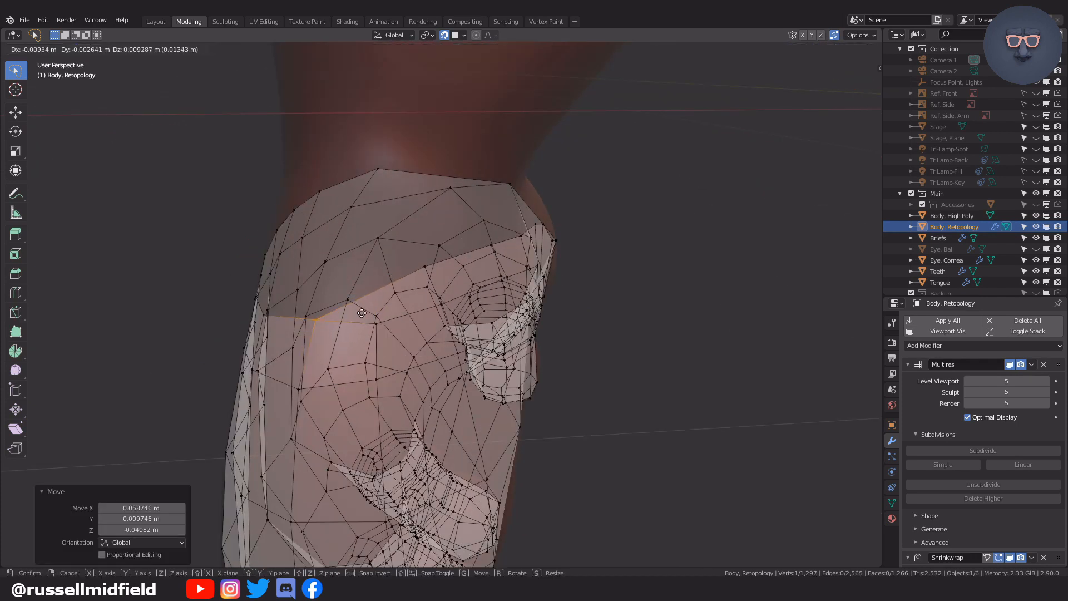
Reposition the row's vertices along the wrist edge to smooth the open boundary
key("g")
middle_click_drag(375, 323, 336, 248)
left_click(359, 312)
left_click(315, 232)
scroll(367, 228, "up", 1)
key("g")
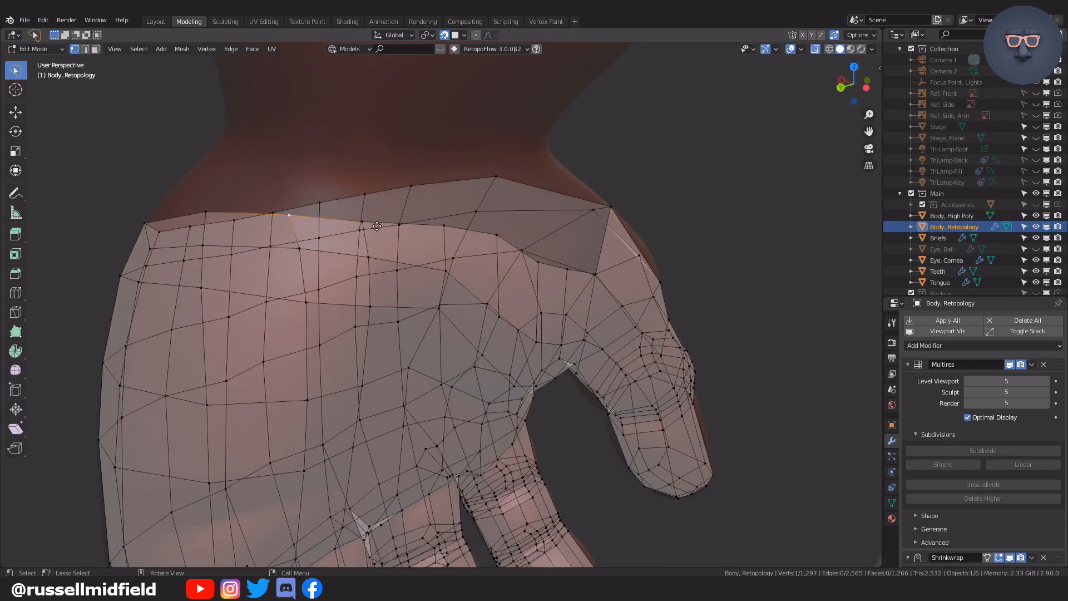
left_click(409, 215)
Try to cut an edge loop through the row of faces along the wrist edge
key("ctrl+r")
left_click(285, 225)
left_click(285, 226)
scroll(441, 250, "down", 2)
key("ctrl+z")
scroll(393, 269, "up", 1)
Switch to the Poly Build tool and even out the vertices along the palm's wrist edge
middle_click_drag(423, 244, 364, 250)
left_click_drag(349, 221, 339, 205)
left_click_drag(285, 212, 280, 202)
middle_click_drag(366, 218, 382, 212)
left_click_drag(415, 204, 414, 204)
middle_click_drag(414, 204, 401, 214)
left_click_drag(419, 239, 418, 206)
middle_click_drag(418, 205, 437, 216)
left_click_drag(477, 246, 475, 219)
middle_click_drag(474, 219, 457, 236)
Reposition the palm vertices beside the thumb's base to relax the diagonal edge flow toward the wrist
left_click_drag(412, 285, 448, 287)
middle_click_drag(417, 263, 384, 328)
left_click_drag(384, 328, 398, 319)
middle_click_drag(398, 319, 369, 307)
left_click_drag(369, 307, 355, 303)
left_click_drag(357, 360, 356, 361)
middle_click_drag(356, 361, 352, 361)
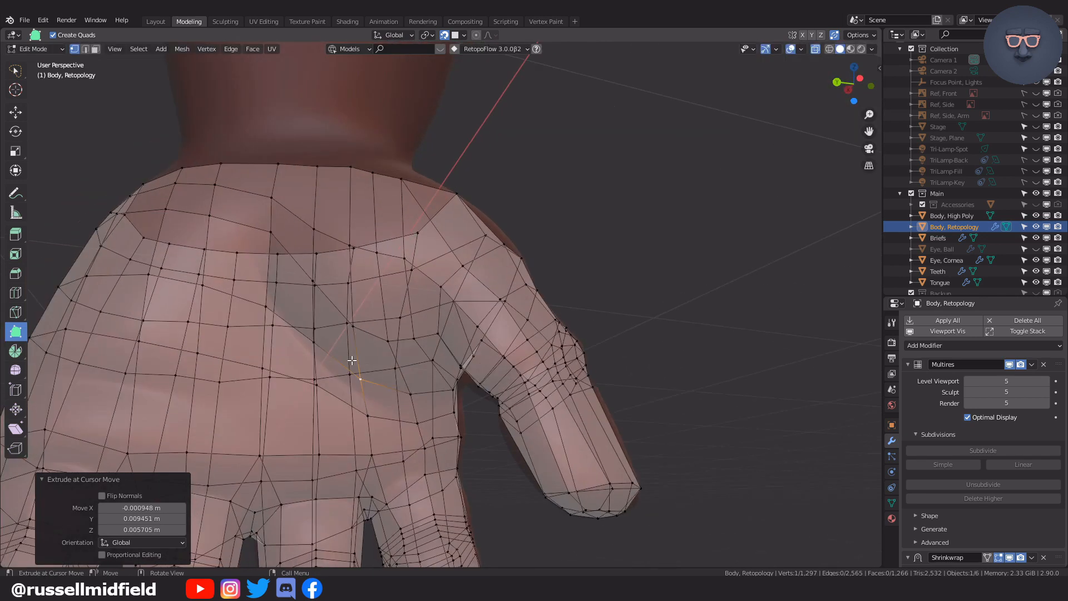
left_click_drag(389, 332, 389, 331)
middle_click_drag(389, 332, 355, 256)
left_click_drag(355, 256, 353, 255)
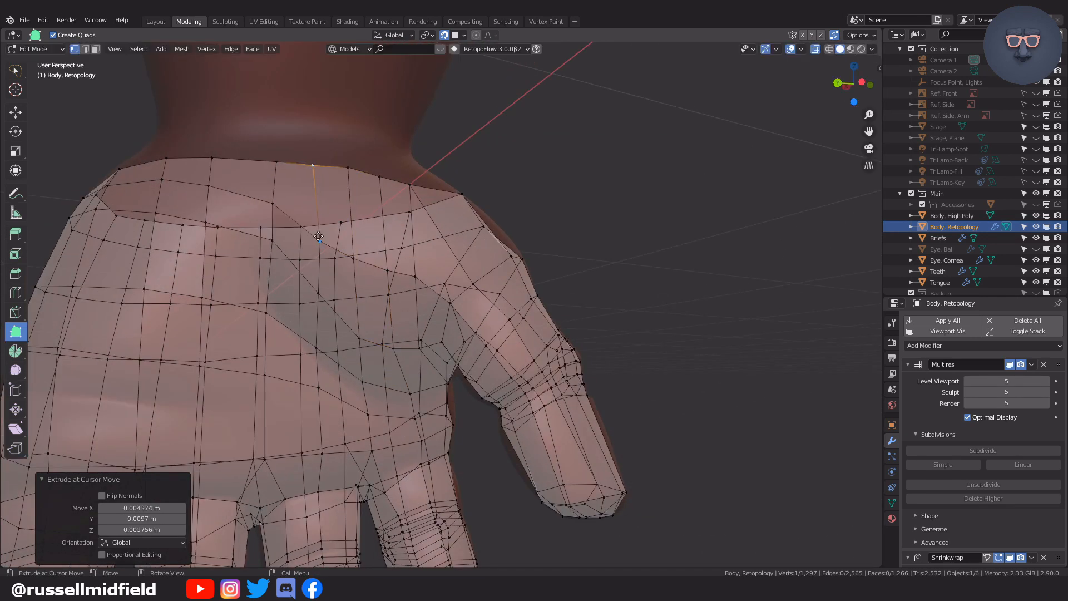
Adjust the upper palm vertices below the wrist edge so the face columns run evenly into the boundary
middle_click_drag(314, 219, 278, 213)
left_click_drag(278, 213, 277, 211)
left_click_drag(316, 258, 316, 258)
middle_click_drag(316, 258, 351, 293)
left_click_drag(350, 294, 351, 294)
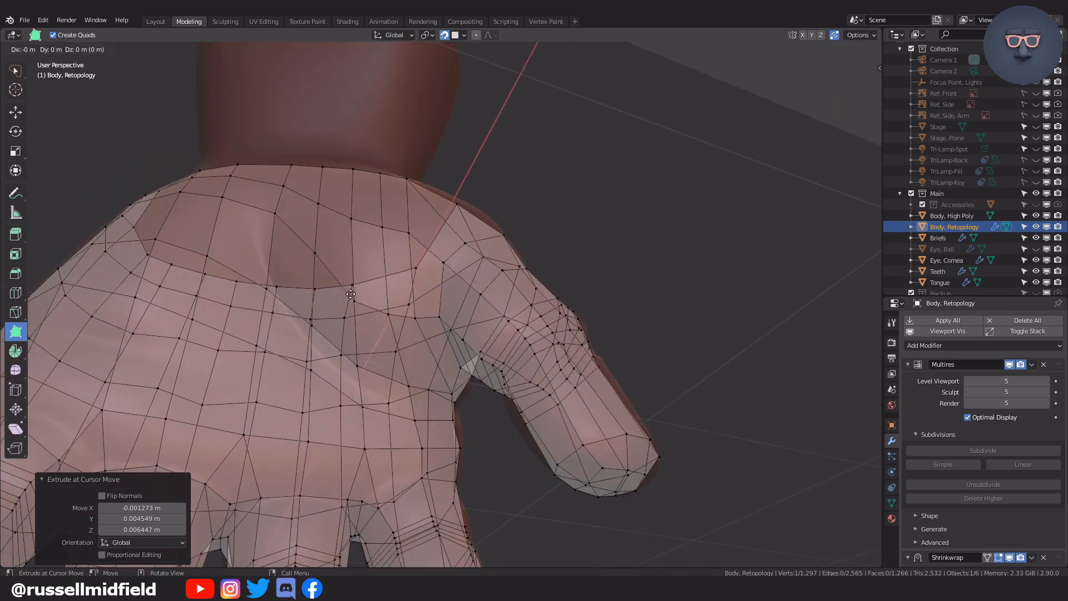
middle_click_drag(355, 288, 361, 204)
left_click_drag(323, 198, 324, 200)
middle_click_drag(324, 200, 350, 228)
left_click_drag(387, 202, 387, 203)
middle_click_drag(387, 203, 381, 239)
left_click_drag(381, 239, 382, 241)
middle_click_drag(382, 240, 361, 249)
Even out the wrist-edge vertices around the side and back of the hand
middle_click_drag(426, 261, 467, 240)
left_click(445, 273)
left_click(467, 239)
scroll(453, 195, "up", 3)
left_click(338, 218)
middle_click_drag(453, 196, 420, 216)
left_click(390, 222)
middle_click_drag(523, 231, 557, 196)
left_click(557, 195)
middle_click_drag(625, 201, 488, 210)
key("g")
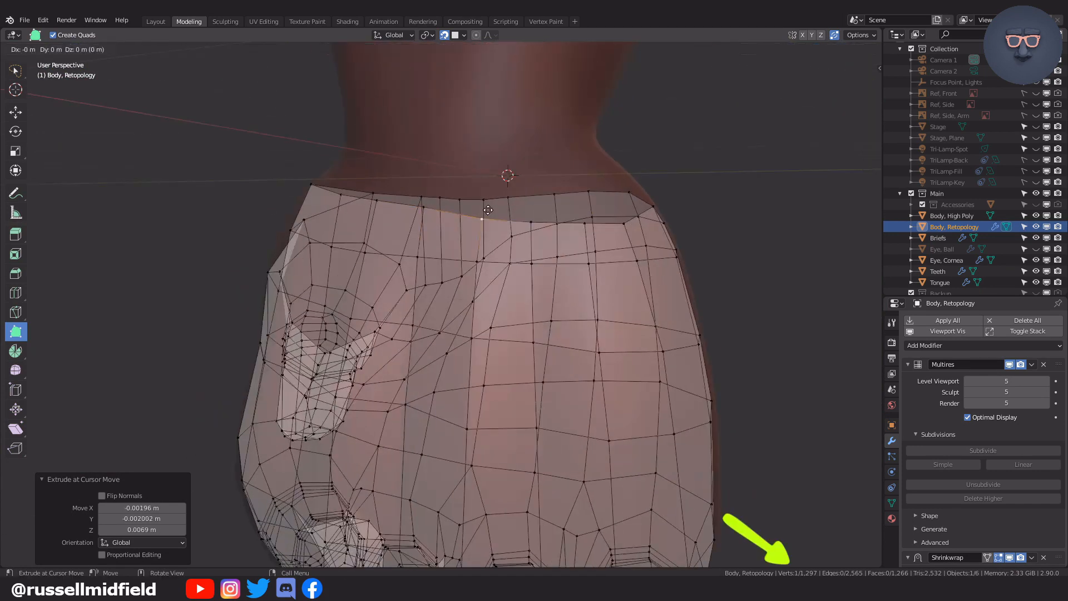
left_click(622, 217)
Select the hand's open wrist edge loop to check its vertex count against the forearm ring, and clear the selection
middle_click_drag(622, 217, 813, 549)
left_click(392, 236, "alt")
left_click(392, 234, "alt")
middle_click_drag(667, 407, 630, 331)
left_click(653, 322)
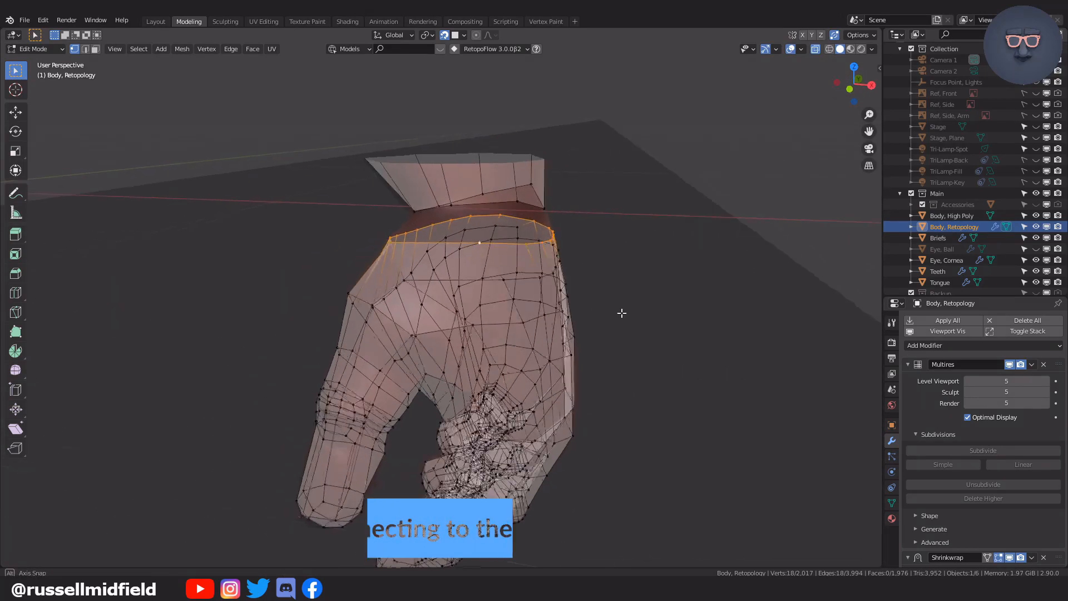
middle_click_drag(620, 310, 529, 293)
scroll(451, 243, "up", 2)
key("alt+a")
scroll(370, 276, "up", 1)
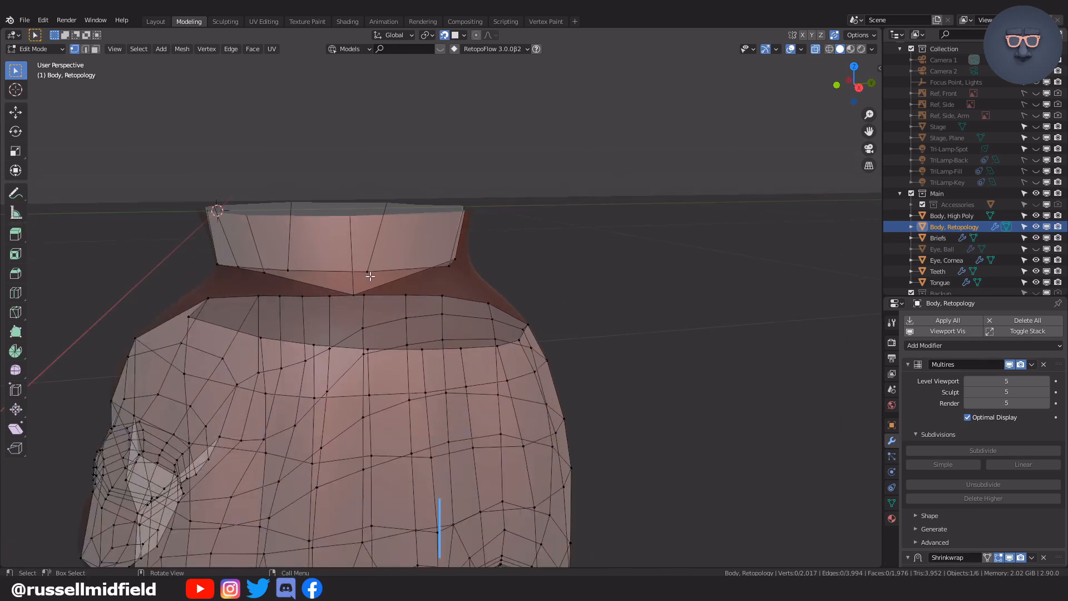
Move the low-hanging vertex on the forearm ring's lower edge up level with its neighbours
left_click(412, 281)
key("KP_Decimal")
scroll(417, 280, "down", 3)
middle_click_drag(424, 269, 397, 301)
scroll(407, 292, "up", 2)
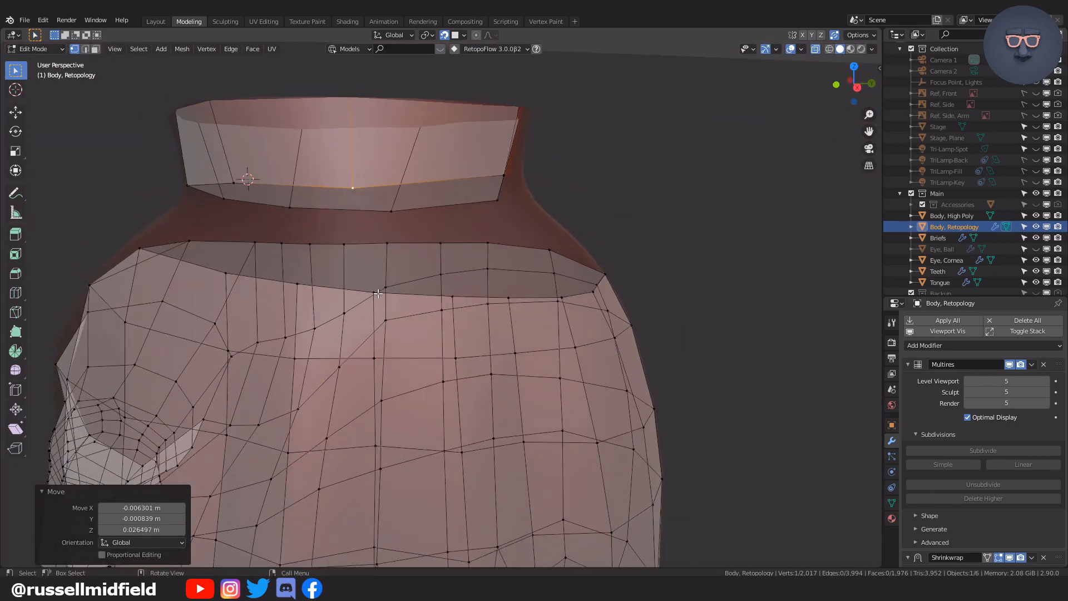
Extrude a short face from the middle of the palm's wrist edge toward the forearm
middle_click_drag(659, 312, 423, 300)
scroll(438, 290, "down", 3)
scroll(527, 306, "up", 2)
middle_click_drag(527, 305, 587, 268)
scroll(532, 306, "down", 1)
key("e")
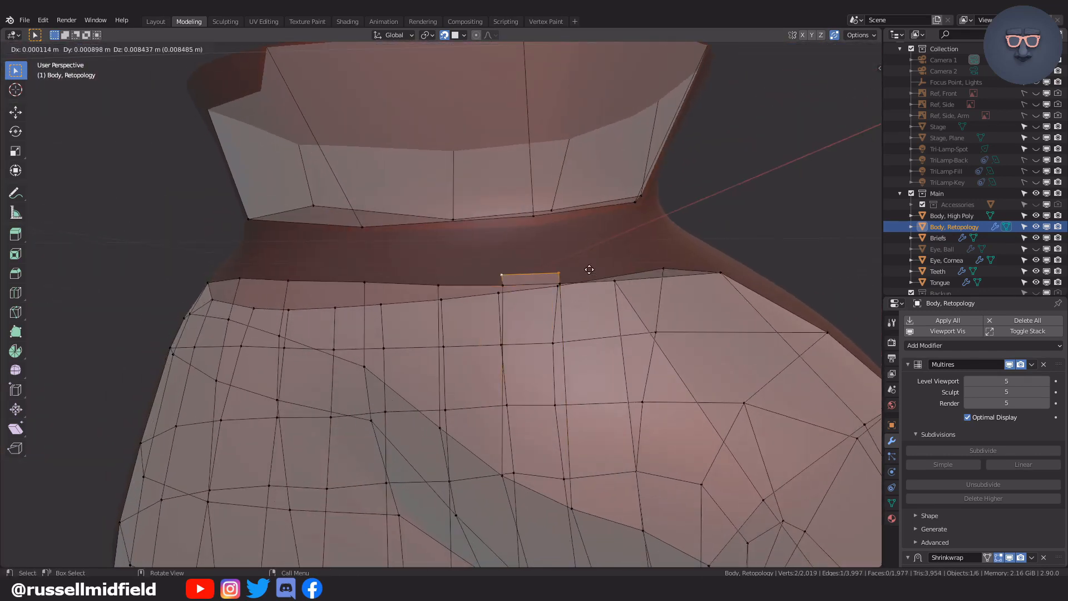
left_click(591, 265)
Extrude the short palm face again toward the forearm and fill side faces down to the neighbouring wrist-edge vertices
left_click(558, 265)
key("e")
left_click(597, 238)
left_click(503, 264)
key("e")
left_click(494, 246)
left_click(439, 284, "shift")
key("f")
middle_click_drag(612, 254, 521, 285)
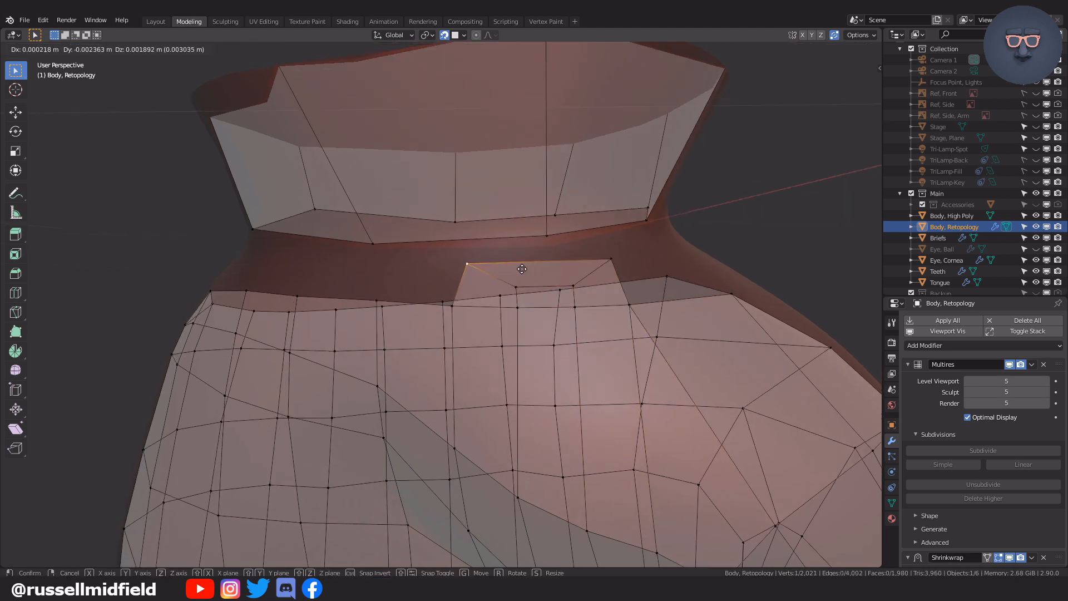
Reposition the outer corner vertices of the edge-reducing face patch on the palm's wrist edge
key("g")
left_click(482, 264)
left_click(611, 258)
key("g")
left_click(602, 258)
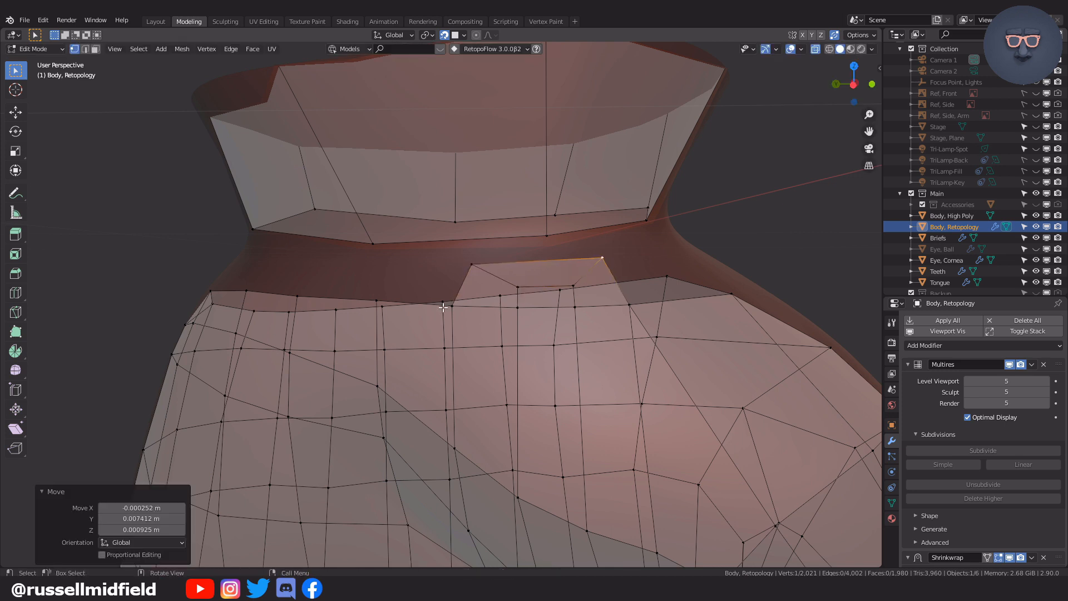
middle_click_drag(476, 263, 627, 379)
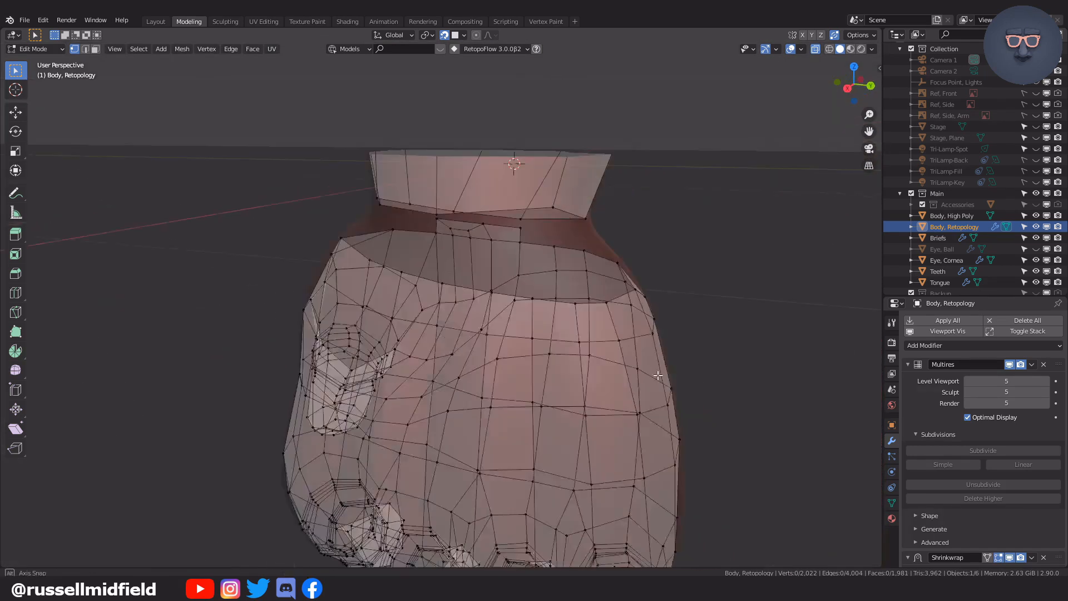
Extrude a short face from the wrist edge on the back of the hand and fill angled faces on both sides
middle_click_drag(658, 375, 553, 379)
scroll(618, 356, "up", 2)
middle_click_drag(615, 390, 598, 383)
left_click(501, 350)
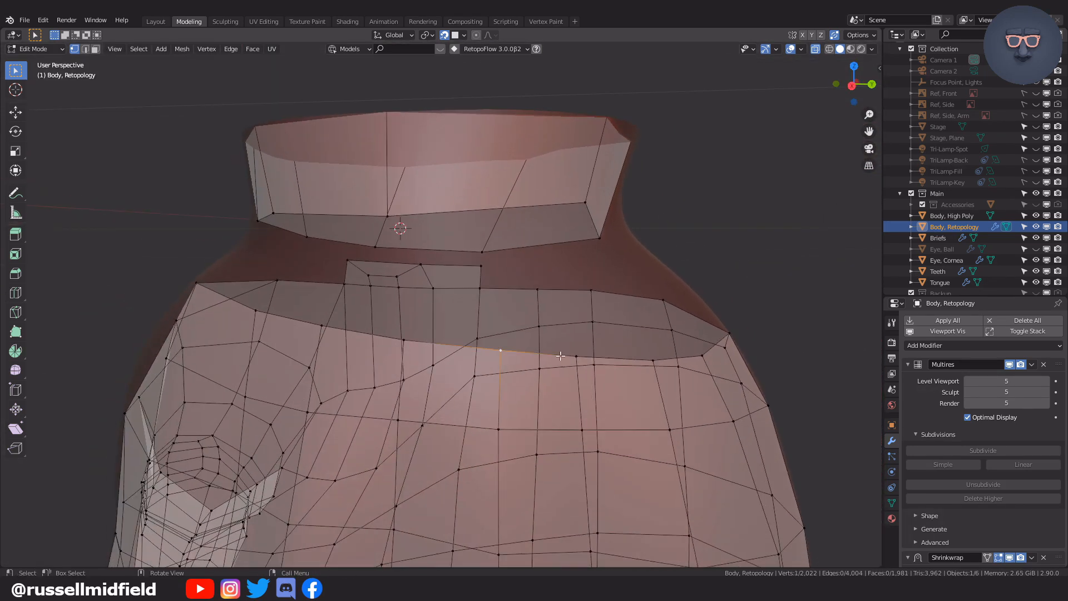
left_click(599, 333)
key("e")
left_click(410, 291)
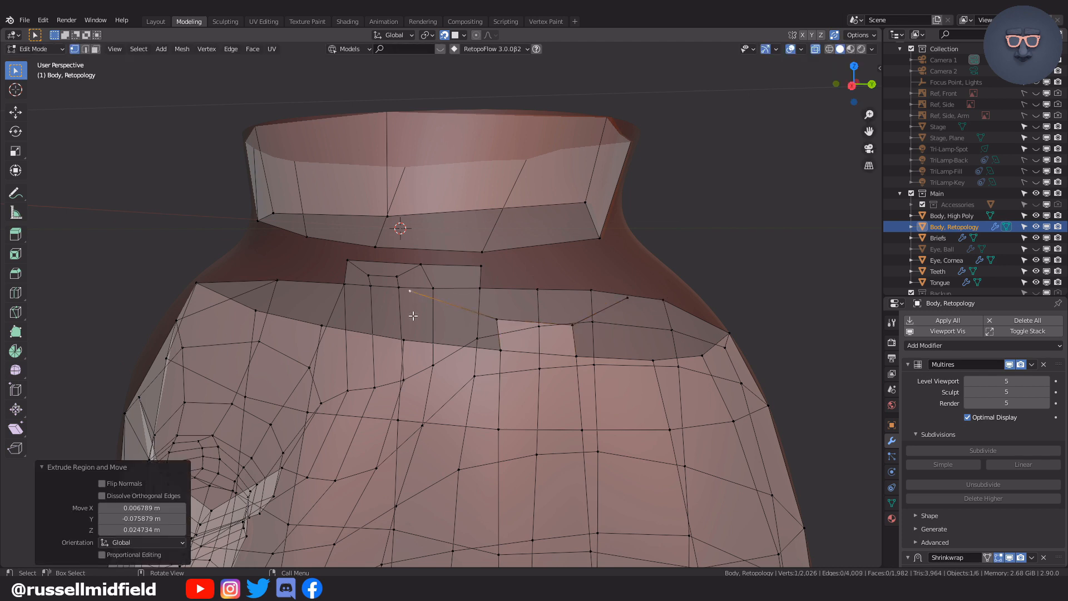
left_click(404, 340, "shift")
left_click(501, 350, "shift")
left_click(497, 319, "shift")
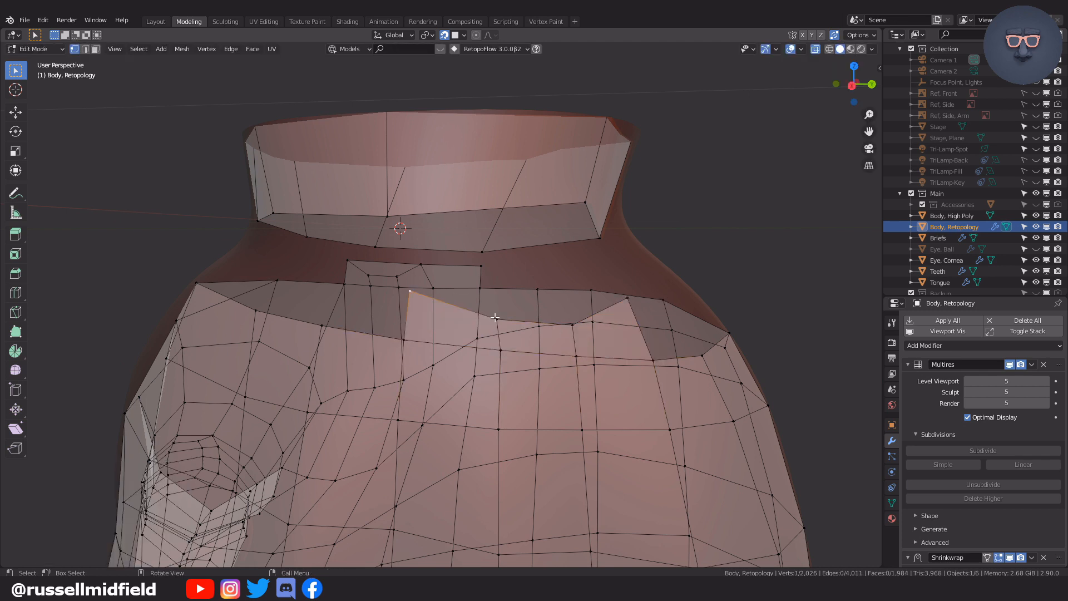
Adjust the new face patch on the back of the hand and select wrist-edge vertices for the next extrusion
left_click(544, 303)
middle_click_drag(544, 303, 579, 396)
left_click(530, 320)
middle_click_drag(530, 320, 603, 384)
key("ctrl+z")
left_click(548, 410)
left_click(491, 422)
left_click(628, 413)
left_click(649, 438, "ctrl")
left_click(609, 358)
left_click(589, 349)
Extrude another short face from the wrist edge and fill the adjoining angled faces
key("e")
left_click(659, 338)
middle_click_drag(659, 338, 578, 341)
left_click(535, 345)
key("e")
left_click(550, 349)
left_click(523, 334)
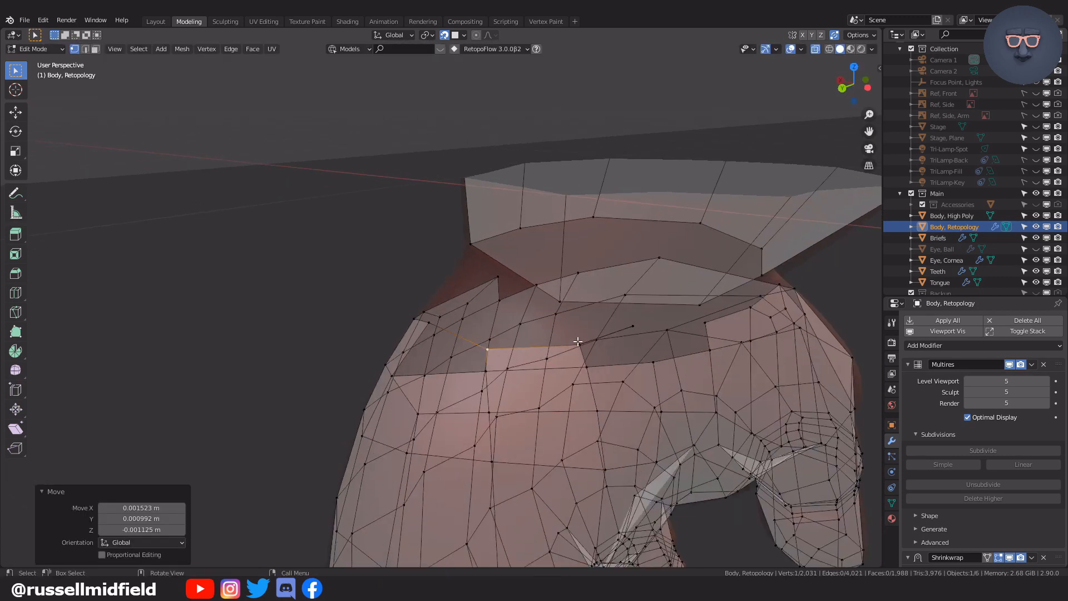
left_click(661, 329)
middle_click_drag(661, 329, 536, 355)
key("f")
Fill the remaining face of the wrist-edge patch and reposition its surrounding vertices
middle_click_drag(457, 337, 578, 309)
key("g")
key("f")
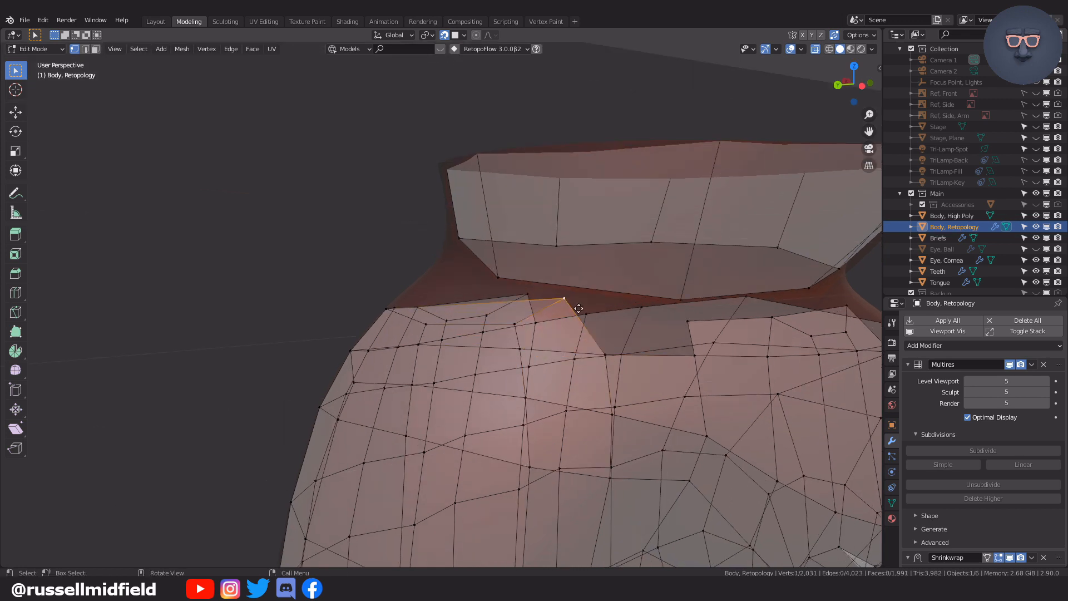
middle_click_drag(486, 370, 589, 396)
key("g")
key("g")
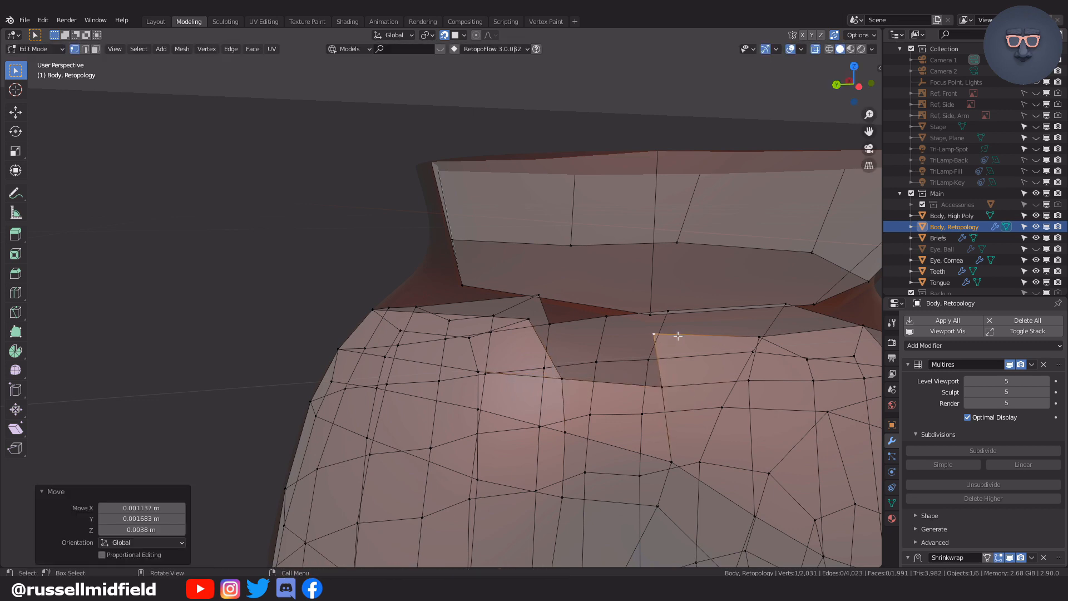
left_click(660, 390)
key("g")
middle_click_drag(660, 400, 508, 425)
left_click(529, 336)
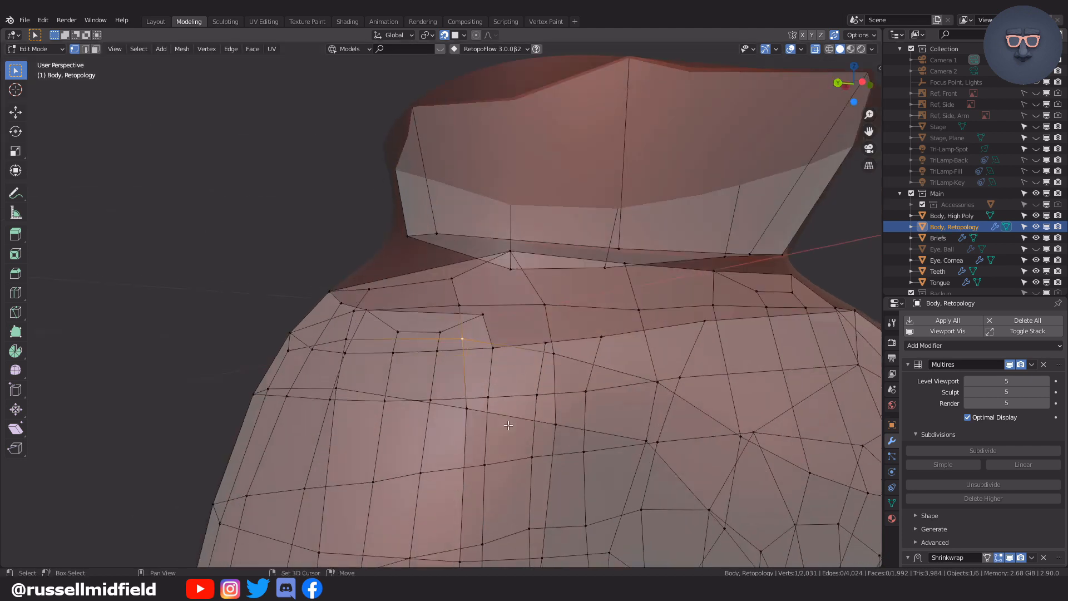
Reposition the selected vertex near the hand's wrist border and extrude a new edge from it
middle_click_drag(466, 351, 519, 395)
key("g")
left_click(489, 340)
key("g")
key("e")
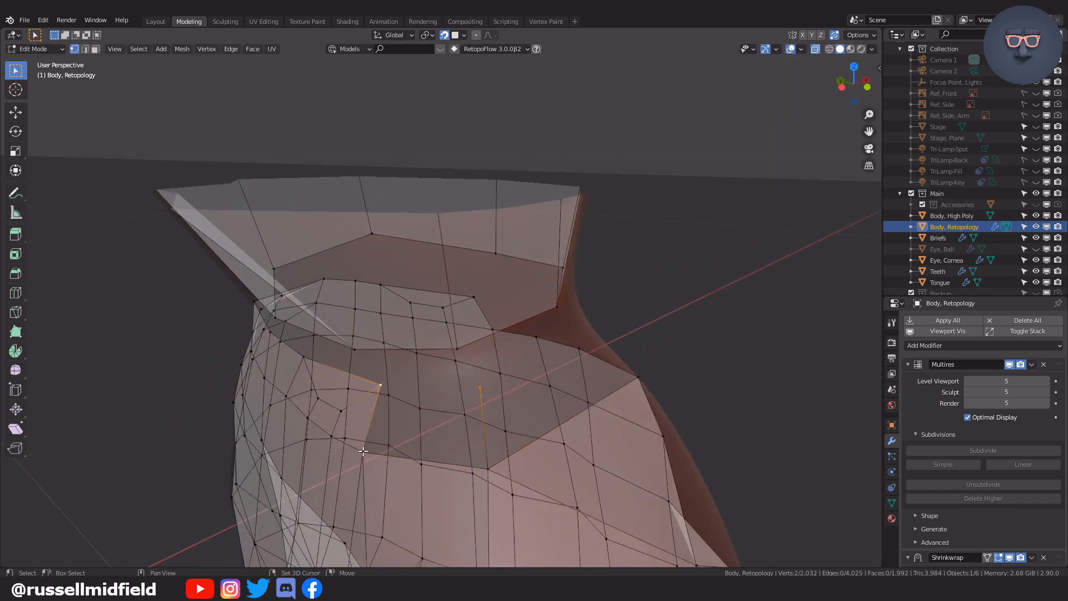
Place the extruded vertex and fill the adjoining faces along the hand's wrist border
left_click(385, 450)
middle_click_drag(533, 468, 349, 438)
key("g")
key("f")
left_click(419, 469)
left_click(283, 416)
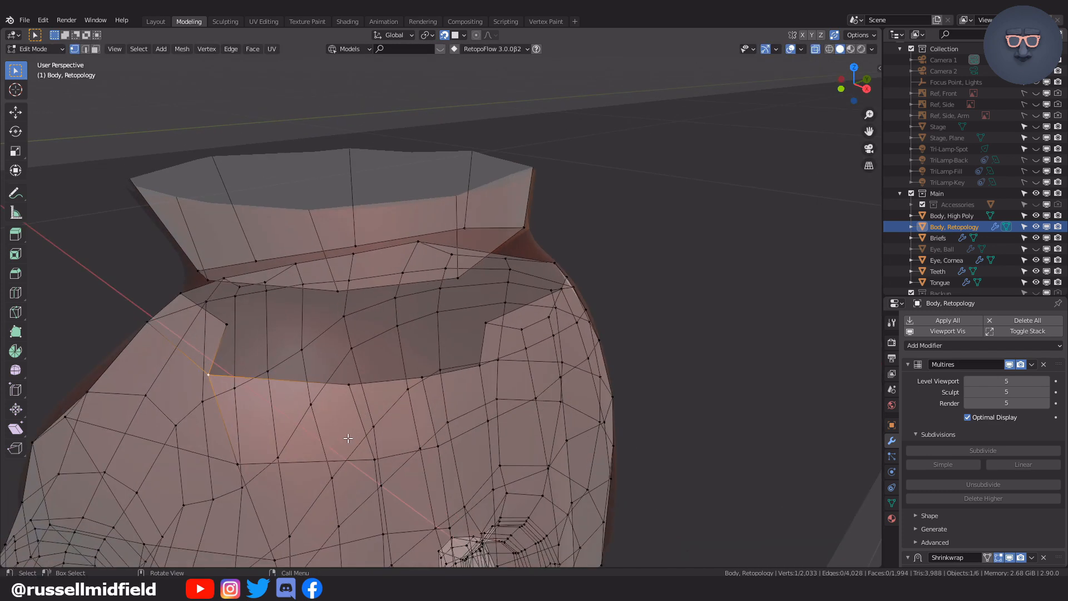
Add quads along the hand's wrist border with Poly Build and adjust their vertices
middle_click_drag(397, 402, 444, 389)
left_click(382, 404)
left_click(357, 320, "alt")
middle_click_drag(356, 320, 525, 393)
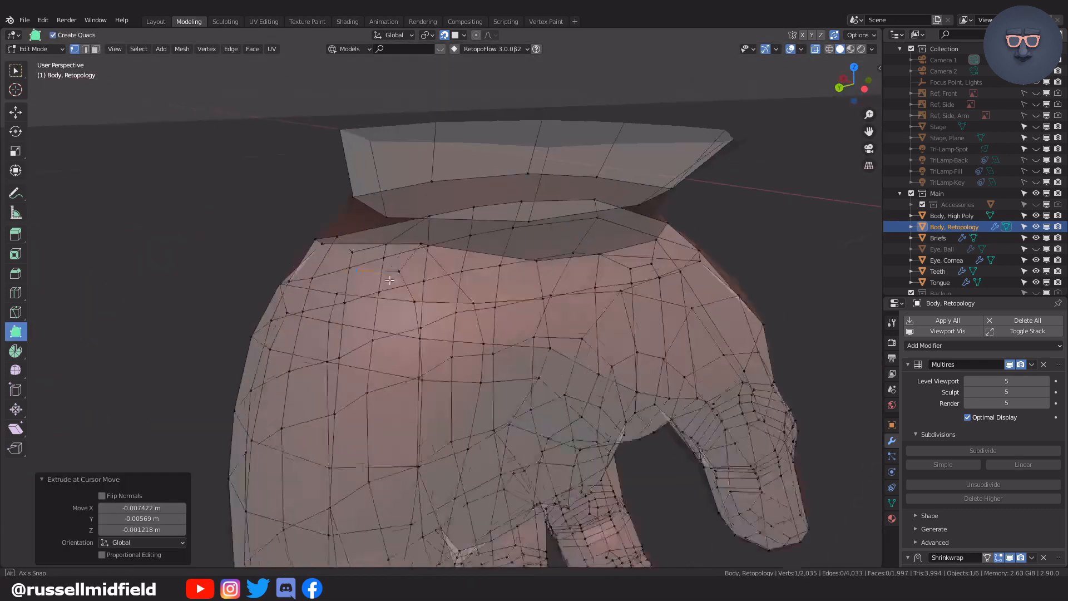
middle_click_drag(442, 284, 509, 260)
left_click_drag(509, 260, 496, 255)
middle_click_drag(535, 254, 381, 306)
left_click(17, 72)
Add two centred loop cuts running lengthwise through the forearm mesh above the wrist
middle_click_drag(298, 281, 424, 349)
key("alt+a")
scroll(293, 260, "up", 2)
key("ctrl+r")
left_click(345, 301)
right_click(345, 301)
middle_click_drag(455, 318, 382, 283)
middle_click_drag(292, 340, 521, 365)
left_click(456, 365, "alt")
key("ctrl+r")
left_click(483, 376)
right_click(483, 376)
Insert another lengthwise edge loop in the forearm to match the hand's edge count
scroll(483, 377, "down", 3)
middle_click_drag(390, 345, 440, 328)
scroll(440, 327, "up", 2)
key("ctrl+r")
left_click(397, 370, "alt")
Fill faces between the forearm's lower edge and the hand's wrist border
middle_click_drag(396, 370, 496, 245)
middle_click_drag(516, 279, 513, 289)
left_click(494, 282)
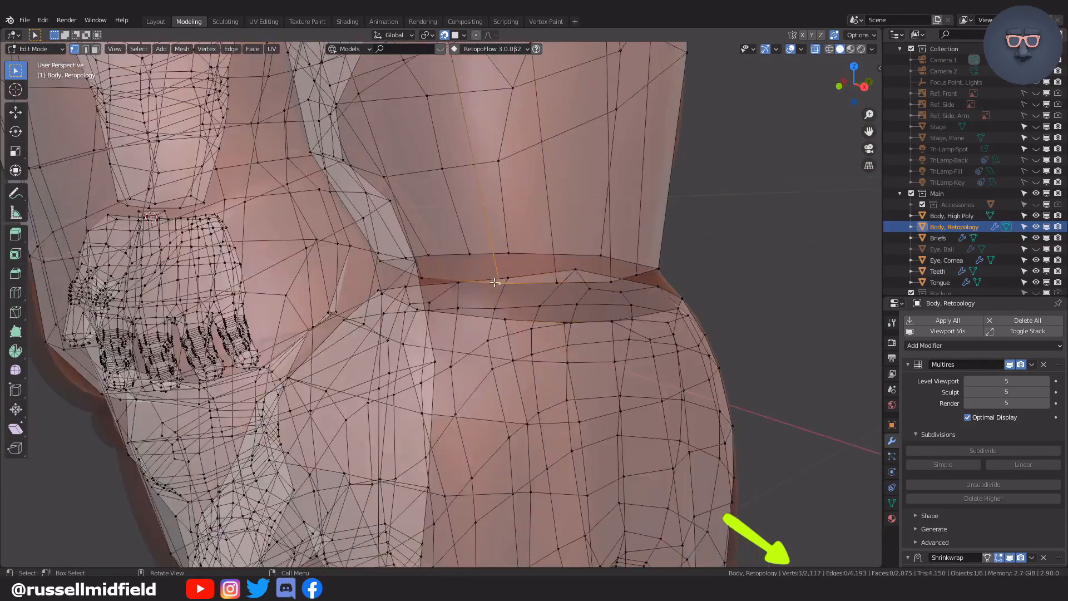
key("f")
middle_click_drag(564, 321, 418, 322)
left_click(540, 288)
key("f")
left_click(324, 321)
middle_click_drag(324, 322, 384, 317)
Hide the rest of the body and the upper arm so only the forearm and hand mesh remain
key("KP_1")
scroll(453, 288, "down", 7)
scroll(453, 288, "down", 1)
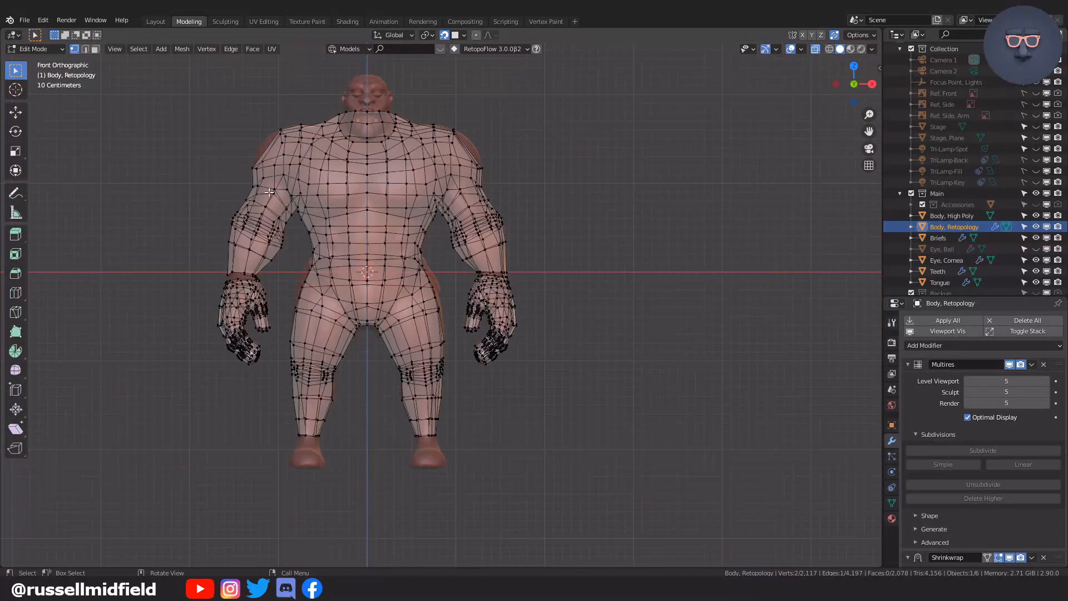
left_click_drag(462, 498, 460, 498)
key("h")
middle_click_drag(465, 362, 462, 369)
left_click_drag(401, 129, 540, 239)
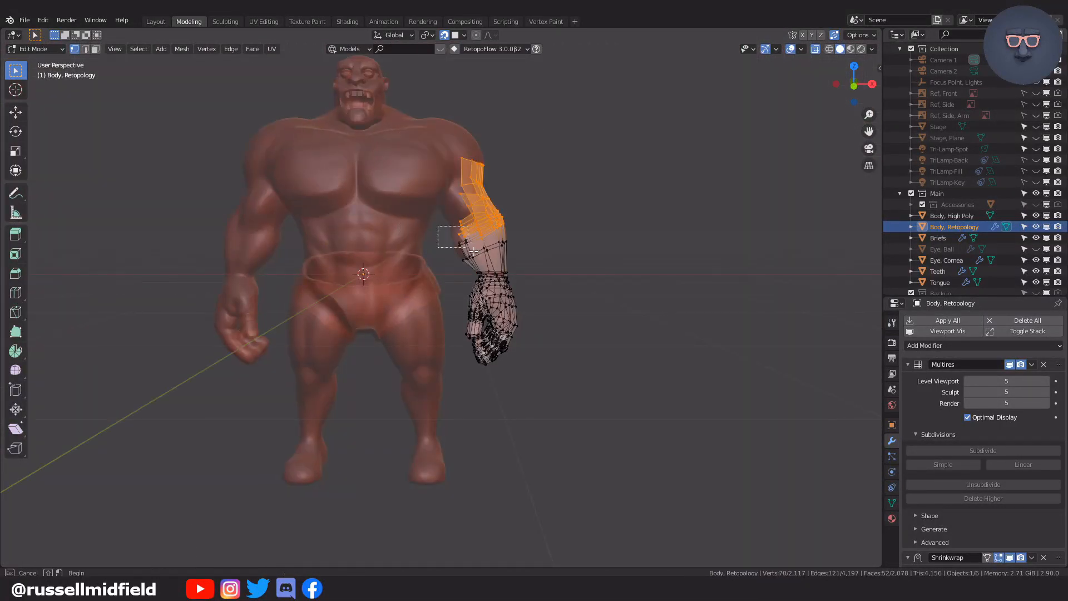
left_click_drag(473, 251, 477, 255, "shift")
key("h")
Reposition the vertices bordering the remaining gap between the hand and the forearm
middle_click_drag(503, 262, 311, 267)
scroll(370, 267, "up", 7)
middle_click_drag(418, 298, 461, 344)
scroll(456, 356, "up", 3)
left_click(582, 333)
key("g")
middle_click_drag(519, 327, 348, 248)
left_click(570, 331)
key("g")
left_click(462, 281)
Move further wrist-gap vertices and a forearm vertex above them to even out the columns
key("g")
left_click(509, 283)
key("g")
left_click(384, 259)
key("g")
left_click(366, 245)
left_click(436, 110)
key("g")
left_click(381, 90)
Adjust the vertices where the forearm's lower edge meets the wrist and straighten the column above
middle_click_drag(465, 206, 445, 228)
left_click(449, 238)
left_click(482, 142)
scroll(477, 304, "up", 8)
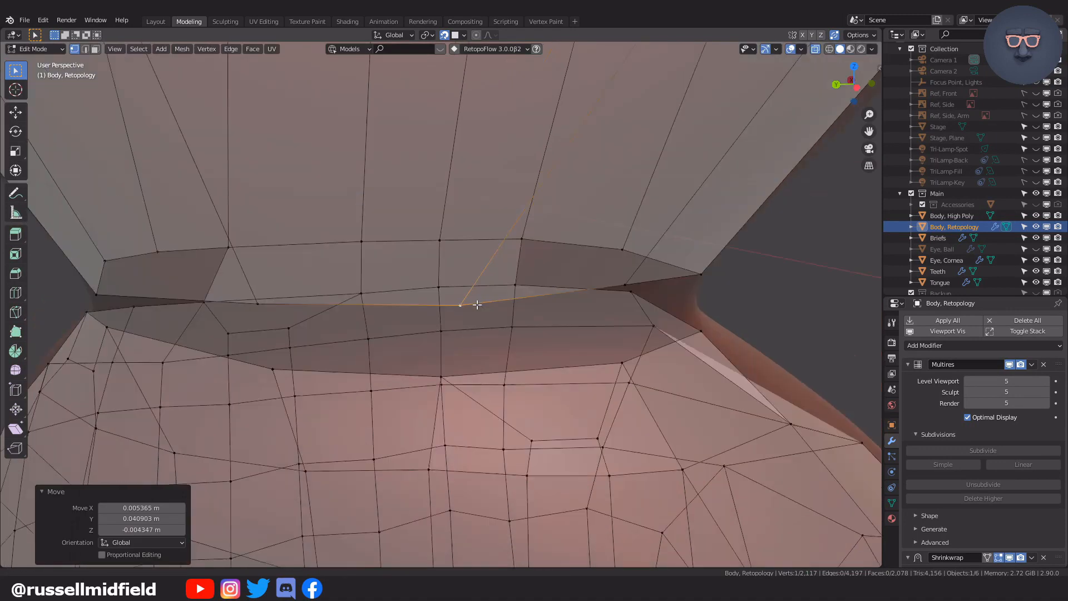
scroll(478, 305, "down", 3)
left_click(503, 165)
key("g")
left_click(504, 167)
middle_click_drag(542, 190, 601, 219)
Shift three vertices along the wrist gap to space the border edges more evenly
left_click(496, 311)
key("g")
left_click(499, 317)
left_click(548, 302)
key("g")
left_click(563, 310)
left_click(548, 378)
key("g")
left_click(551, 382)
Select the border edge at the wrist gap in edge mode and fill successive faces to close it
middle_click_drag(551, 383, 447, 353)
key("Tab")
left_click(445, 416)
left_click(415, 341)
middle_click_drag(589, 397, 520, 397)
key("f")
key("f")
key("f")
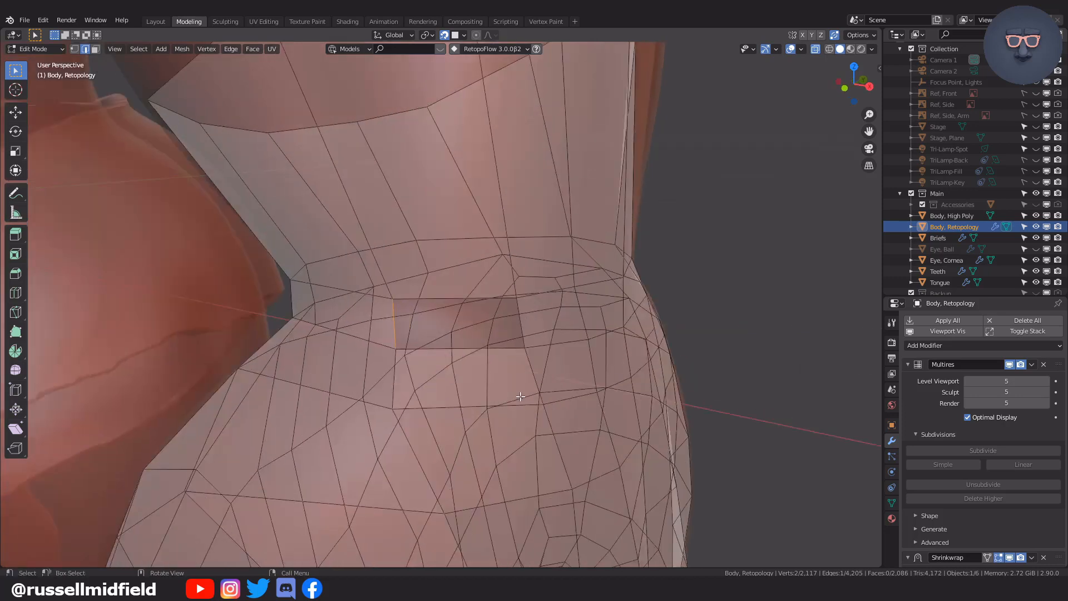
key("f")
Return to vertex mode, clear the selection and inspect the joined hand and forearm mesh
scroll(520, 396, "down", 7)
middle_click_drag(457, 374, 501, 365)
key("Tab")
middle_click_drag(587, 334, 579, 382)
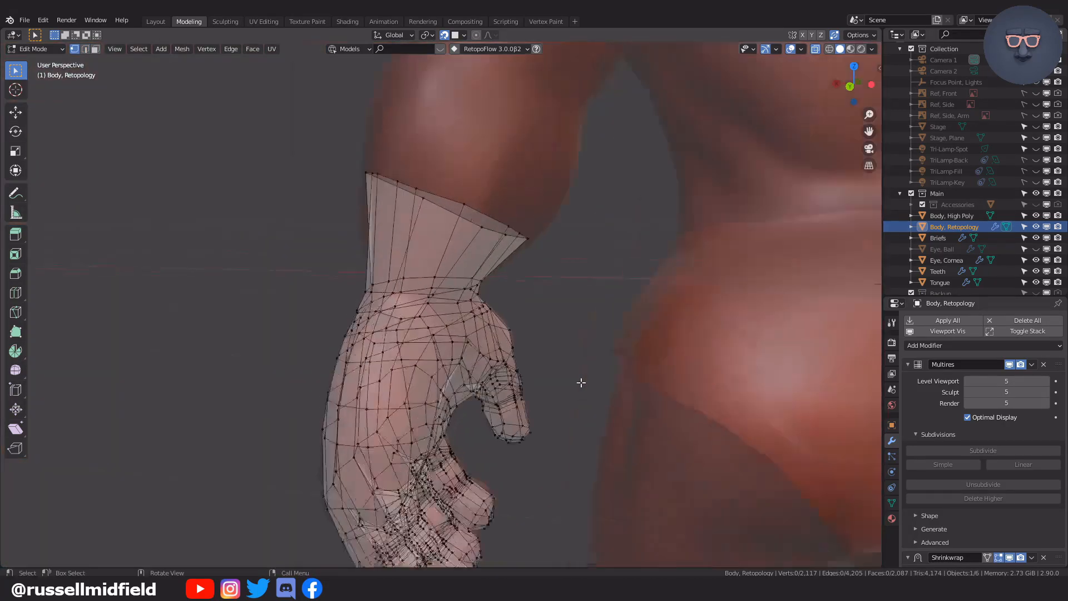
scroll(579, 381, "up", 6)
key("alt+a")
scroll(346, 262, "down", 3)
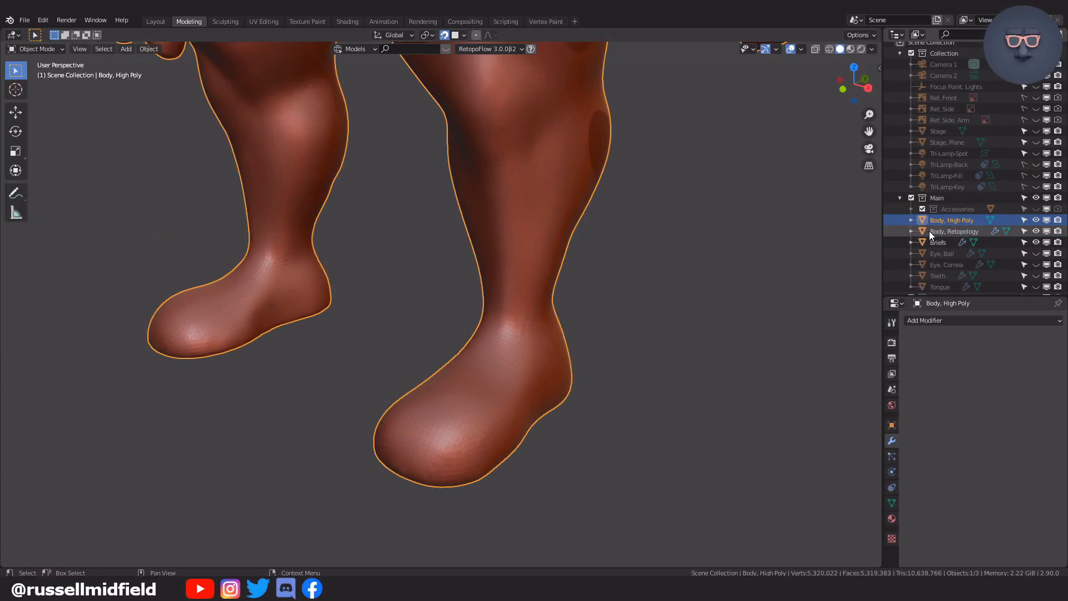
Open the Body, Retopology mesh for editing, isolate one lower leg and toggle X-ray display
left_click(955, 231)
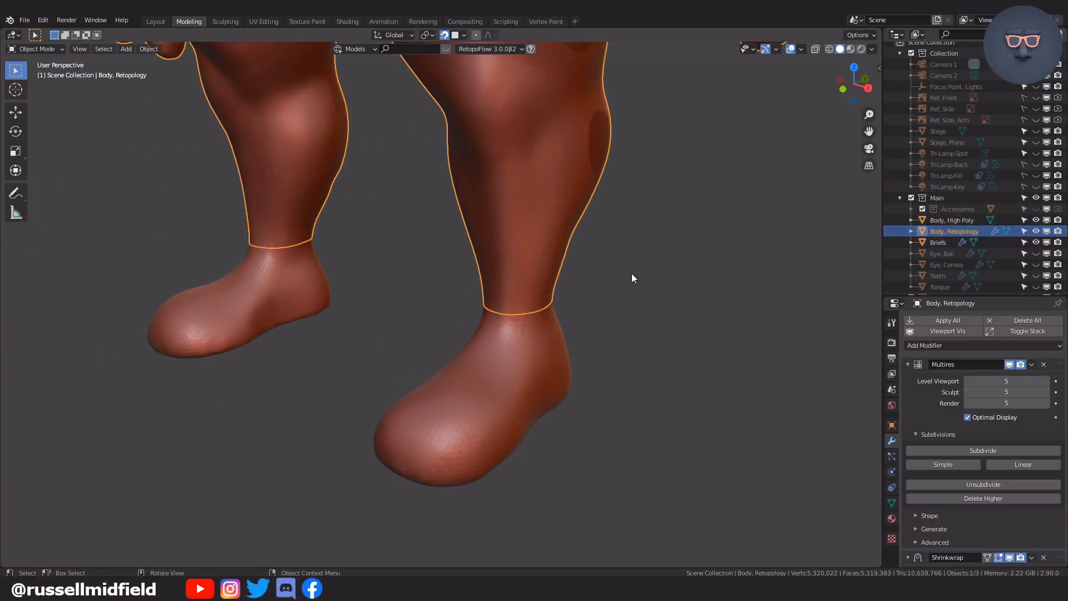
scroll(632, 273, "up", 1)
key("Tab")
left_click(558, 285)
middle_click_drag(558, 285, 586, 298)
scroll(579, 291, "up", 3)
key("KP_1")
left_click_drag(356, 167, 577, 473)
middle_click_drag(577, 473, 556, 367)
scroll(493, 393, "up", 3)
key("alt+z")
Extrude the front ankle edge down onto the instep and scale the new edge to about 0.85
left_click(456, 283)
left_click(515, 289, "shift")
key("e")
middle_click_drag(515, 289, 533, 370)
left_click(548, 325)
key("s")
left_click(533, 318)
Extrude the strip along the top of the foot down over the toe and adjust its end vertices
key("e")
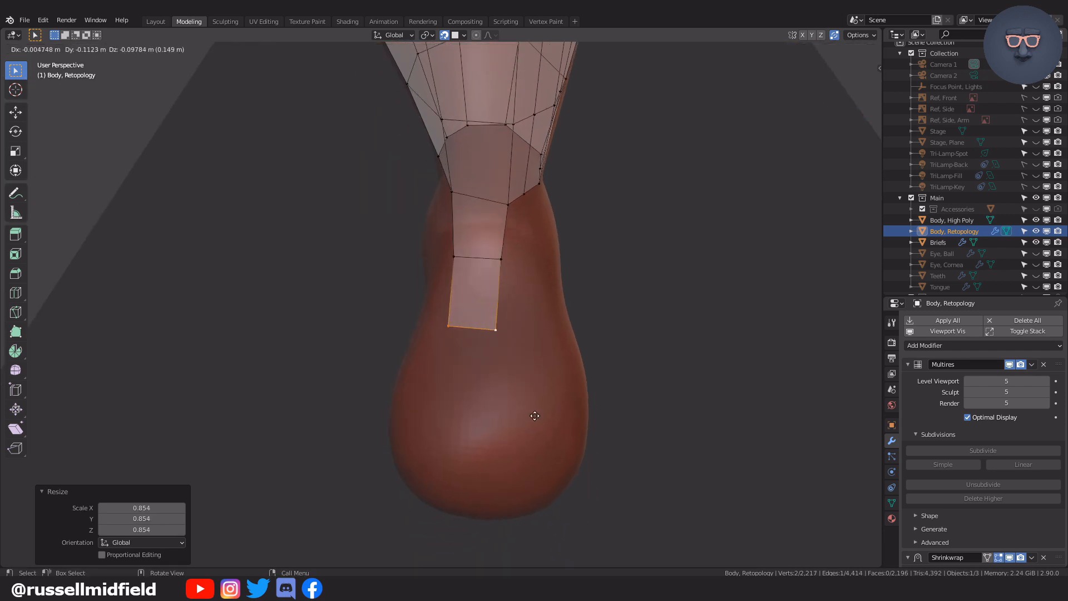
left_click(531, 530)
middle_click_drag(532, 530, 525, 449)
key("e")
left_click_drag(522, 407, 535, 415)
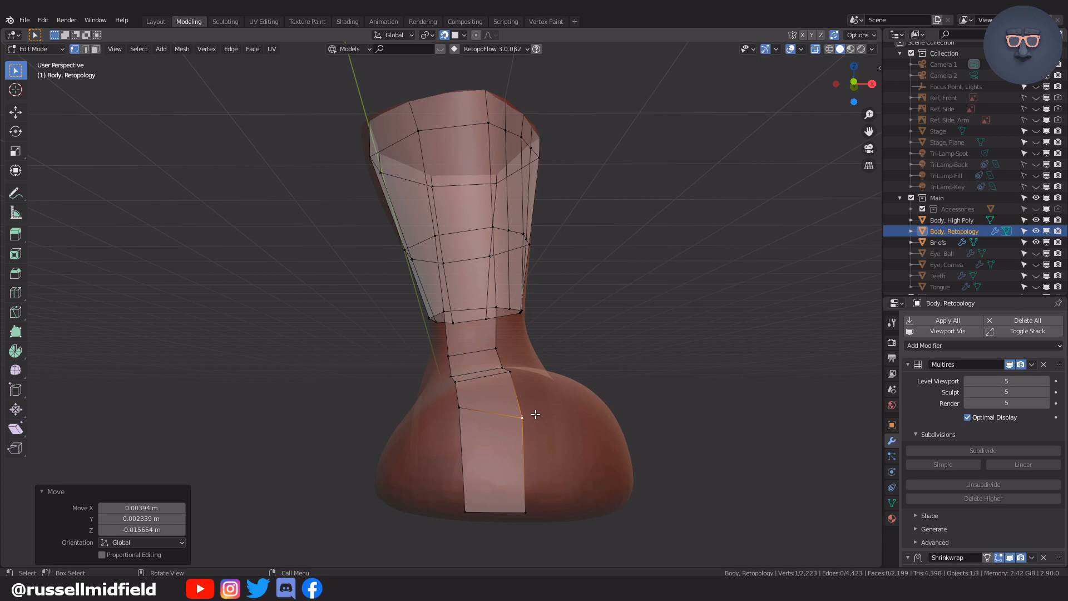
left_click(509, 420)
middle_click_drag(508, 419, 512, 222)
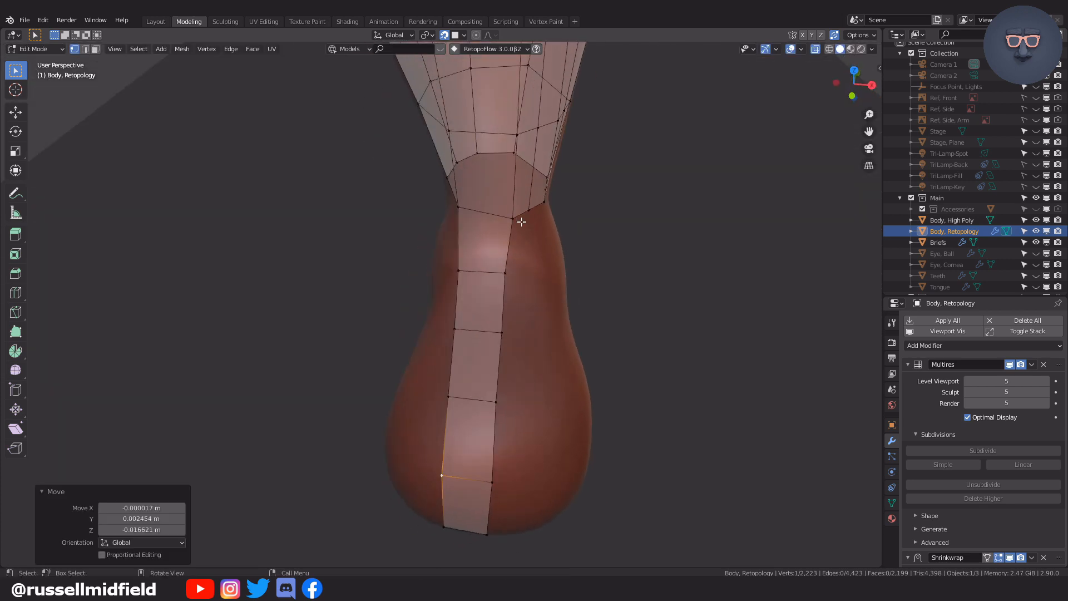
Fill faces beside the instep strip to start a second column from the ankle edge
middle_click_drag(519, 138, 559, 254)
middle_click_drag(579, 332, 593, 355)
key("f")
left_click(580, 362)
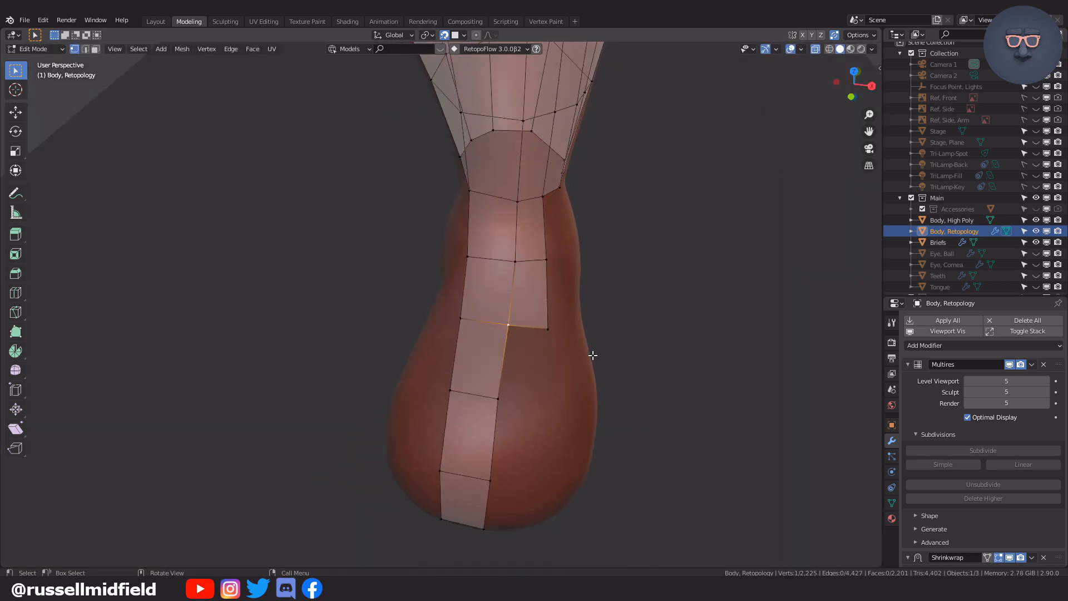
left_click(594, 356)
left_click(585, 402)
Extend the second column of quads down to the toe tip with Poly Build
middle_click_drag(529, 417, 523, 362)
left_click(479, 407)
left_click(521, 420)
middle_click_drag(523, 429, 537, 413)
middle_click_drag(579, 379, 521, 474)
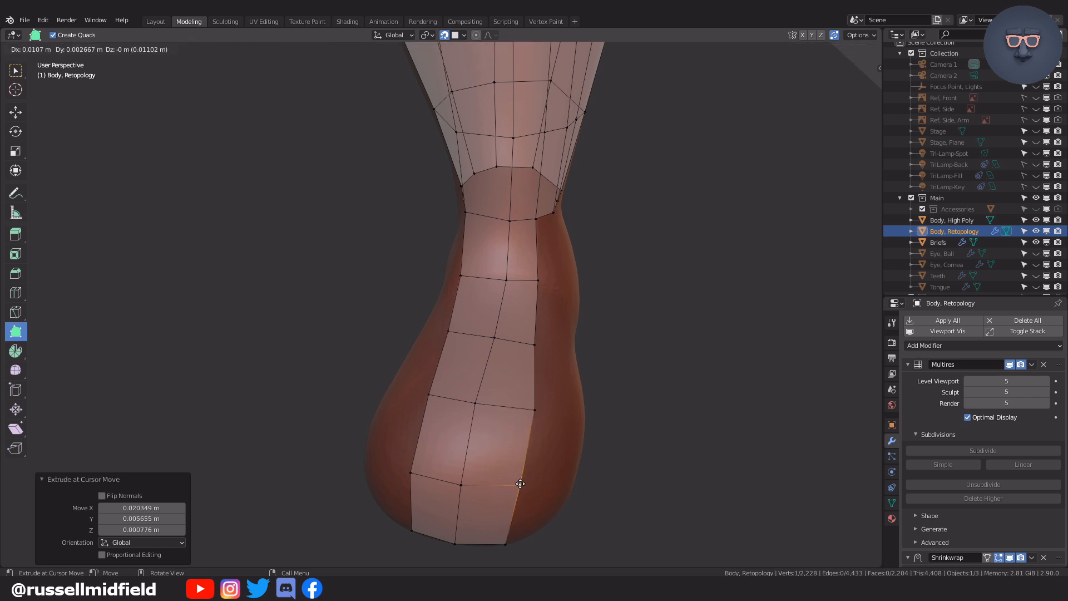
Reposition the outer vertices on both sides of the foot's top strip to follow its contour
middle_click_drag(539, 217, 513, 268)
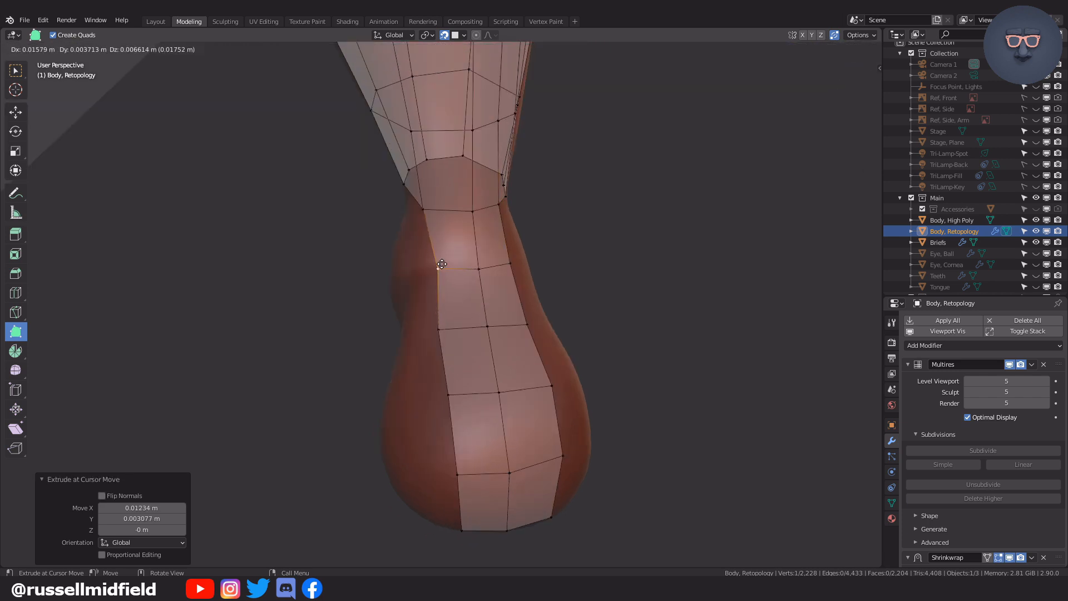
left_click_drag(444, 461, 446, 451)
middle_click_drag(446, 450, 481, 434)
left_click_drag(455, 520, 450, 512)
middle_click_drag(469, 456, 536, 416)
scroll(536, 416, "up", 2)
left_click_drag(553, 432, 558, 429)
left_click_drag(572, 328, 569, 326)
middle_click_drag(569, 325, 495, 357, "shift")
left_click_drag(568, 357, 575, 355)
Extrude the toe's side edge back along the side of the foot and adjust the new face's vertices
middle_click_drag(574, 355, 651, 356)
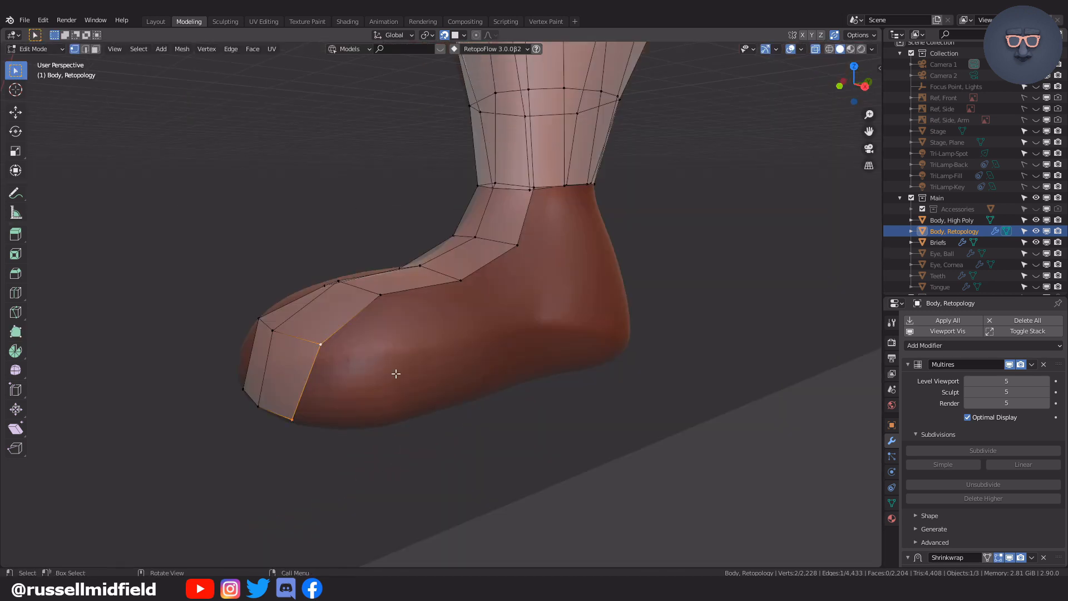
left_click_drag(414, 375, 410, 329)
middle_click_drag(410, 329, 434, 387)
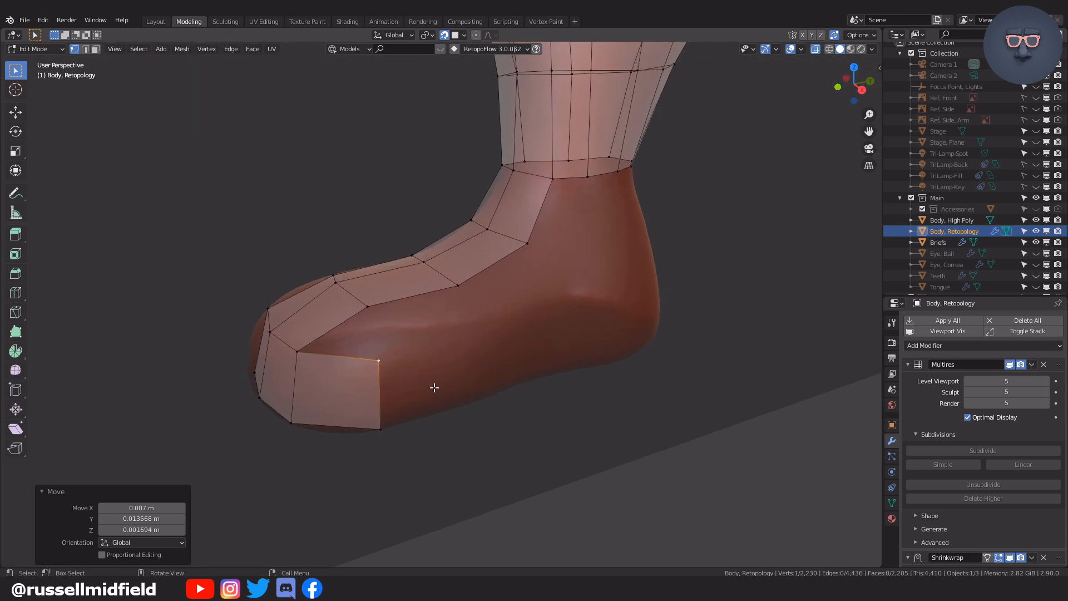
Undo the last vertex move, extrude the outer toe edge a short way back along the foot, and rotate it about -5.2°
key("ctrl+z")
left_click(380, 428)
left_click(350, 351)
middle_click_drag(385, 425, 354, 402)
left_click(352, 422, "shift")
left_click(389, 401)
key("r")
left_click(406, 370)
key("KP_3")
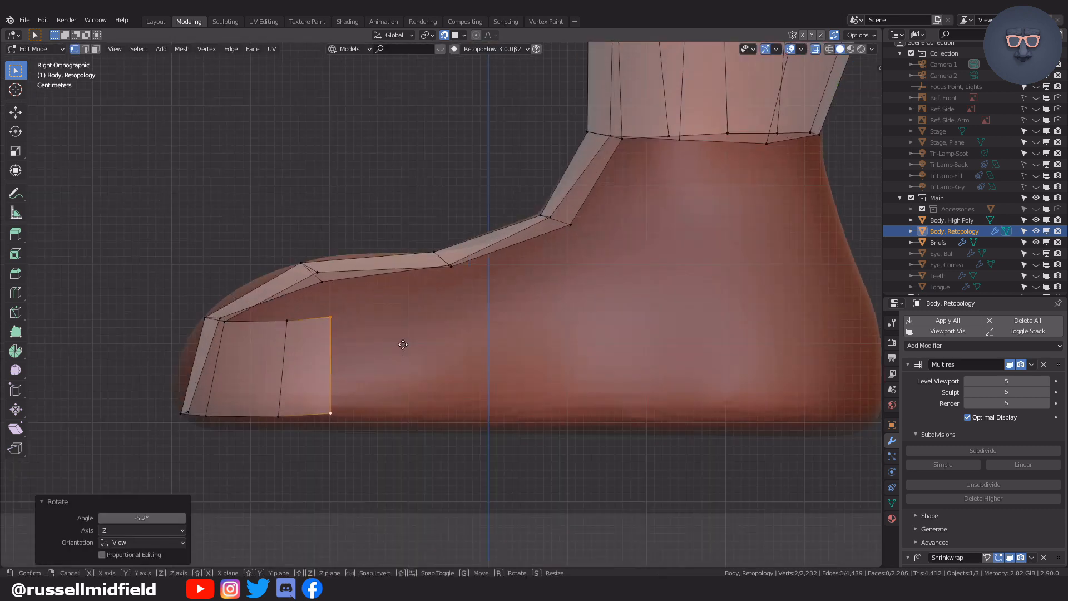
key("g")
left_click(398, 348)
Reposition the individual vertices of the new outer edge to follow the side of the foot
middle_click_drag(418, 349, 395, 353)
left_click(311, 369)
left_click(319, 376)
left_click(320, 476)
key("g")
left_click(327, 474)
Extrude the toe's inner side edge back along the foot, rotating and moving it to follow the surface
middle_click_drag(354, 469, 542, 467)
left_click(581, 383)
scroll(612, 437, "down", 1)
left_click(598, 466, "shift")
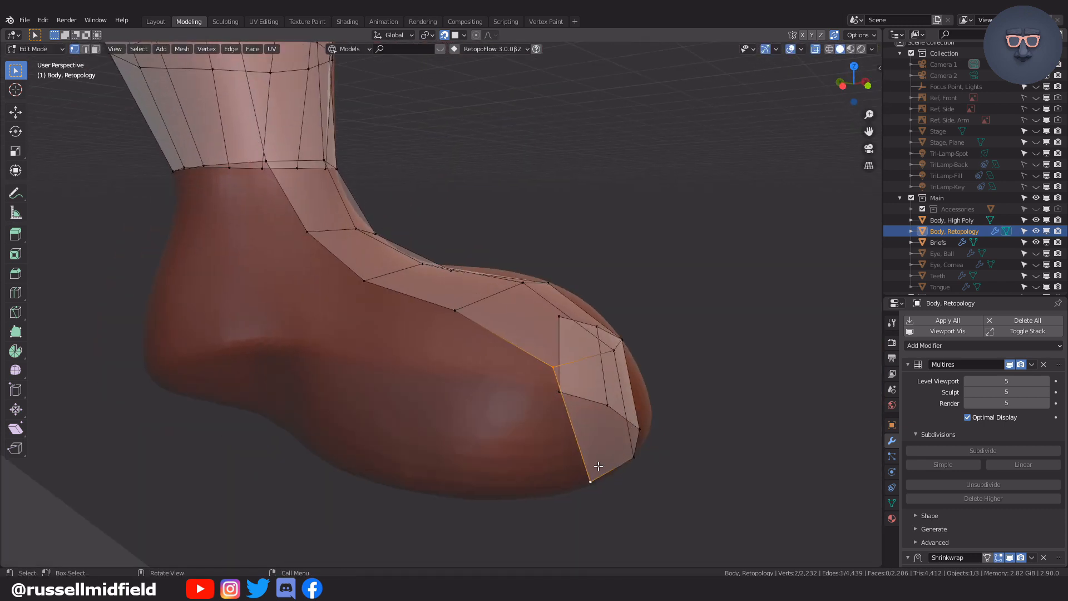
left_click(508, 478)
key("r")
left_click(579, 391)
key("g")
left_click(577, 389)
Adjust individual vertices of the new inner toe faces to even out their shape
middle_click_drag(577, 390, 485, 462)
left_click(541, 451)
key("g")
left_click(534, 384)
left_click(378, 404)
key("g")
left_click(392, 402)
Extrude and rotate another inner toe edge, then fill the gap between it and the foot's top strip
middle_click_drag(393, 402, 472, 396)
left_click(481, 368)
left_click(494, 489, "shift")
key("e")
left_click(495, 458)
middle_click_drag(495, 458, 474, 453, "alt")
middle_click_drag(593, 348, 456, 357, "shift")
scroll(540, 439, "up", 2)
key("r")
left_click(523, 405)
left_click(457, 356)
key("f")
middle_click_drag(482, 427, 292, 442)
Extrude the outer strip's end edge in several segments along the side of the foot to the heel
left_click(443, 377)
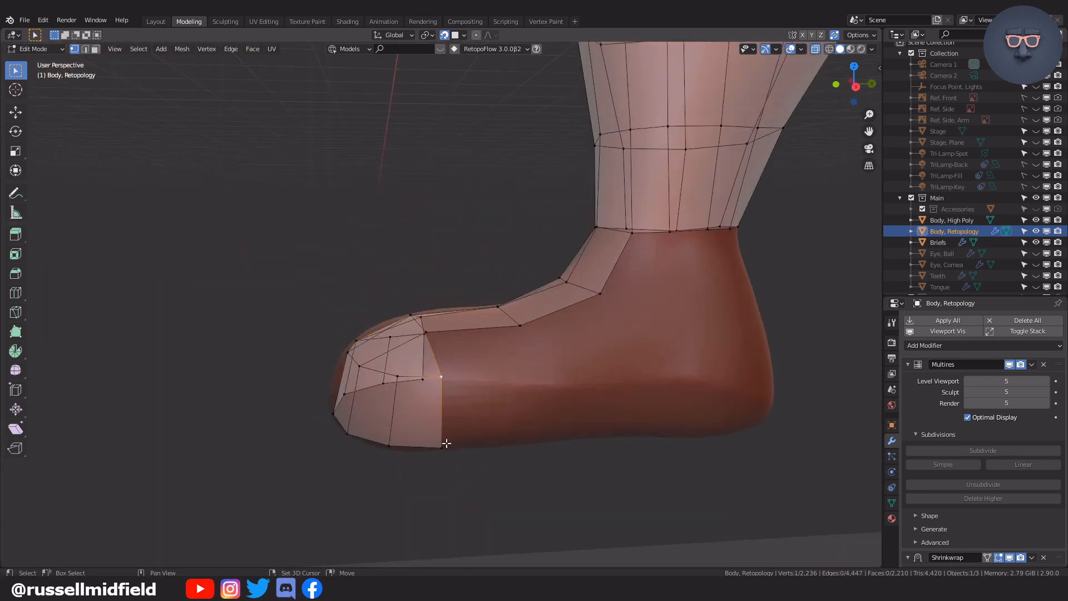
left_click(444, 443, "shift")
middle_click_drag(445, 443, 423, 437)
key("e")
left_click(557, 431)
key("e")
left_click(644, 432)
middle_click_drag(643, 432, 608, 397)
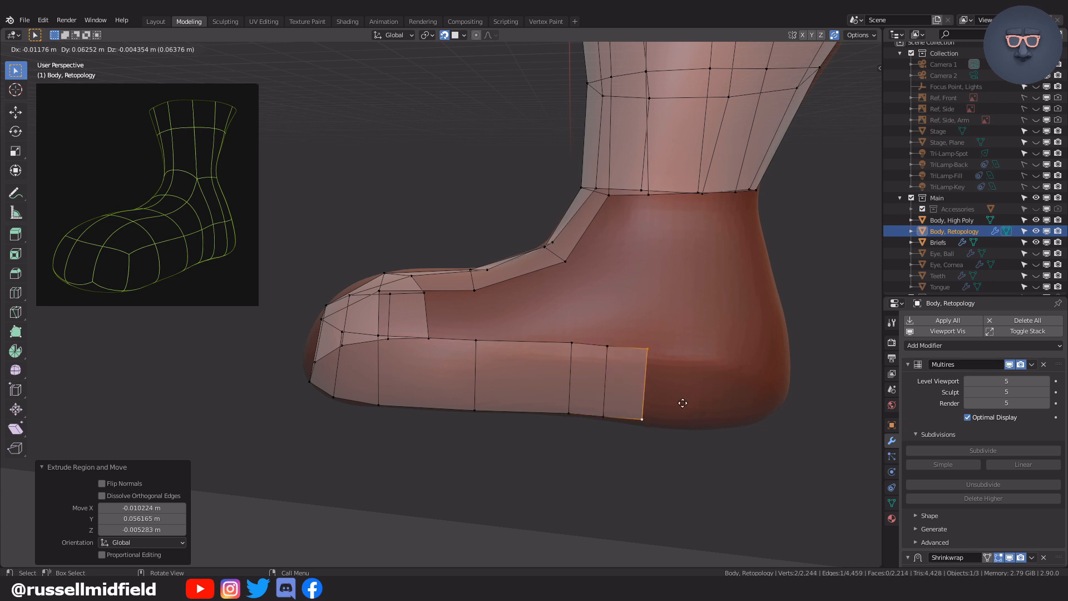
left_click(741, 407)
middle_click_drag(741, 407, 713, 407)
left_click(794, 417)
Continue the side strip around the back of the heel and rotate its end edge to match the curve
middle_click_drag(794, 417, 564, 325)
left_click(685, 222)
middle_click_drag(685, 222, 542, 417)
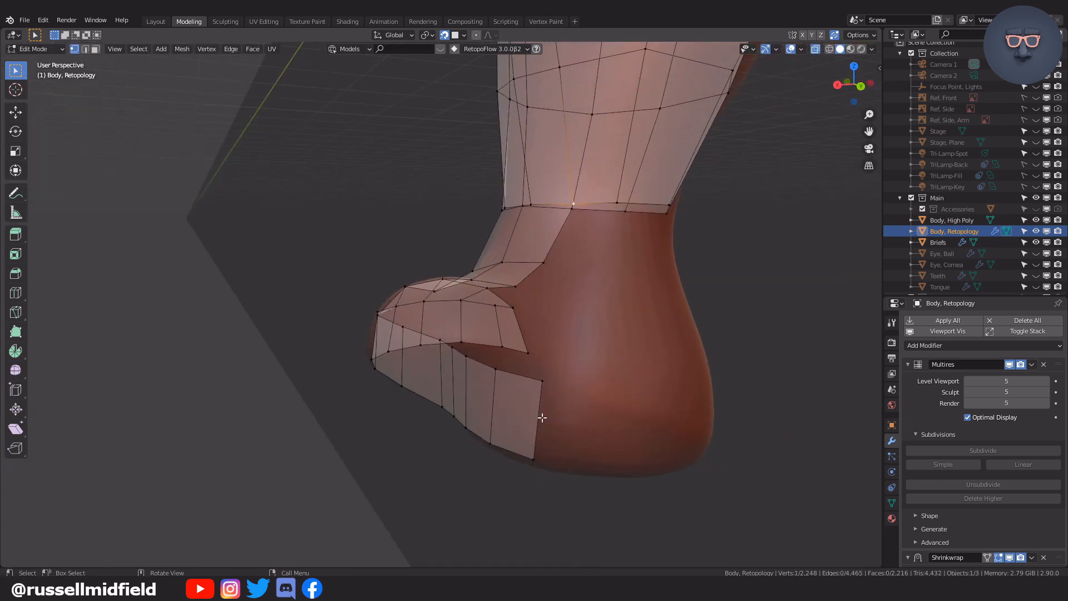
left_click(615, 469)
middle_click_drag(615, 469, 675, 460)
key("r")
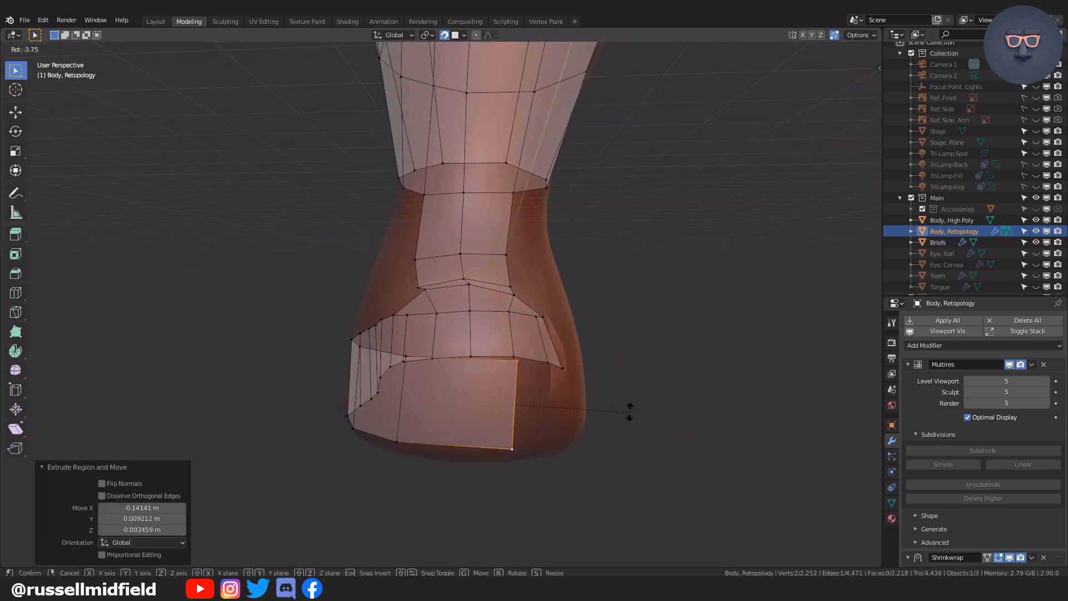
middle_click_drag(406, 442, 493, 441)
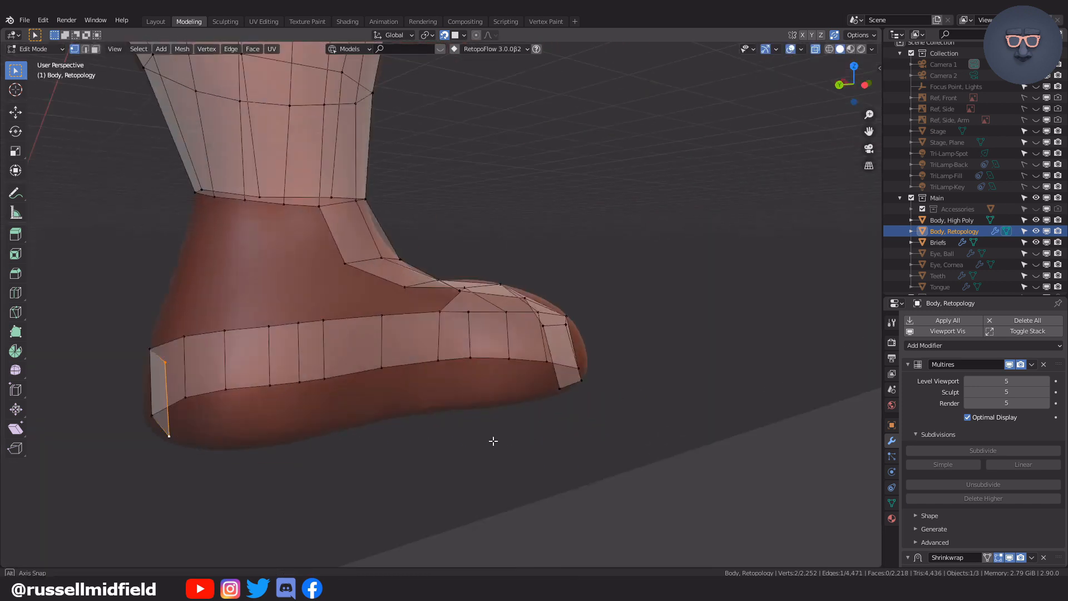
Move the strip's end edge past the heel and extrude it forward along the inner side of the foot
left_click(385, 428)
middle_click_drag(385, 428, 506, 403)
key("g")
left_click(418, 416)
key("e")
key("e")
left_click(510, 407)
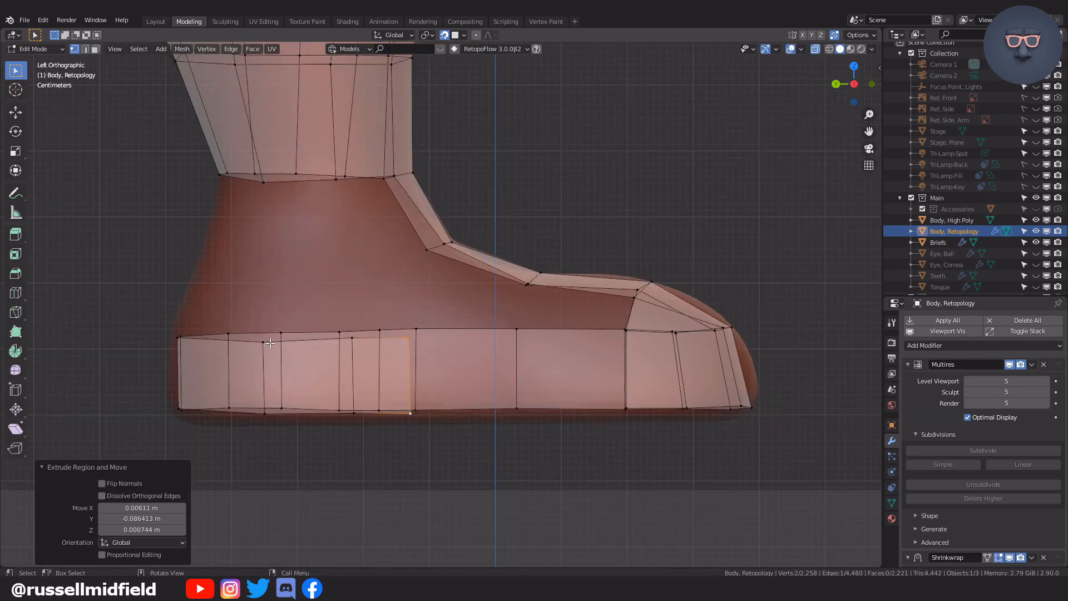
Count the vertices around the ankle edge by selecting them from several sides
left_click(351, 337)
left_click(383, 342, "alt")
middle_click_drag(384, 341, 484, 315)
left_click(475, 313)
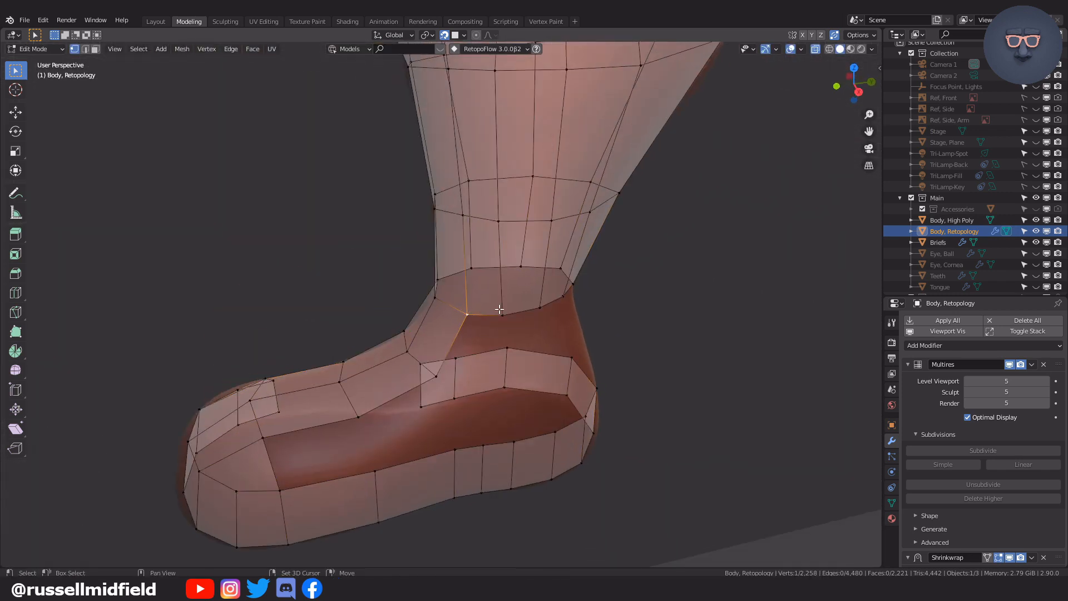
left_click(439, 279, "shift")
middle_click_drag(448, 277, 424, 312)
mouse_move(415, 388)
middle_mouse_down()
mouse_move(489, 362)
mouse_move(351, 362)
mouse_move(424, 388)
middle_mouse_up()
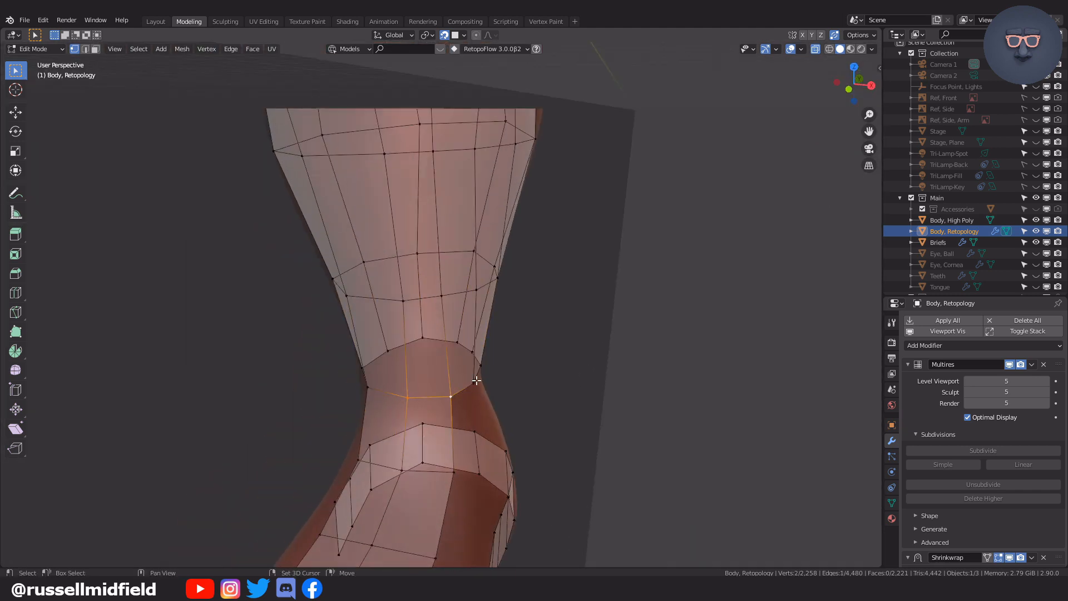
middle_click_drag(498, 371, 30, 121)
Reposition vertices on the ankle edge and upper calf loop with Poly Build to even their spacing at the back
left_click(16, 332)
middle_click_drag(96, 360, 307, 382)
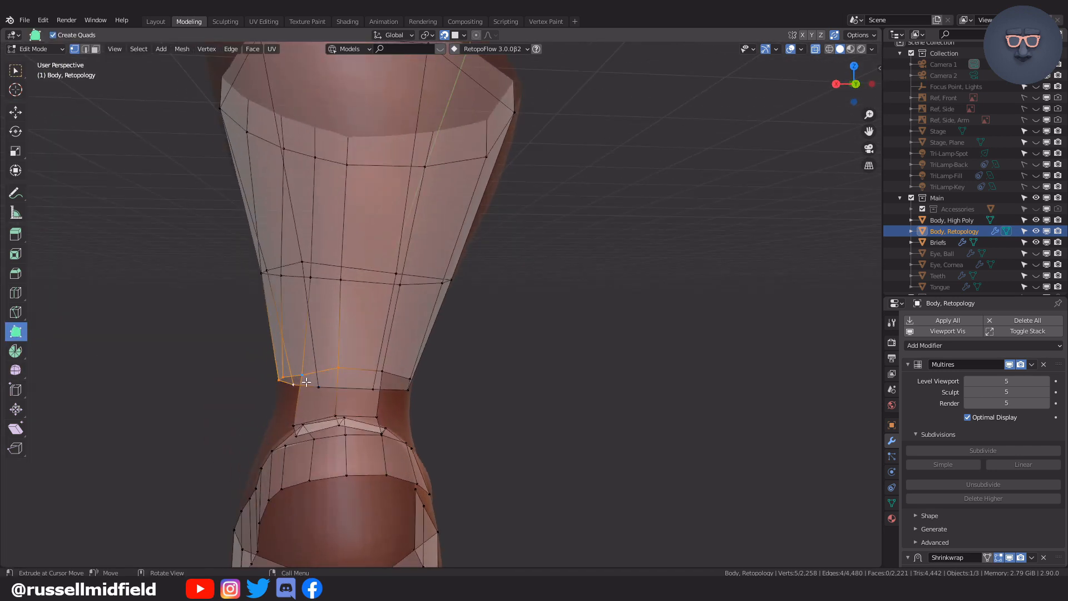
left_click_drag(344, 385, 344, 386)
middle_click_drag(345, 267, 345, 331, "shift")
left_click_drag(337, 126, 347, 134)
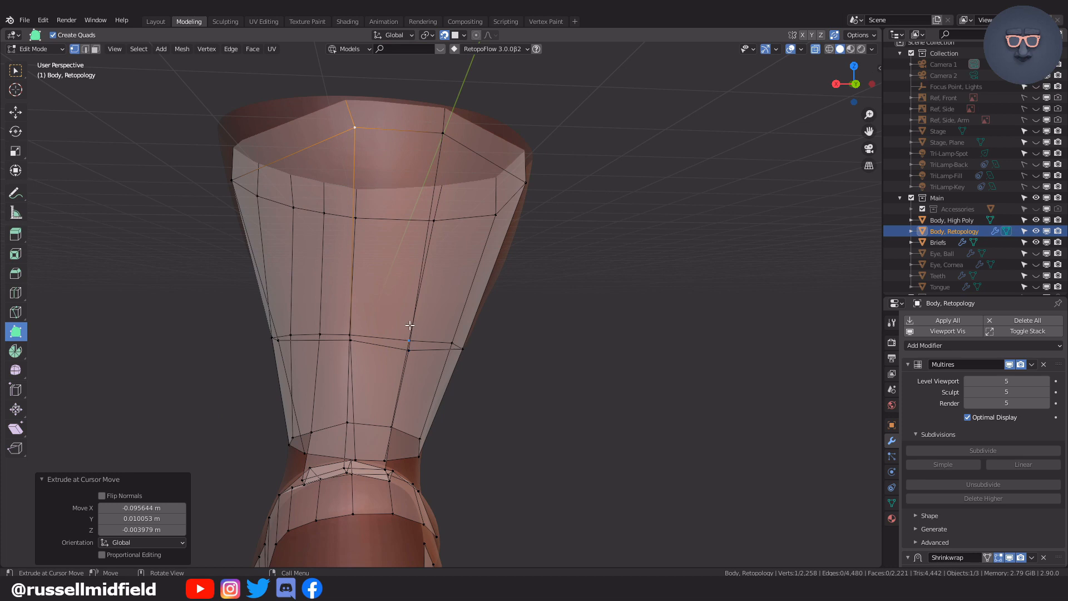
middle_click_drag(410, 325, 372, 334)
left_click_drag(392, 452, 379, 452)
middle_click_drag(378, 452, 289, 448)
middle_click_drag(422, 514, 408, 444, "shift")
left_click_drag(356, 388, 399, 382)
Even out the vertices of the middle leg loop and ankle edge on the inner side of the leg
middle_click_drag(398, 381, 411, 172)
middle_click_drag(427, 231, 389, 263)
left_click_drag(389, 262, 384, 270)
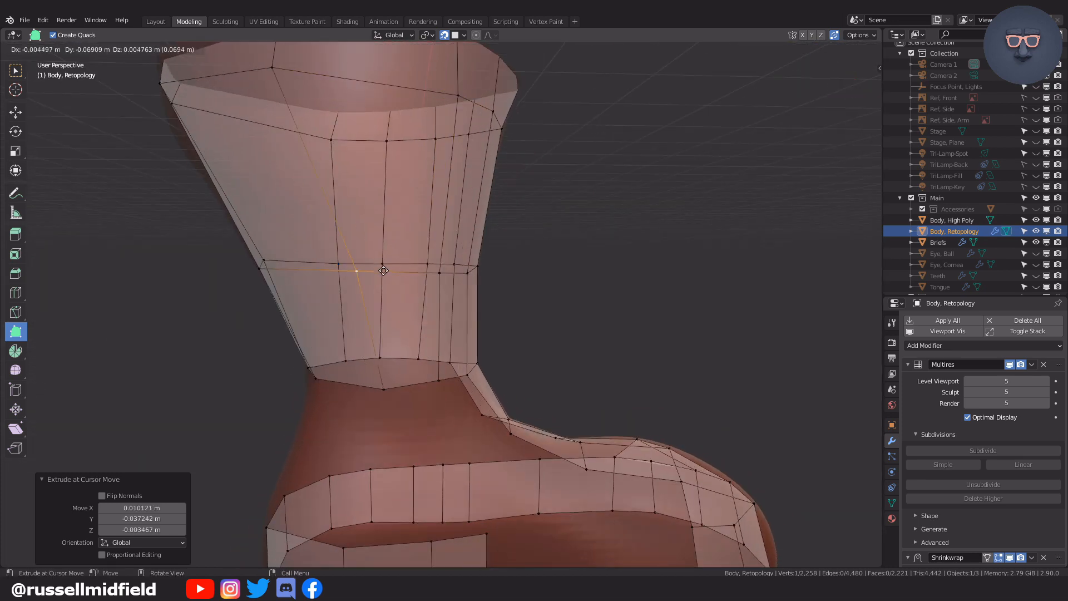
middle_click_drag(427, 200, 399, 298)
left_click_drag(399, 298, 404, 293)
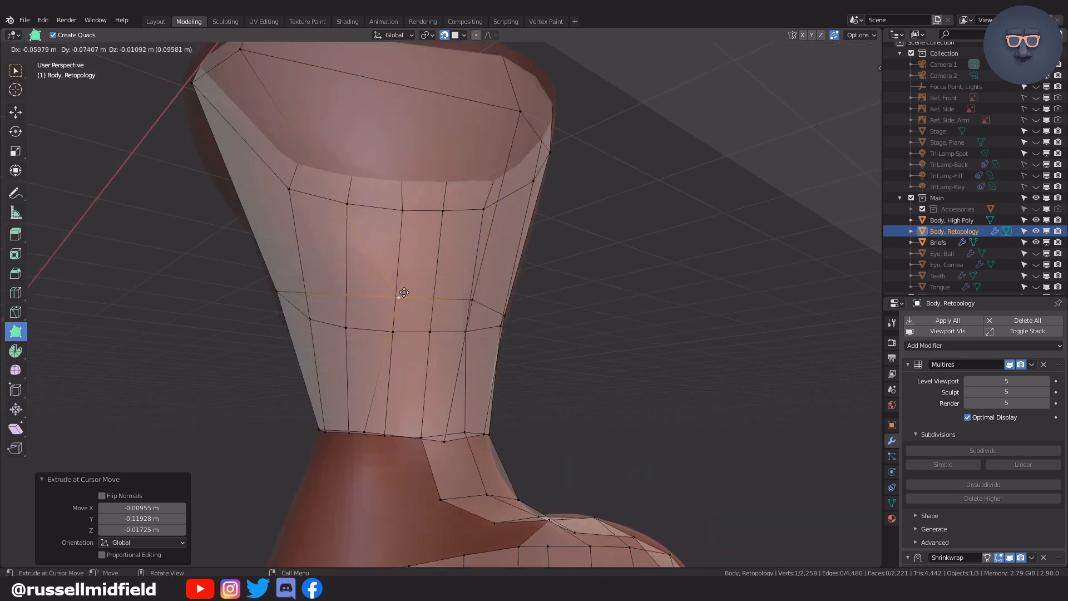
left_click_drag(399, 432, 398, 435)
middle_click_drag(398, 436, 426, 423)
left_click_drag(374, 436, 378, 438)
middle_click_drag(379, 438, 422, 437)
left_click_drag(476, 436, 477, 439)
Align the upper, middle and ankle loop vertices along one vertical edge line of the lower leg
middle_click_drag(477, 412, 465, 390)
left_click_drag(376, 337, 377, 345)
left_click_drag(358, 147, 358, 146)
middle_click_drag(359, 146, 390, 161)
left_click_drag(390, 162, 385, 157)
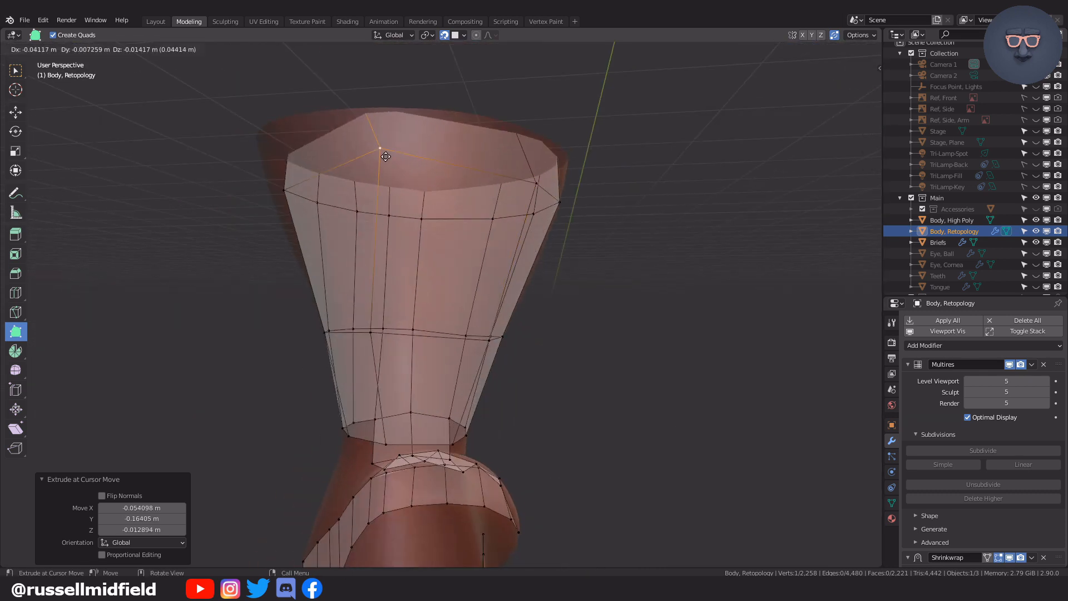
middle_click_drag(401, 434, 363, 431)
left_click_drag(363, 431, 360, 437)
Shift the middle and upper loop vertices sideways while working around the lower leg to straighten the vertical edges
middle_click_drag(360, 437, 466, 442)
middle_click_drag(548, 417, 584, 406)
left_click_drag(453, 336, 464, 334)
middle_click_drag(465, 334, 515, 320)
left_click_drag(482, 183, 470, 183)
left_click_drag(487, 329, 490, 329)
middle_click_drag(490, 329, 415, 336)
left_click_drag(414, 337, 417, 336)
left_click_drag(403, 178, 421, 171)
middle_click_drag(503, 262, 445, 250)
left_click_drag(454, 166, 466, 165)
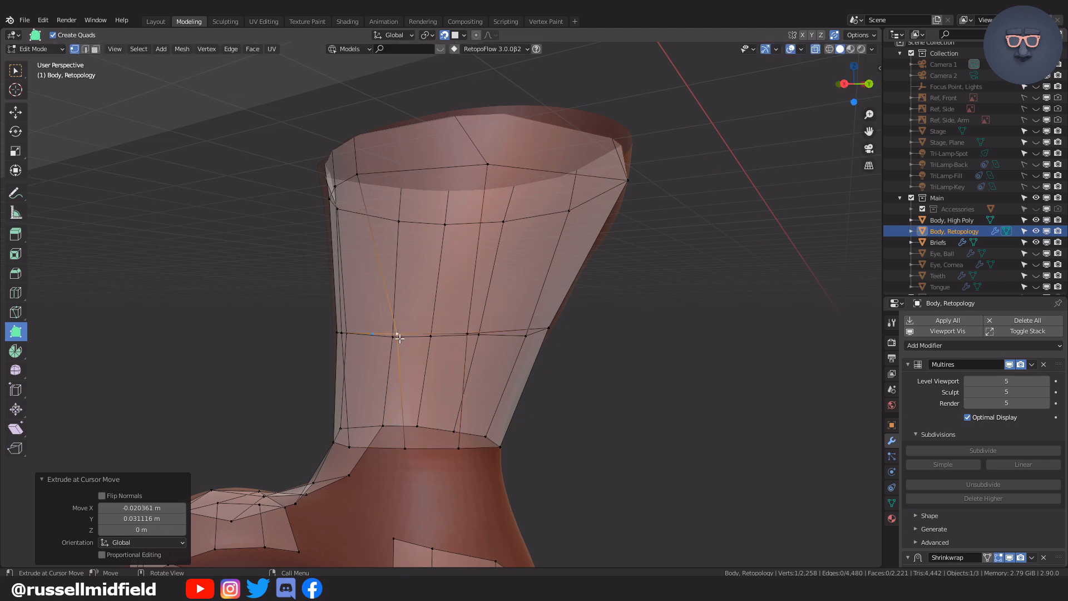
Space the upper and middle loop vertices evenly on the outer side of the lower leg
middle_click_drag(400, 338, 446, 356)
left_click_drag(470, 205, 490, 202)
middle_click_drag(472, 227, 492, 221)
left_click_drag(429, 198, 452, 195)
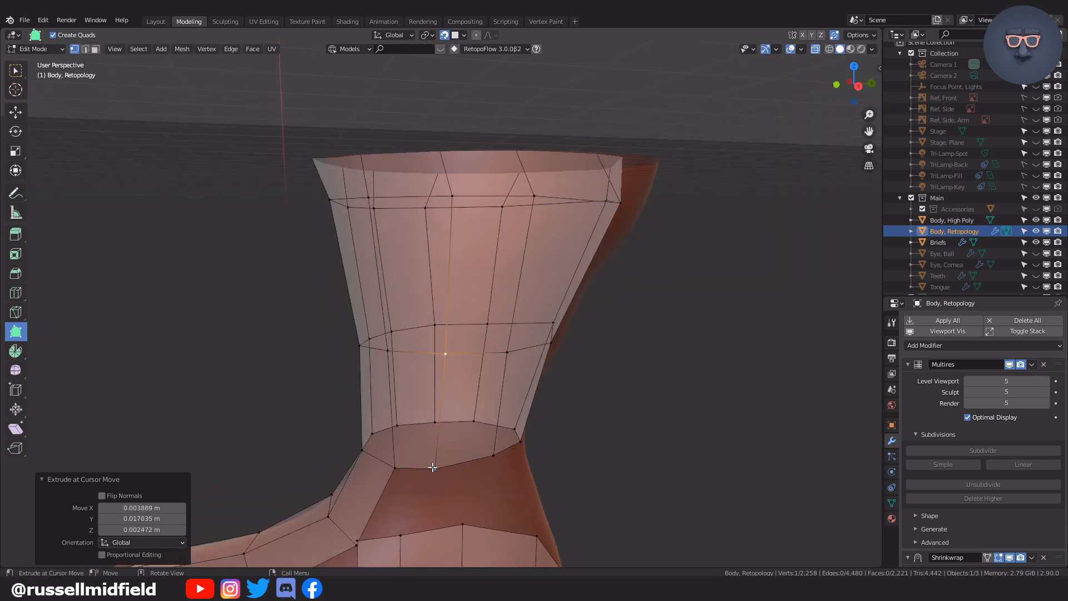
left_click_drag(447, 355, 460, 354)
middle_click_drag(508, 257, 571, 251)
left_click_drag(455, 345, 484, 342)
Reposition the remaining upper loop, middle loop and ankle edge vertices to finish evening out the lower leg
left_click_drag(460, 194, 510, 193)
middle_click_drag(548, 303, 465, 294)
left_click_drag(450, 175, 476, 174)
middle_click_drag(493, 344, 488, 328)
left_click_drag(447, 431, 401, 443)
middle_click_drag(460, 326, 376, 334)
left_click_drag(399, 333, 393, 327)
Select the path of vertices around the ankle edge to check it and nudge its position
scroll(461, 275, "down", 1)
middle_click_drag(461, 274, 228, 289)
scroll(228, 288, "up", 1)
left_click(448, 441)
left_click(532, 427, "ctrl")
left_click(519, 401, "ctrl")
middle_click_drag(601, 433, 317, 424)
middle_click_drag(500, 423, 317, 423)
scroll(390, 423, "down", 2)
middle_click_drag(439, 422, 443, 359, "shift")
key("g")
left_click(456, 361)
Dissolve the extra vertical edge in the outer side strip near the heel
scroll(501, 384, "up", 2)
middle_click_drag(618, 423, 512, 410)
left_click(446, 464, "alt")
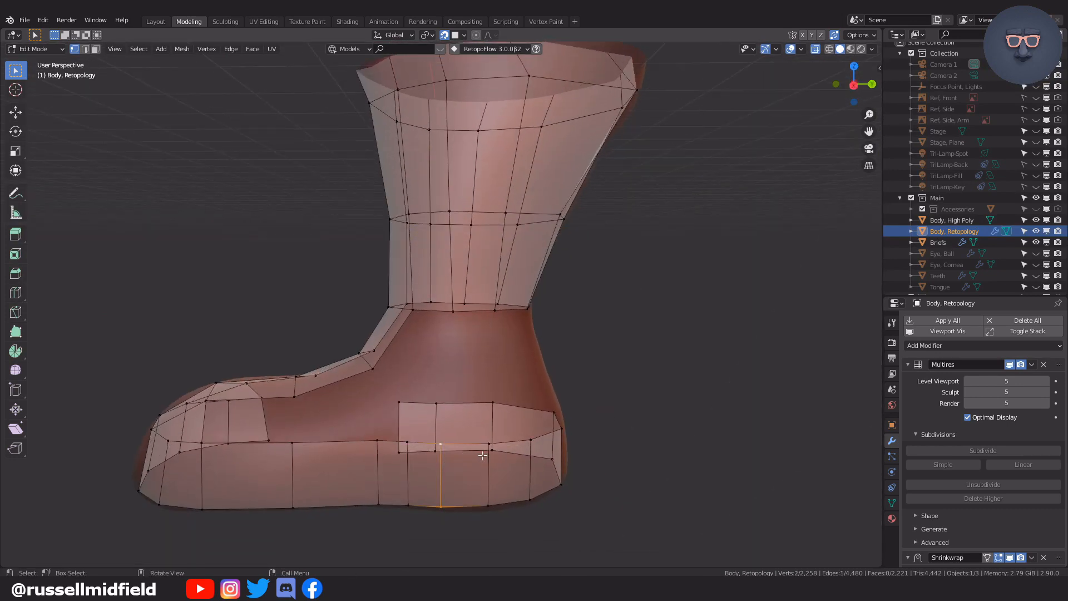
left_click(466, 565)
middle_click_drag(473, 501, 501, 445)
Slide and reposition the outer side strip's vertices near the heel to even out the spacing left by the dissolved edge
left_click(513, 418)
key("shift+v")
left_click(522, 476)
left_click(527, 483)
middle_click_drag(431, 310, 454, 345)
left_click(527, 407)
key("g")
left_click(500, 409)
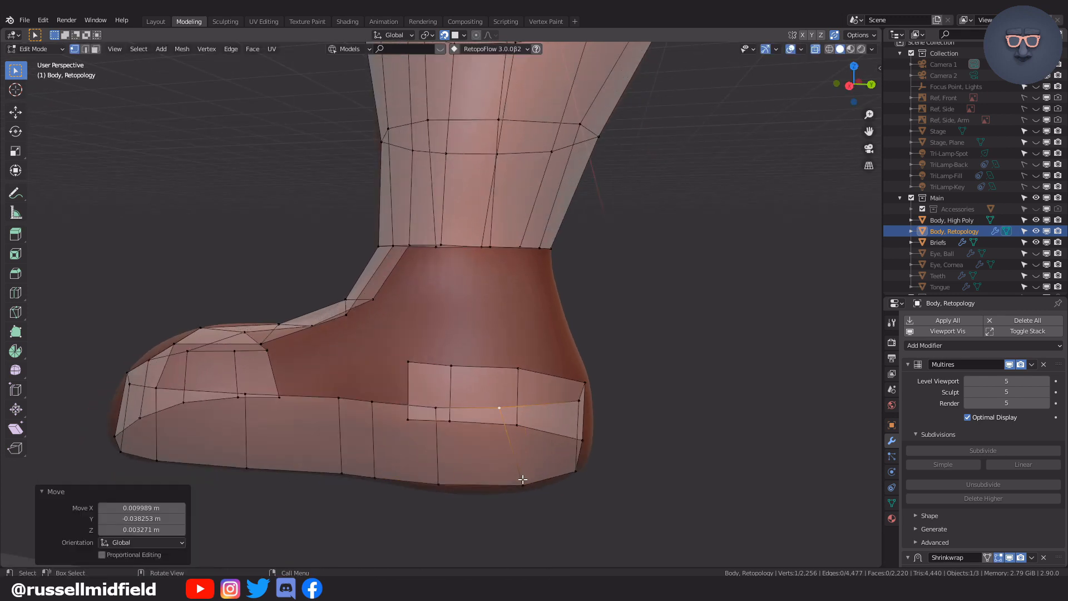
Move the lower and upper vertices at the rear of the outer side strip to follow the heel's curve
middle_click_drag(522, 479, 430, 447)
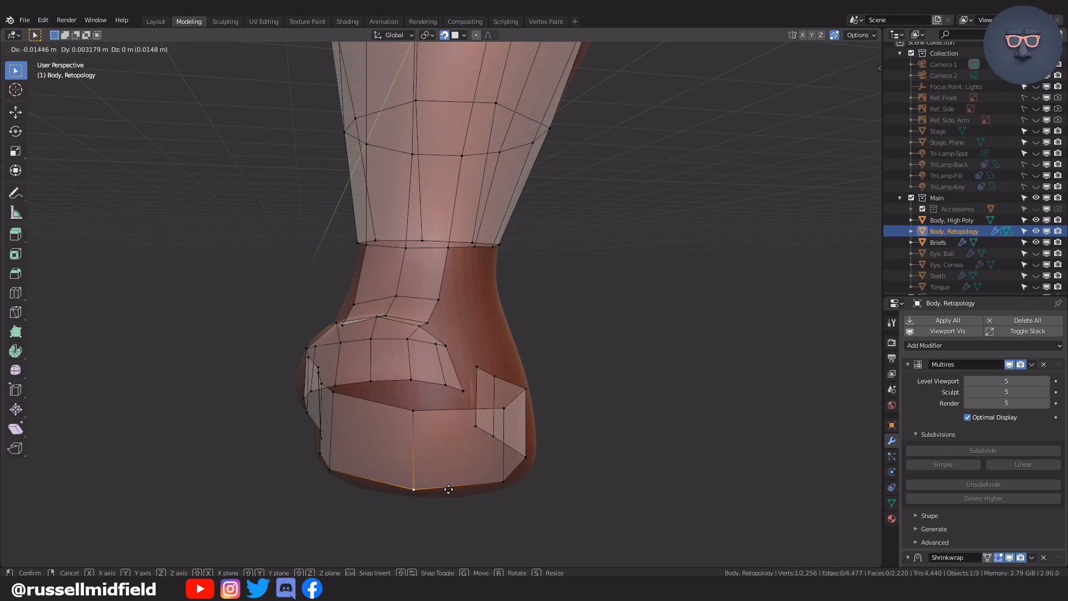
left_click(449, 489)
middle_click_drag(448, 489, 537, 451)
left_click(520, 398)
mouse_move(520, 398)
middle_mouse_down()
mouse_move(436, 437)
mouse_move(506, 413)
middle_mouse_up()
key("g")
left_click(495, 477)
Slide a bottom vertex of the inner side strip near the heel and reposition the upper vertex beside it
middle_click_drag(495, 467, 568, 433)
left_click(426, 476)
key("g")
key("g")
left_click(436, 445)
left_click(462, 390)
key("g")
left_click(449, 450)
Reposition the neighbouring upper and lower vertices of the inner side strip to even out its quads
left_click(502, 384)
key("g")
left_click(506, 392)
left_click(496, 450)
key("g")
left_click(511, 449)
Extend the inner side strip by one quad toward the toe and adjust the upper and lower vertices near its end
scroll(523, 431, "up", 1)
left_click(468, 402, "shift")
left_click(553, 430)
left_click(474, 403)
key("g")
left_click(512, 418)
left_click(476, 488)
key("g")
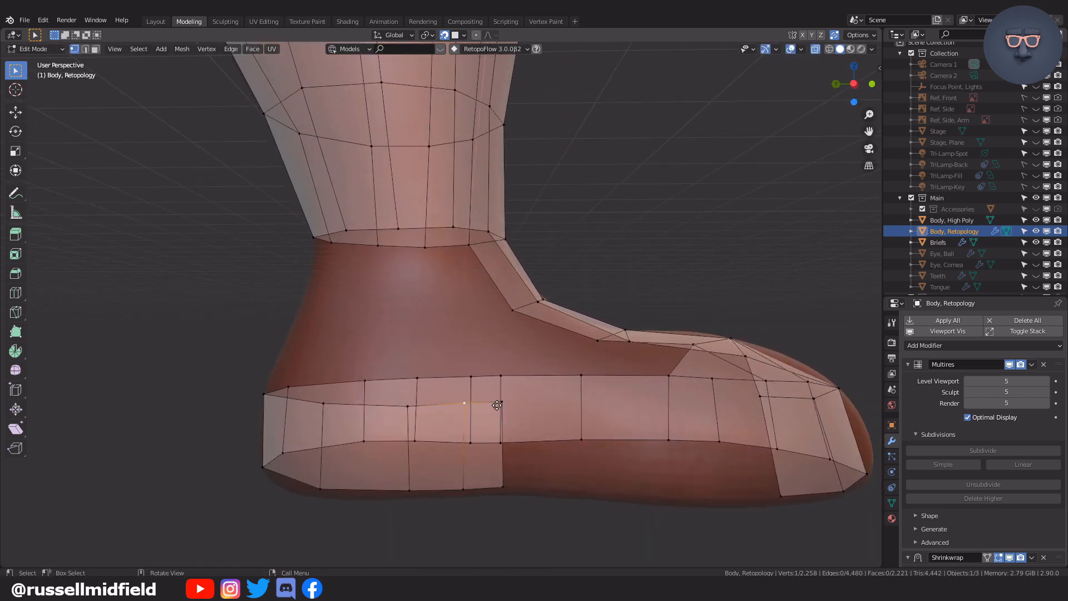
left_click(412, 482)
left_click(486, 481)
Extrude the front edge of the lower inner side strip forward along the foot toward the toe section
left_click(503, 403)
left_click(504, 485, "shift")
middle_click_drag(554, 476, 526, 472)
key("e")
left_click(540, 474)
key("e")
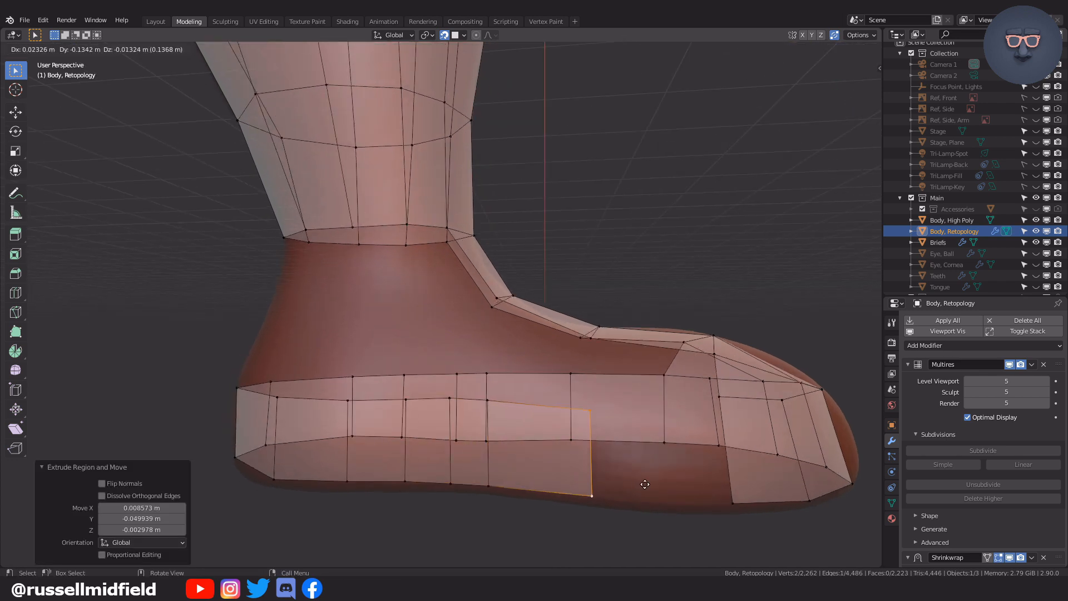
left_click(645, 484)
Fill the gap between the extruded inner strip and the toe mesh with a face and reposition its upper vertex
middle_click_drag(645, 484, 644, 441)
left_click(681, 390, "shift")
left_click(678, 494, "shift")
key("f")
left_click(681, 390)
key("g")
left_click(676, 401)
Fill the outer forefoot gap between the top strip and the side strip with quads back to the front of the ankle
middle_click_drag(676, 500, 488, 379)
left_click(20, 332)
middle_click_drag(704, 421, 485, 428)
middle_click_drag(342, 368, 328, 439)
left_click(302, 435)
scroll(334, 423, "up", 1)
key("f")
left_click(326, 437)
middle_click_drag(406, 439, 329, 442)
left_click(317, 450)
key("f")
left_click(412, 380)
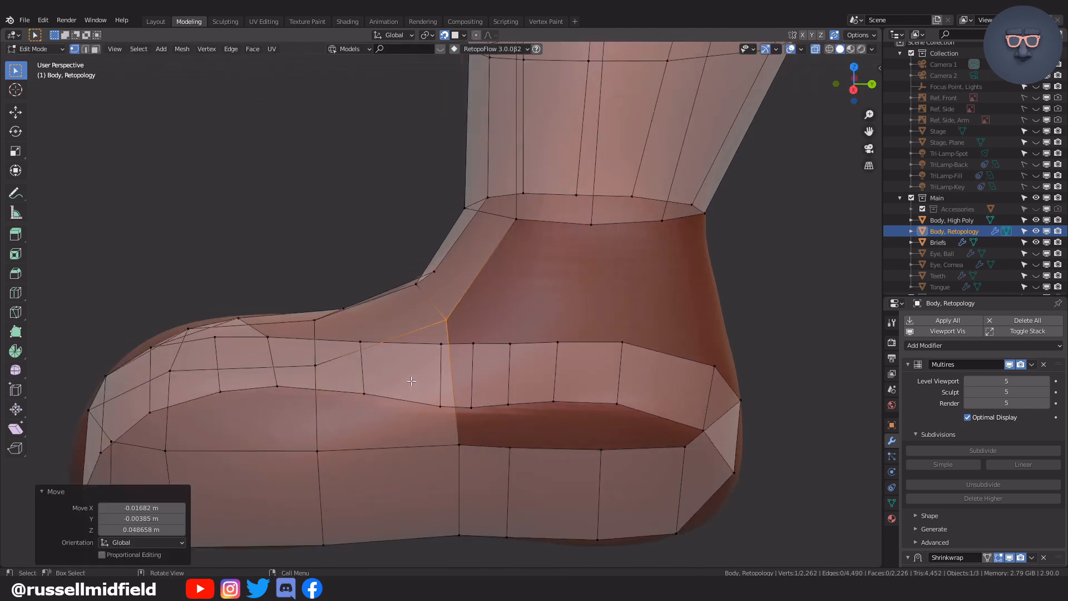
Fill the inner forefoot gap between the top strip and the side strip with quads and reposition the corner vertex
middle_click_drag(514, 345, 637, 396)
left_click(624, 394)
key("f")
left_click(640, 370)
middle_click_drag(523, 391, 543, 391)
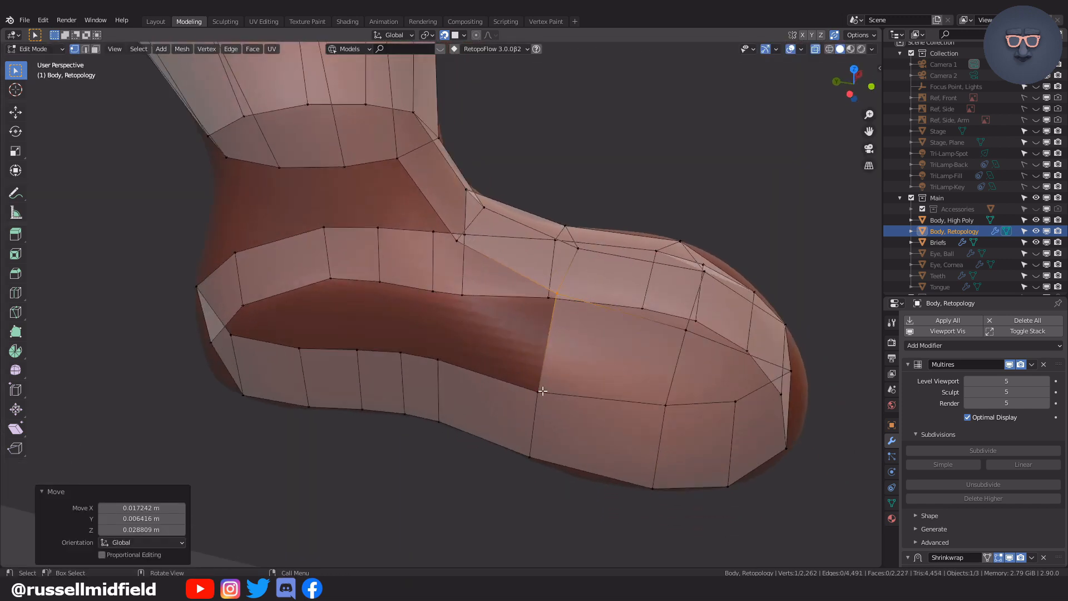
key("f")
left_click(571, 328)
left_click(571, 340)
middle_click_drag(571, 340, 434, 360)
left_click(479, 425)
middle_click_drag(479, 426, 538, 350)
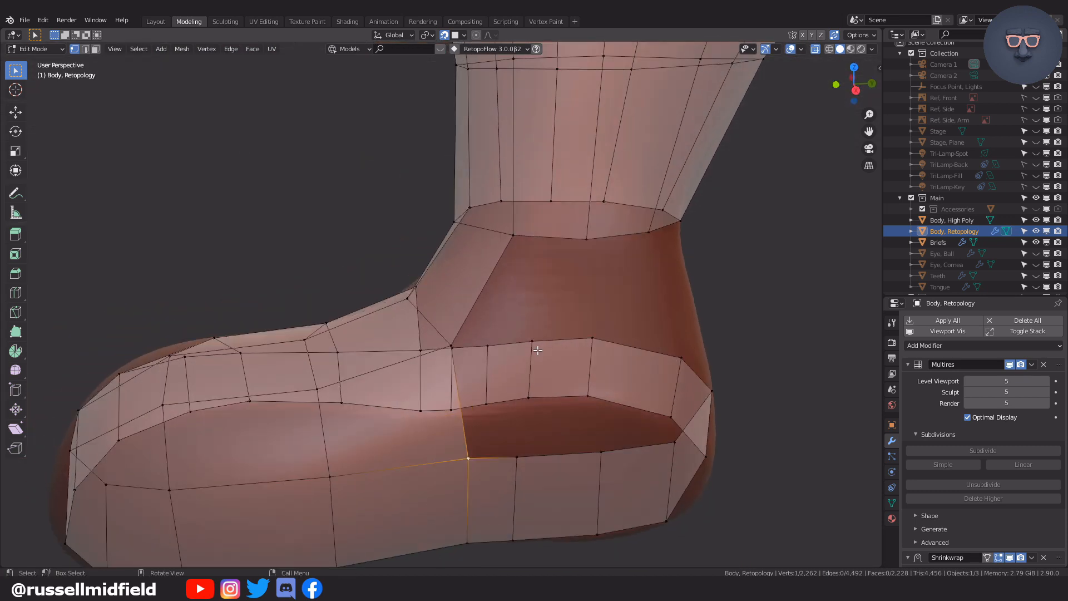
Reposition the front ankle edge vertices on the outer side and fill quads down to the side strip
left_click(553, 241)
key("g")
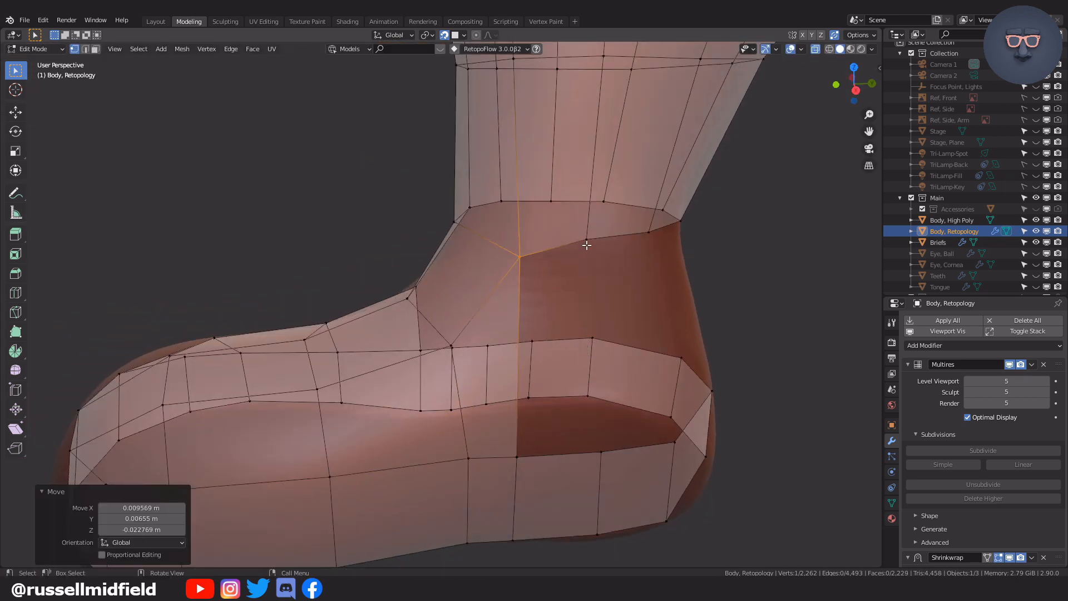
middle_click_drag(586, 246, 549, 208)
left_click(549, 207)
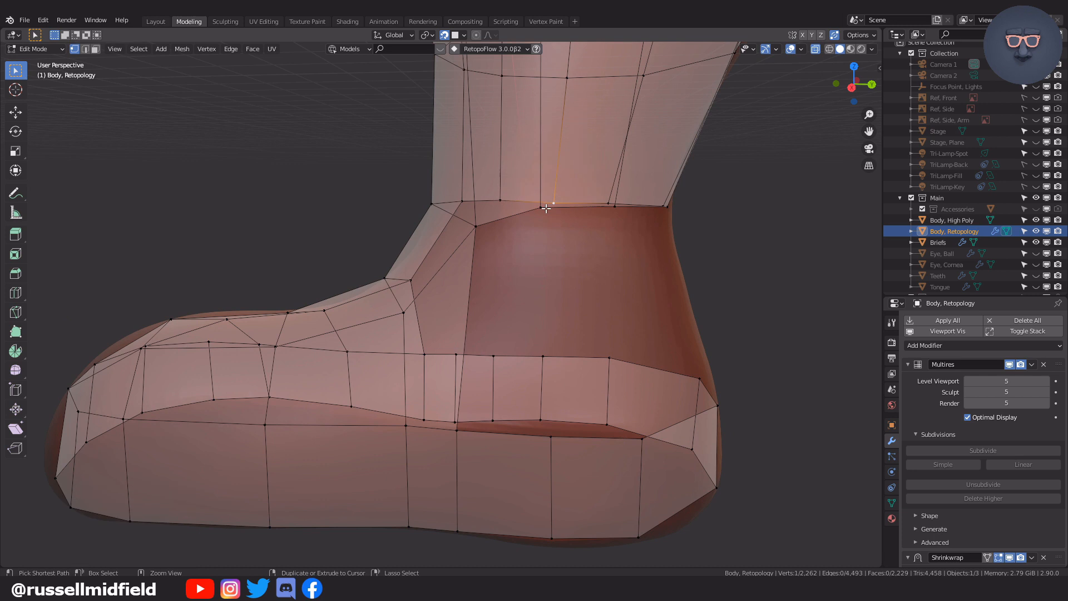
left_click(634, 240)
middle_click_drag(545, 281, 554, 267)
left_click(484, 406)
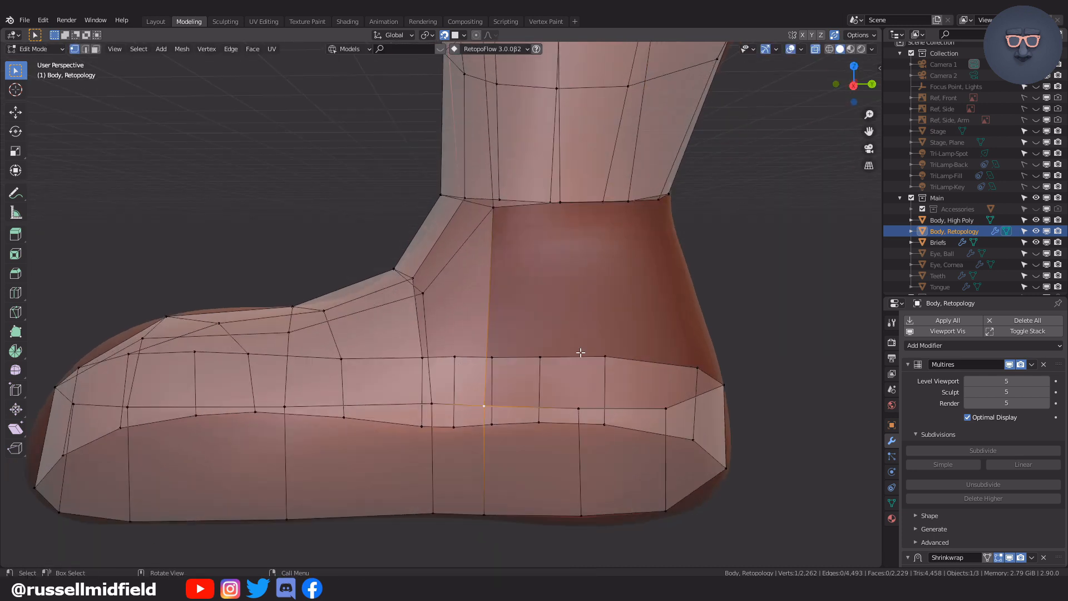
key("f")
left_click(565, 303)
key("g")
left_click(562, 332)
key("ctrl+z")
key("ctrl+z")
Fill the rest of the outer ankle gap with quads back to the heel and slide the adjoining vertex into place
middle_click_drag(563, 331, 334, 351)
key("f")
key("g")
key("g")
left_click(363, 377)
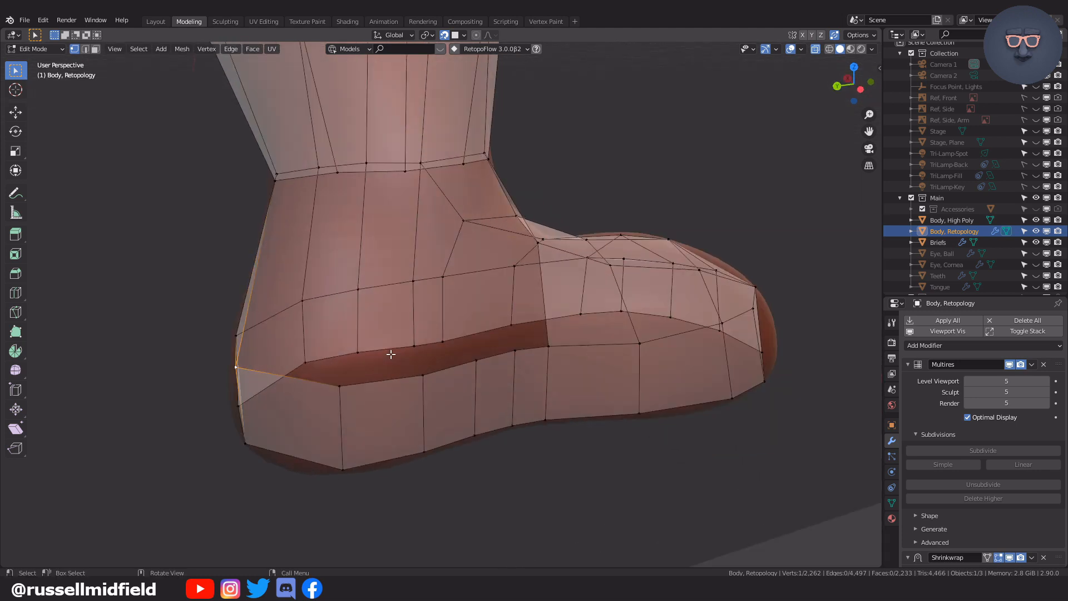
Fill quads around the back of the heel and onto the inner ankle between the ankle edge and the side strip
key("f")
key("g")
left_click(349, 249)
middle_click_drag(349, 249, 475, 388)
key("f")
left_click(362, 345)
left_click(364, 364)
key("f")
left_click(438, 395)
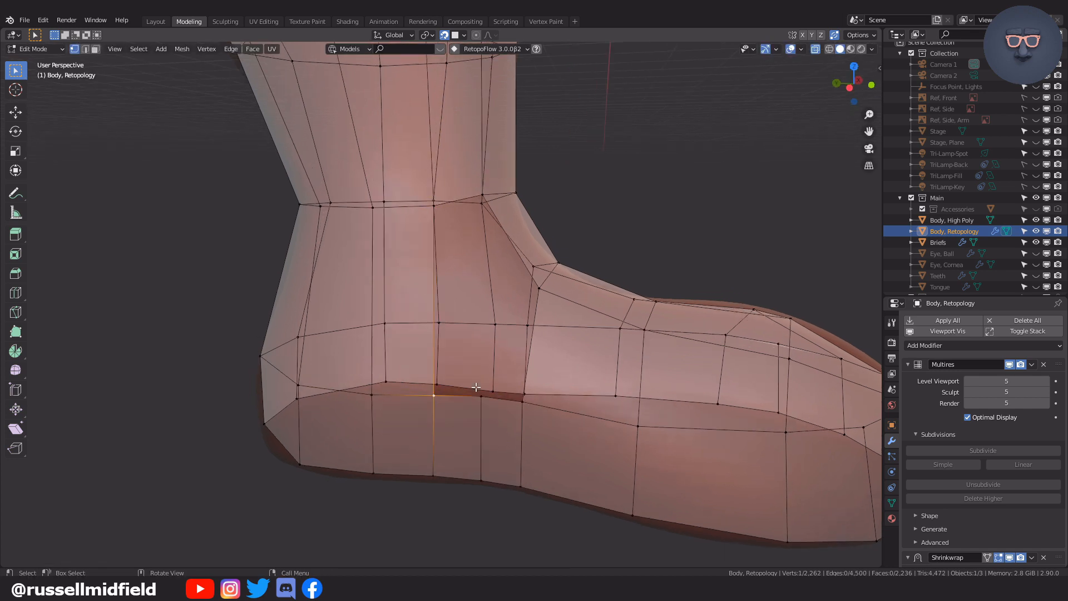
Fill the remaining inner ankle gap with quads up to the top-of-foot strip
key("f")
left_click(478, 376)
left_click(508, 385)
left_click(483, 395)
middle_click_drag(544, 397, 533, 402)
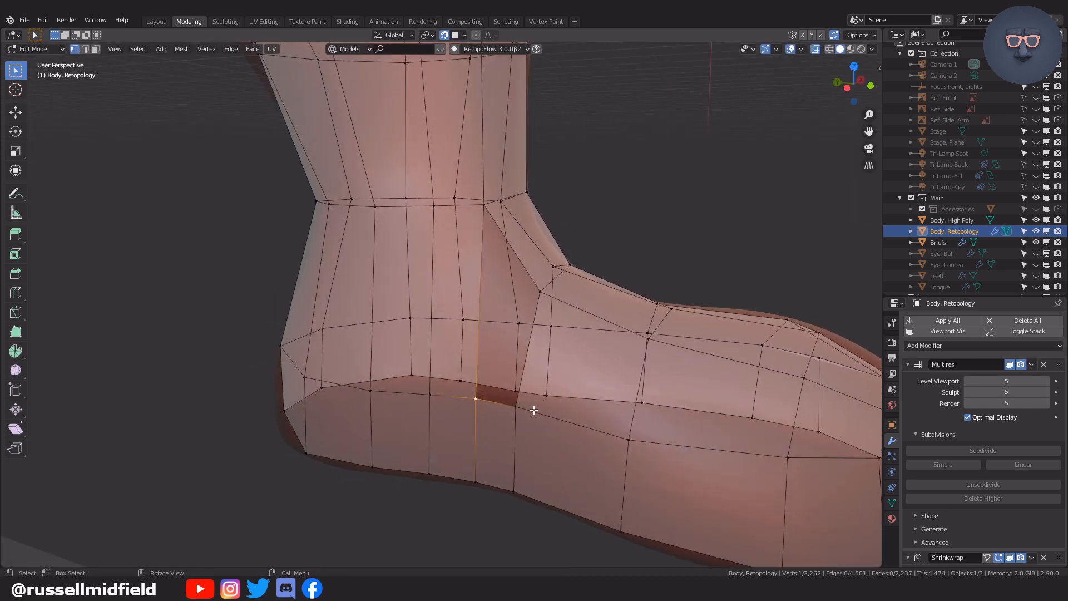
key("f")
left_click(563, 469)
Move two inner foot vertices forward to even out the quads below the ankle
middle_click_drag(573, 457, 602, 452)
scroll(602, 451, "down", 2)
left_click(501, 368)
key("g")
left_click(535, 371)
left_click(504, 422)
key("g")
left_click(529, 424)
Switch to the Poly Build tool and nudge vertices along the foot's bottom rim and below the ankle
middle_click_drag(586, 408, 87, 307)
key("Escape")
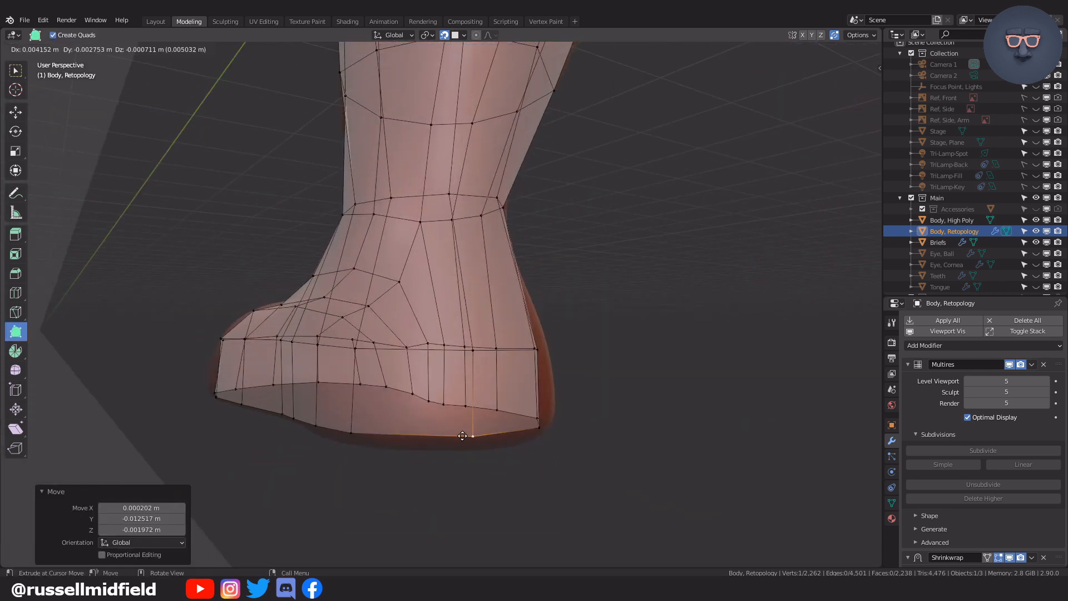
left_click(455, 351)
middle_click_drag(455, 351, 388, 408)
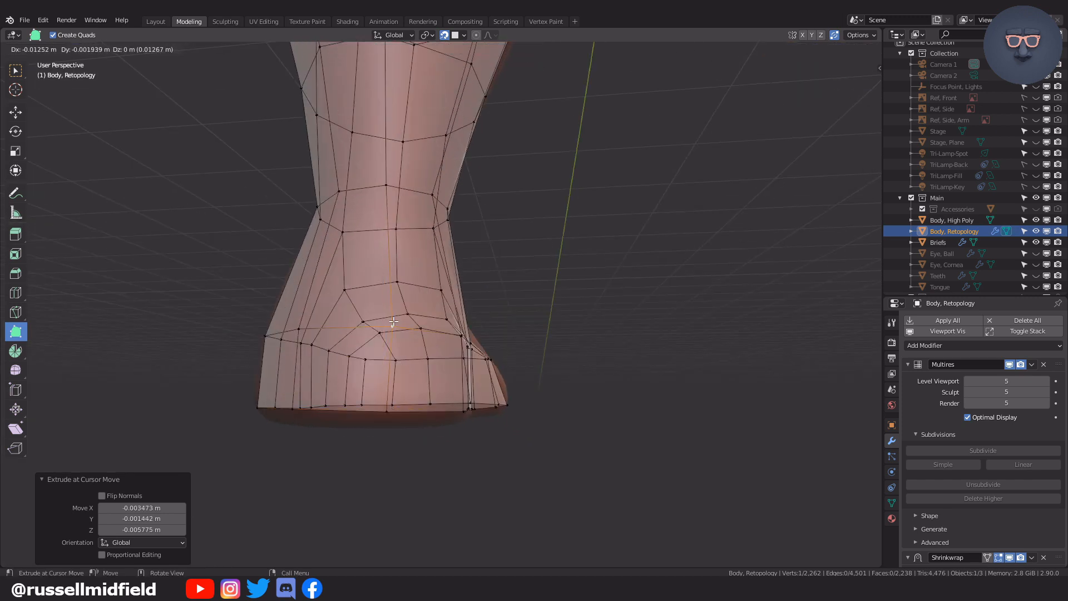
left_click_drag(393, 322, 393, 322)
middle_click_drag(393, 323, 406, 333)
left_click_drag(430, 418, 415, 417)
Fine-tune vertices at the ankle edge, the side of the foot and the bottom rim near the toe with Poly Build
middle_click_drag(415, 417, 424, 440)
left_click_drag(436, 383, 429, 377)
left_click(412, 224)
middle_click_drag(412, 224, 561, 378)
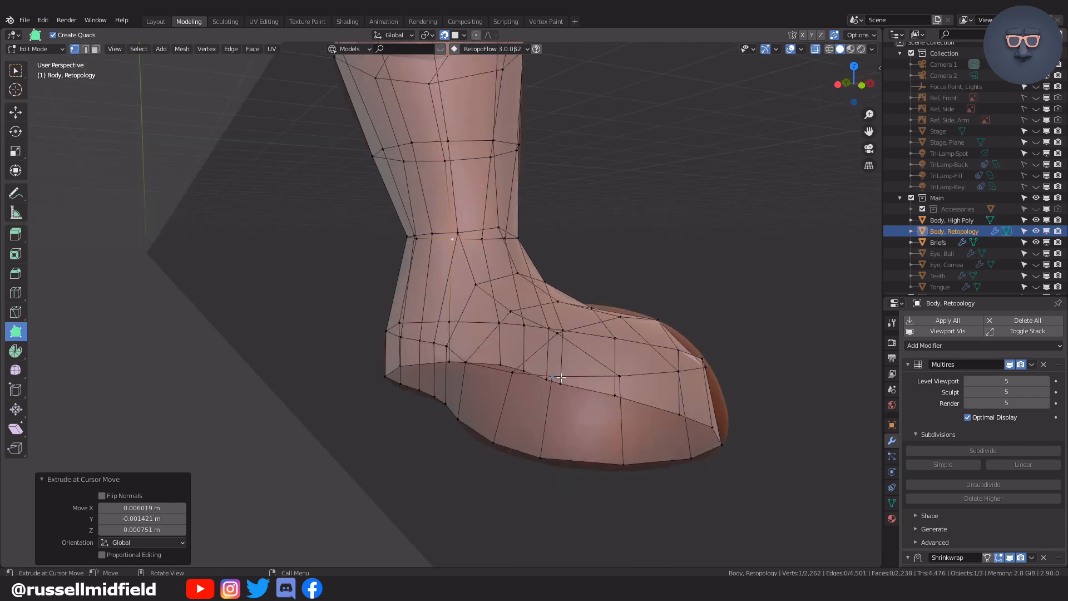
left_click_drag(541, 458, 544, 460)
middle_click_drag(544, 460, 522, 279)
Return to the selection tool, extrude a toe rim vertex onto the sole and join it to neighbouring rim vertices with a face
key("w")
mouse_move(478, 236)
middle_mouse_down()
mouse_move(478, 267)
mouse_move(477, 246)
middle_mouse_up()
middle_click_drag(476, 303, 466, 226)
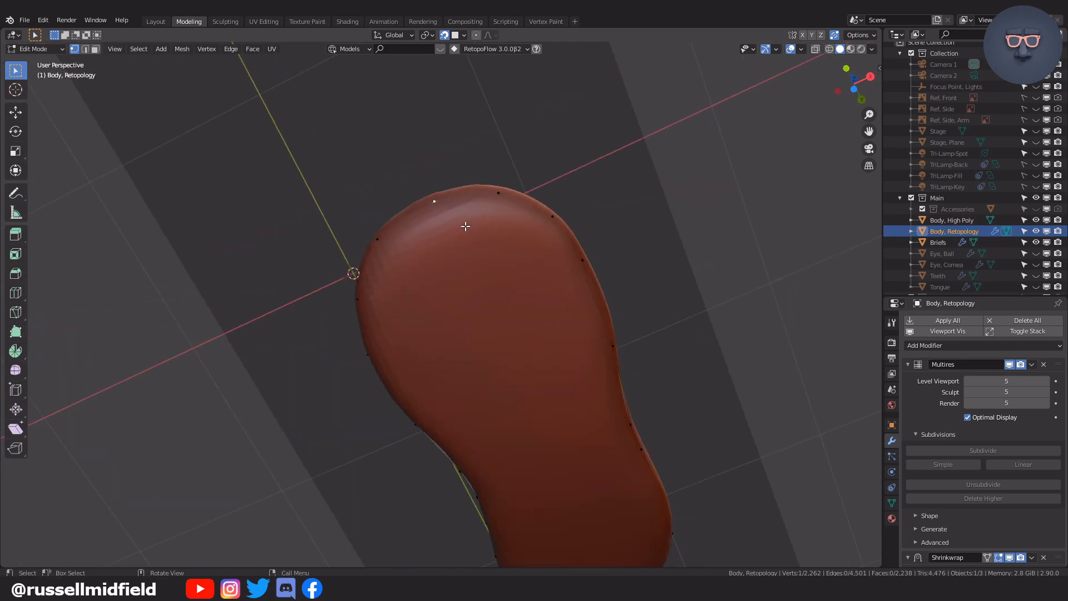
left_click(487, 283)
middle_click_drag(487, 283, 429, 177, "shift")
left_click(412, 146, "shift")
left_click(476, 136, "shift")
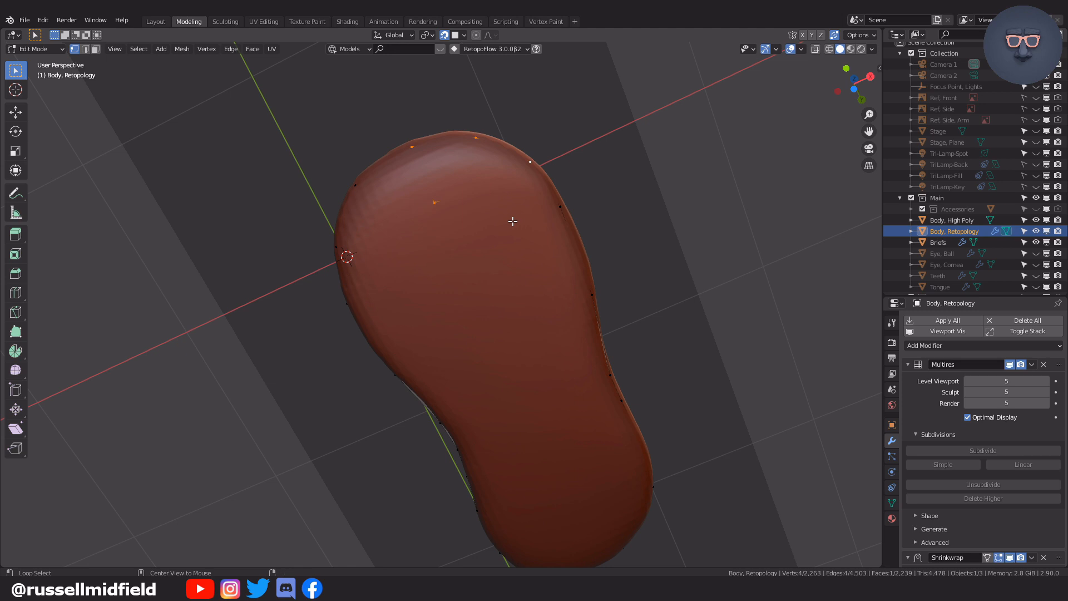
Fill a second face between the new sole vertex and the toe rim
middle_click_drag(512, 221, 544, 353)
left_click(475, 200)
key("f")
middle_click_drag(441, 243, 473, 256)
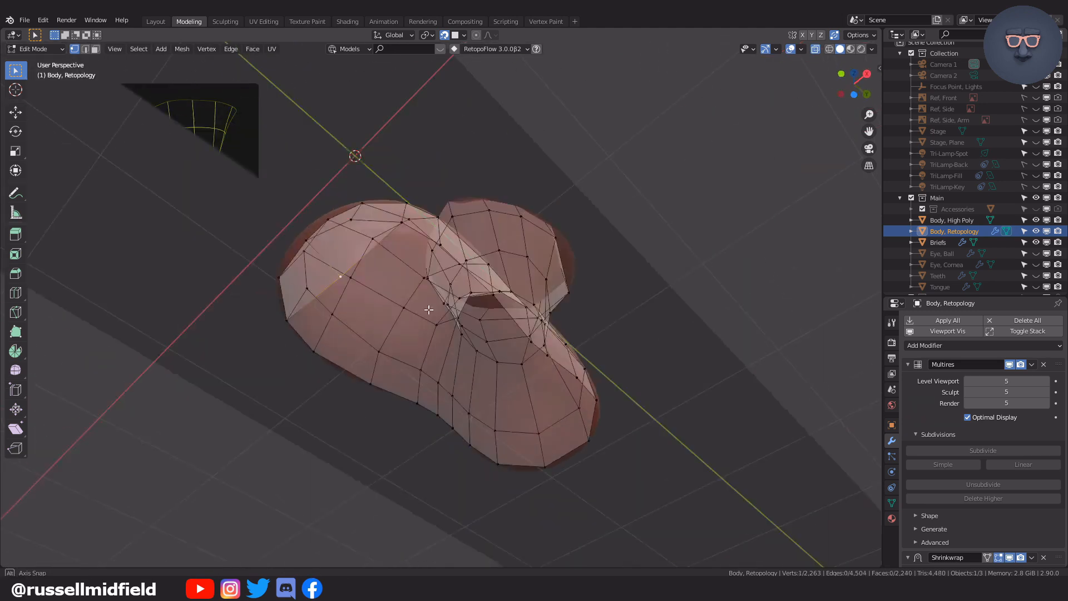
left_click(439, 373)
Extrude a chain of vertices from the toe faces back along the centre of the sole
middle_click_drag(440, 373, 461, 239)
key("e")
left_click(486, 207)
key("e")
left_click(486, 208)
left_click(479, 316)
Continue extruding the chain of vertices along the centre of the sole until it reaches the heel
middle_click_drag(480, 316, 620, 160)
left_click(620, 159)
left_click(696, 165, "shift")
left_click(686, 283, "shift")
middle_click_drag(637, 293, 530, 320)
left_click(444, 317)
left_click(476, 320)
key("e")
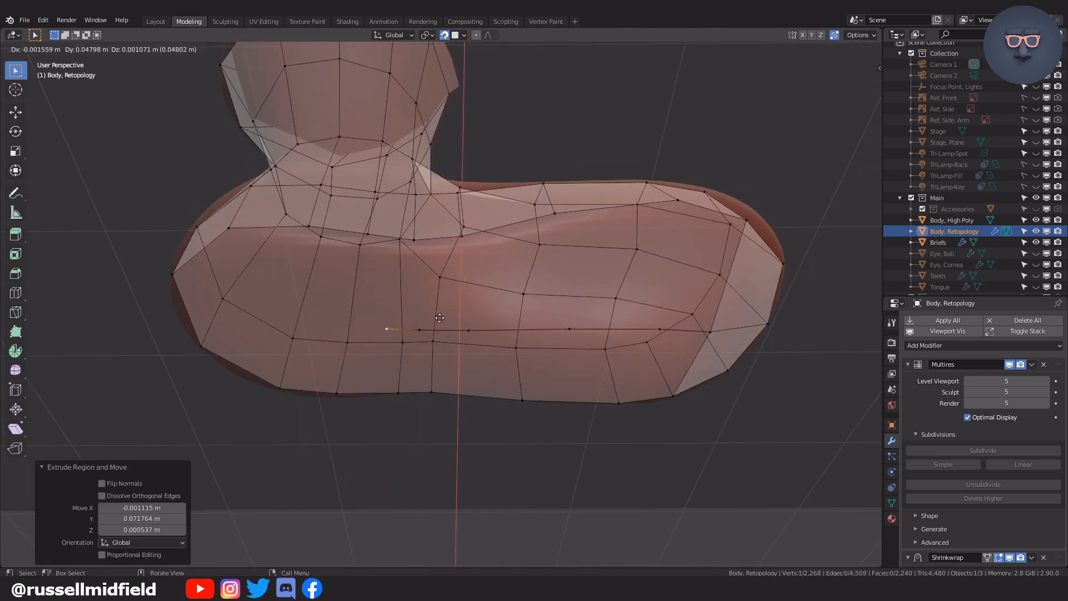
left_click(384, 316)
middle_click_drag(384, 315, 453, 323)
key("e")
middle_click_drag(470, 295, 529, 312)
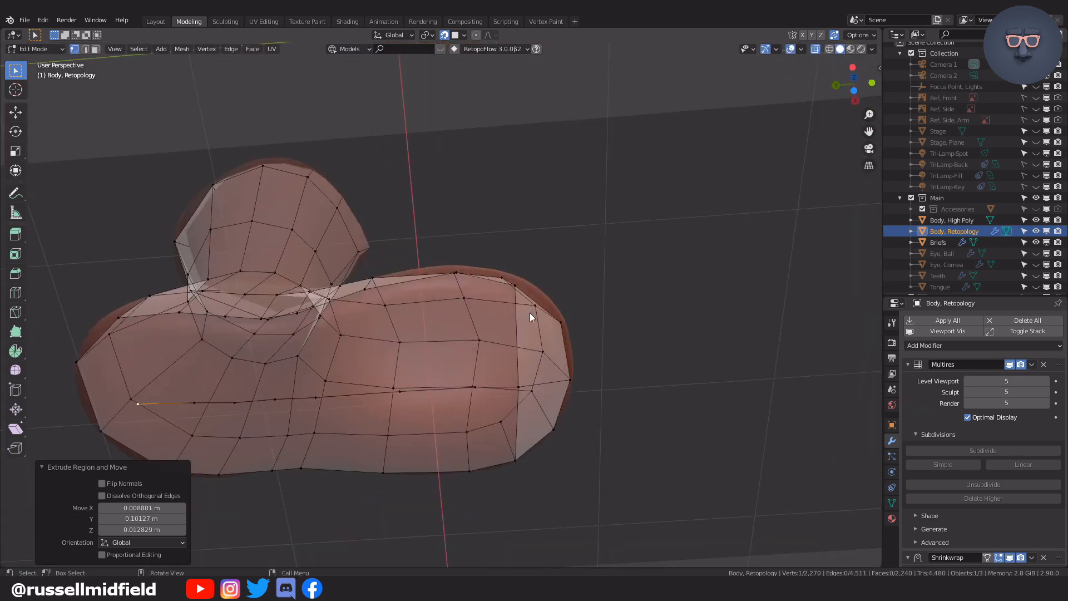
Fill faces on both sides of the central vertex chain, closing the sole from the toe to the heel
key("2")
left_click(527, 348)
middle_click_drag(496, 365, 503, 368)
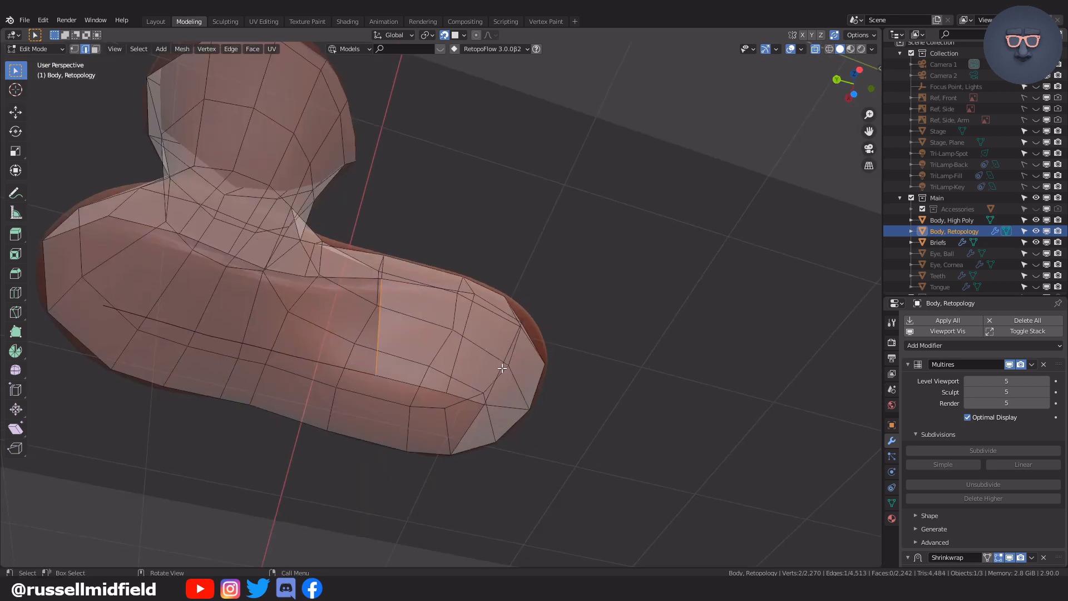
middle_click_drag(410, 354, 571, 396, "shift")
key("f")
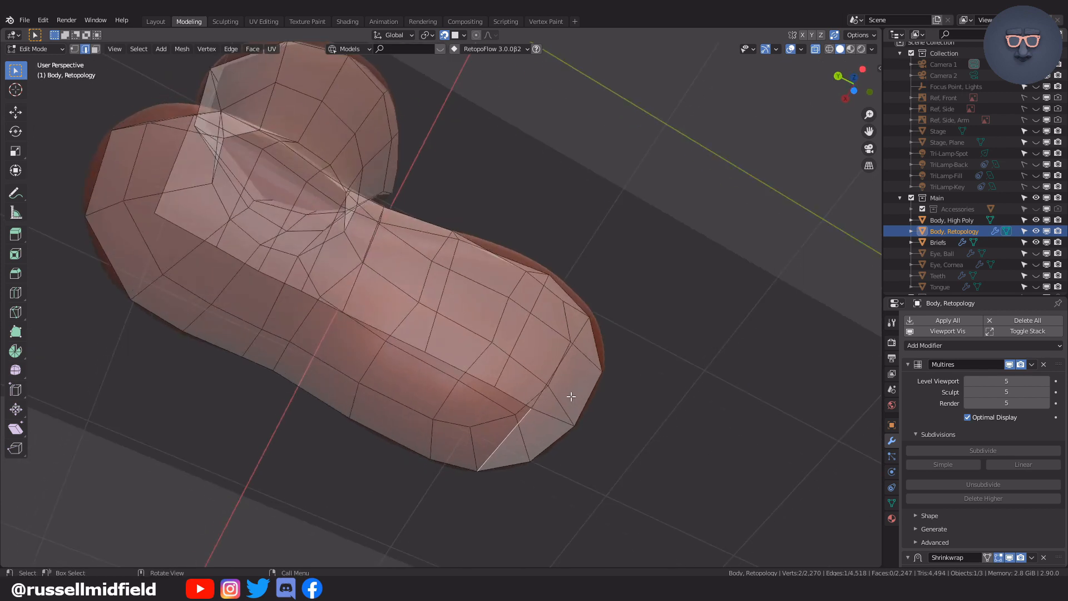
key("f")
middle_click_drag(404, 337, 543, 395)
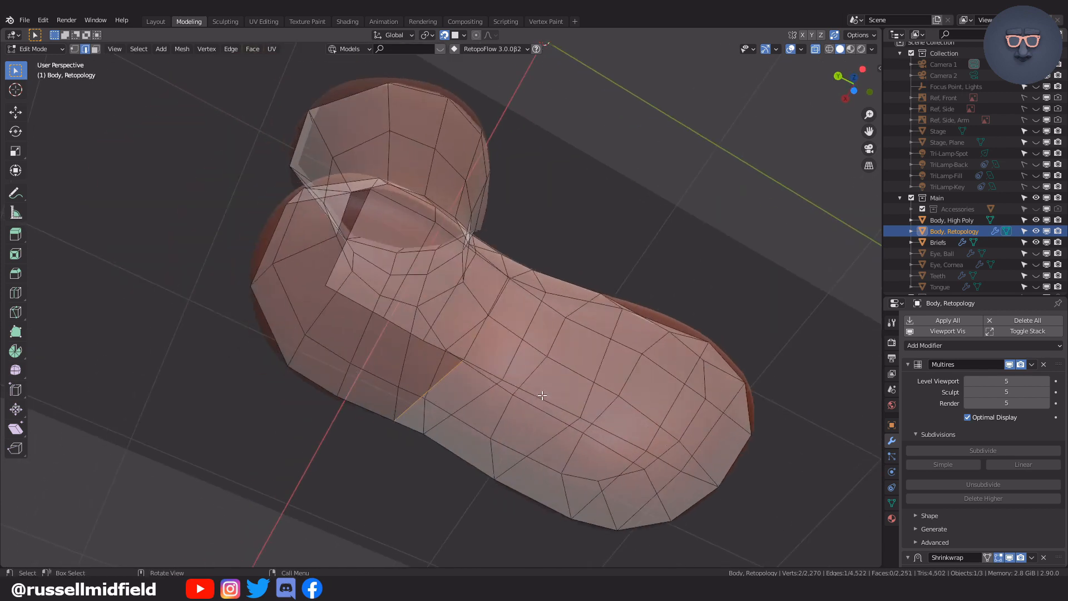
key("f")
middle_click_drag(494, 350, 489, 371)
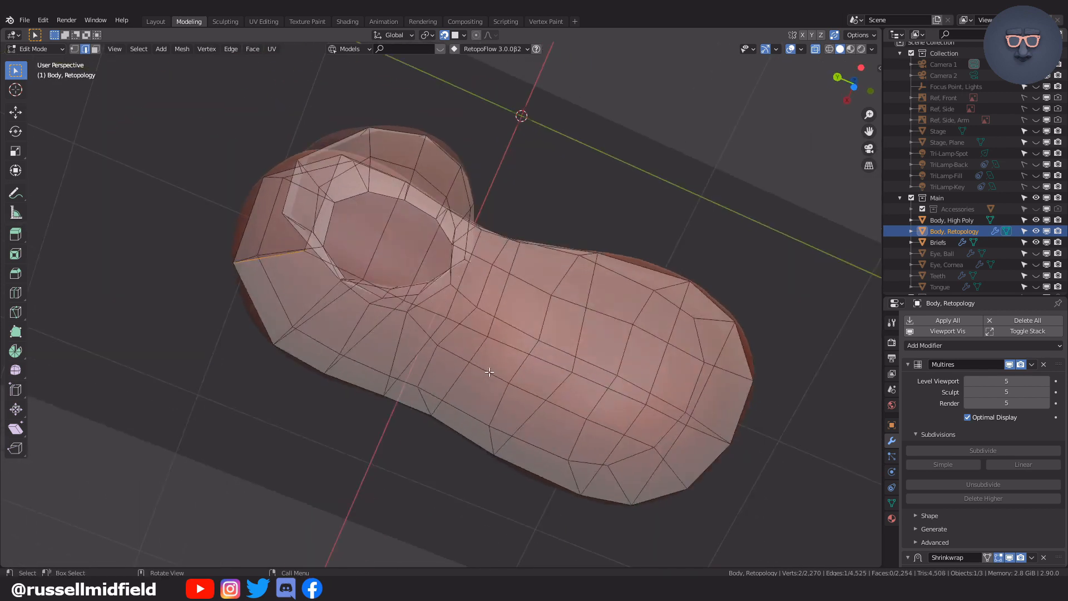
Select the vertices around the remaining gap at the heel and fill it with a face
key("alt+z")
key("alt+z")
key("Tab")
left_click(400, 358)
middle_click_drag(400, 358, 467, 412)
left_click(465, 277, "shift")
left_click(516, 307, "shift")
middle_click_drag(529, 313, 545, 348)
key("f")
scroll(540, 348, "down", 3)
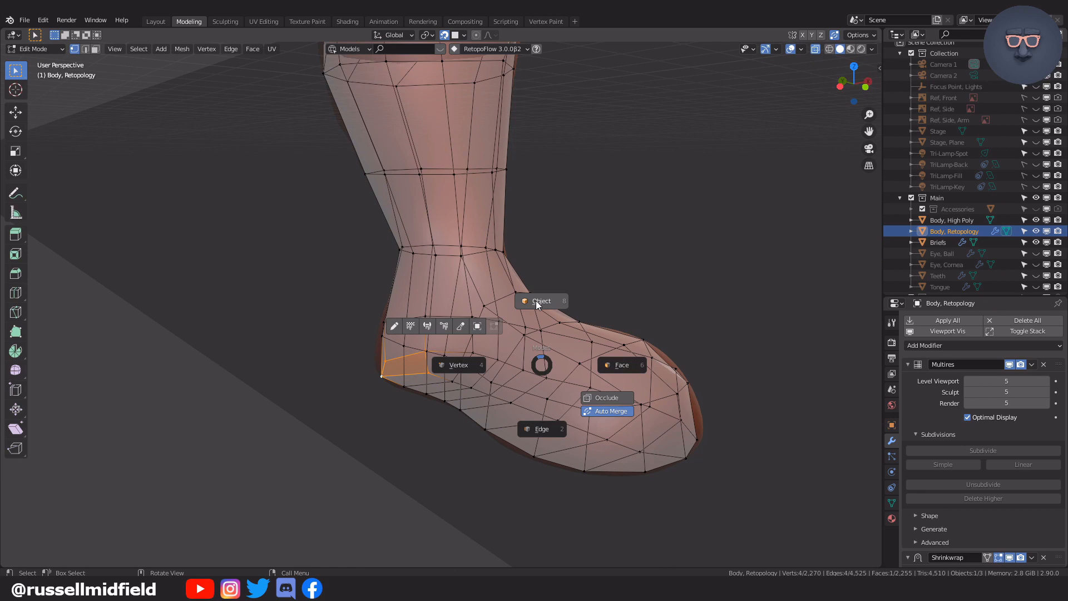
Switch to Object Mode, hide the Body, High Poly object and select Body, Retopology
left_click(536, 300)
left_click(557, 326)
scroll(616, 315, "down", 4)
left_click(615, 315)
middle_click_drag(616, 316, 529, 328)
left_click(1035, 220)
middle_click_drag(773, 260, 809, 306, "shift")
left_click(1011, 229)
In Edit Mode with X-ray and the front view, delete the vertices of the body half that has no foot
scroll(640, 323, "down", 4)
middle_click_drag(640, 323, 578, 324)
key("Tab")
key("KP_1")
key("alt+z")
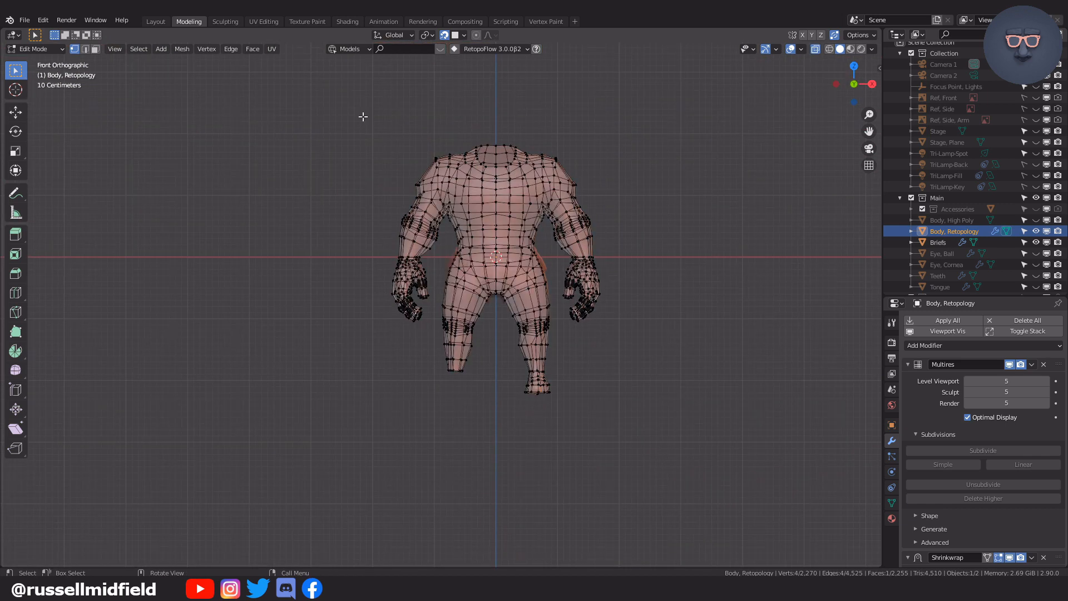
left_click_drag(494, 393, 495, 393)
scroll(517, 356, "up", 4)
key("x")
left_click(538, 203)
scroll(542, 206, "down", 3)
scroll(556, 233, "up", 1)
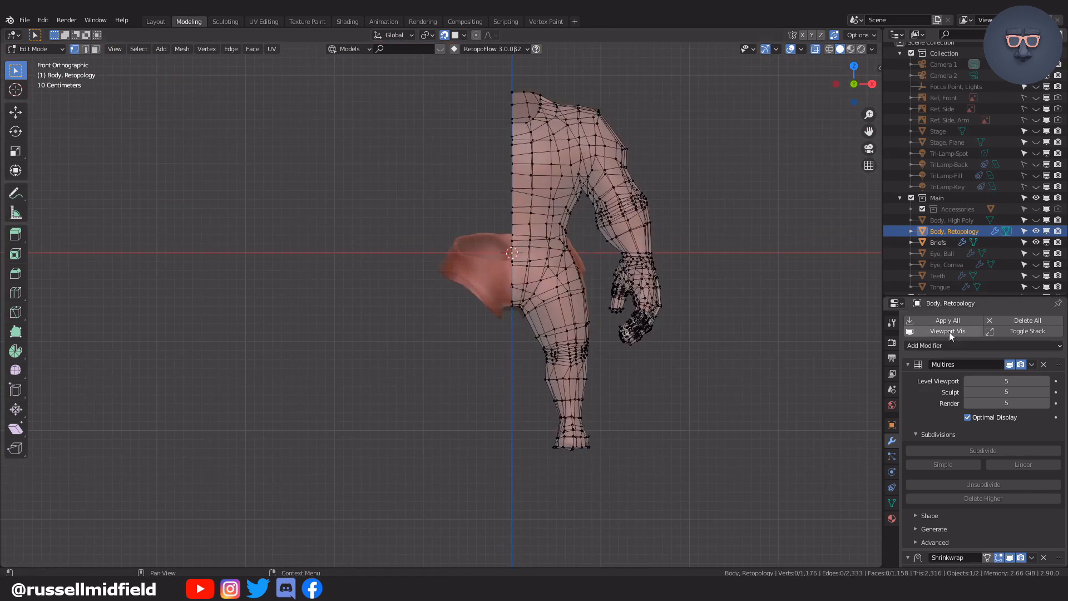
Add a Mirror modifier to the half body and return to Object Mode
left_click(948, 345)
left_click(860, 453)
scroll(957, 454, "down", 6)
key("ctrl+Tab")
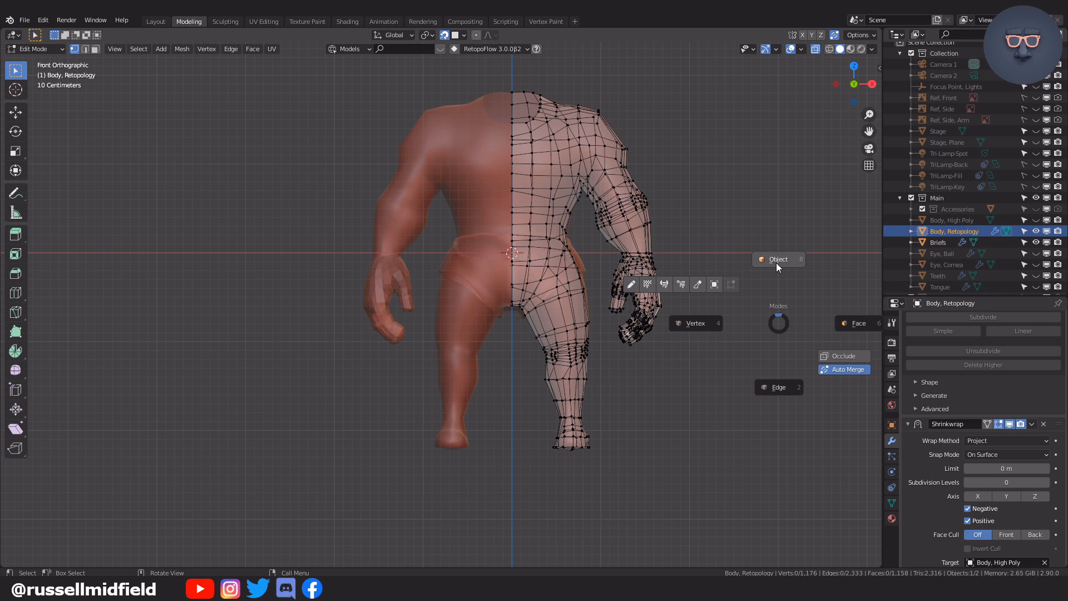
left_click(776, 263)
Examine the mirrored, rendered character from several angles, checking the torso, hands, legs and feet
middle_click_drag(777, 263, 654, 322)
scroll(612, 269, "up", 4)
scroll(643, 320, "down", 3)
scroll(658, 300, "down", 3)
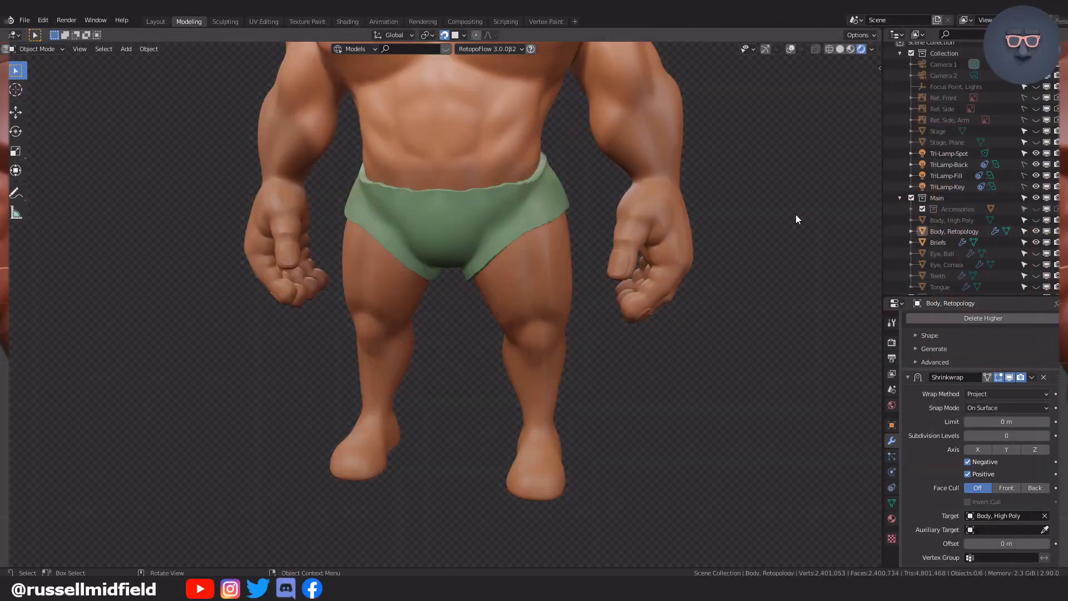
middle_click_drag(708, 275, 678, 302)
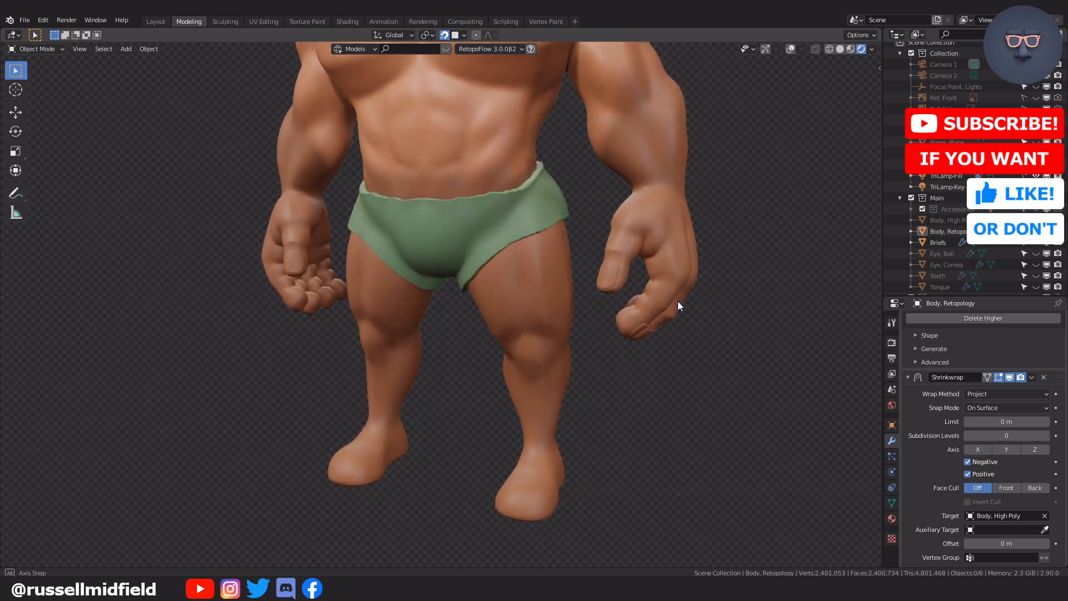
left_click(670, 273)
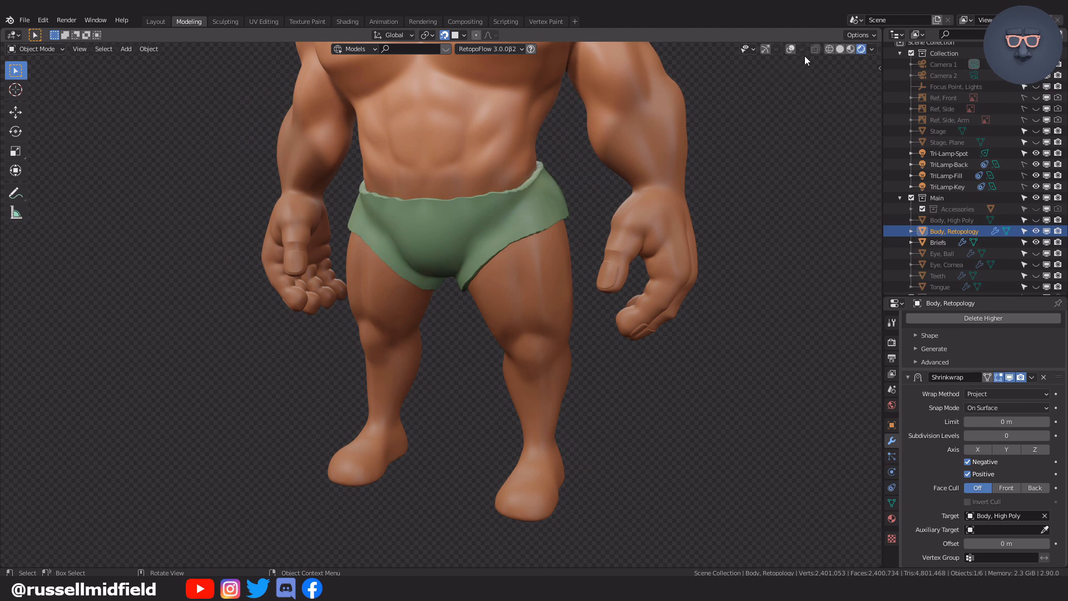
left_click(795, 215)
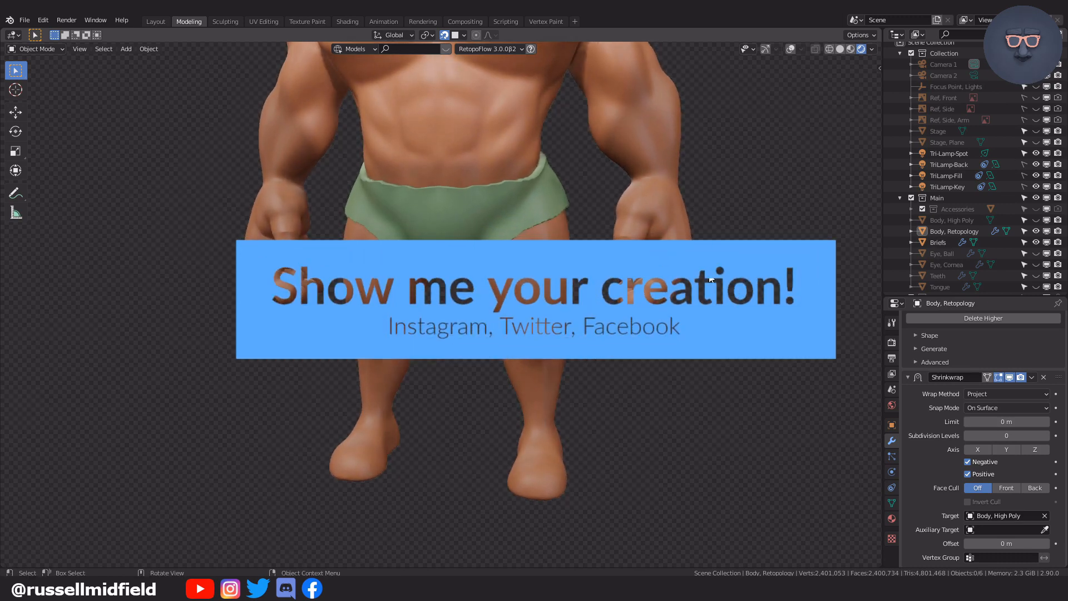
mouse_move(685, 301)
middle_mouse_down()
mouse_move(744, 305)
mouse_move(678, 305)
middle_mouse_up()
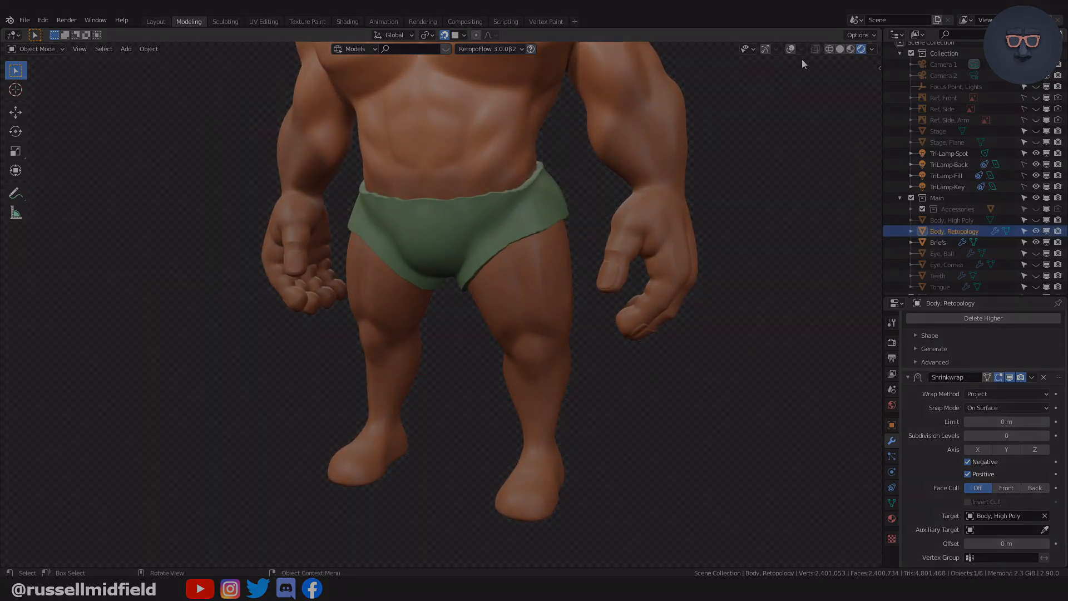
Show the overlays and inspect the body's retopology wireframe in Edit Mode, returning to Object Mode when done
left_click(789, 49)
key("Tab")
left_click(612, 168)
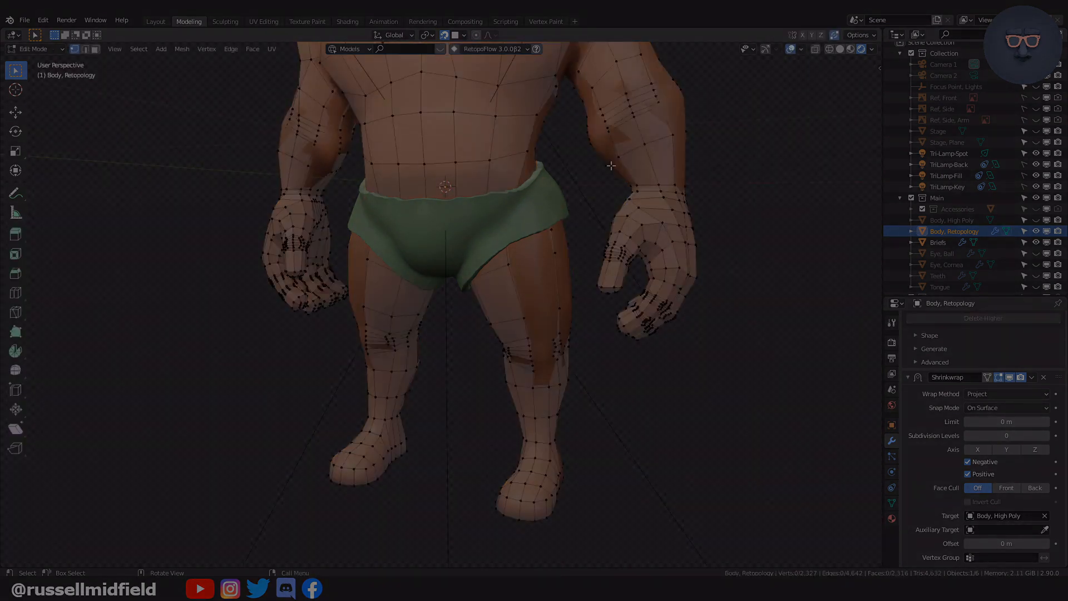
mouse_move(760, 216)
middle_mouse_down()
mouse_move(755, 224)
mouse_move(788, 226)
mouse_move(748, 226)
middle_mouse_up()
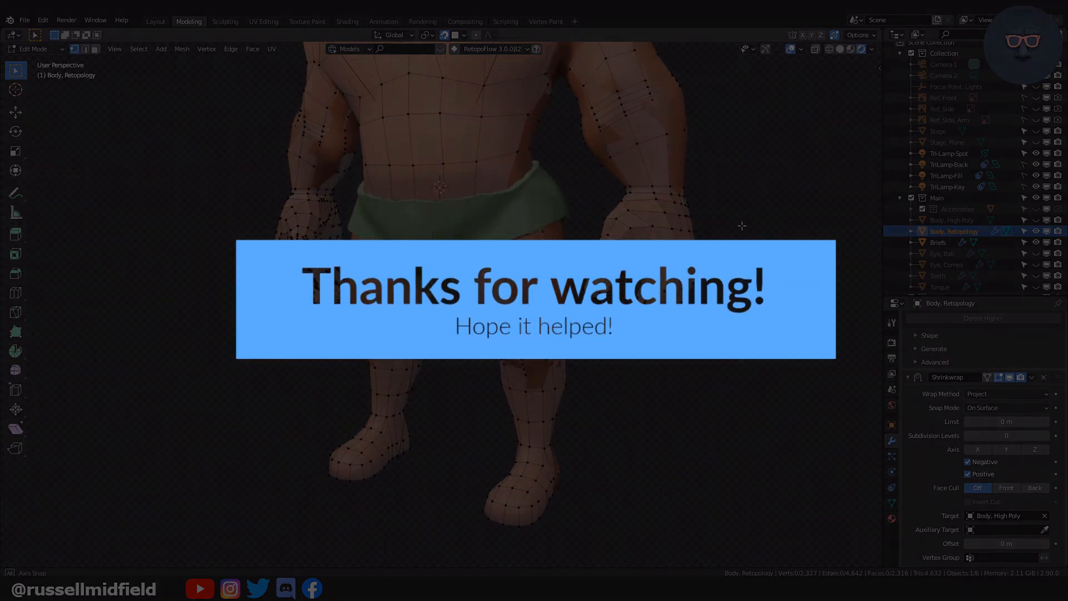
key("Tab")
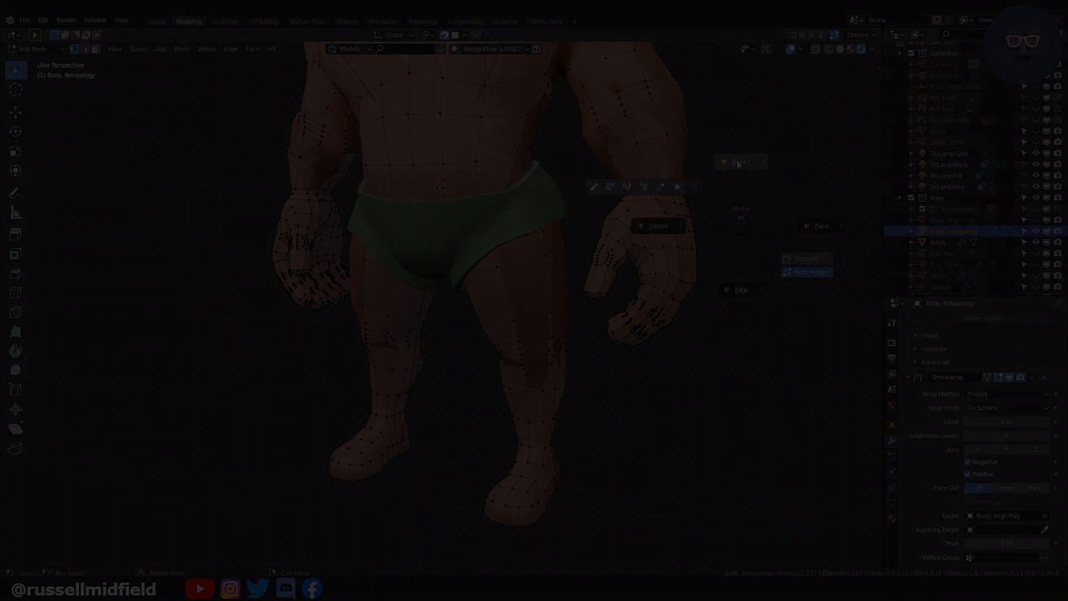
left_click(738, 162)
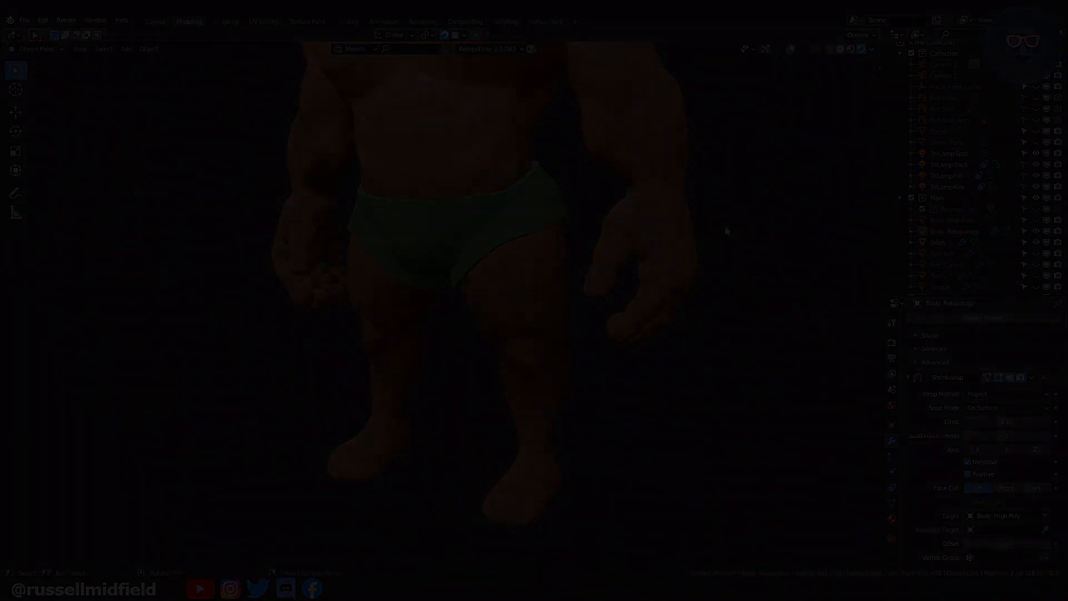